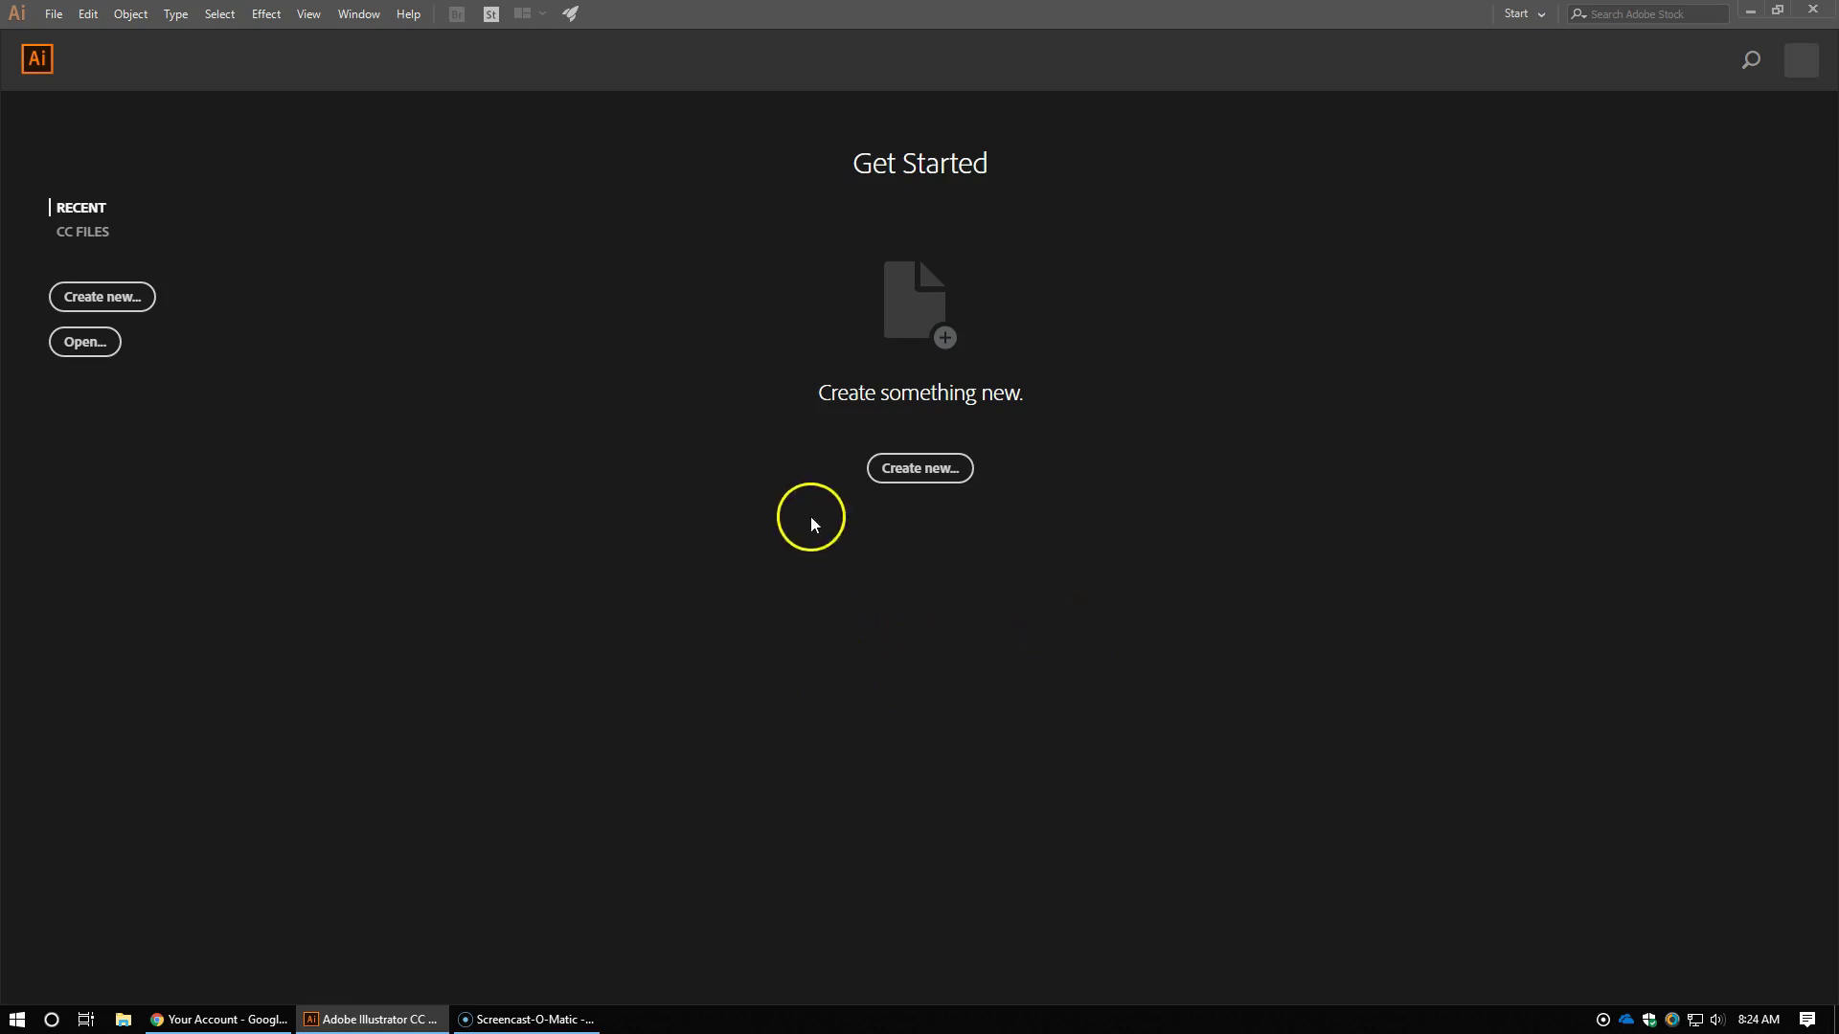
Step: Dismiss the Windows Start menu and open Illustrator's New Document dialog from the Get Started screen
{"action": "left_click", "coordinate": [914, 467]}
{"action": "left_click", "coordinate": [18, 1018]}
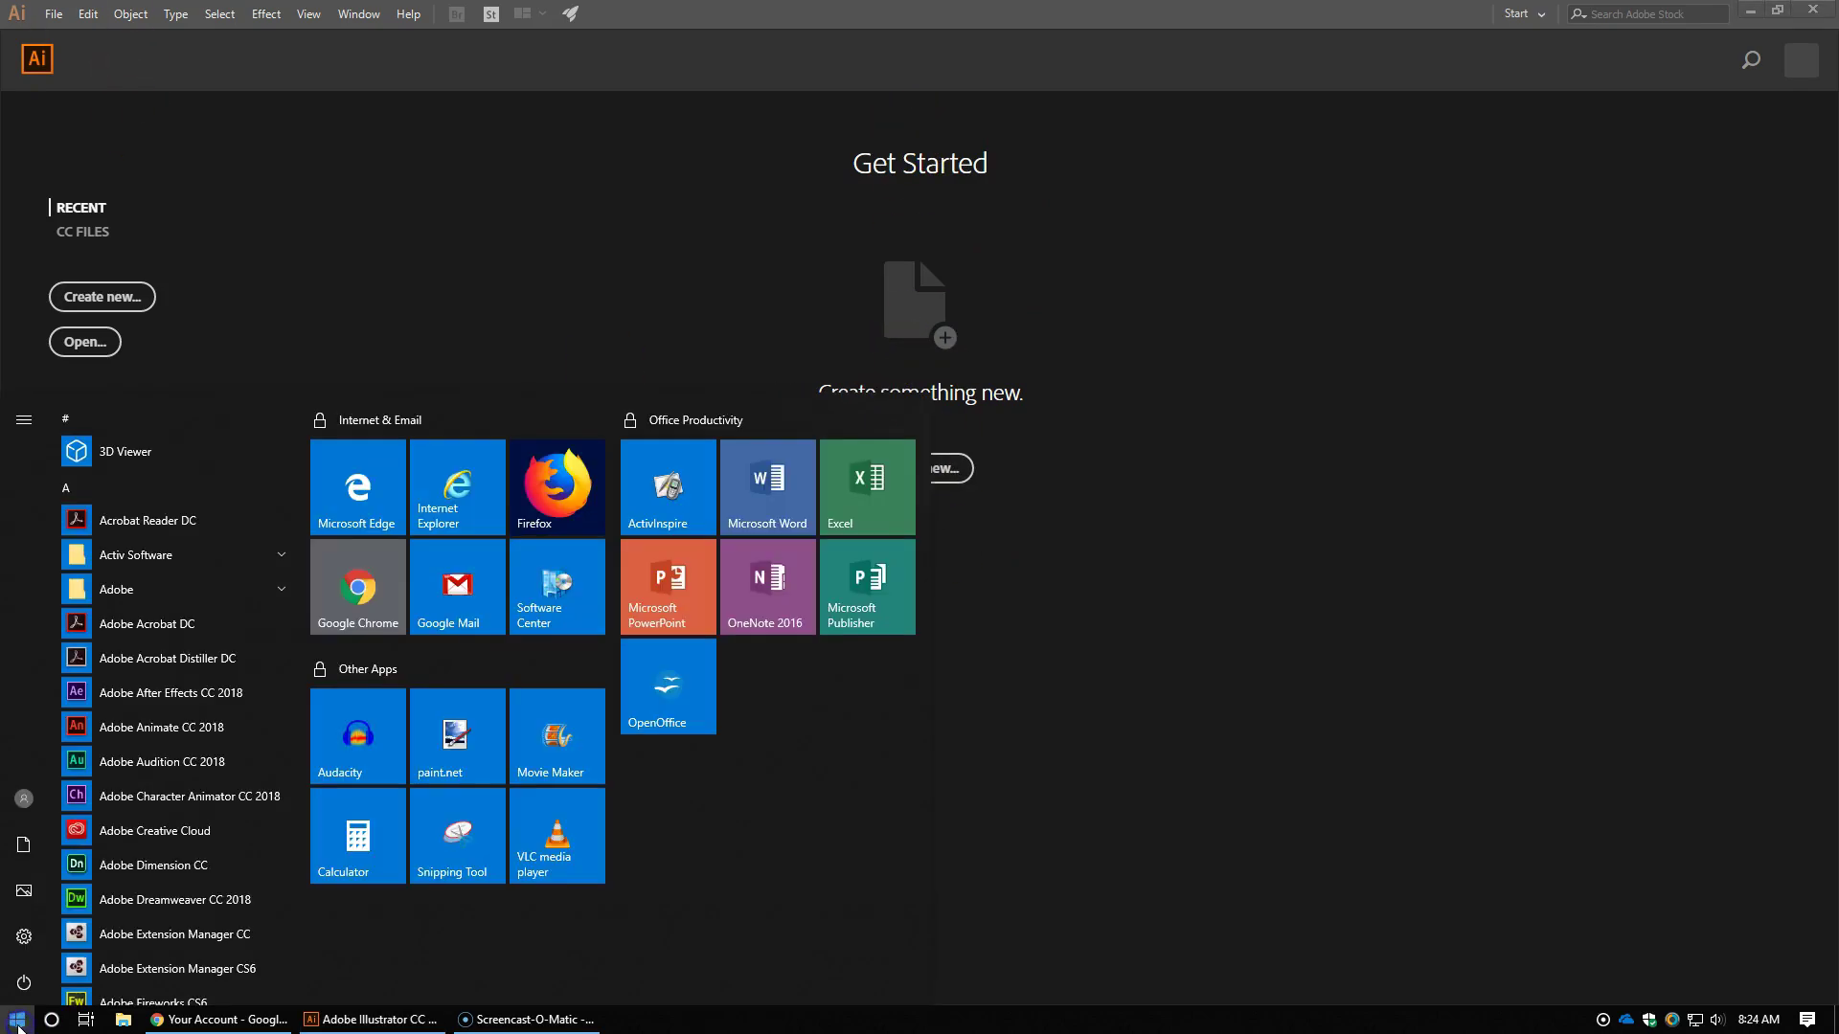
{"action": "scroll", "coordinate": [154, 786], "scroll_direction": "down", "scroll_amount": 1}
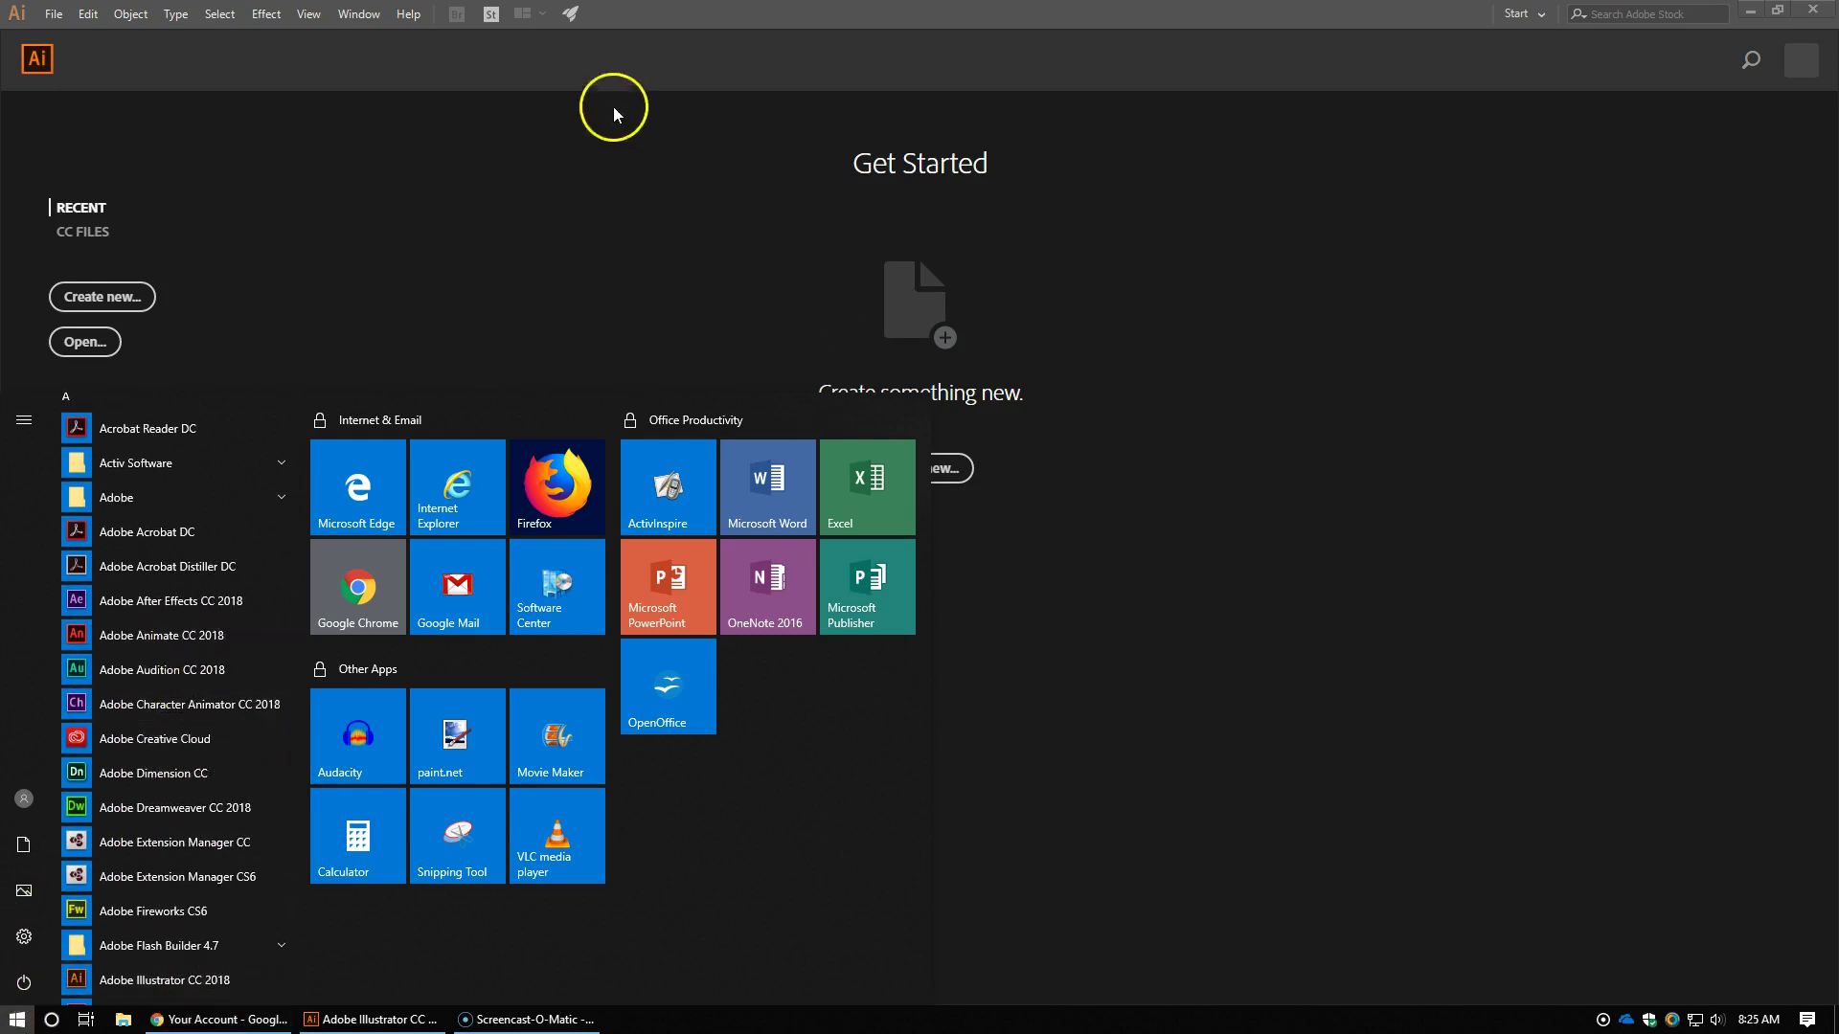
{"action": "left_click", "coordinate": [614, 200]}
{"action": "left_click", "coordinate": [910, 470]}
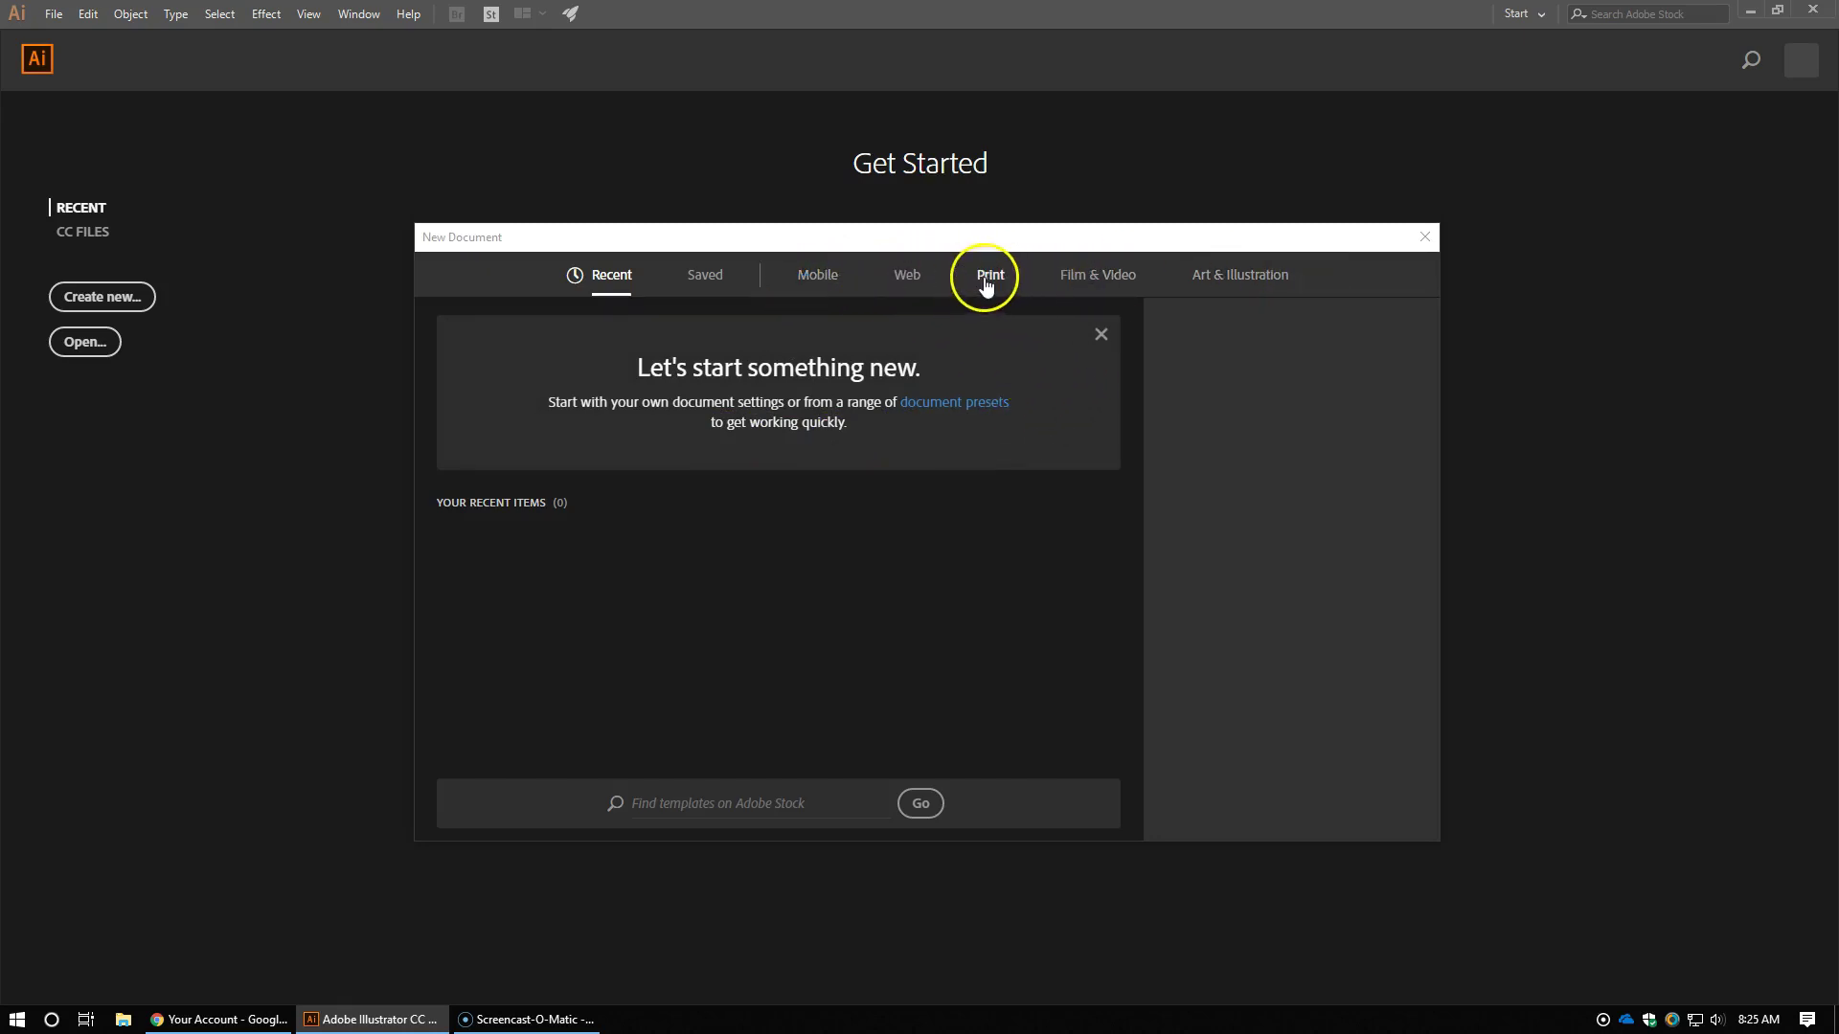
Step: Choose a Print preset and set the document to 12 × 12 inches
{"action": "left_click", "coordinate": [987, 280]}
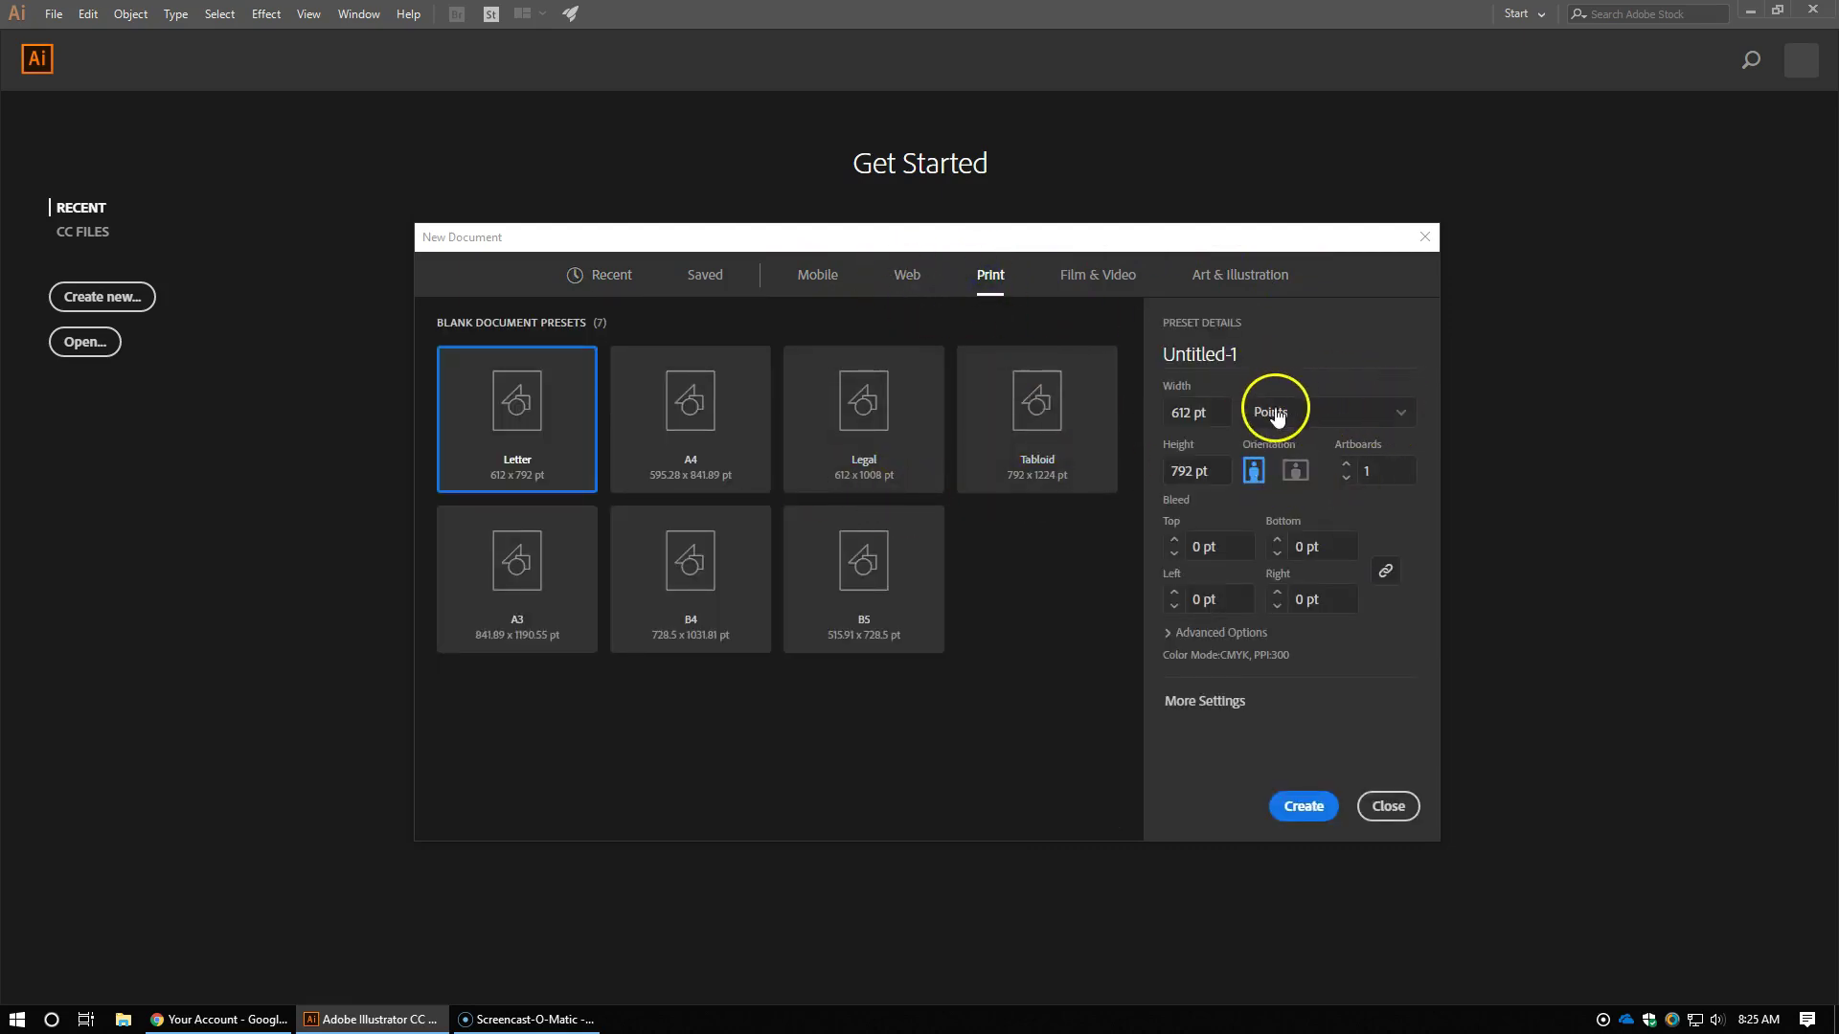
{"action": "left_click", "coordinate": [1400, 418]}
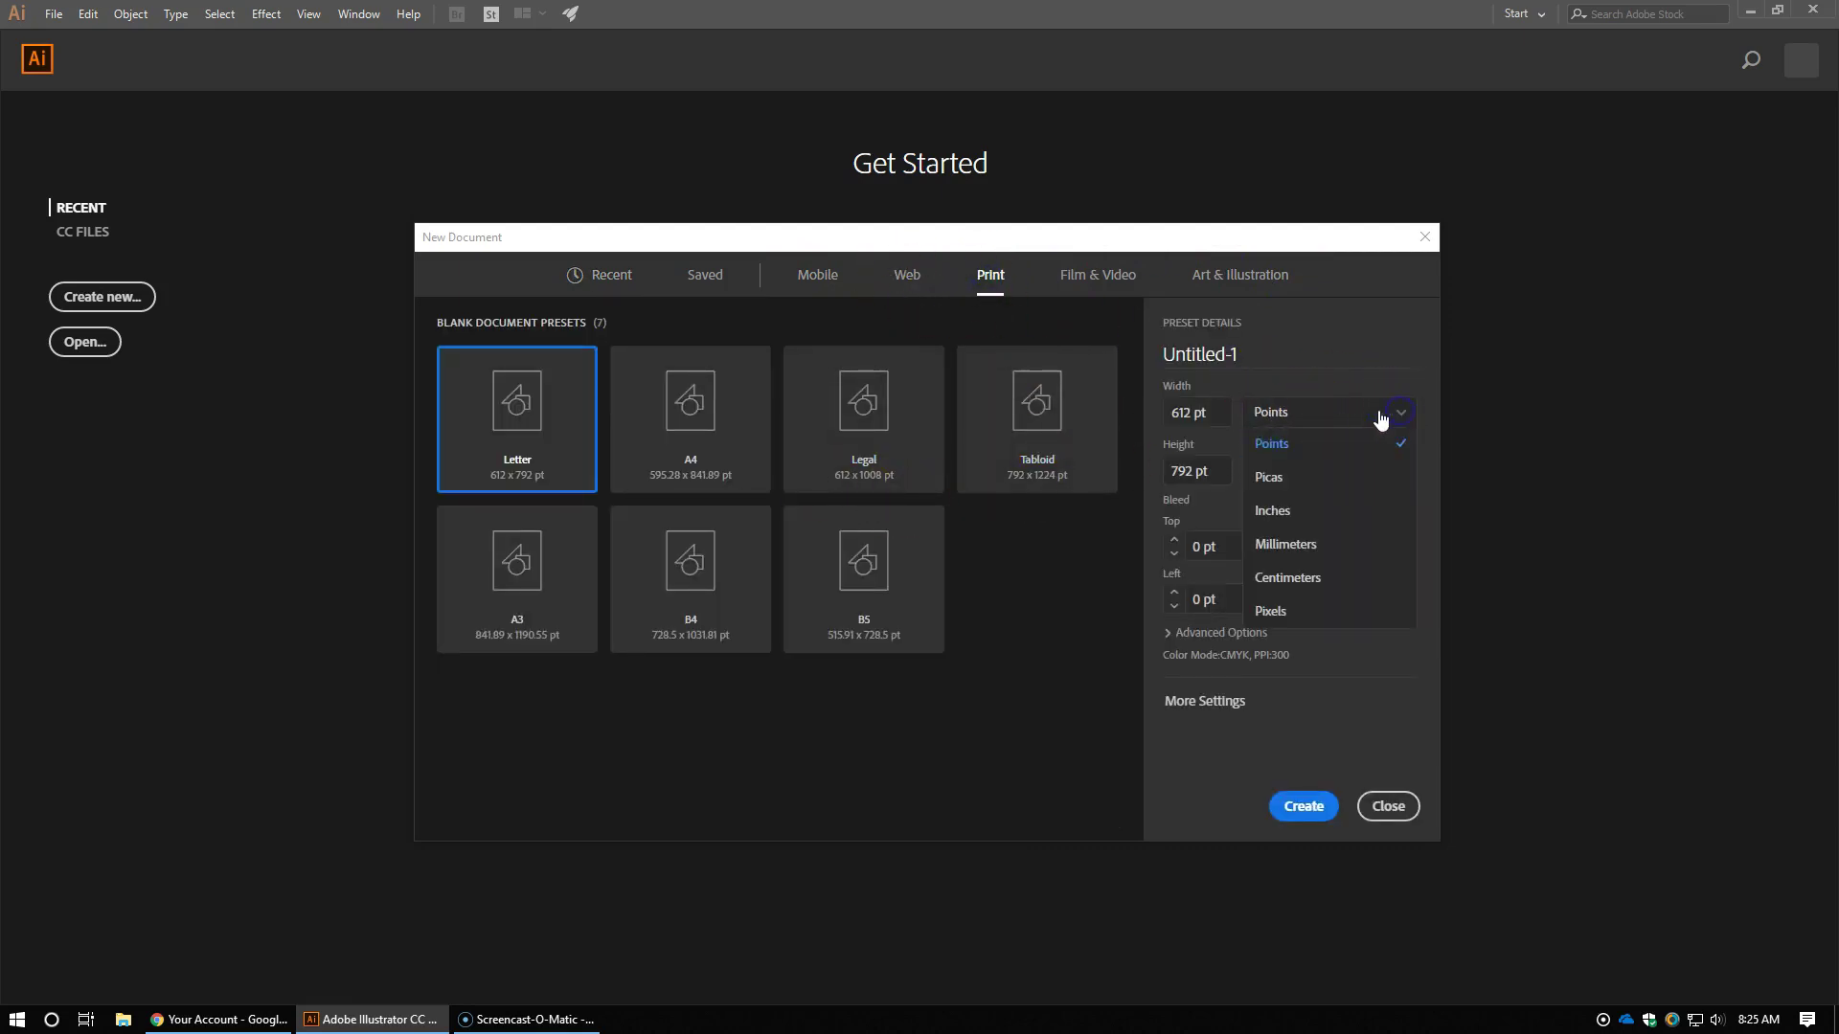
{"action": "left_click", "coordinate": [1292, 513]}
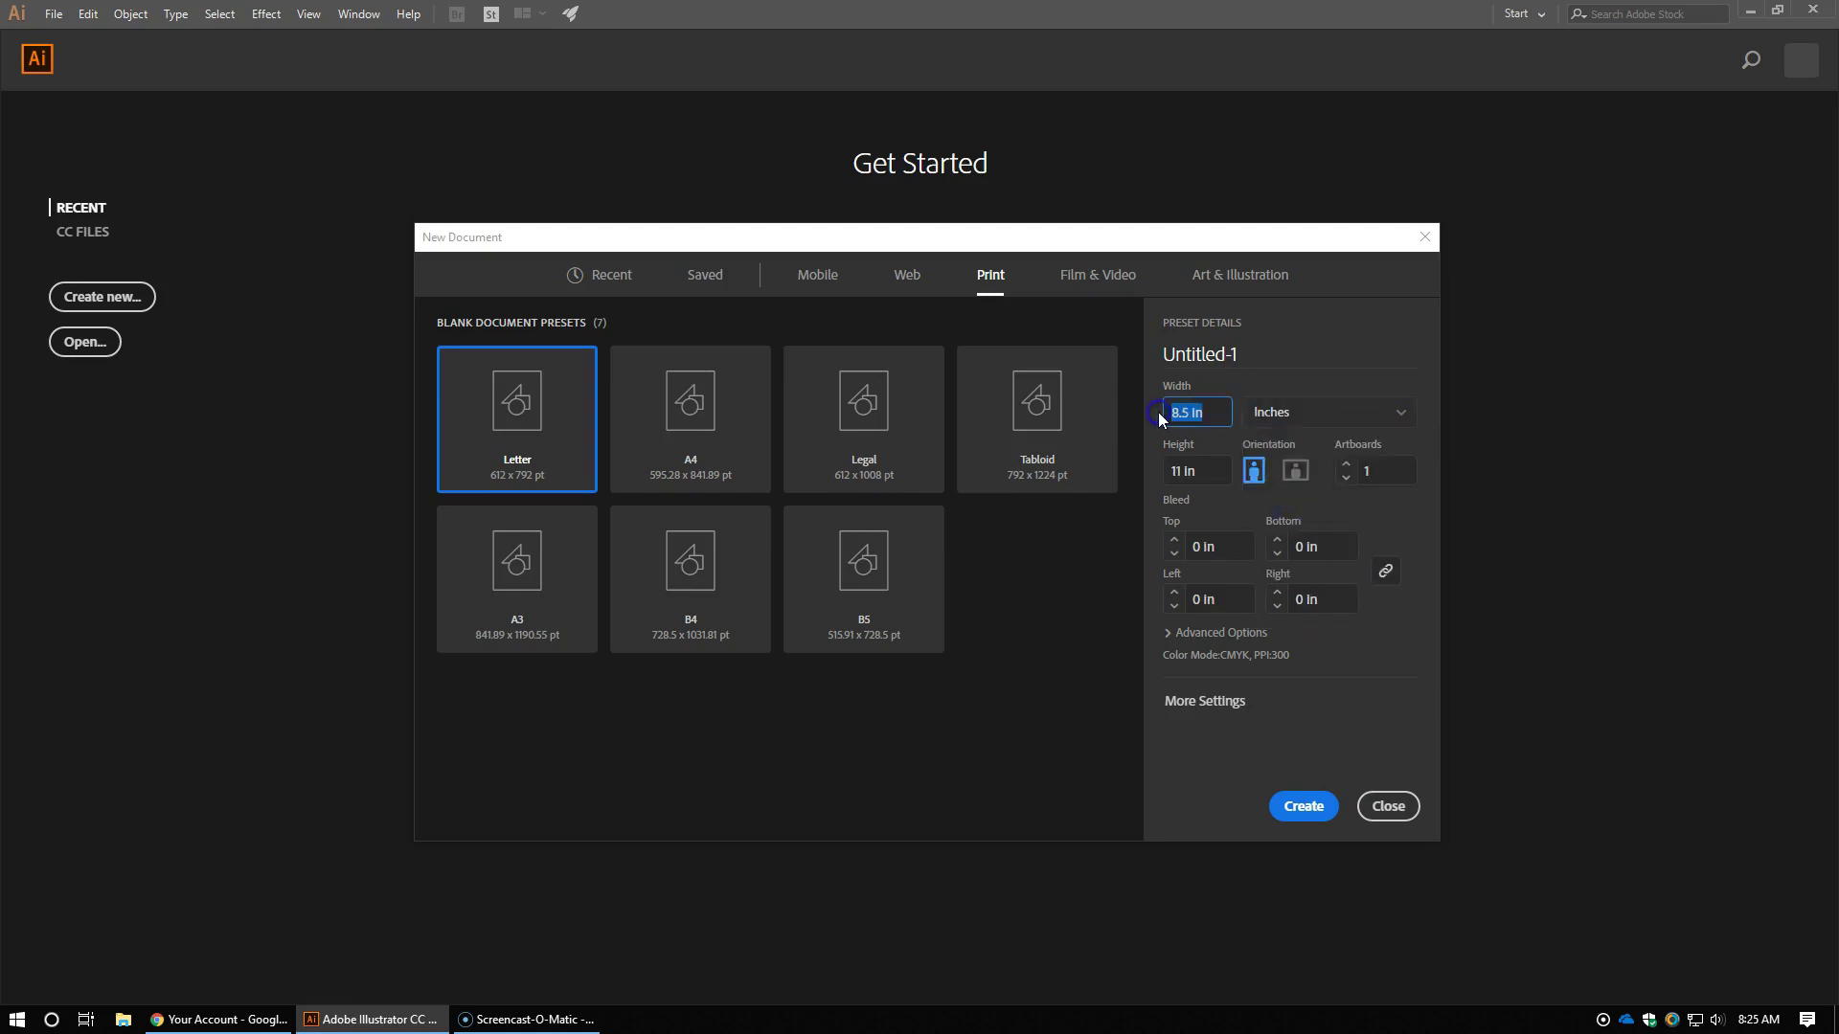
{"action": "type", "text": "12"}
{"action": "left_click", "coordinate": [1233, 443]}
{"action": "left_click", "coordinate": [1217, 466]}
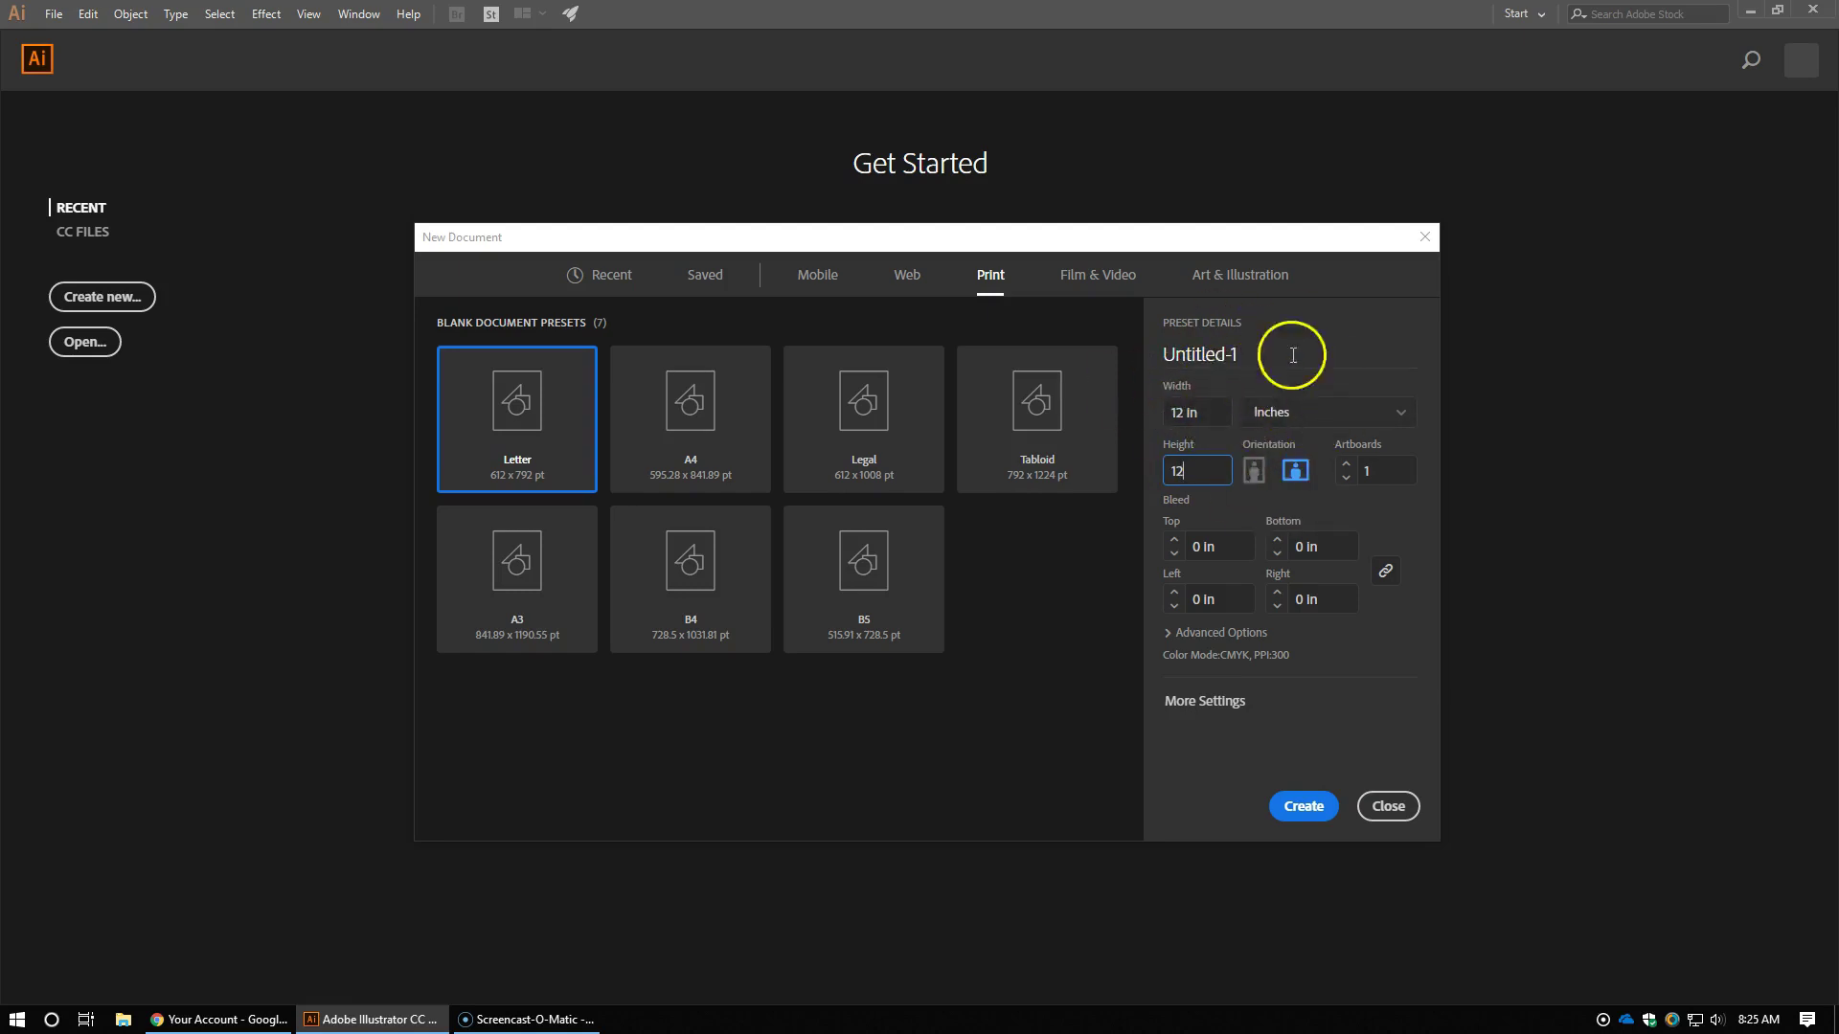
Step: Name the document 'Practice' and create it
{"action": "left_click_drag", "start_coordinate": [1249, 368], "coordinate": [1081, 354]}
{"action": "type", "text": "Practice"}
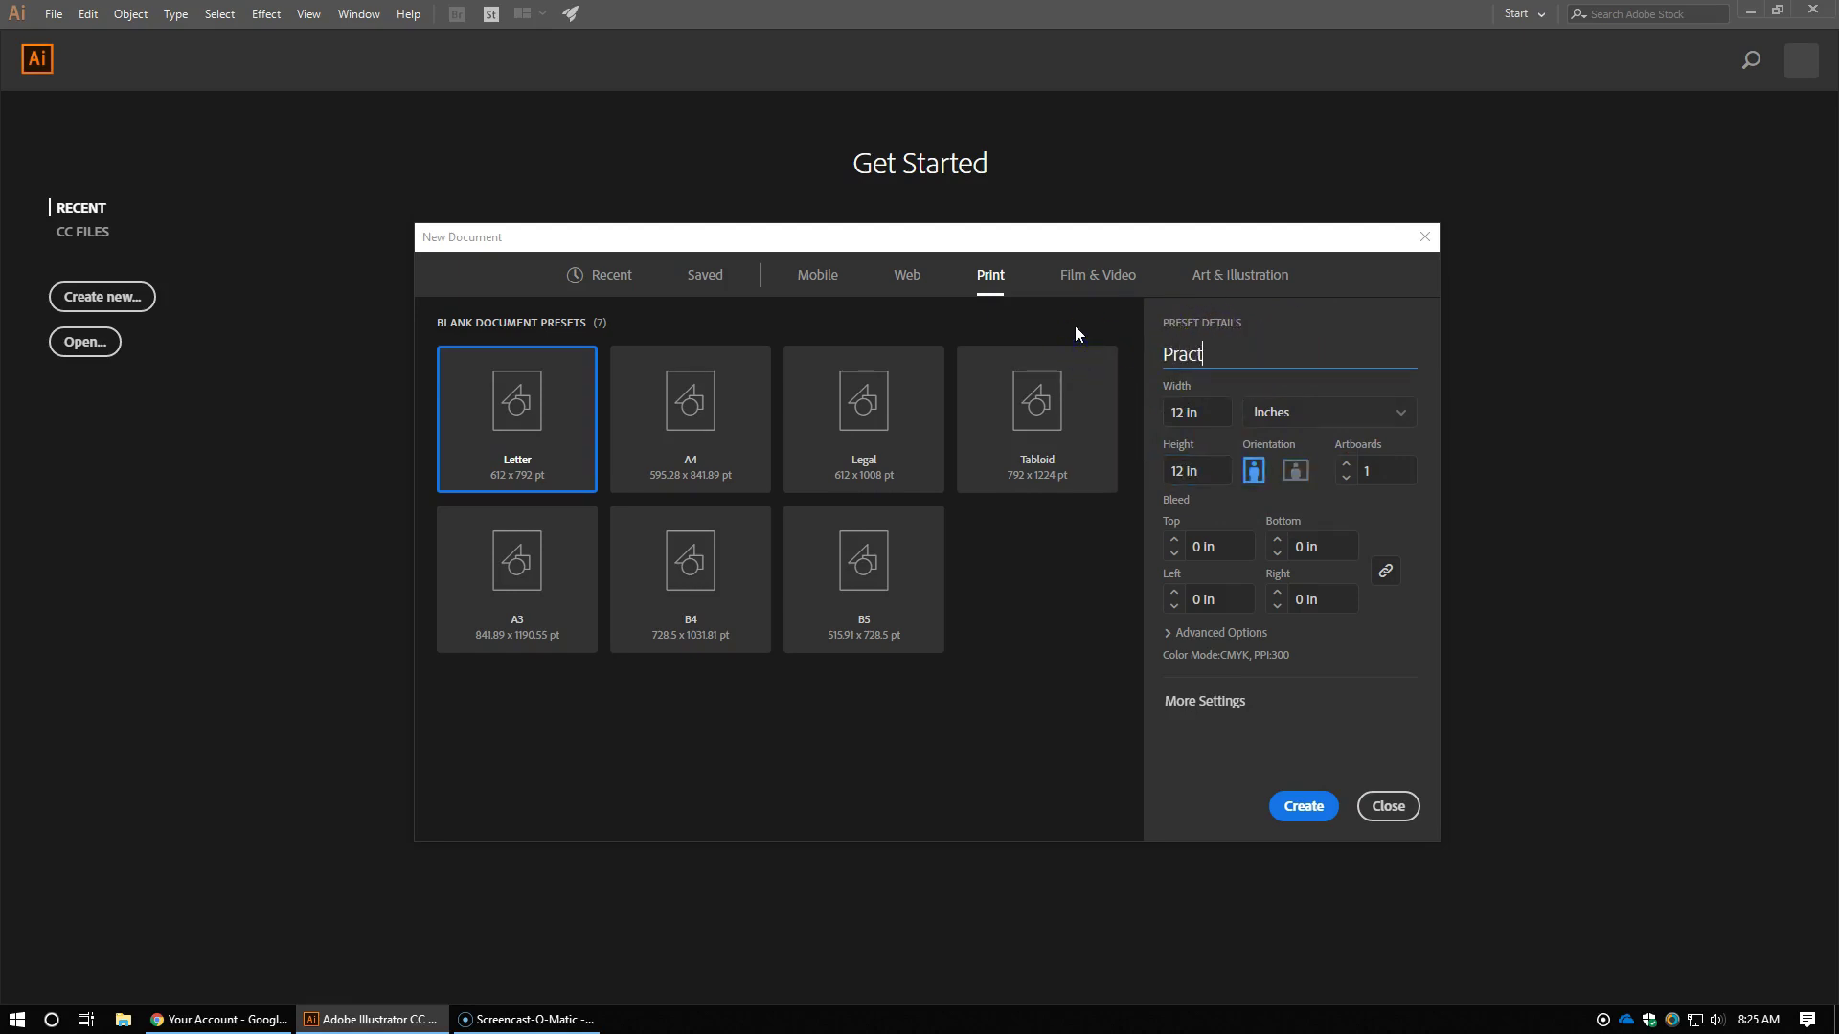
{"action": "left_click", "coordinate": [1312, 807]}
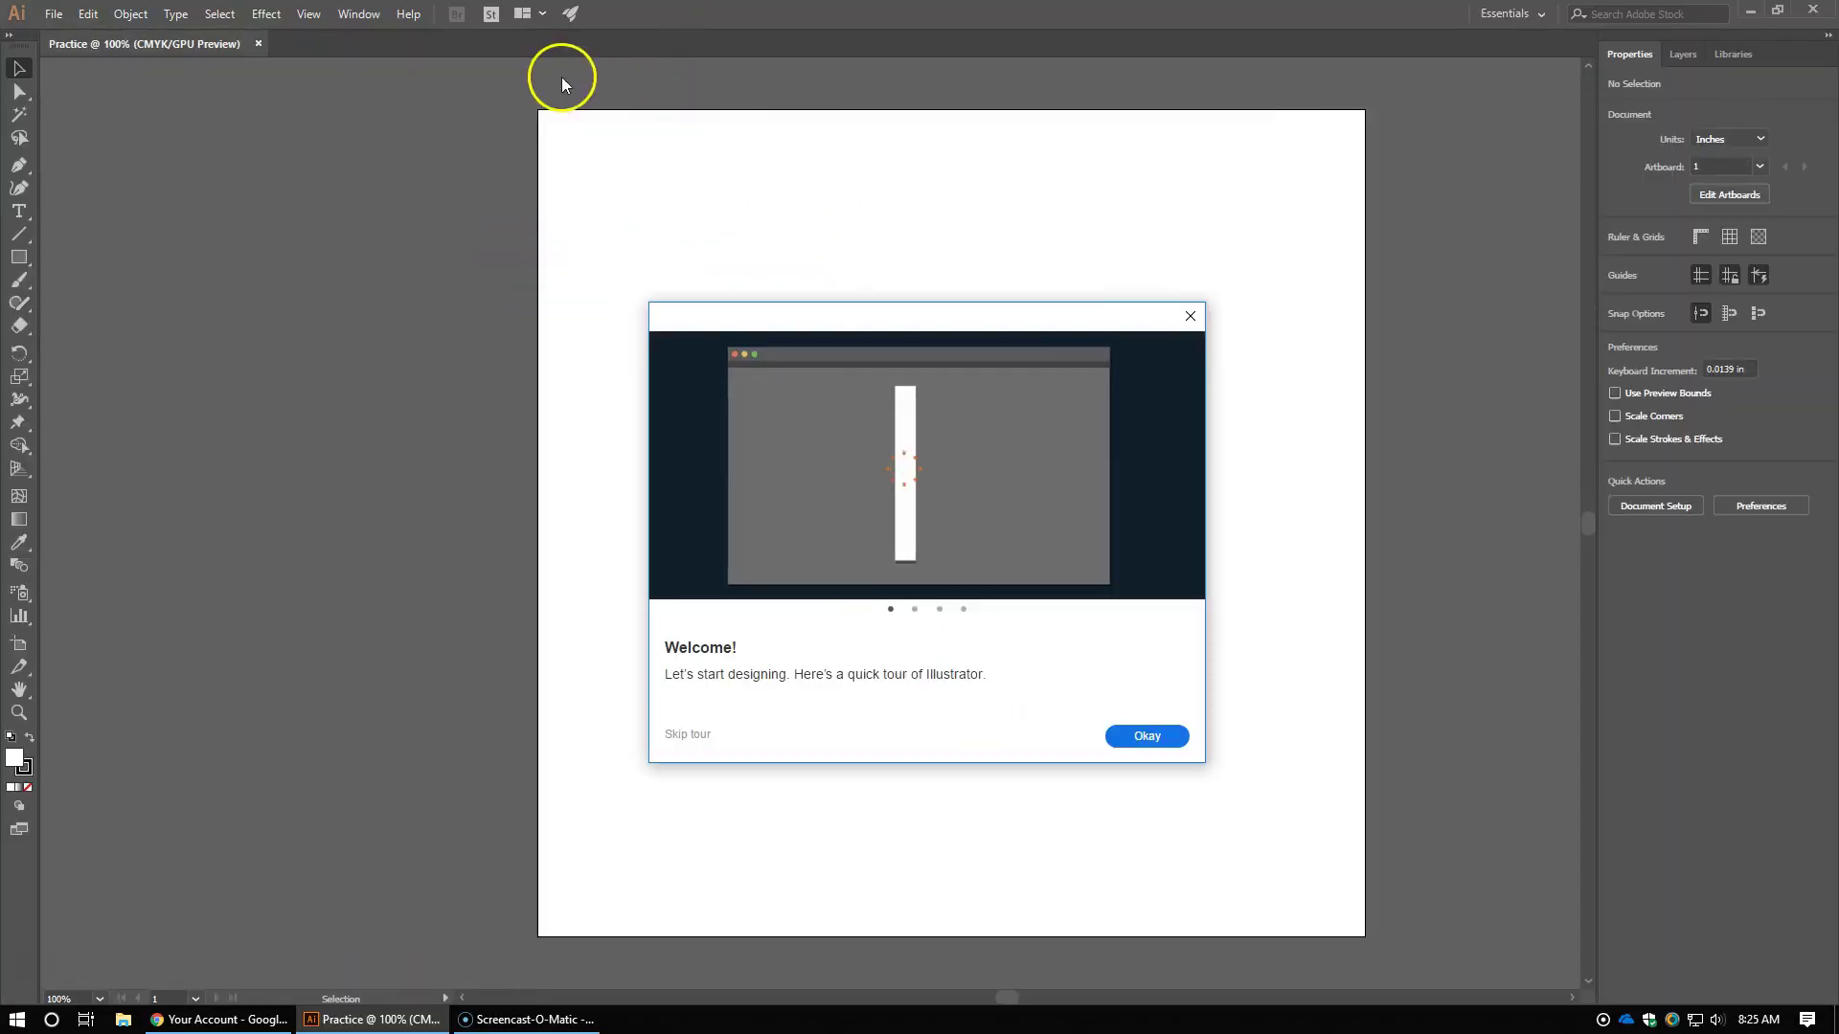
Step: Close the Welcome tour and bring up the Rectangle tool's flyout of shape tools
{"action": "left_click", "coordinate": [1190, 316]}
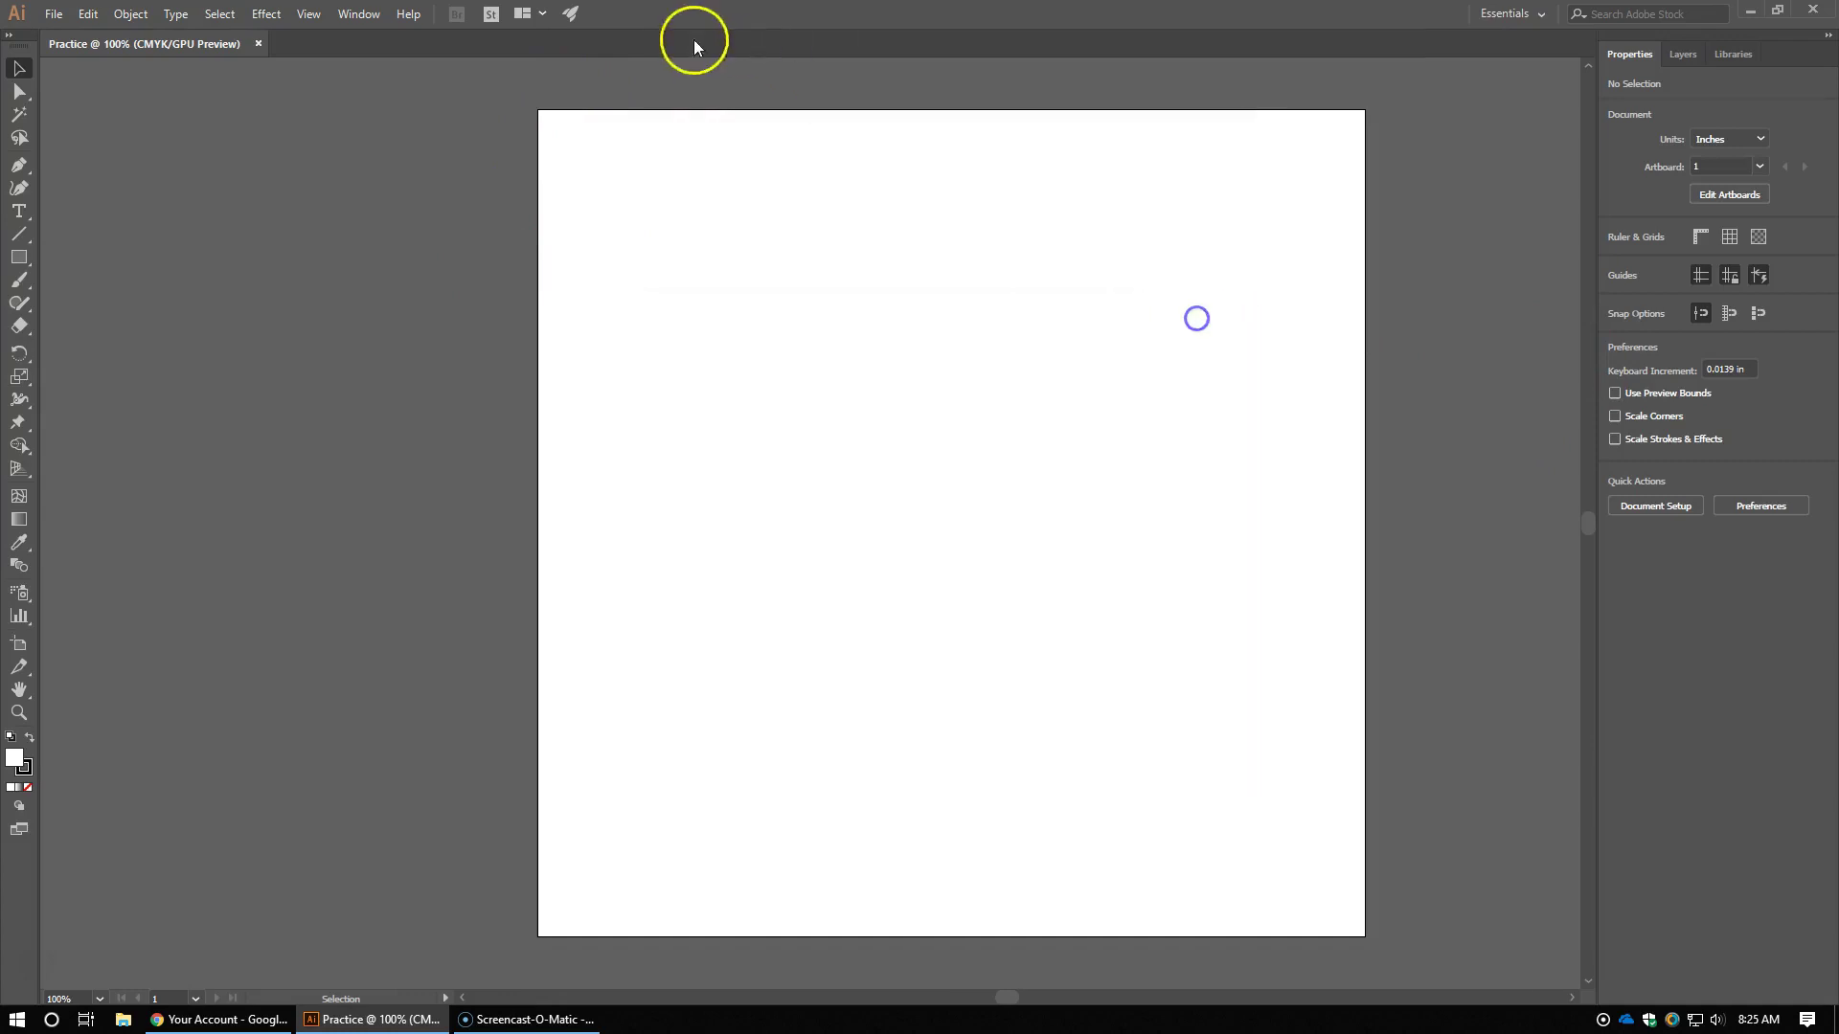
{"action": "left_click", "coordinate": [27, 99]}
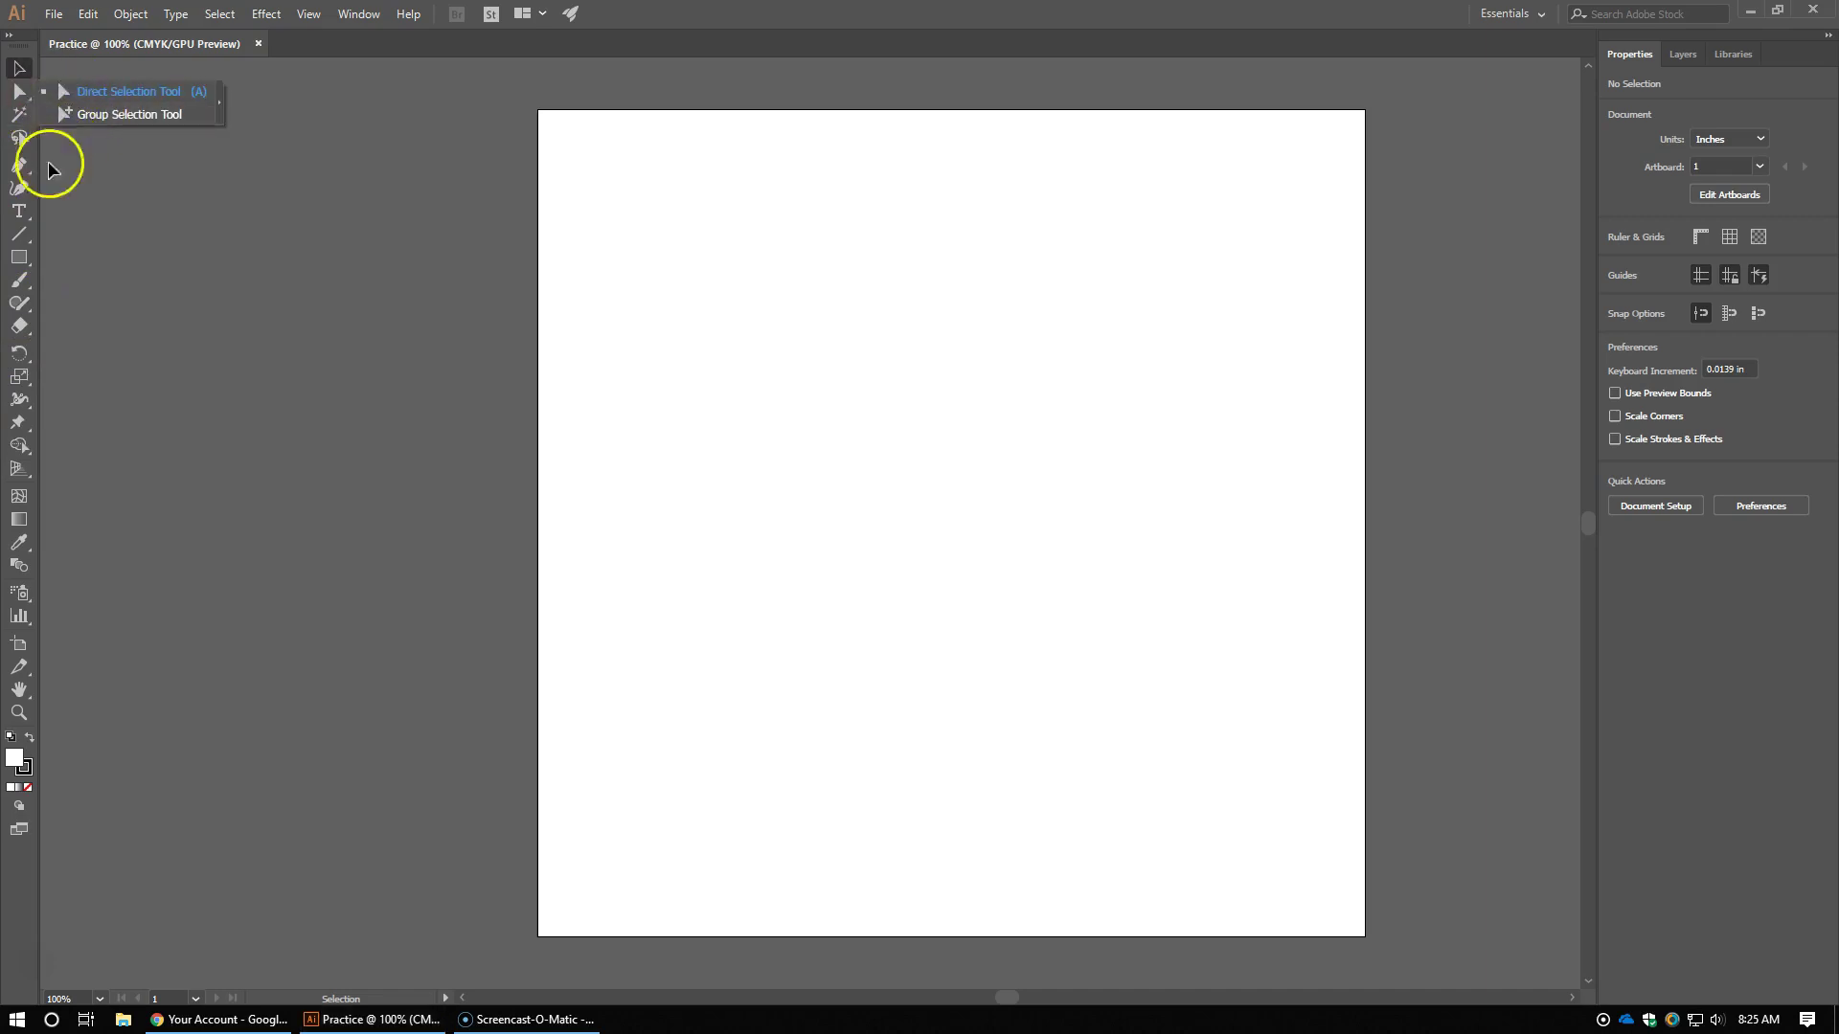
{"action": "left_click", "coordinate": [67, 232]}
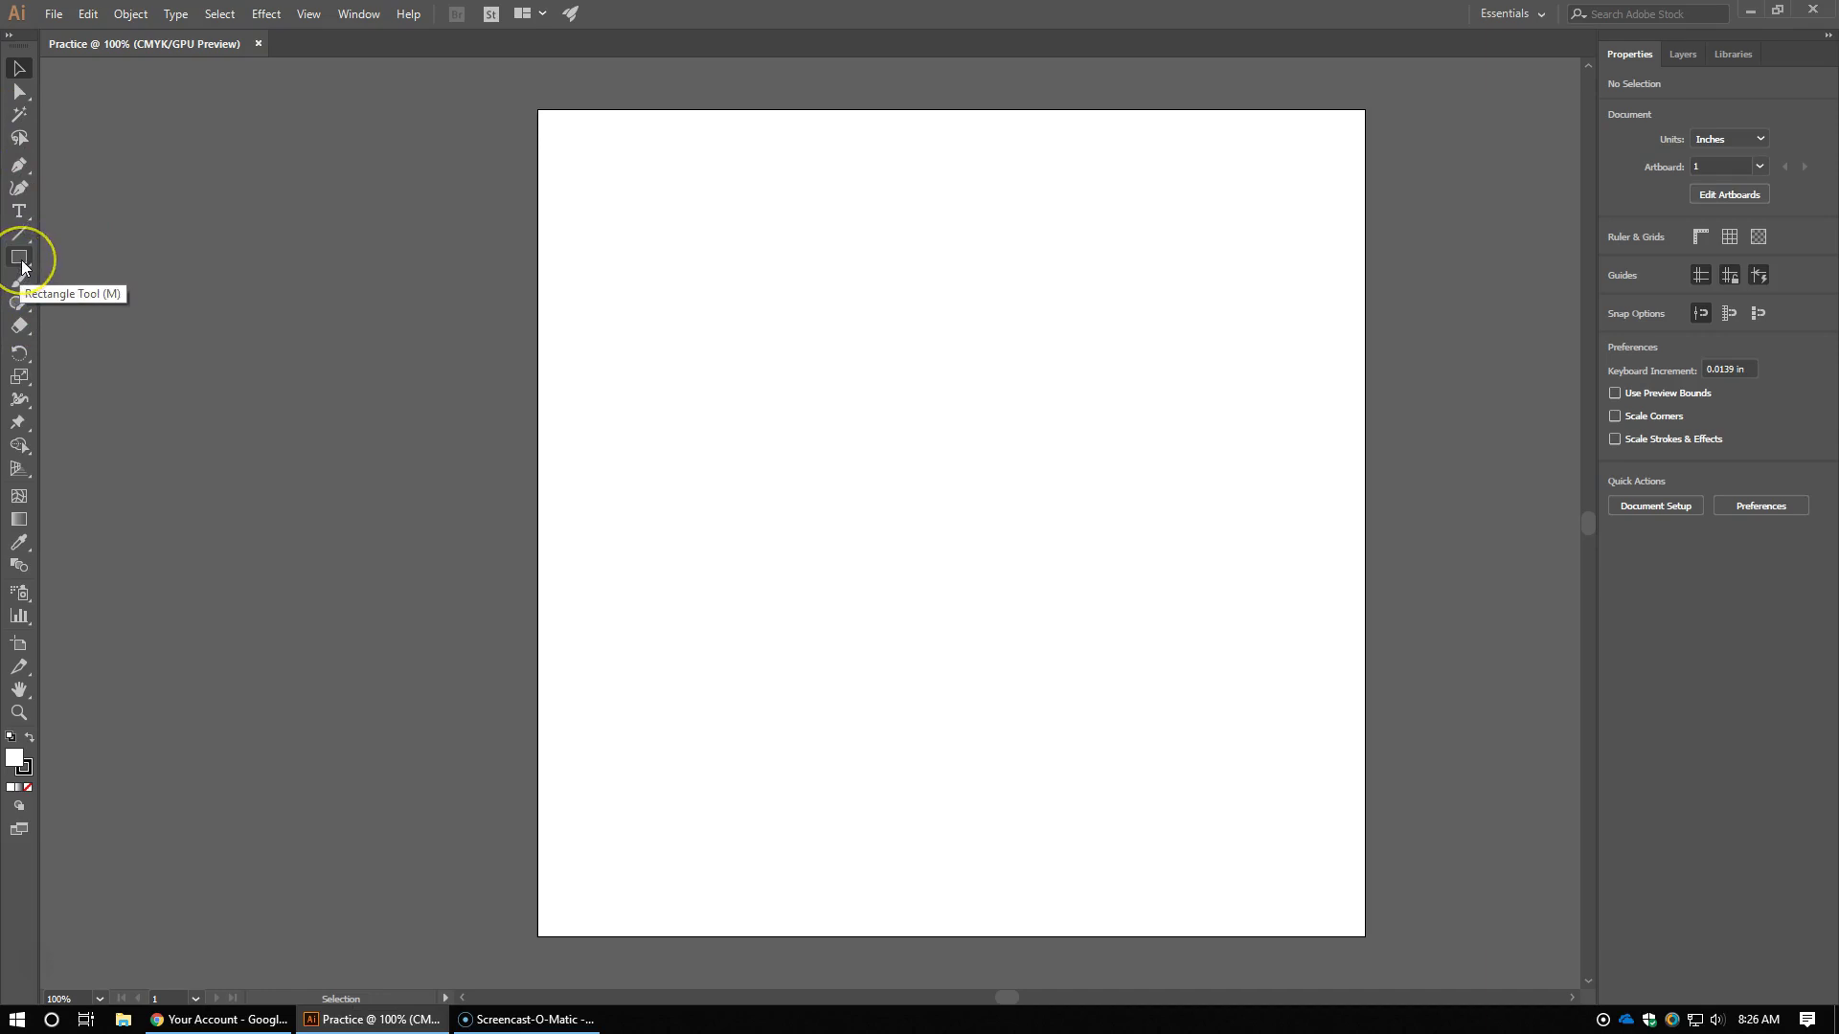
{"action": "left_click", "coordinate": [20, 259]}
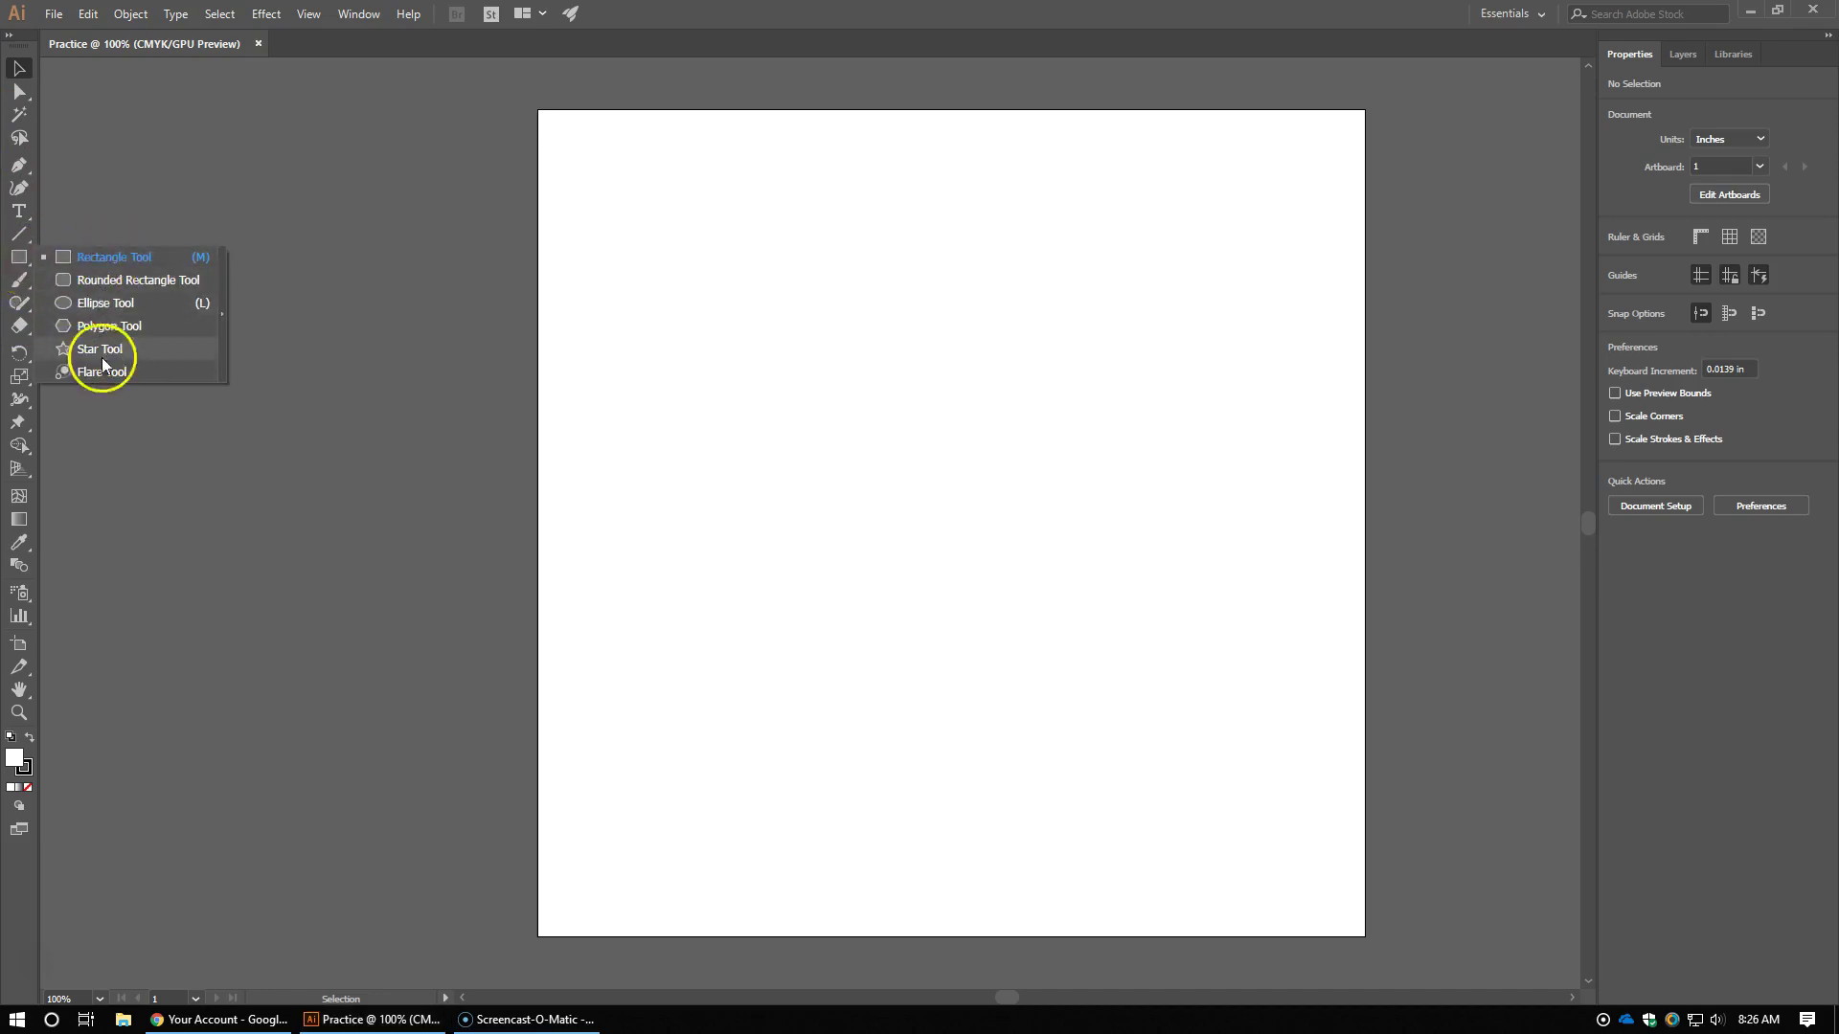
Step: Draw a rectangle near the artboard's top-left and give it a green fill
{"action": "left_click", "coordinate": [112, 257]}
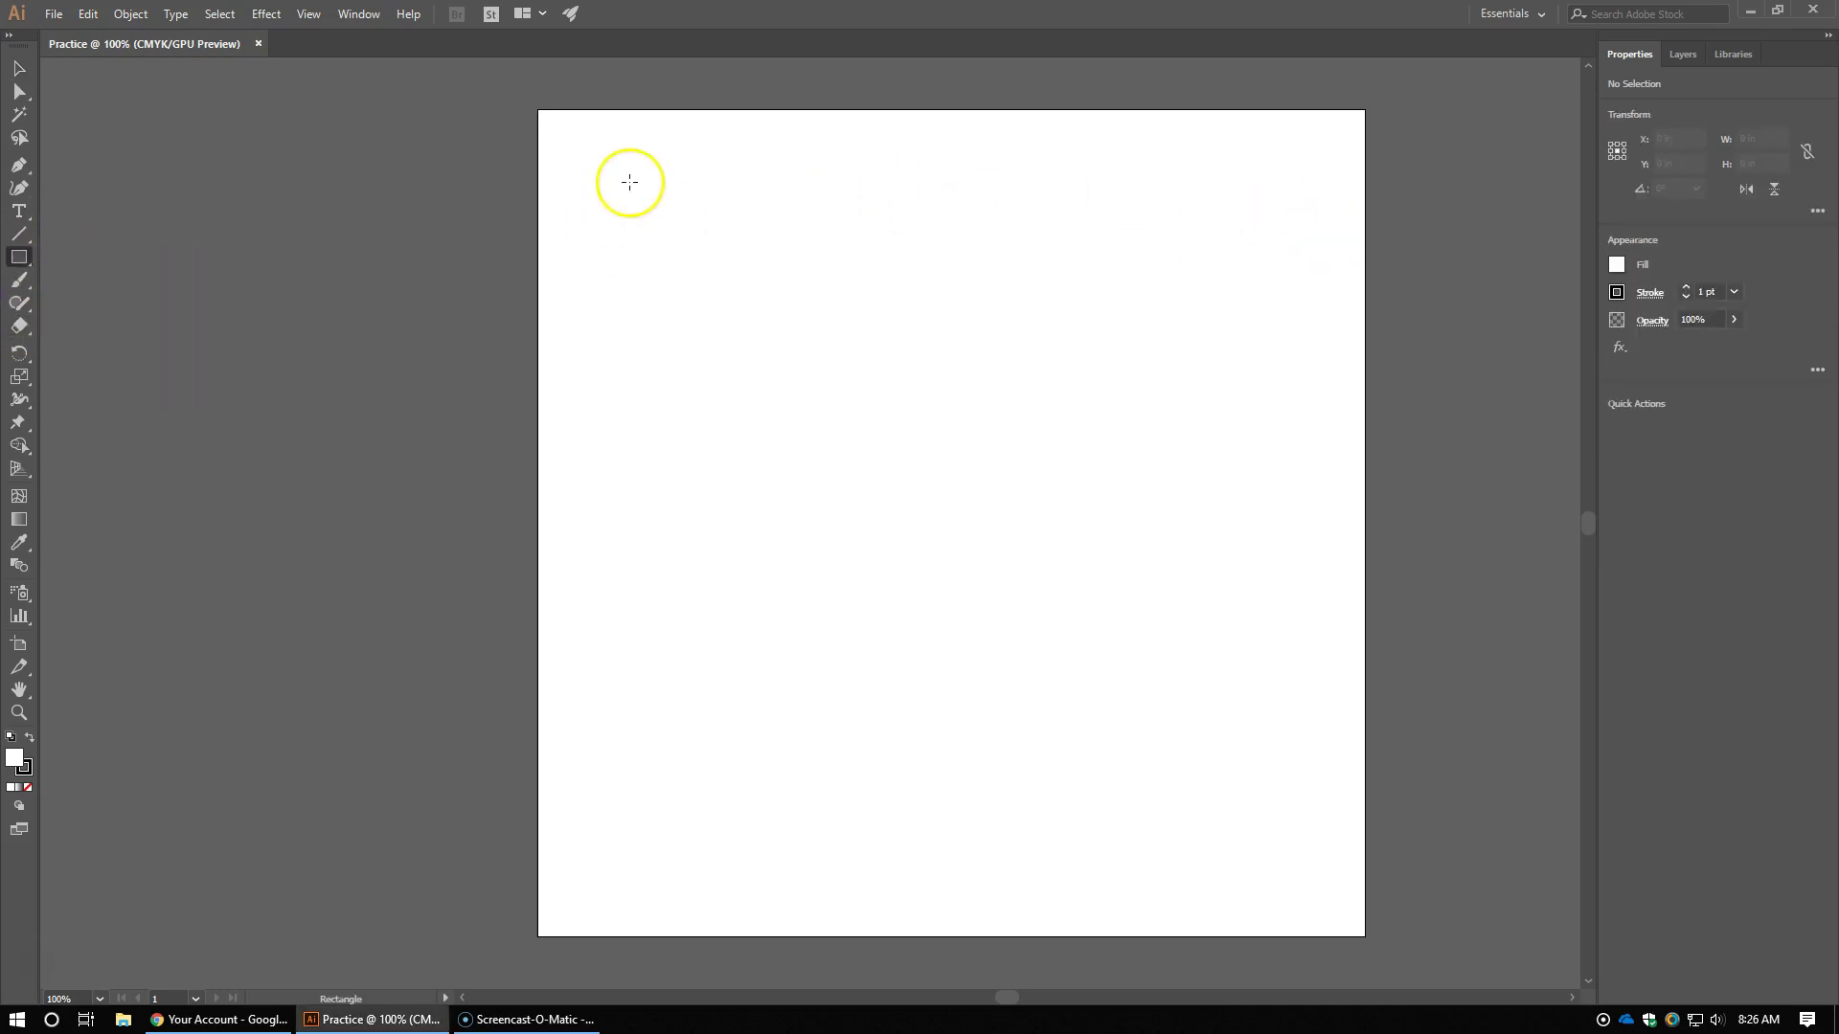
{"action": "mouse_move", "coordinate": [600, 156]}
{"action": "left_mouse_down"}
{"action": "mouse_move", "coordinate": [620, 202]}
{"action": "mouse_move", "coordinate": [916, 345]}
{"action": "mouse_move", "coordinate": [1006, 411]}
{"action": "mouse_move", "coordinate": [924, 414]}
{"action": "mouse_move", "coordinate": [853, 378]}
{"action": "mouse_move", "coordinate": [872, 395]}
{"action": "mouse_move", "coordinate": [914, 379]}
{"action": "mouse_move", "coordinate": [909, 396]}
{"action": "left_mouse_up"}
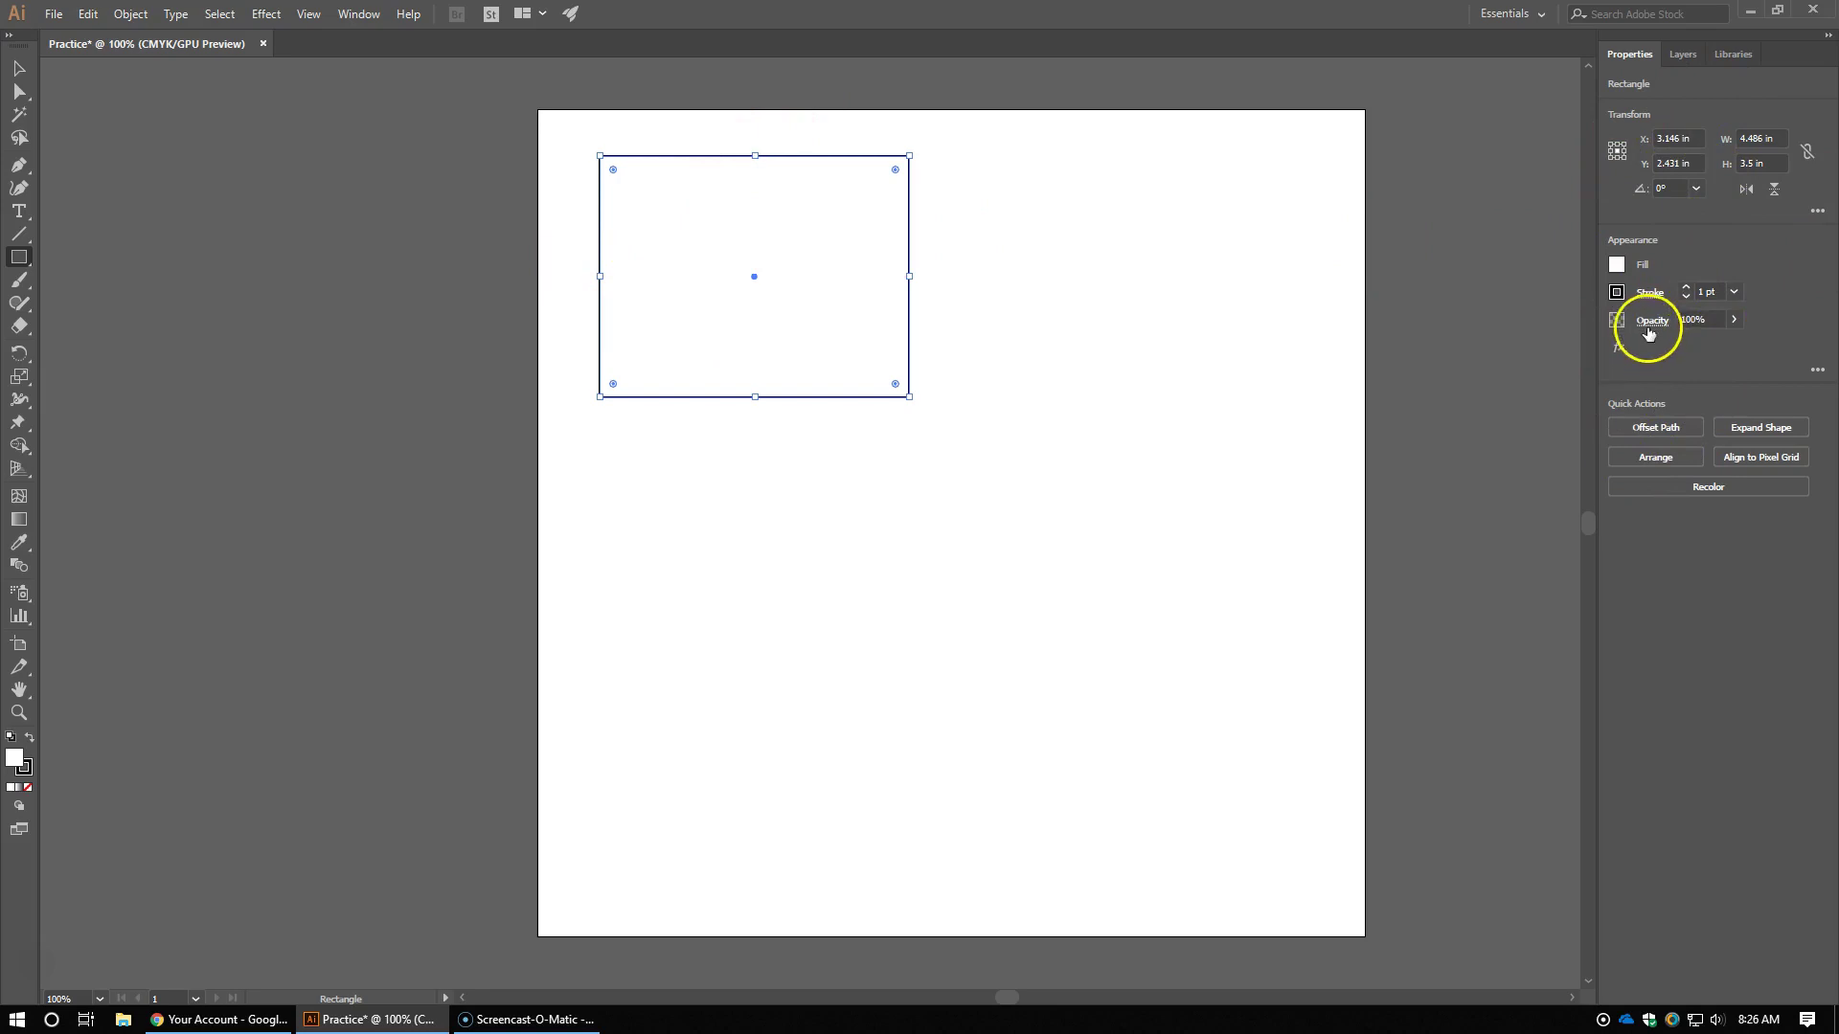
{"action": "left_click", "coordinate": [1617, 266]}
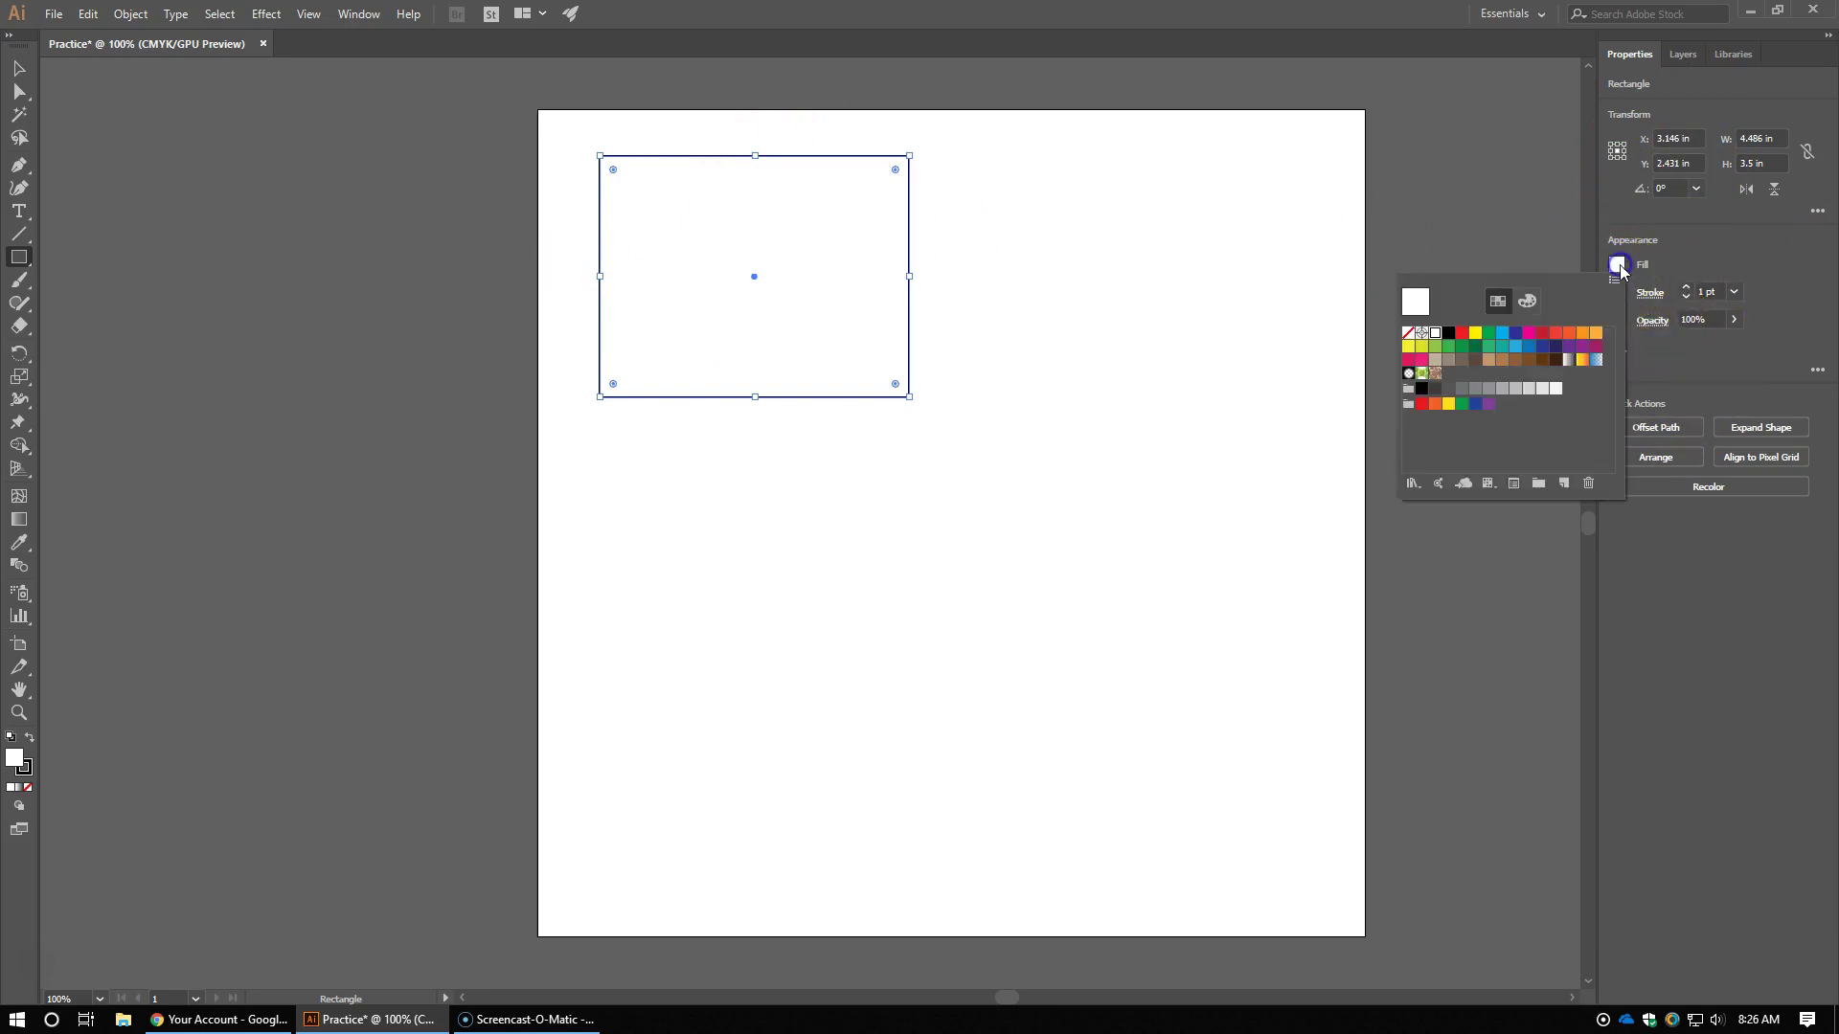
{"action": "left_click", "coordinate": [1489, 335]}
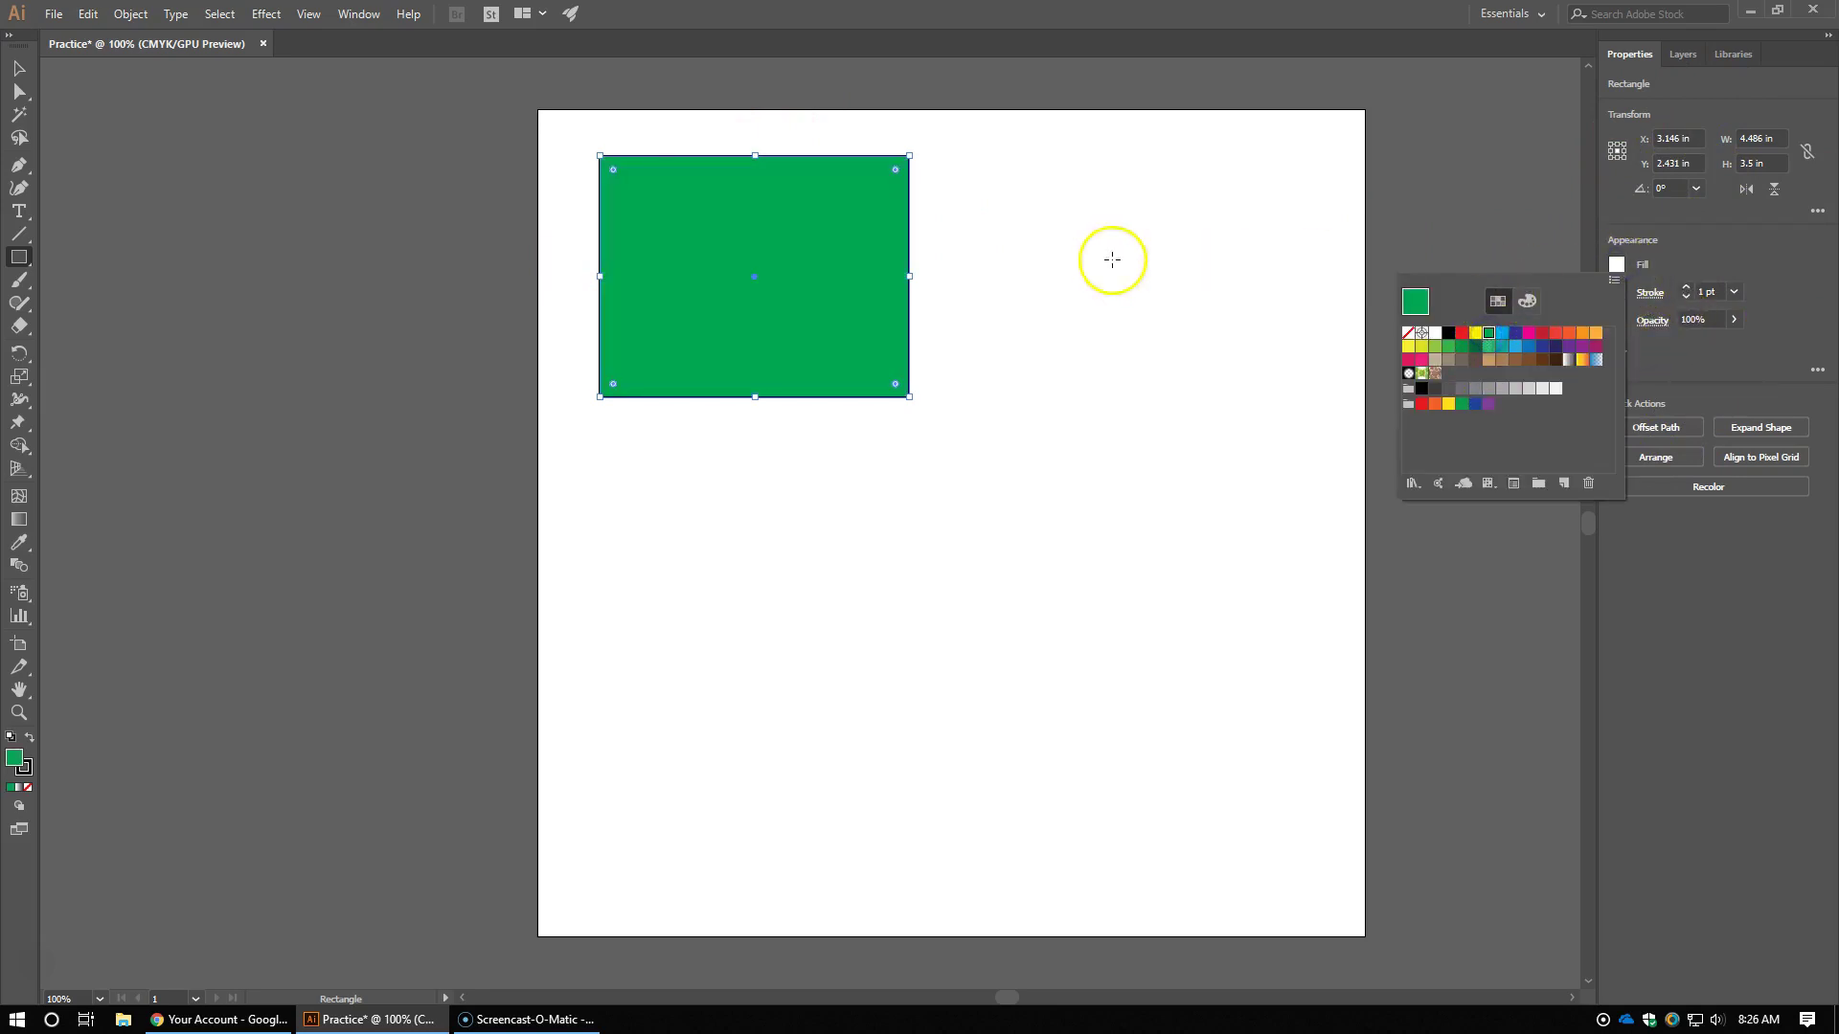
{"action": "left_click", "coordinate": [1702, 251]}
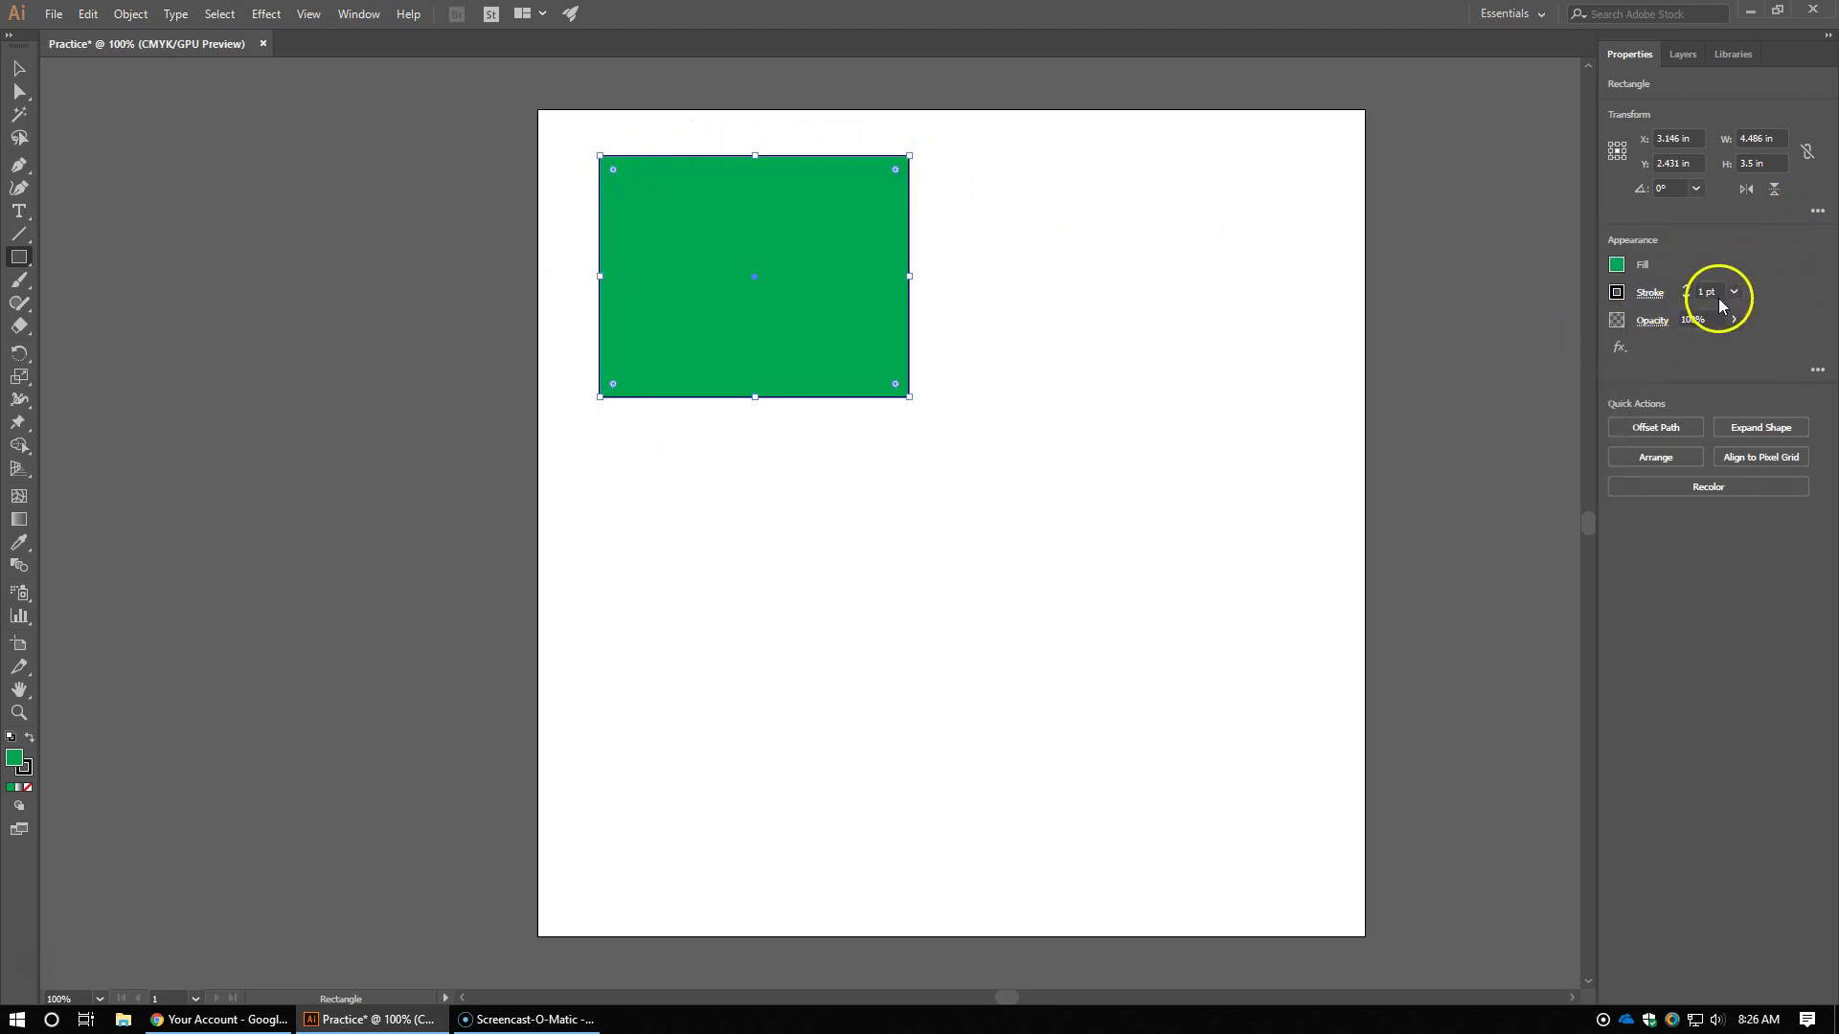
Step: Raise the rectangle's black stroke weight to about 15 pt
{"action": "left_click", "coordinate": [1686, 288]}
{"action": "left_click", "coordinate": [1686, 287]}
{"action": "left_click", "coordinate": [1685, 288]}
{"action": "left_click", "coordinate": [1685, 287]}
{"action": "left_click", "coordinate": [1686, 288]}
{"action": "left_click", "coordinate": [1685, 288]}
{"action": "left_click", "coordinate": [1686, 288]}
{"action": "left_click", "coordinate": [1686, 288]}
{"action": "left_click", "coordinate": [1686, 287]}
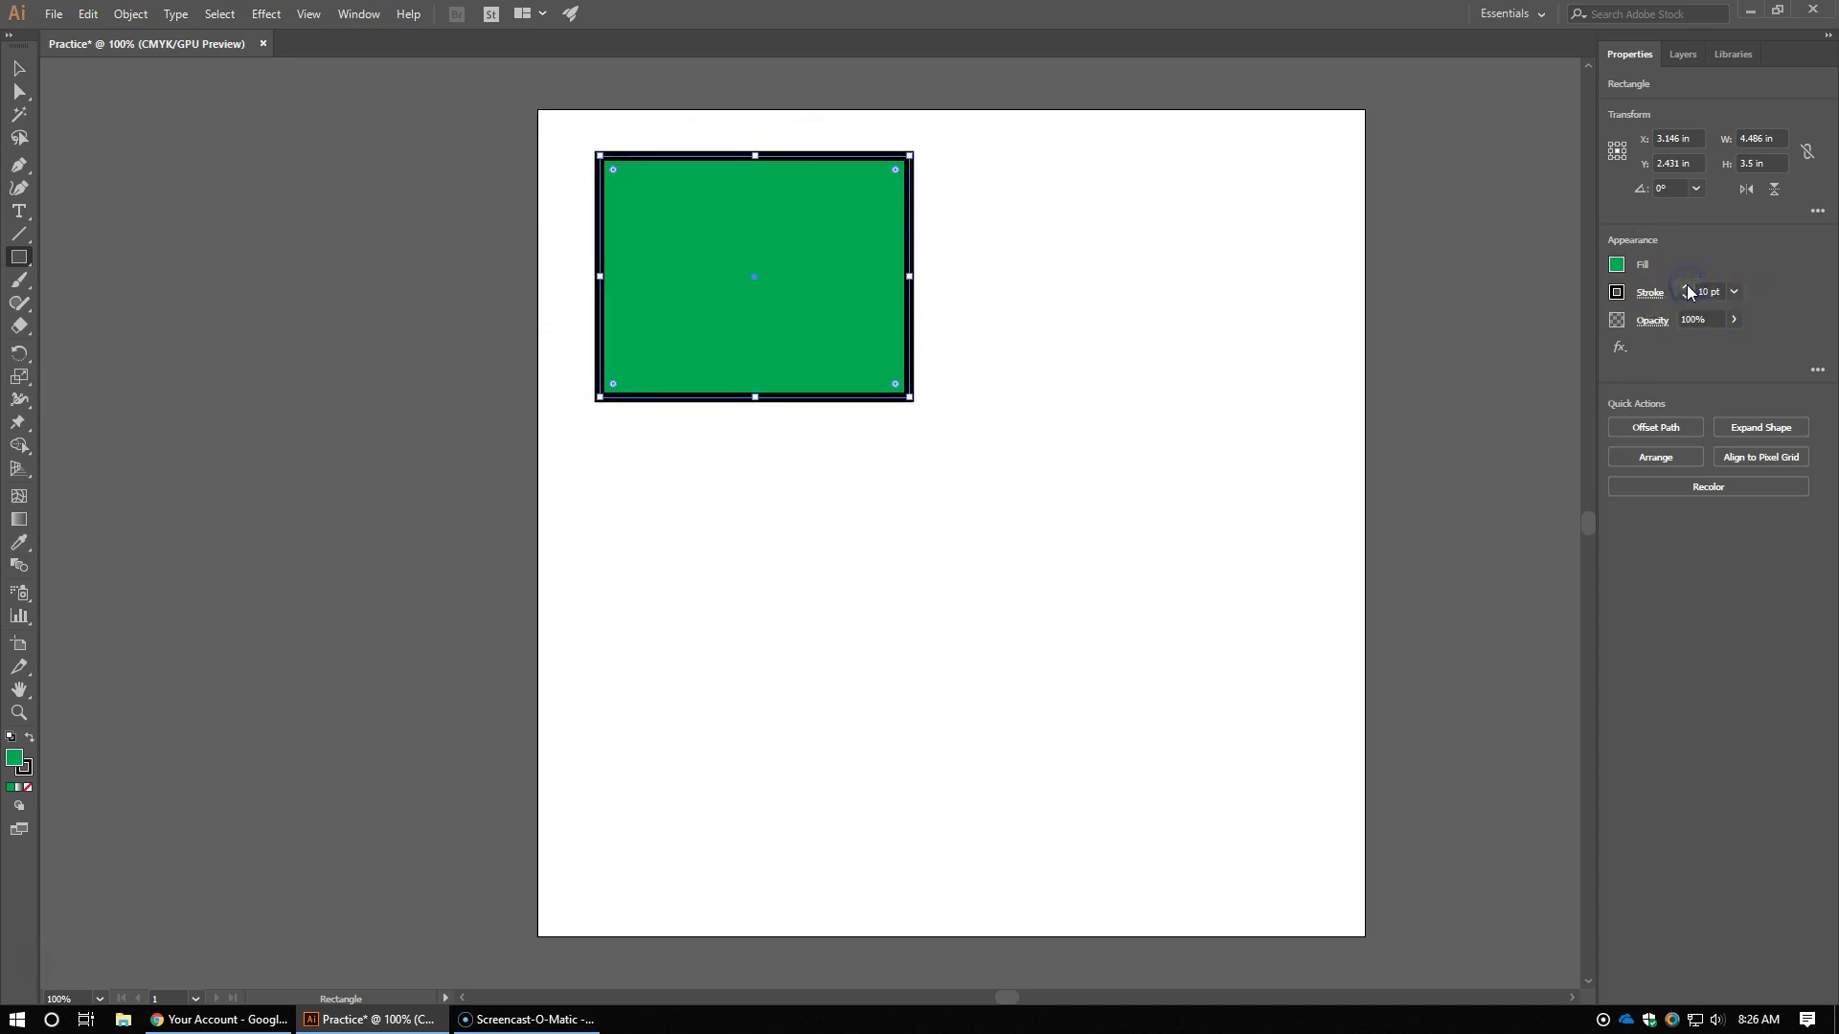
{"action": "left_click", "coordinate": [1686, 287]}
{"action": "left_click", "coordinate": [1686, 287]}
{"action": "left_click", "coordinate": [1686, 287]}
{"action": "left_click", "coordinate": [1686, 287]}
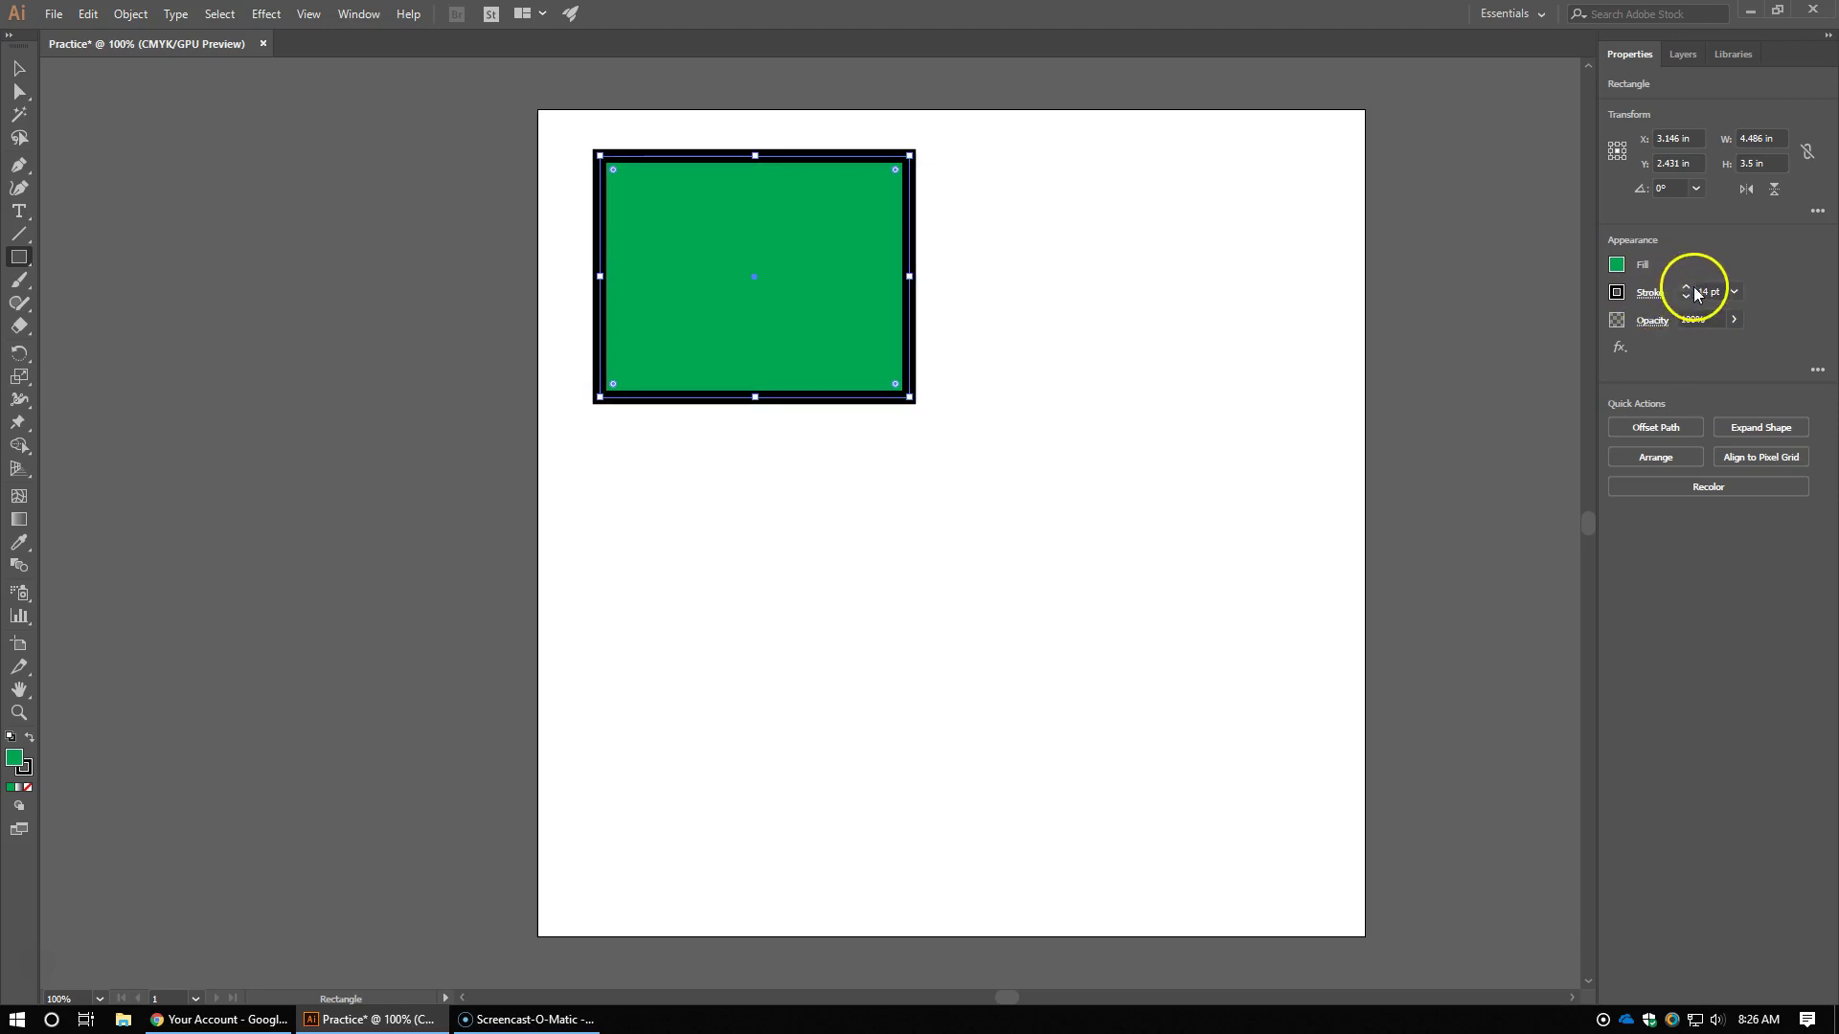
{"action": "left_click", "coordinate": [1686, 287]}
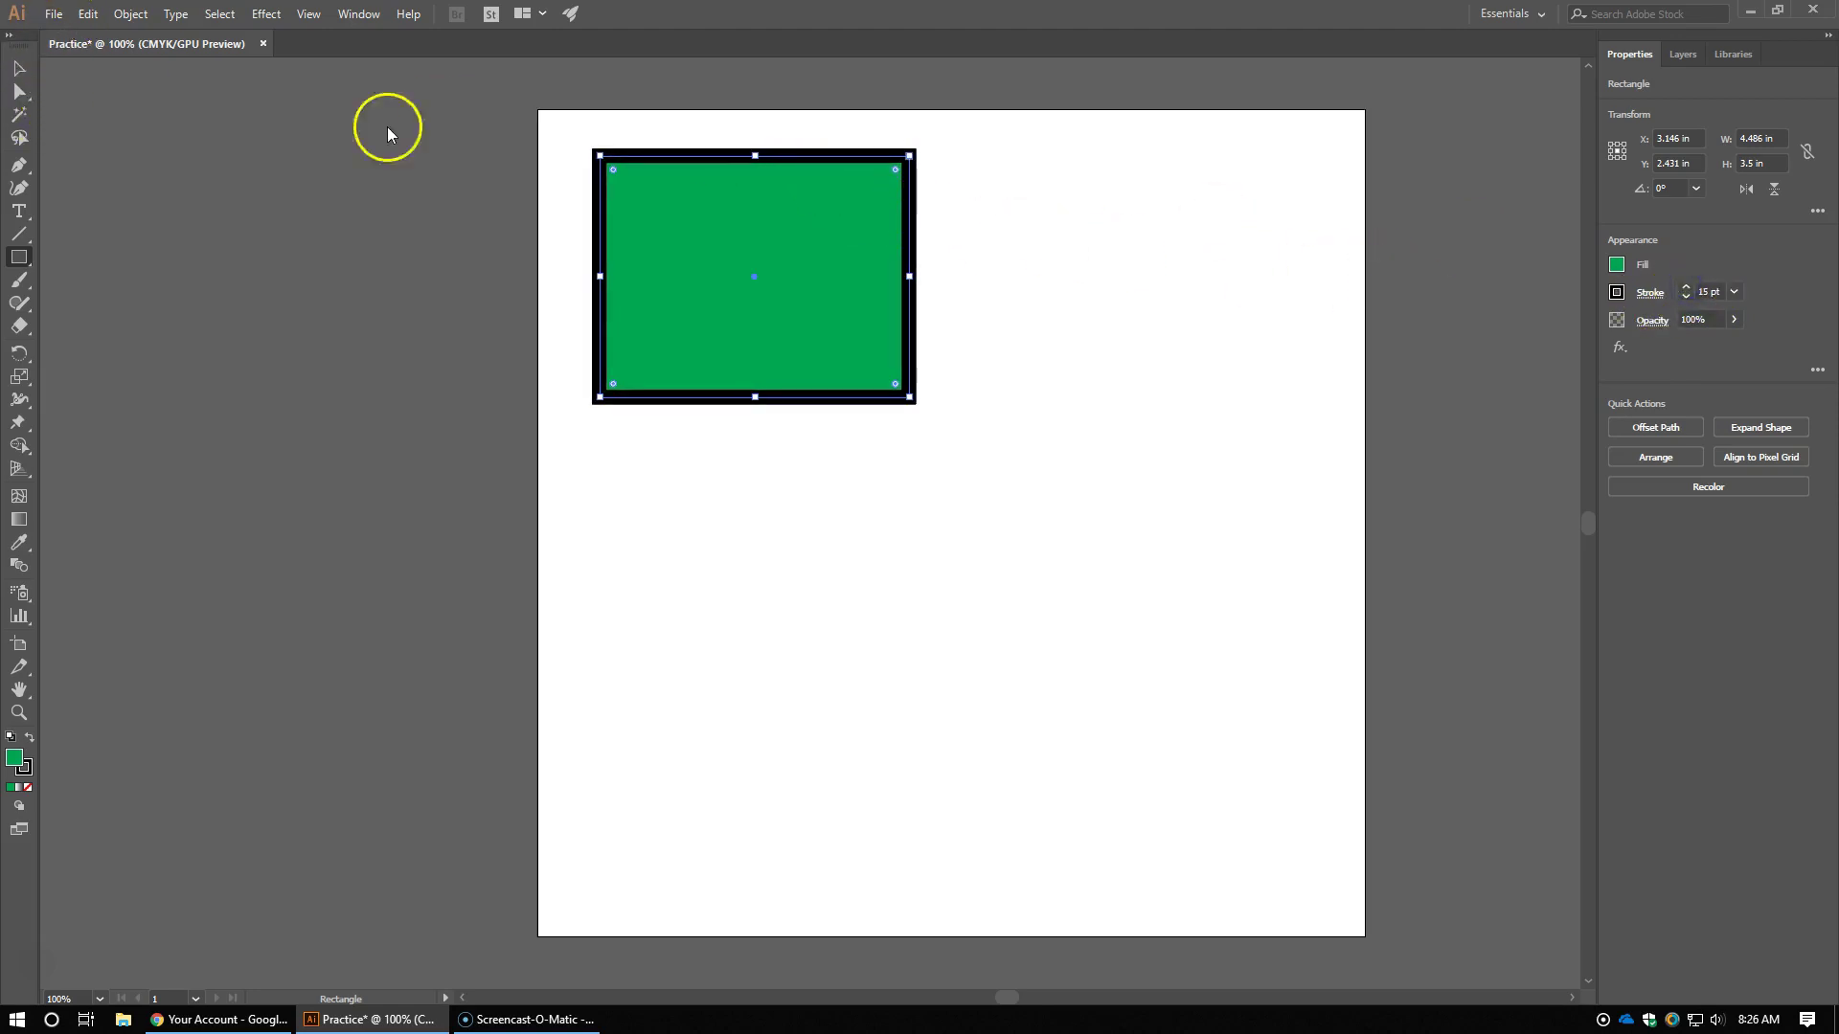
Step: Resize the green rectangle into a roughly 3.1 × 3 in square at the artboard's top-left
{"action": "left_click", "coordinate": [19, 71]}
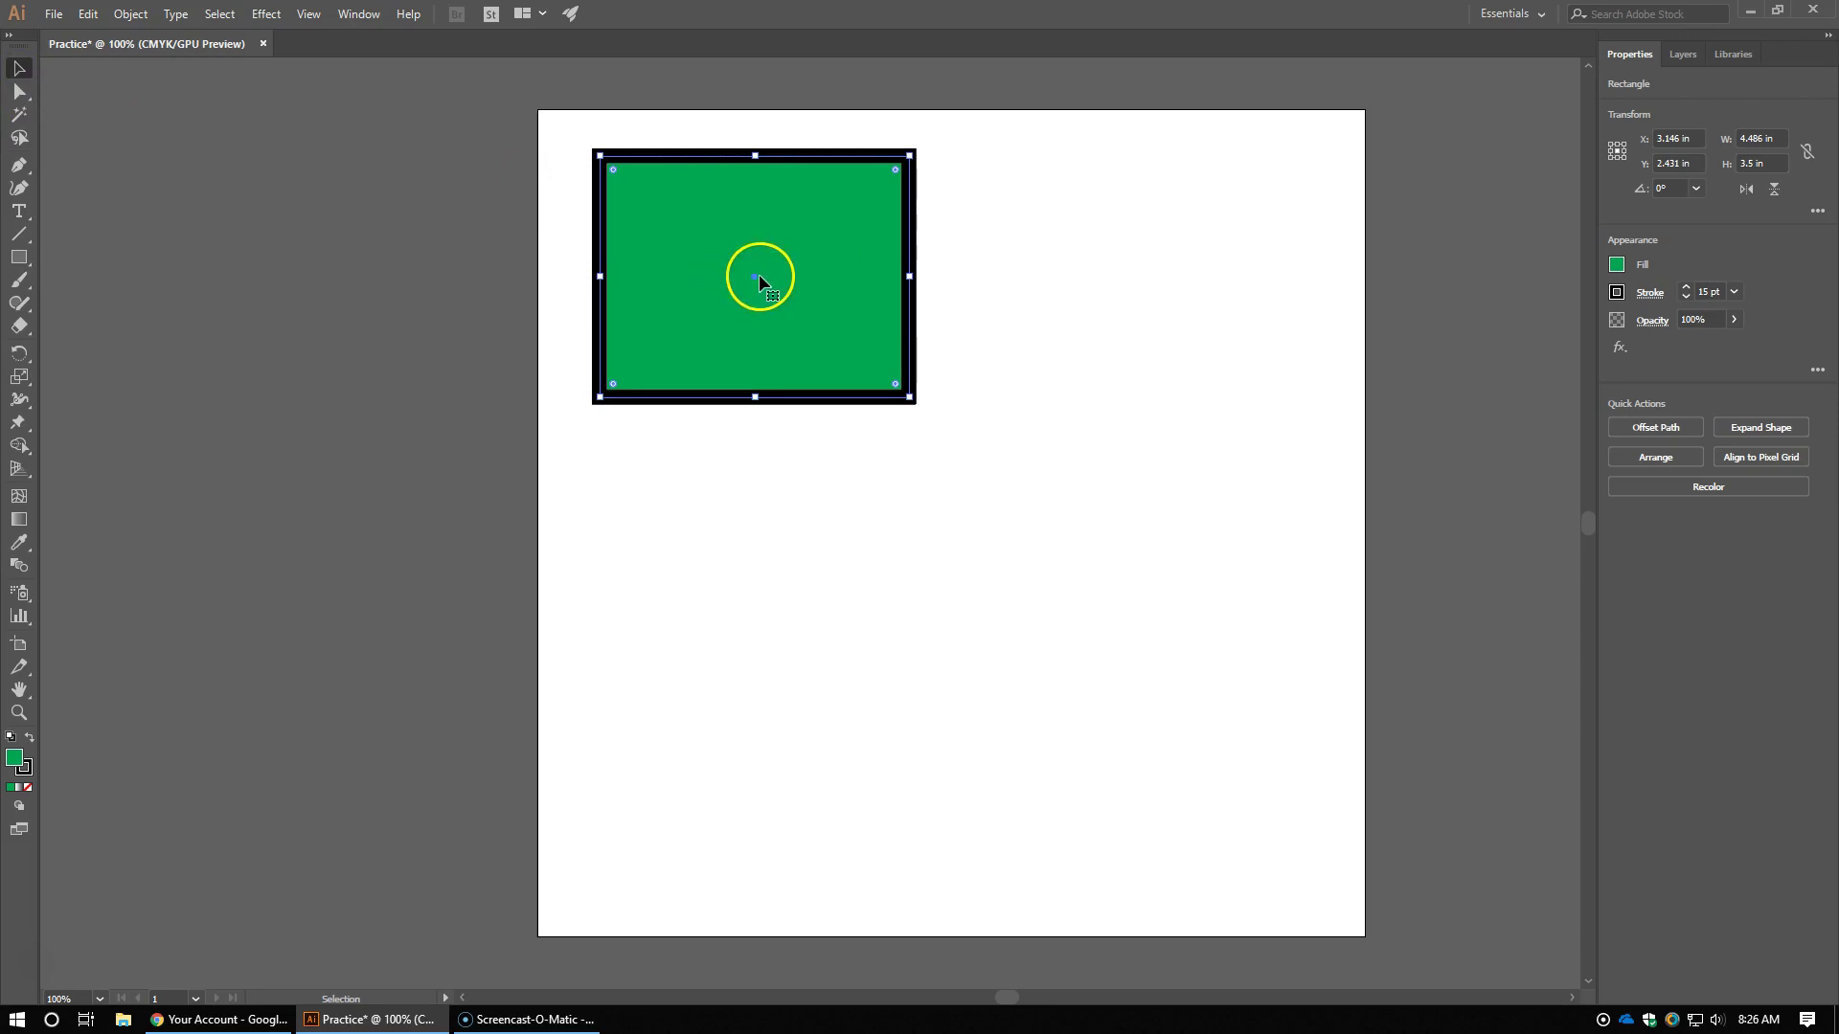
{"action": "left_click_drag", "start_coordinate": [759, 278], "coordinate": [767, 351]}
{"action": "left_click_drag", "start_coordinate": [772, 344], "coordinate": [827, 332]}
{"action": "left_click_drag", "start_coordinate": [983, 332], "coordinate": [1193, 334]}
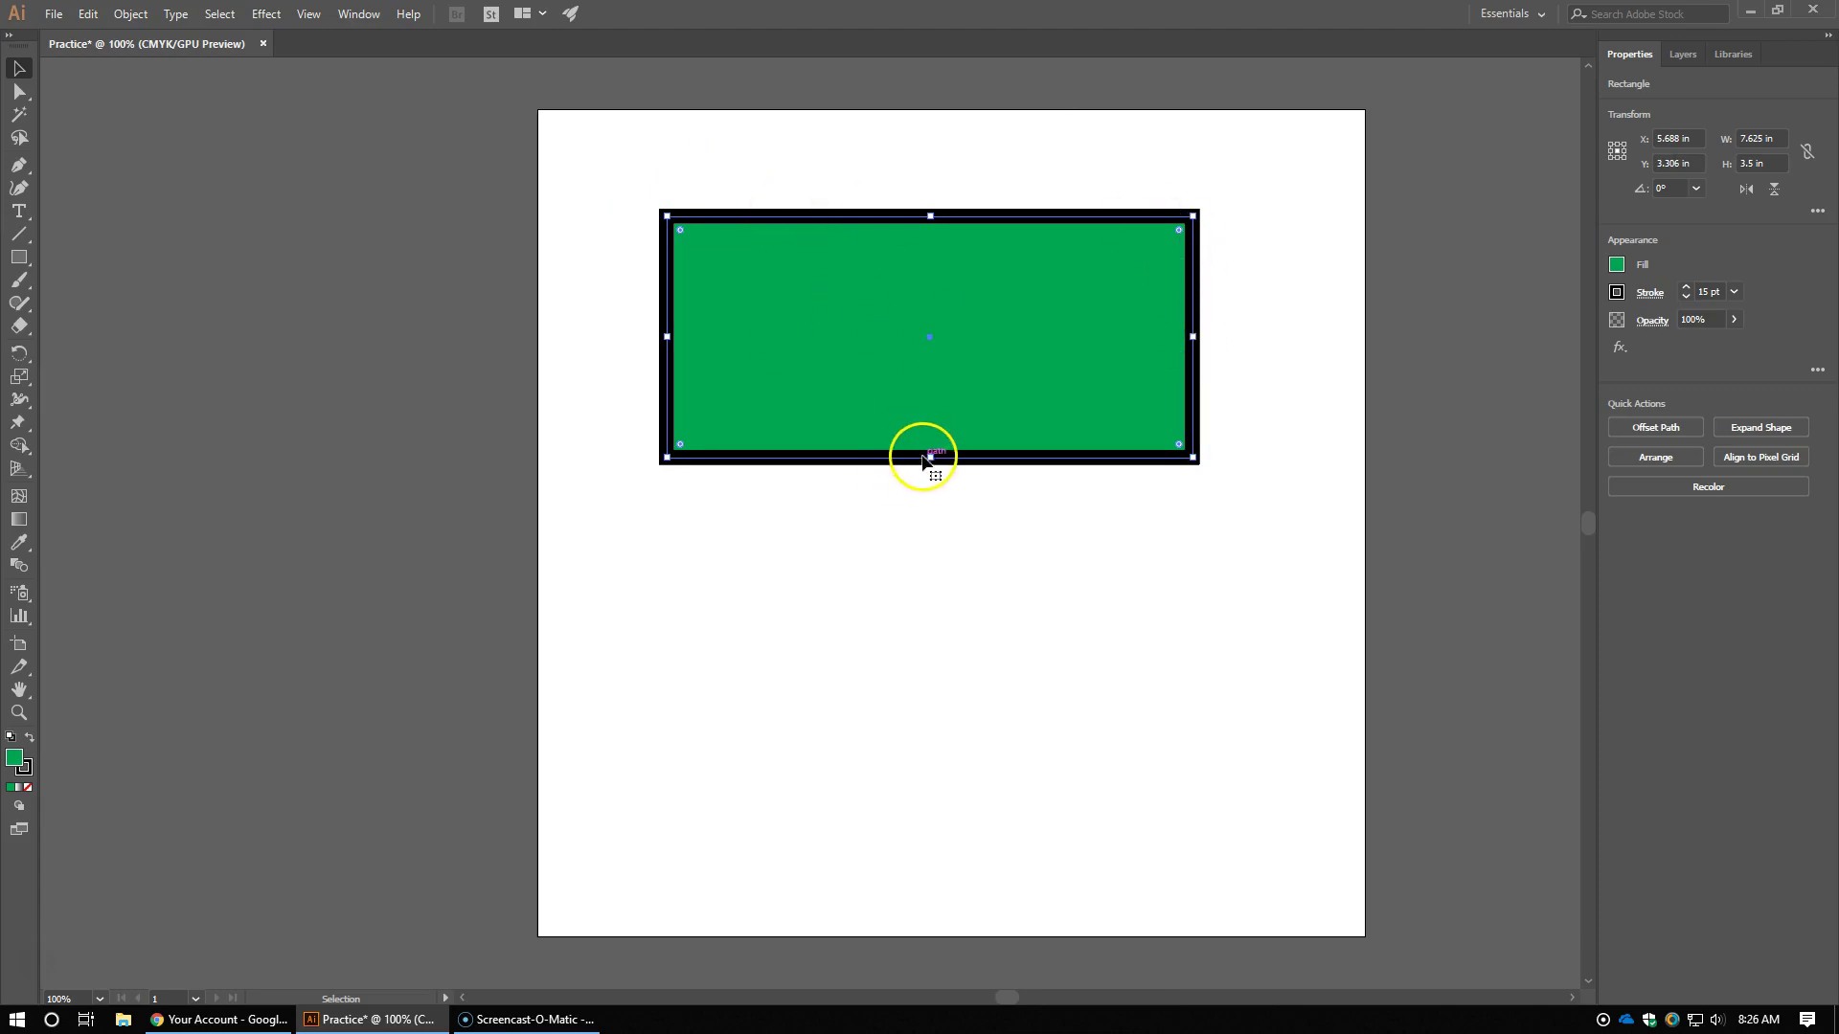
{"action": "left_click_drag", "start_coordinate": [931, 458], "coordinate": [931, 602]}
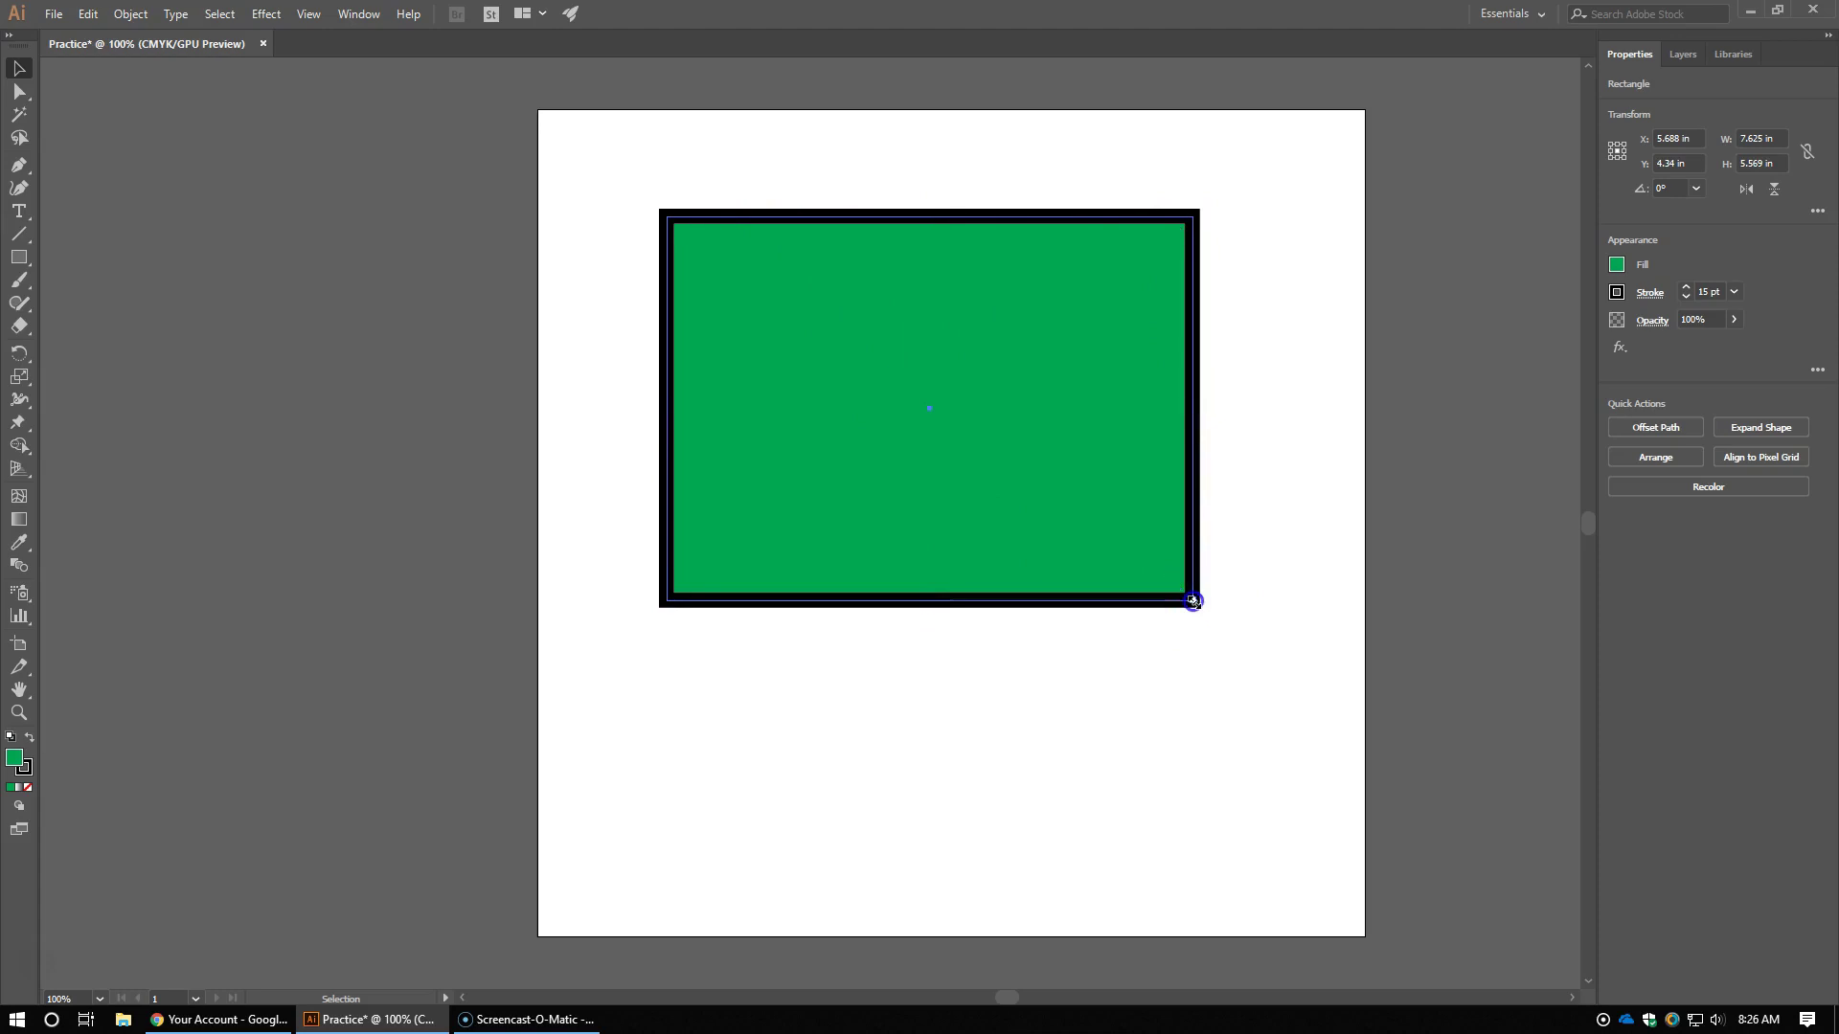
{"action": "left_click_drag", "start_coordinate": [1194, 602], "coordinate": [996, 528]}
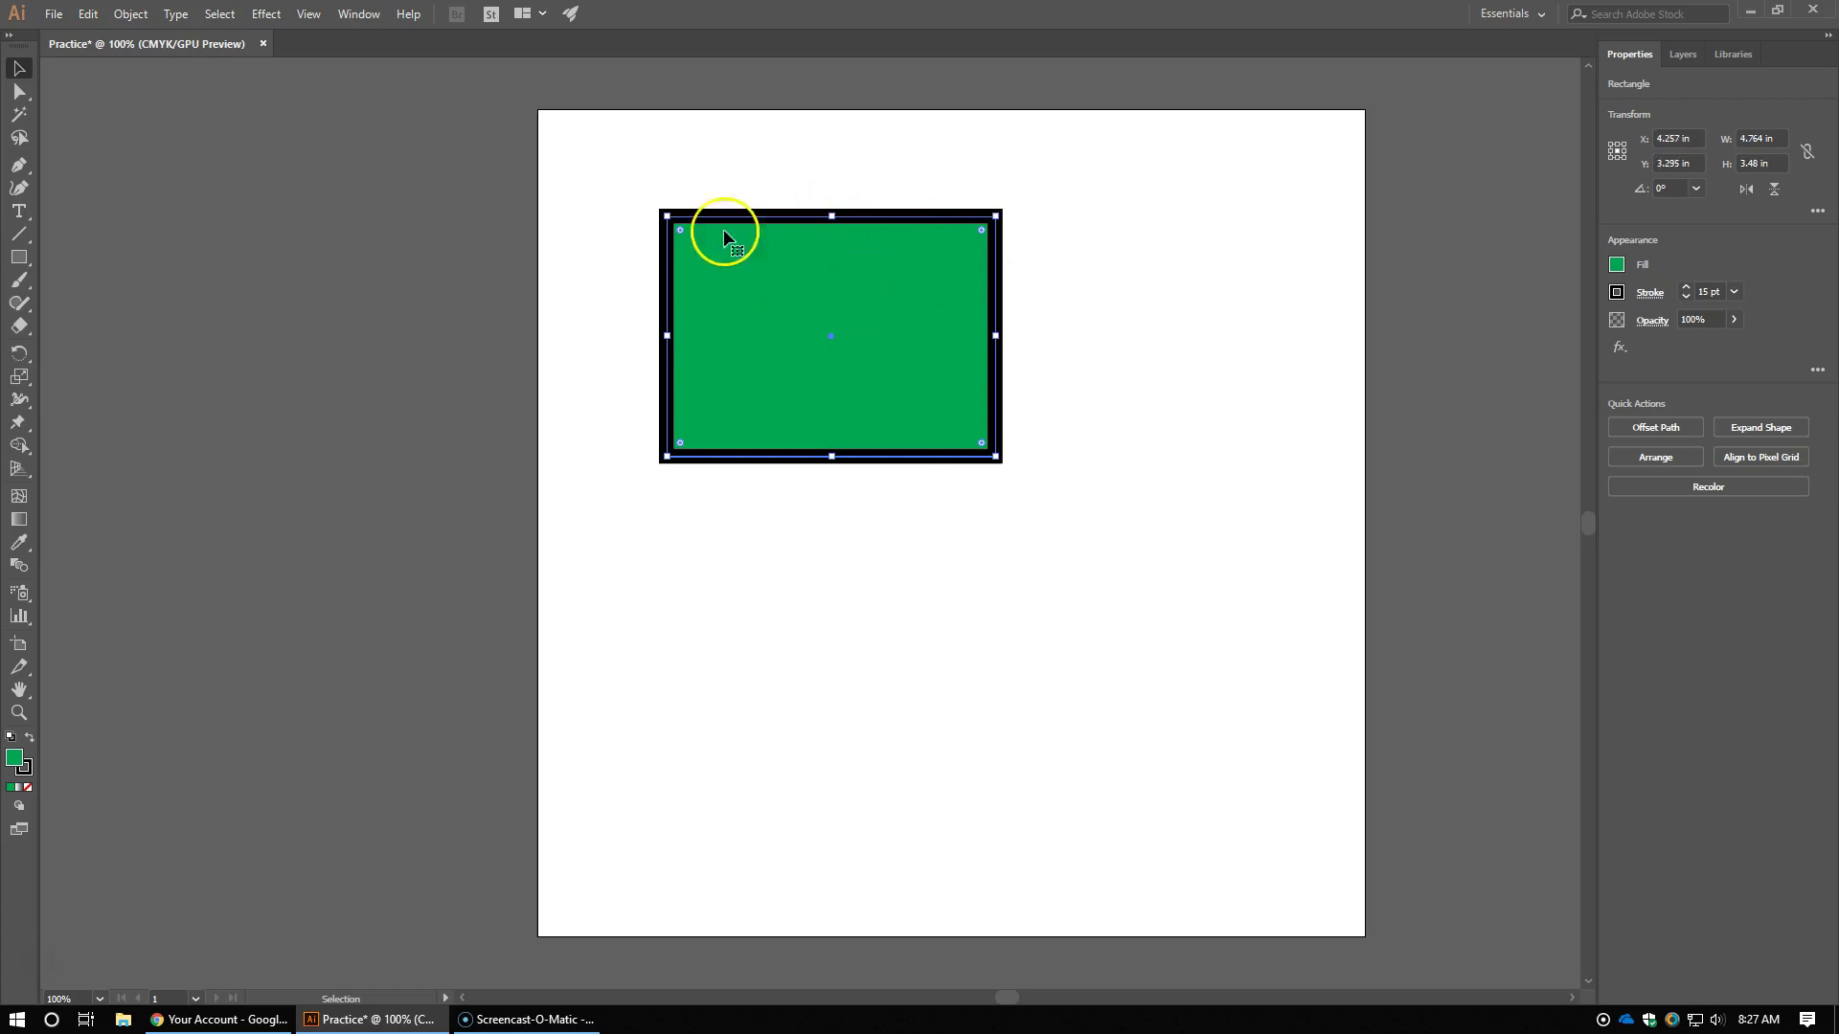
{"action": "left_click_drag", "start_coordinate": [995, 460], "coordinate": [880, 423]}
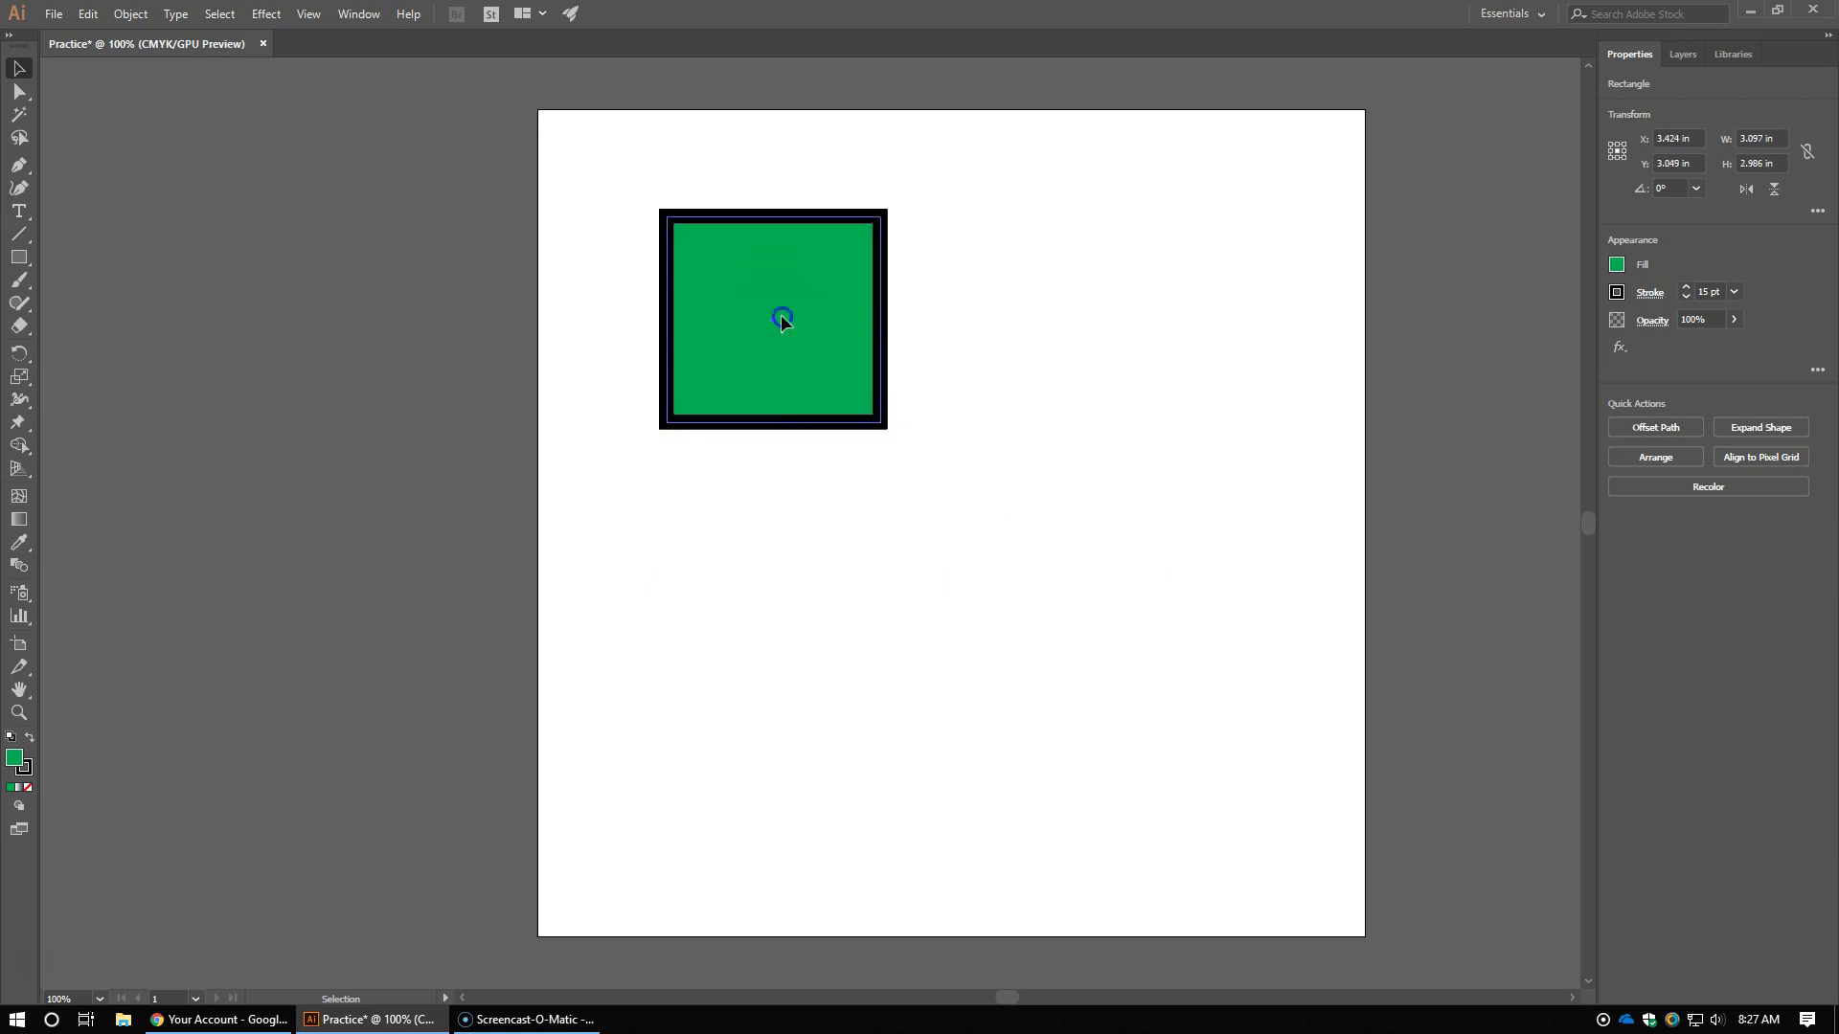
{"action": "left_click_drag", "start_coordinate": [772, 308], "coordinate": [709, 260]}
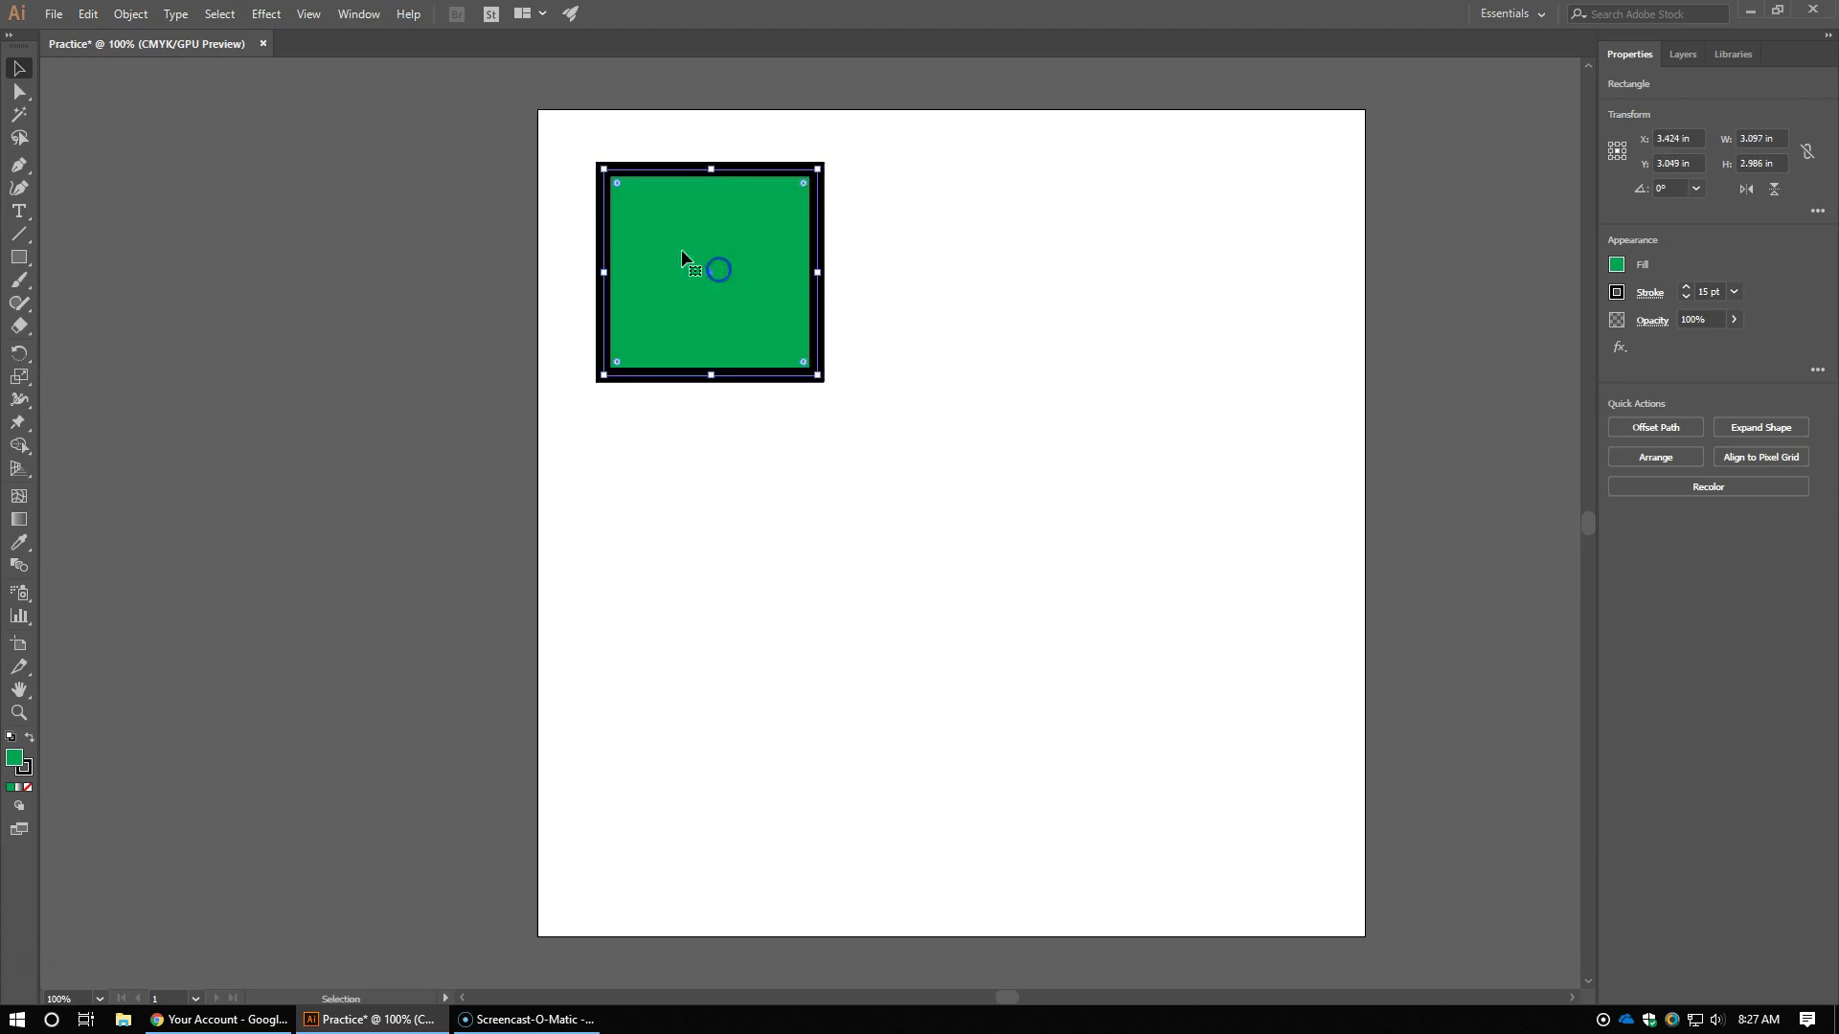
Step: Rotate the green square to about 321° and shift it slightly down and right
{"action": "left_click", "coordinate": [132, 14]}
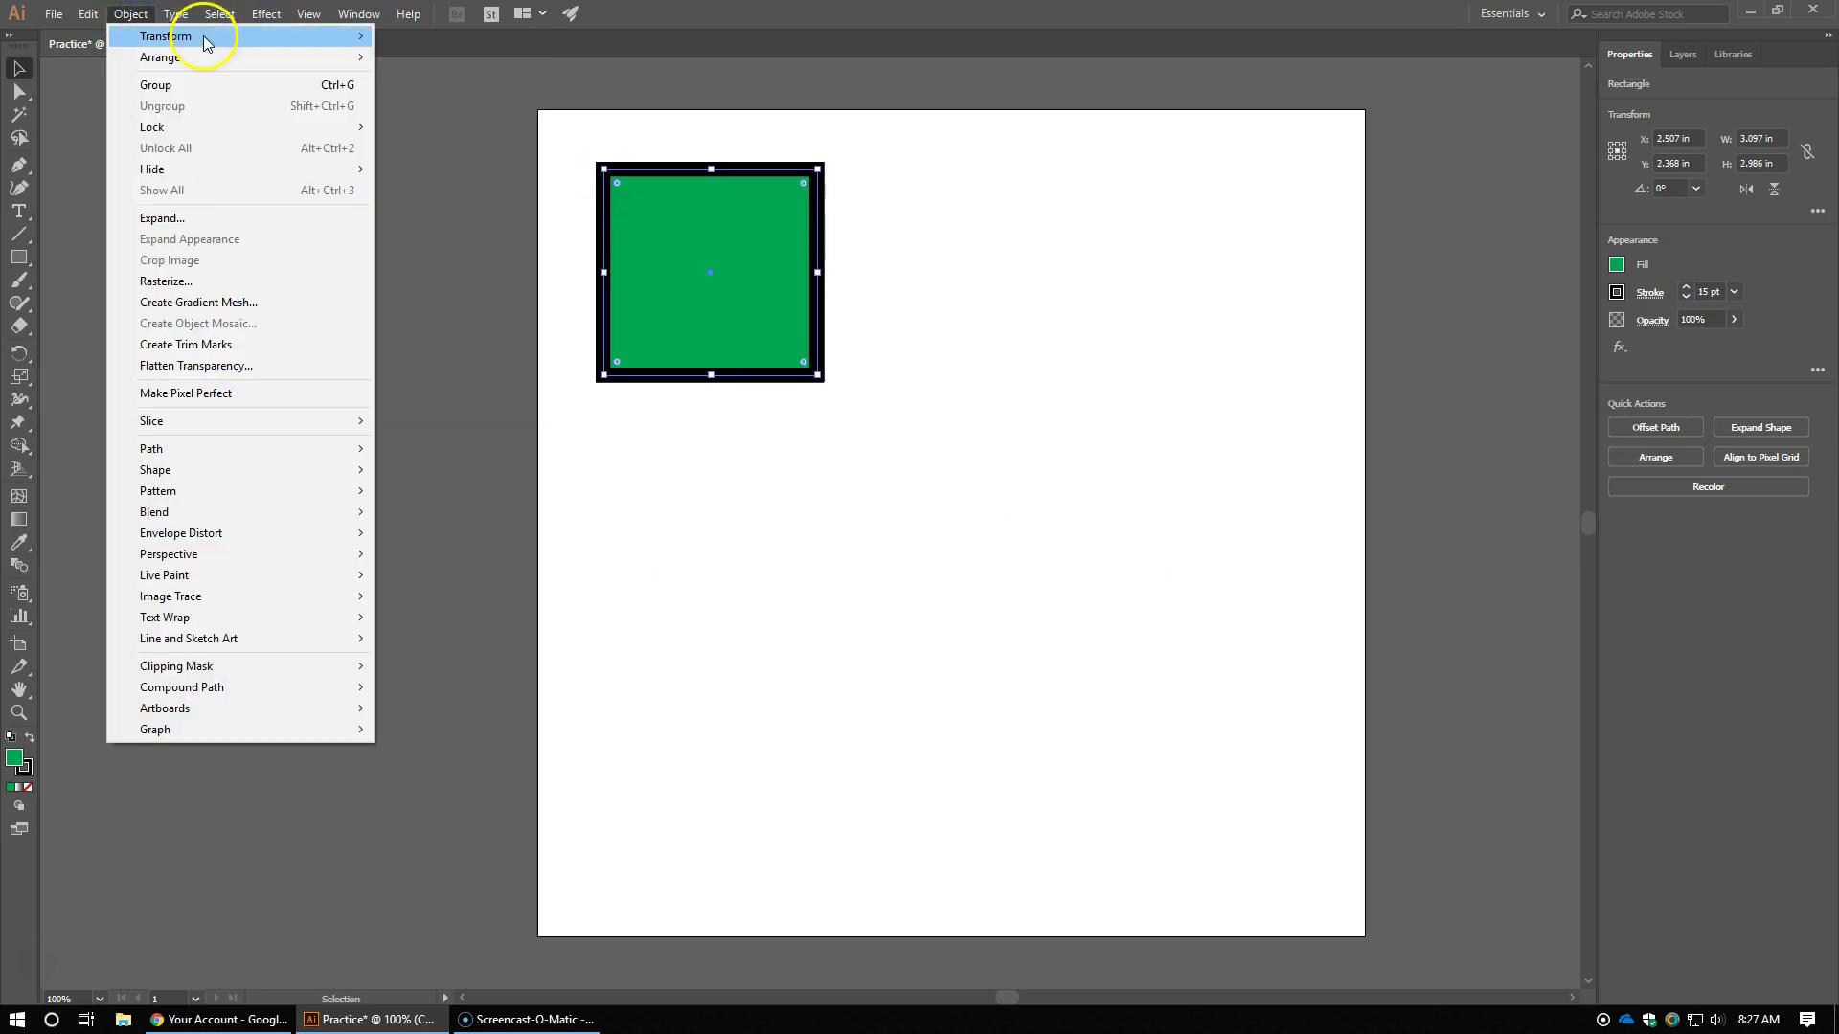
{"action": "mouse_move", "coordinate": [267, 38]}
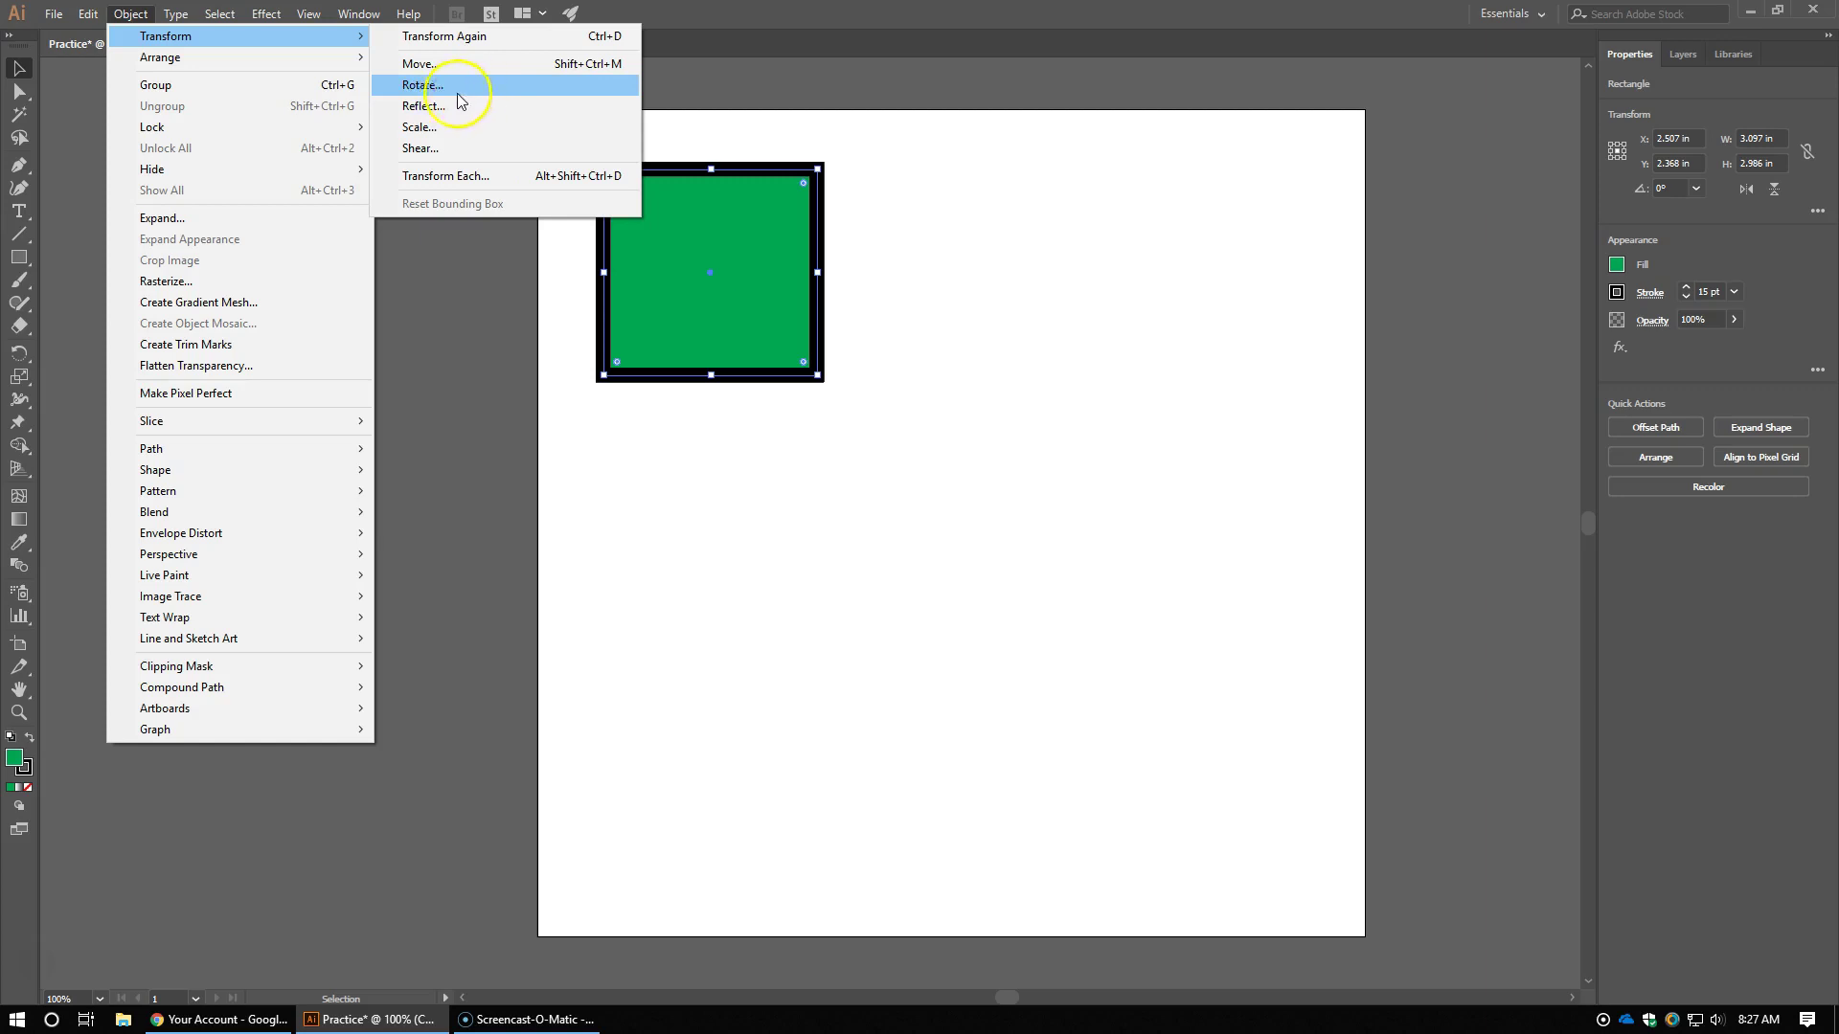
{"action": "left_click", "coordinate": [1002, 176]}
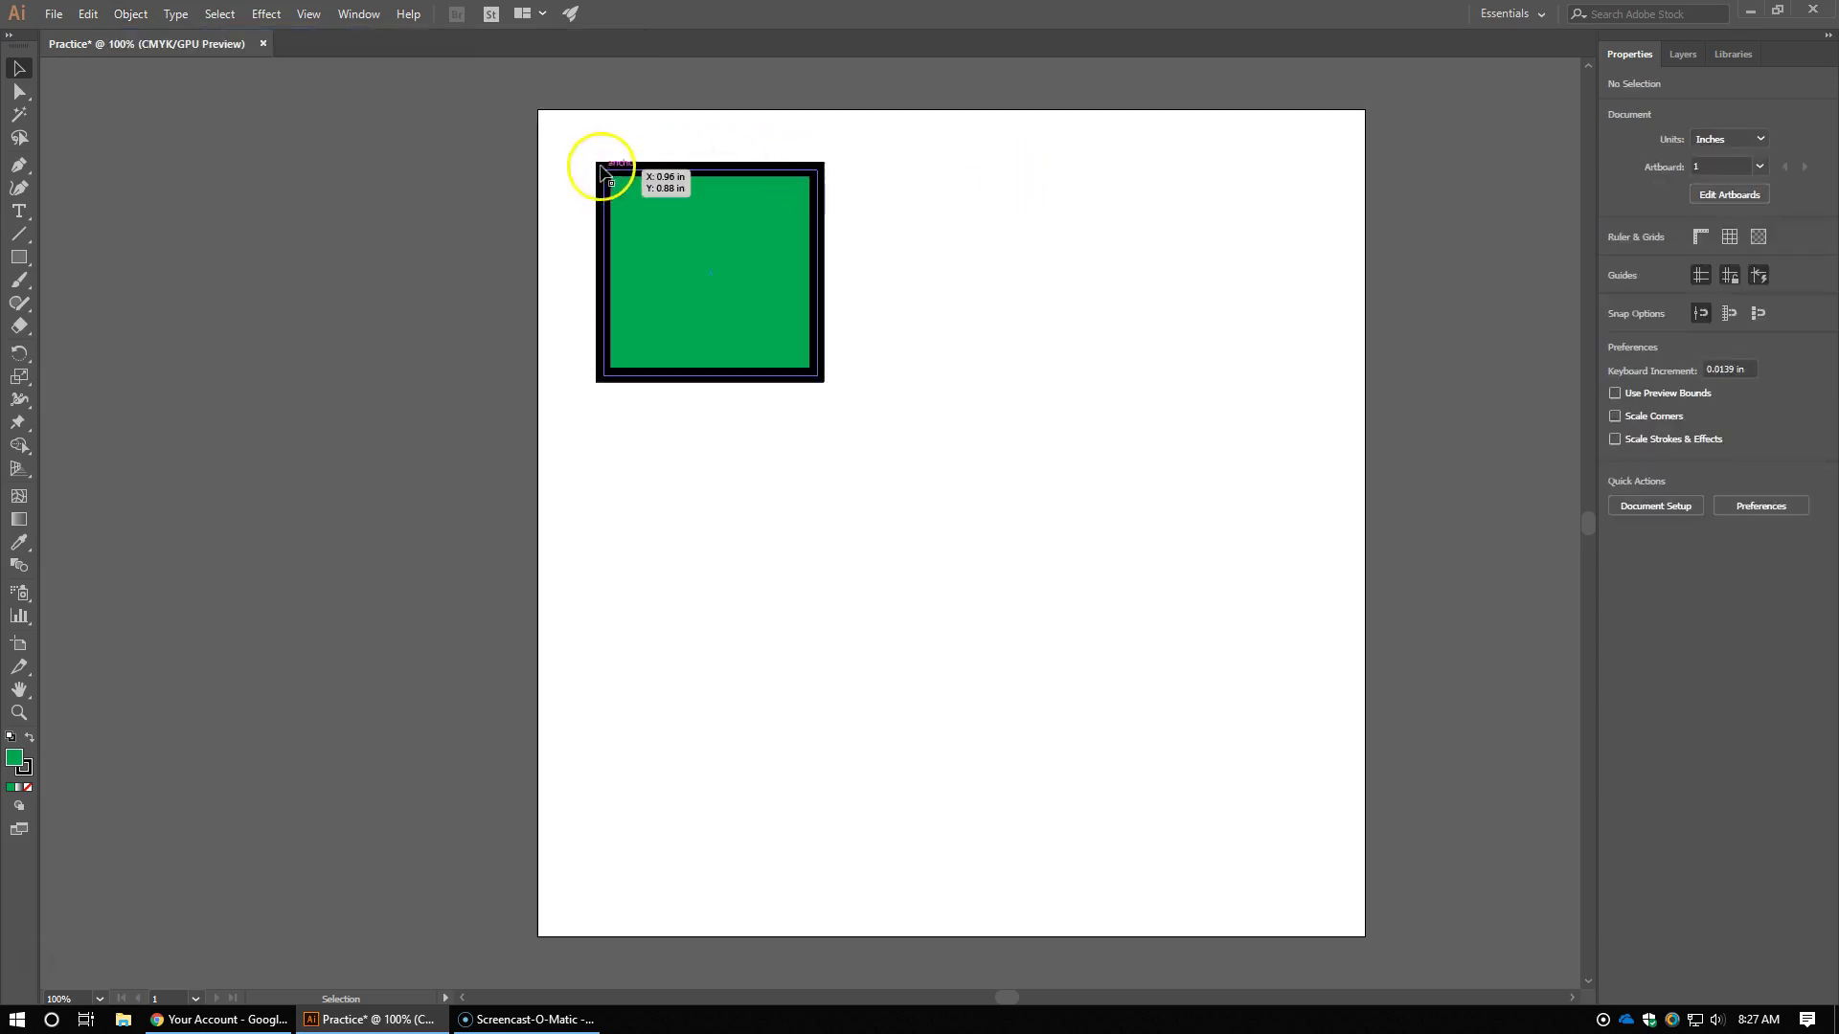
{"action": "left_click_drag", "start_coordinate": [606, 167], "coordinate": [613, 178]}
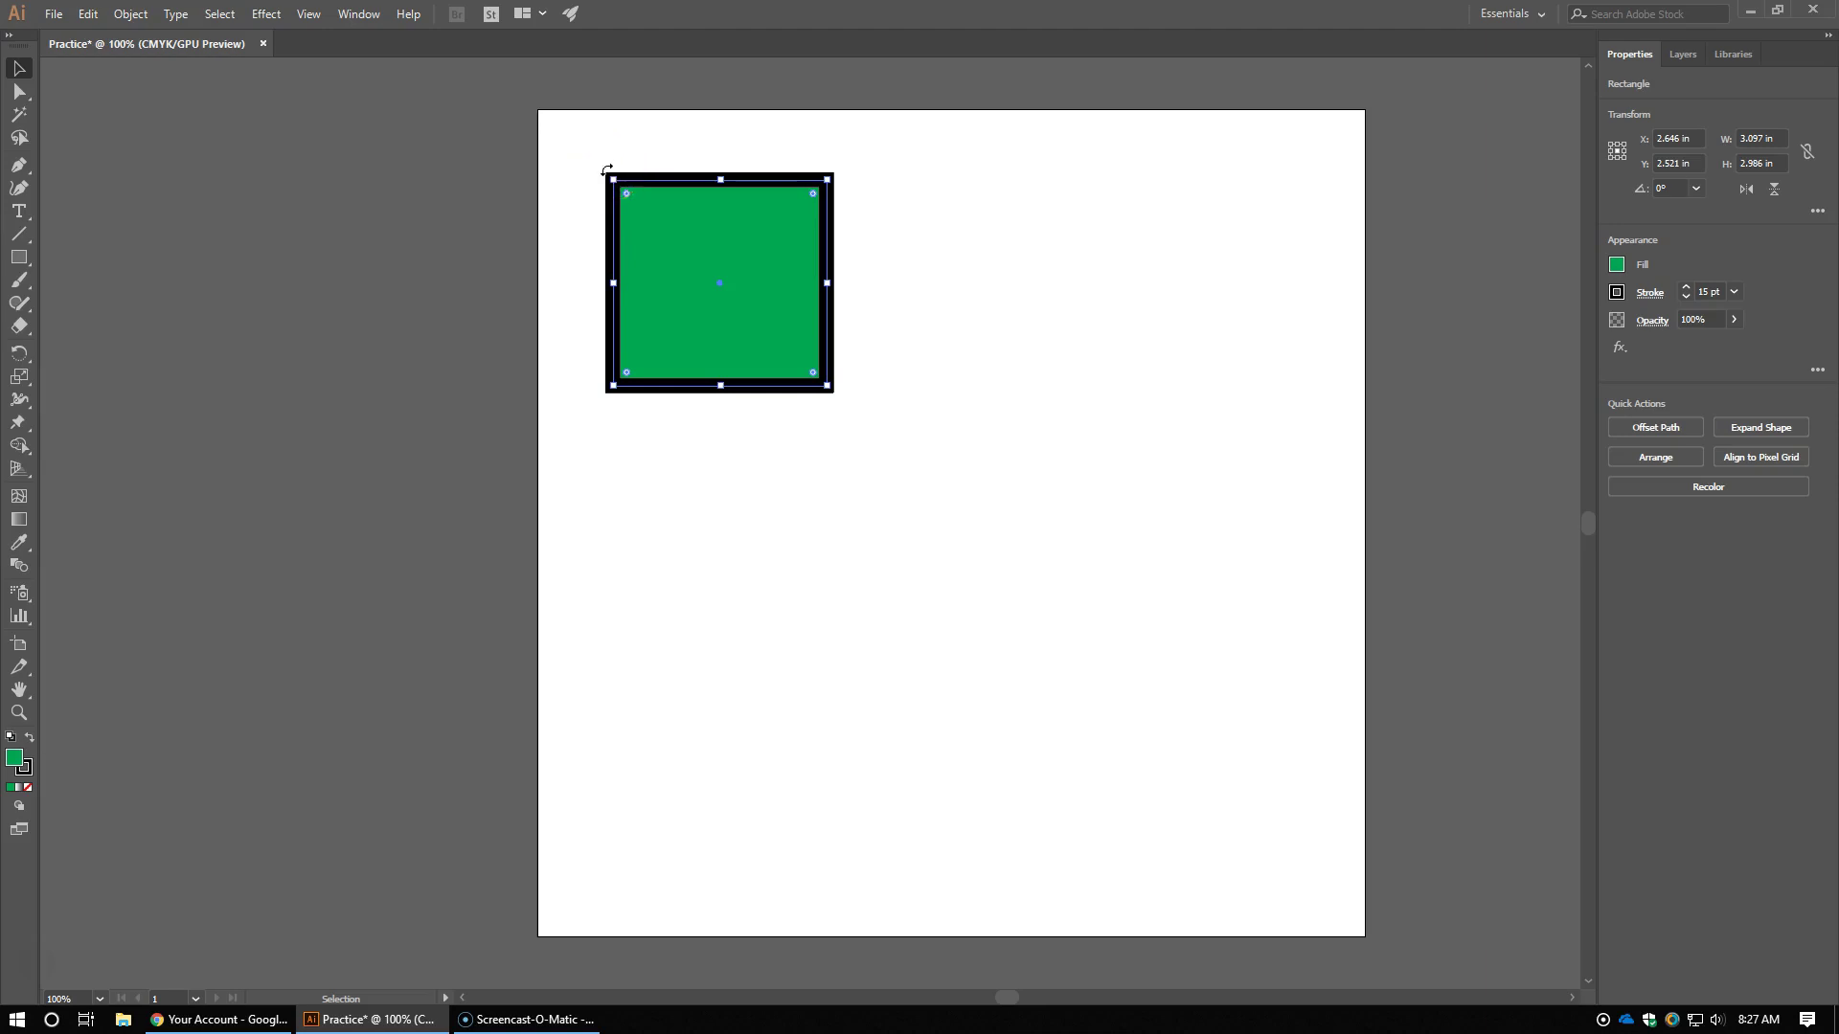
{"action": "left_click_drag", "start_coordinate": [606, 168], "coordinate": [697, 161]}
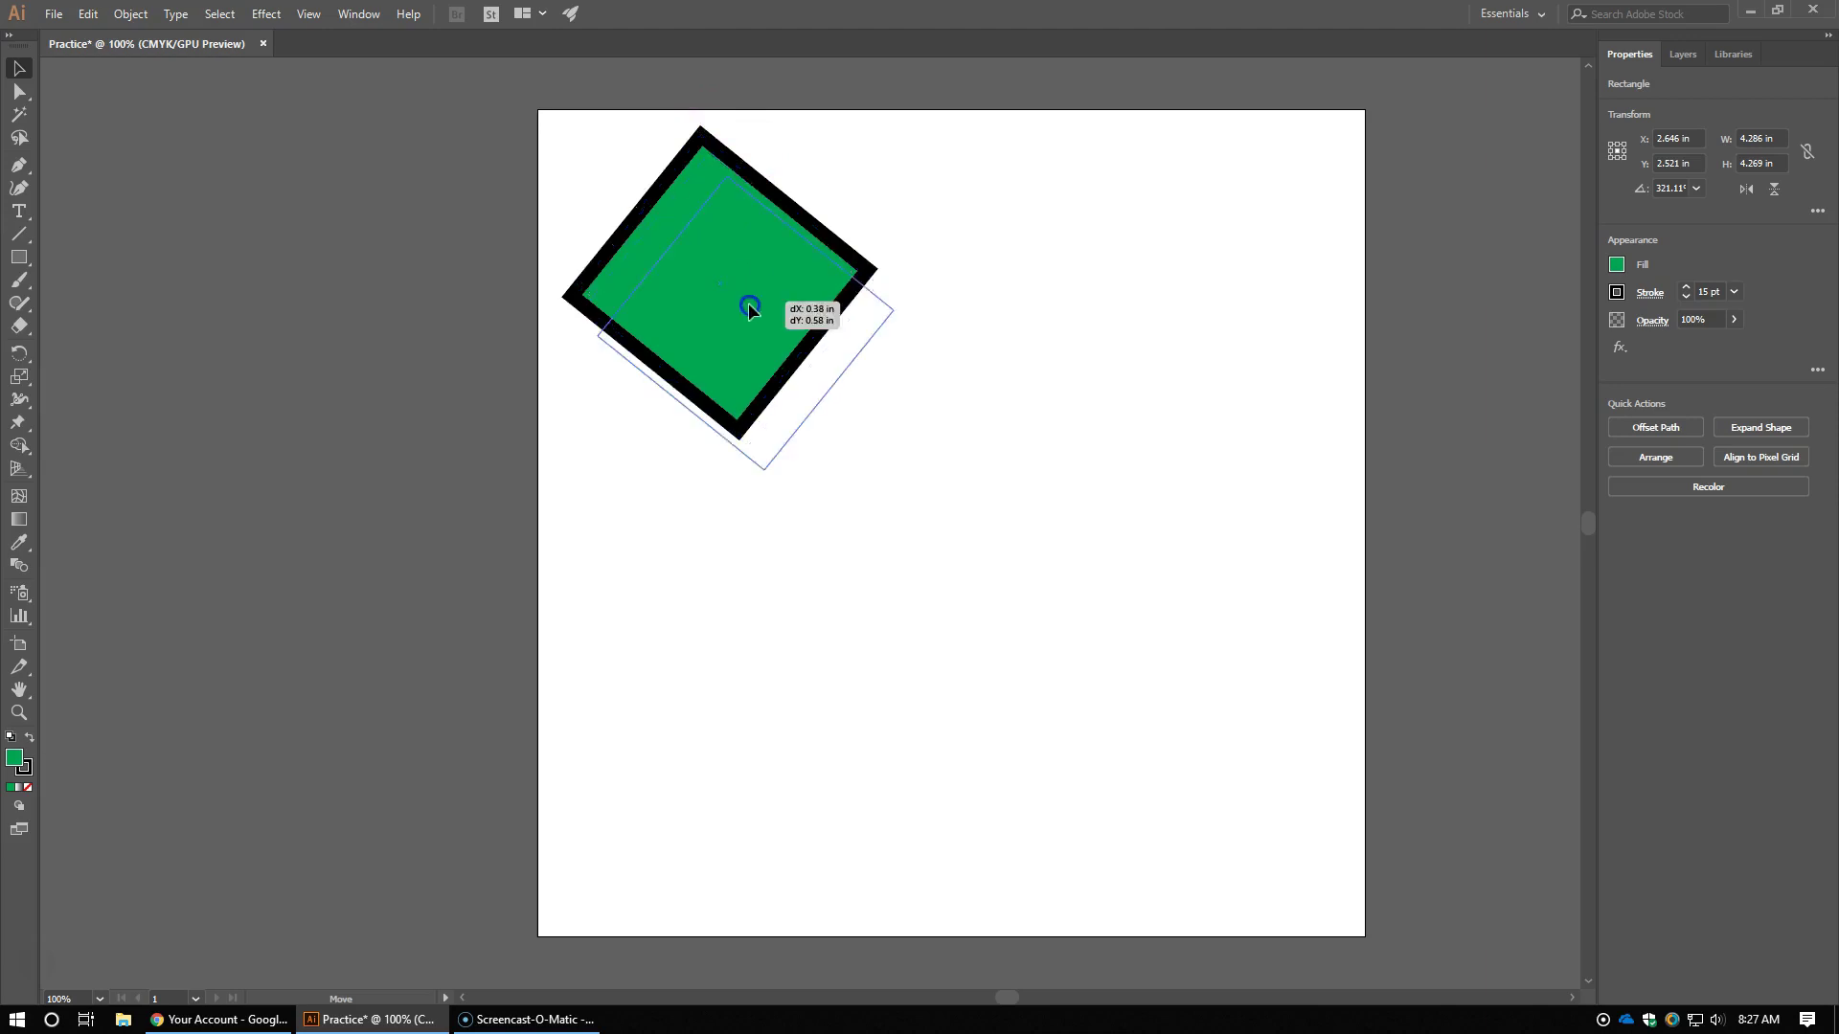
{"action": "left_click_drag", "start_coordinate": [749, 307], "coordinate": [747, 309]}
{"action": "left_click", "coordinate": [19, 92]}
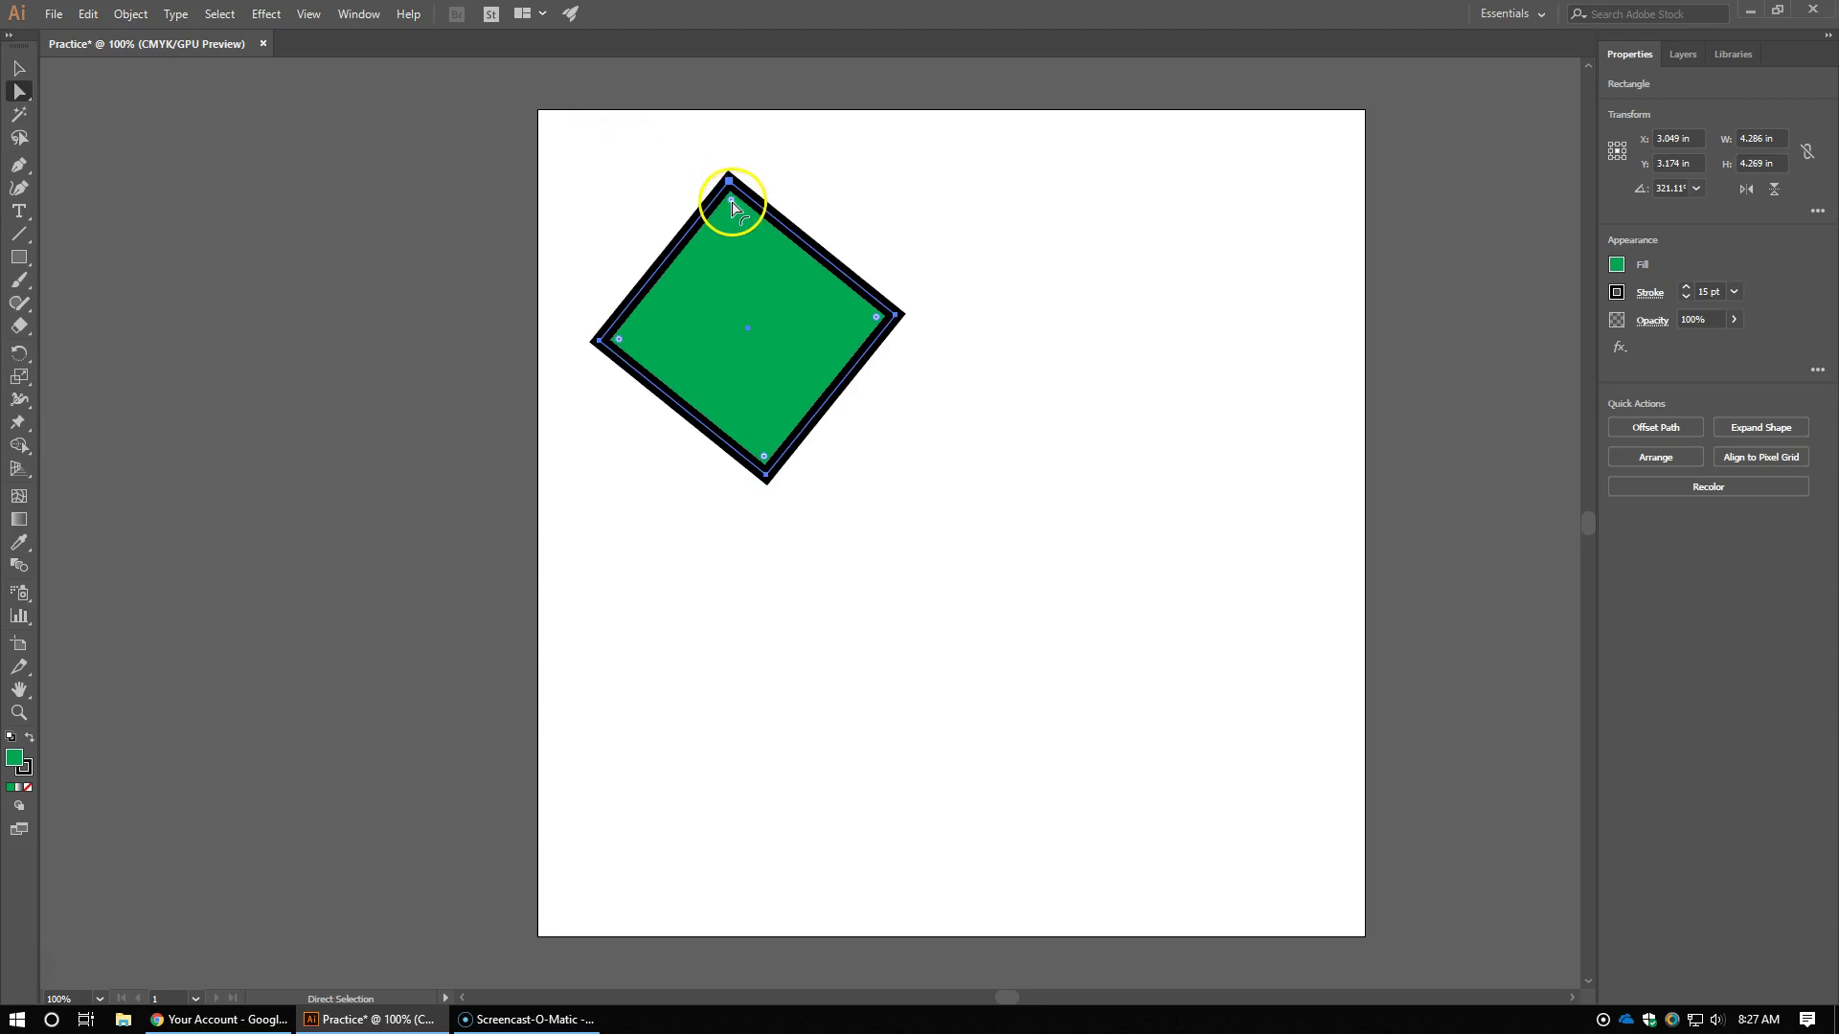
Step: Drag a live-corner widget inward to round all four corners of the tilted 3.79 × 3.77 in square
{"action": "left_click_drag", "start_coordinate": [730, 204], "coordinate": [781, 187]}
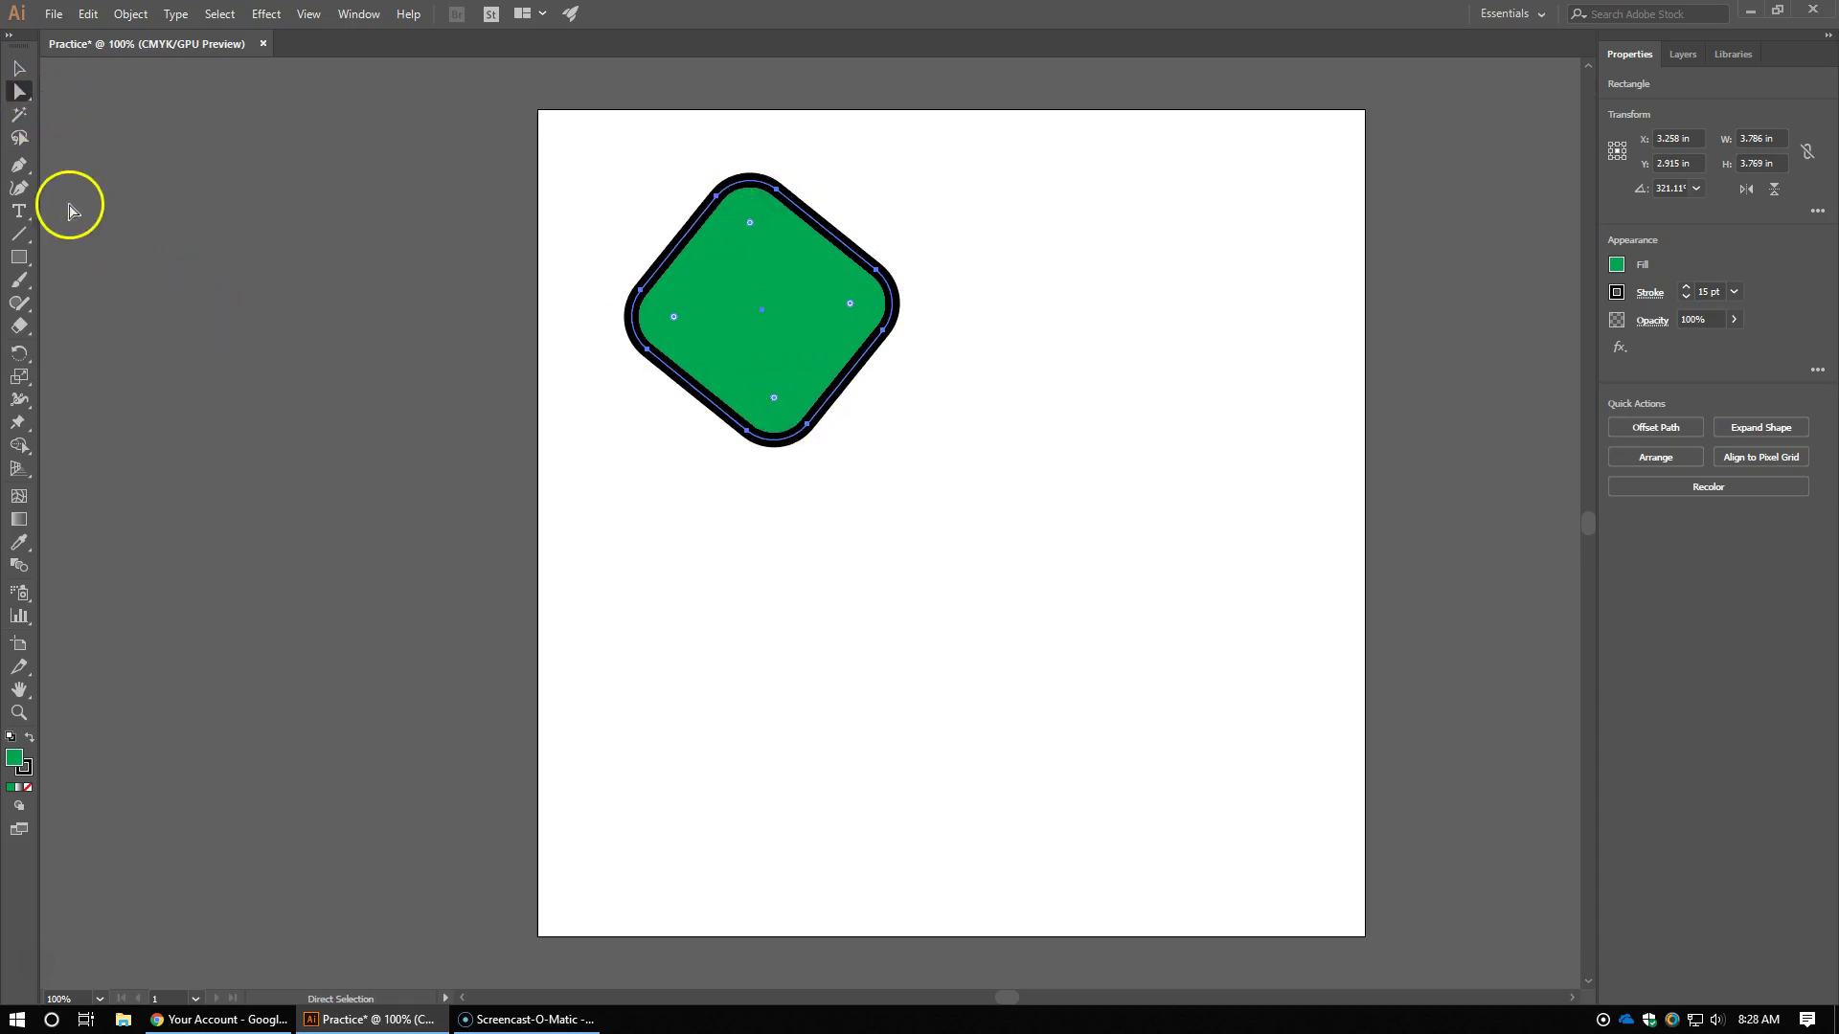
Step: Draw a magenta-filled hexagon with the Polygon tool overlapping the green square's right side
{"action": "left_click", "coordinate": [21, 256]}
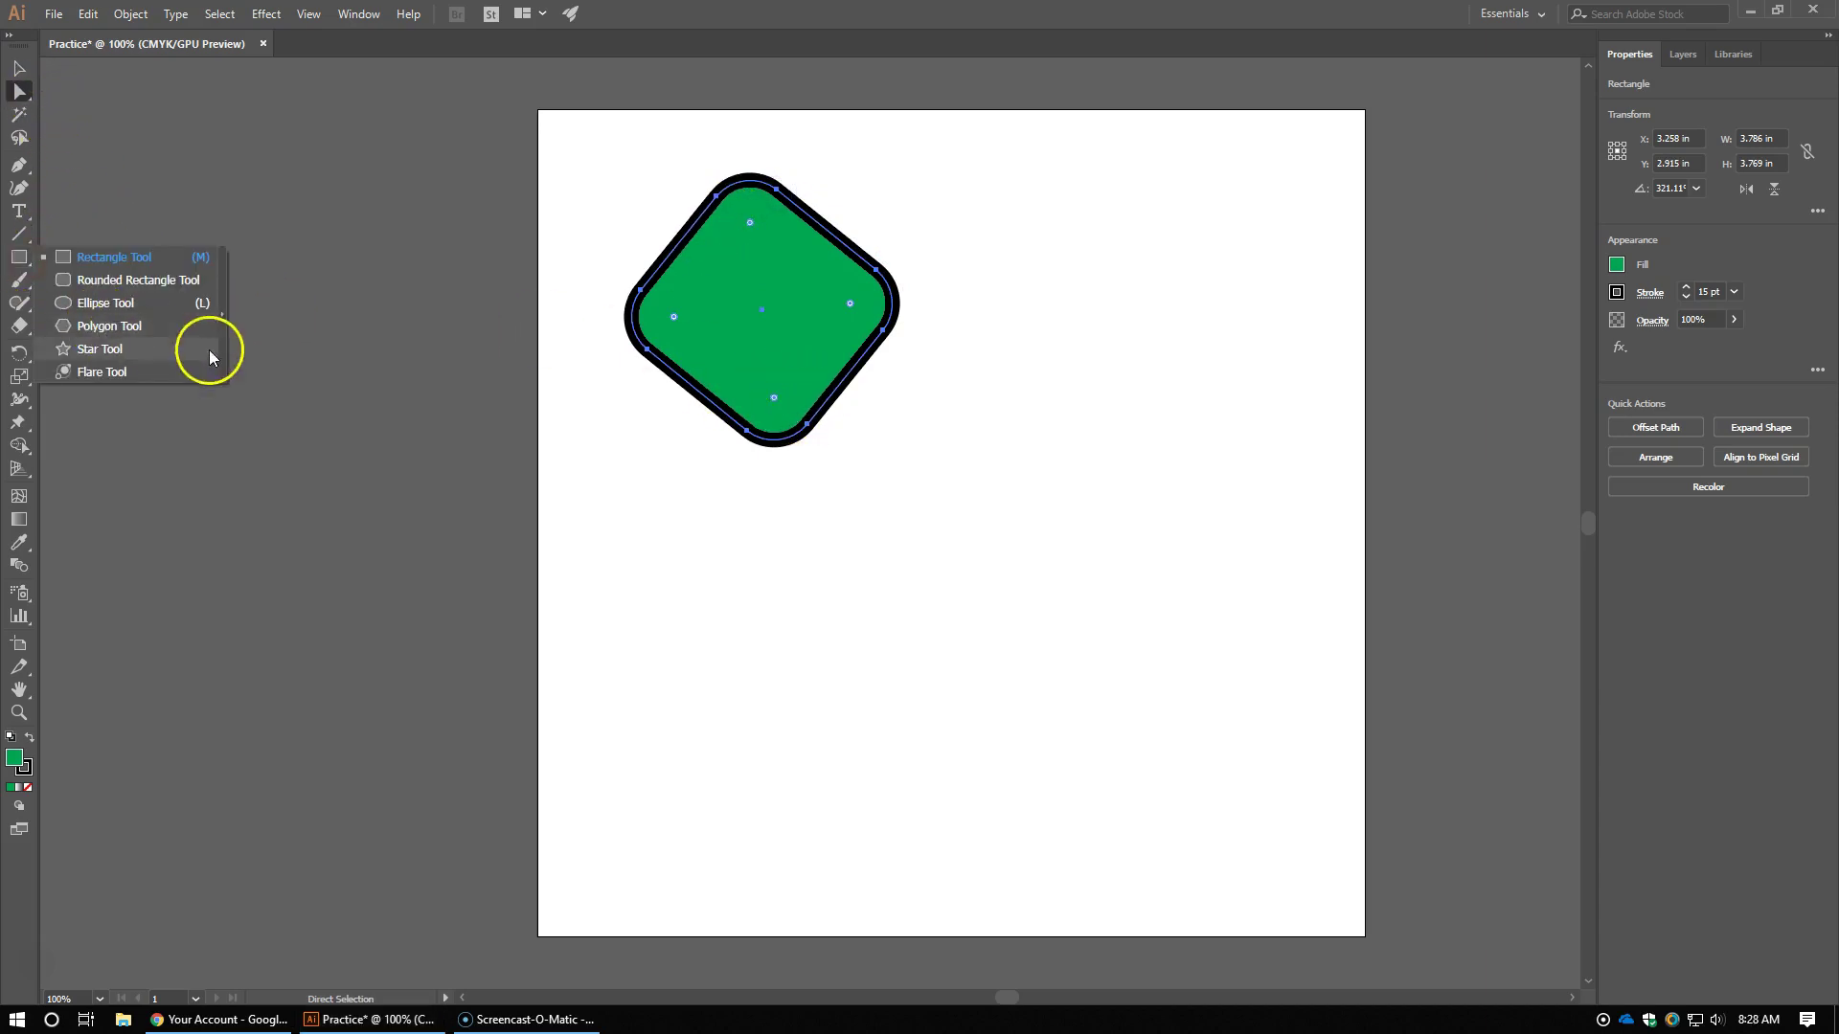
{"action": "left_click", "coordinate": [127, 329]}
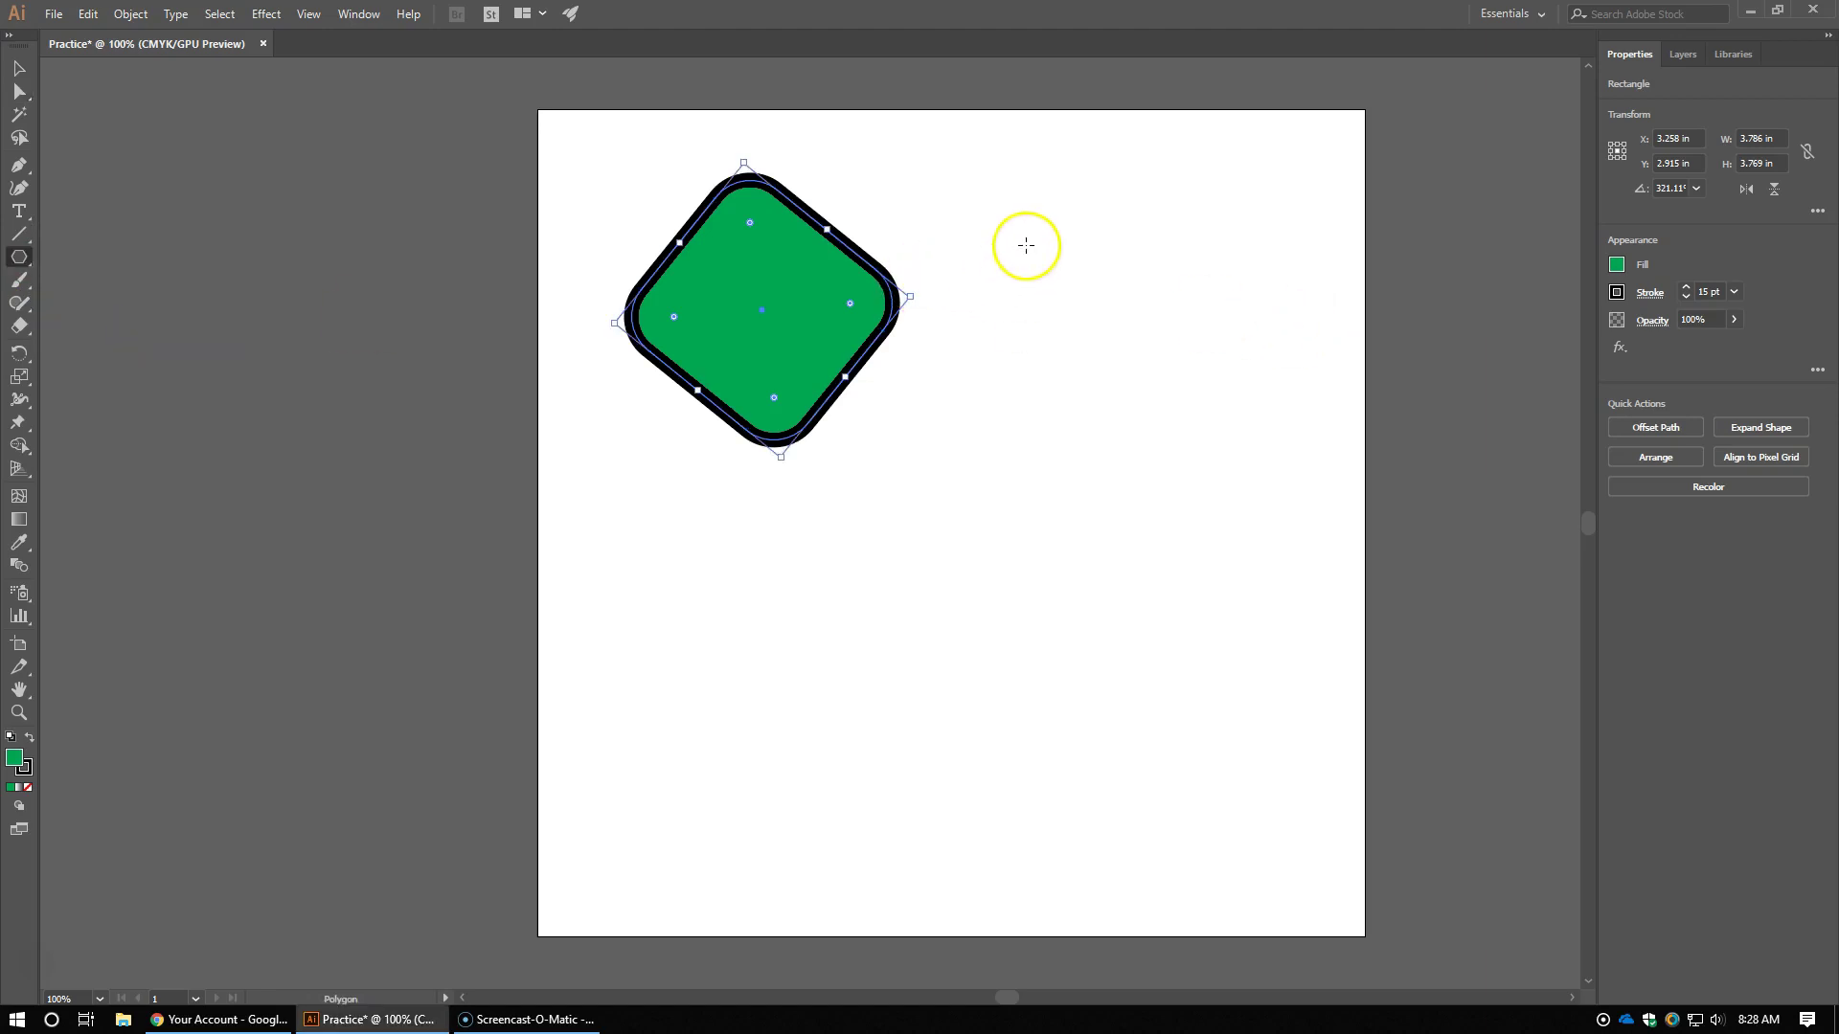
{"action": "left_click_drag", "start_coordinate": [1026, 242], "coordinate": [956, 285]}
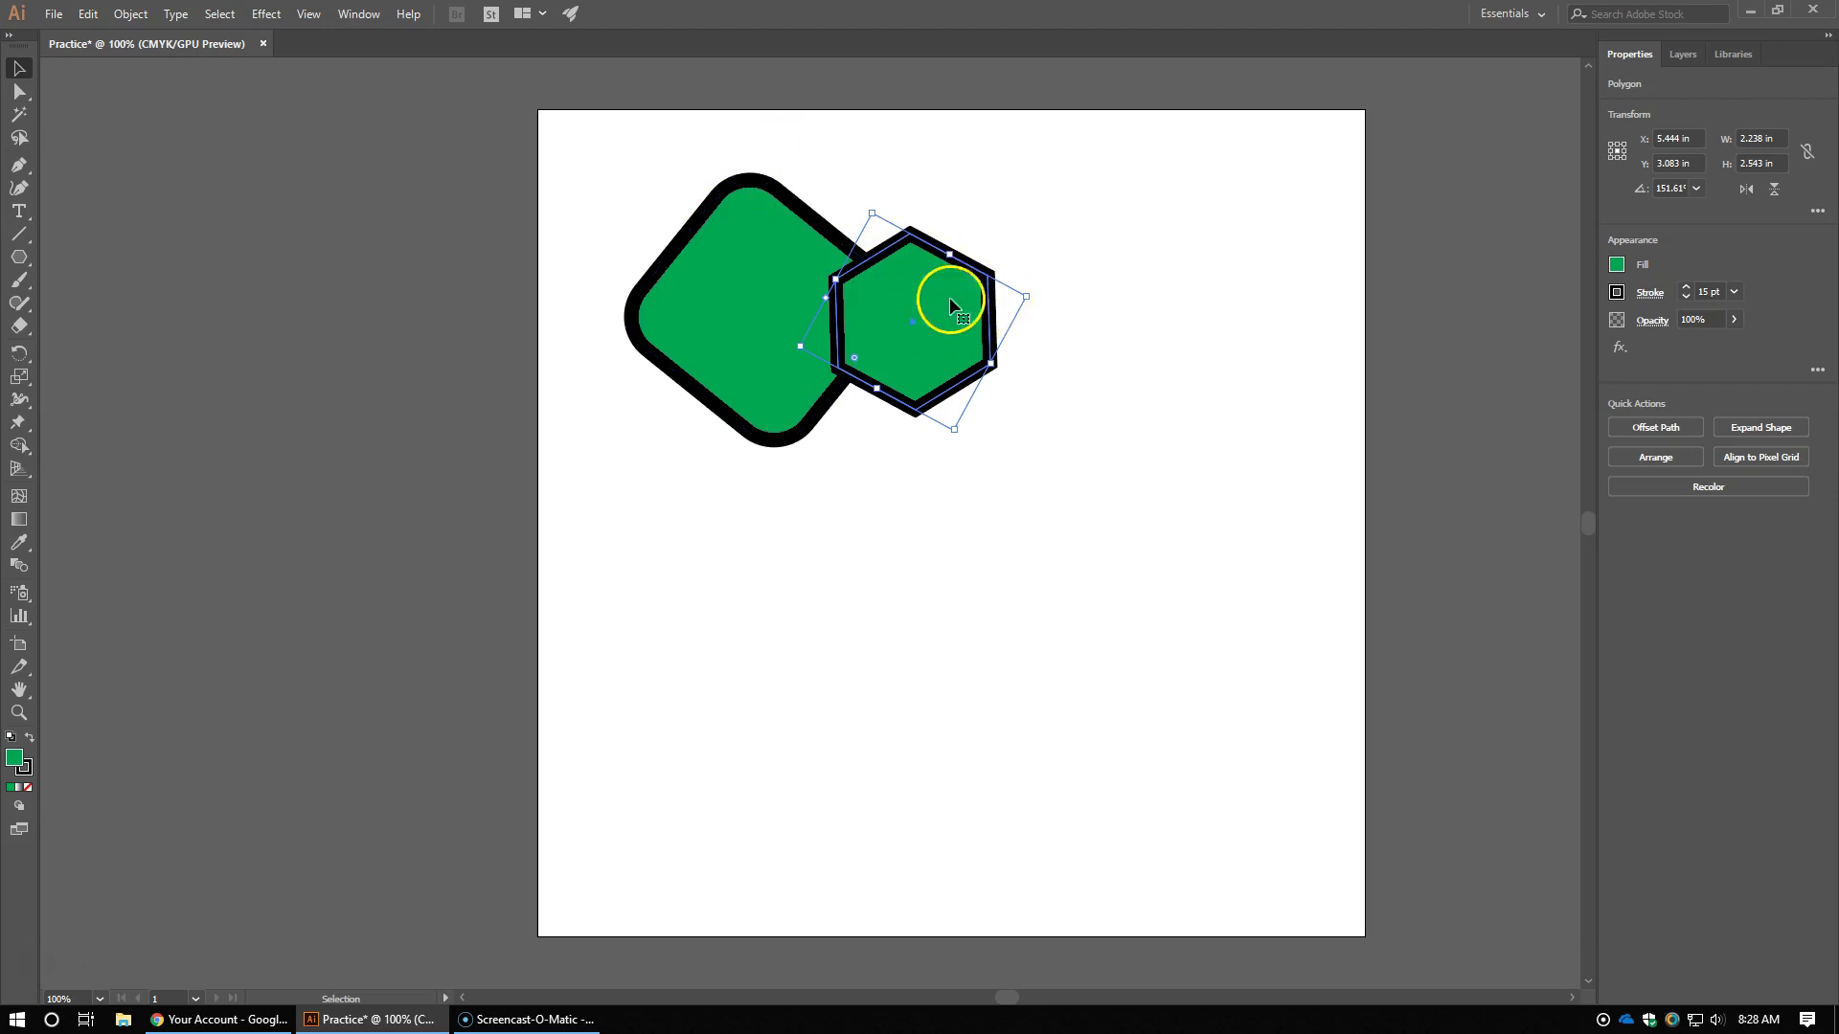
{"action": "left_click", "coordinate": [1617, 265]}
{"action": "left_click", "coordinate": [1531, 335]}
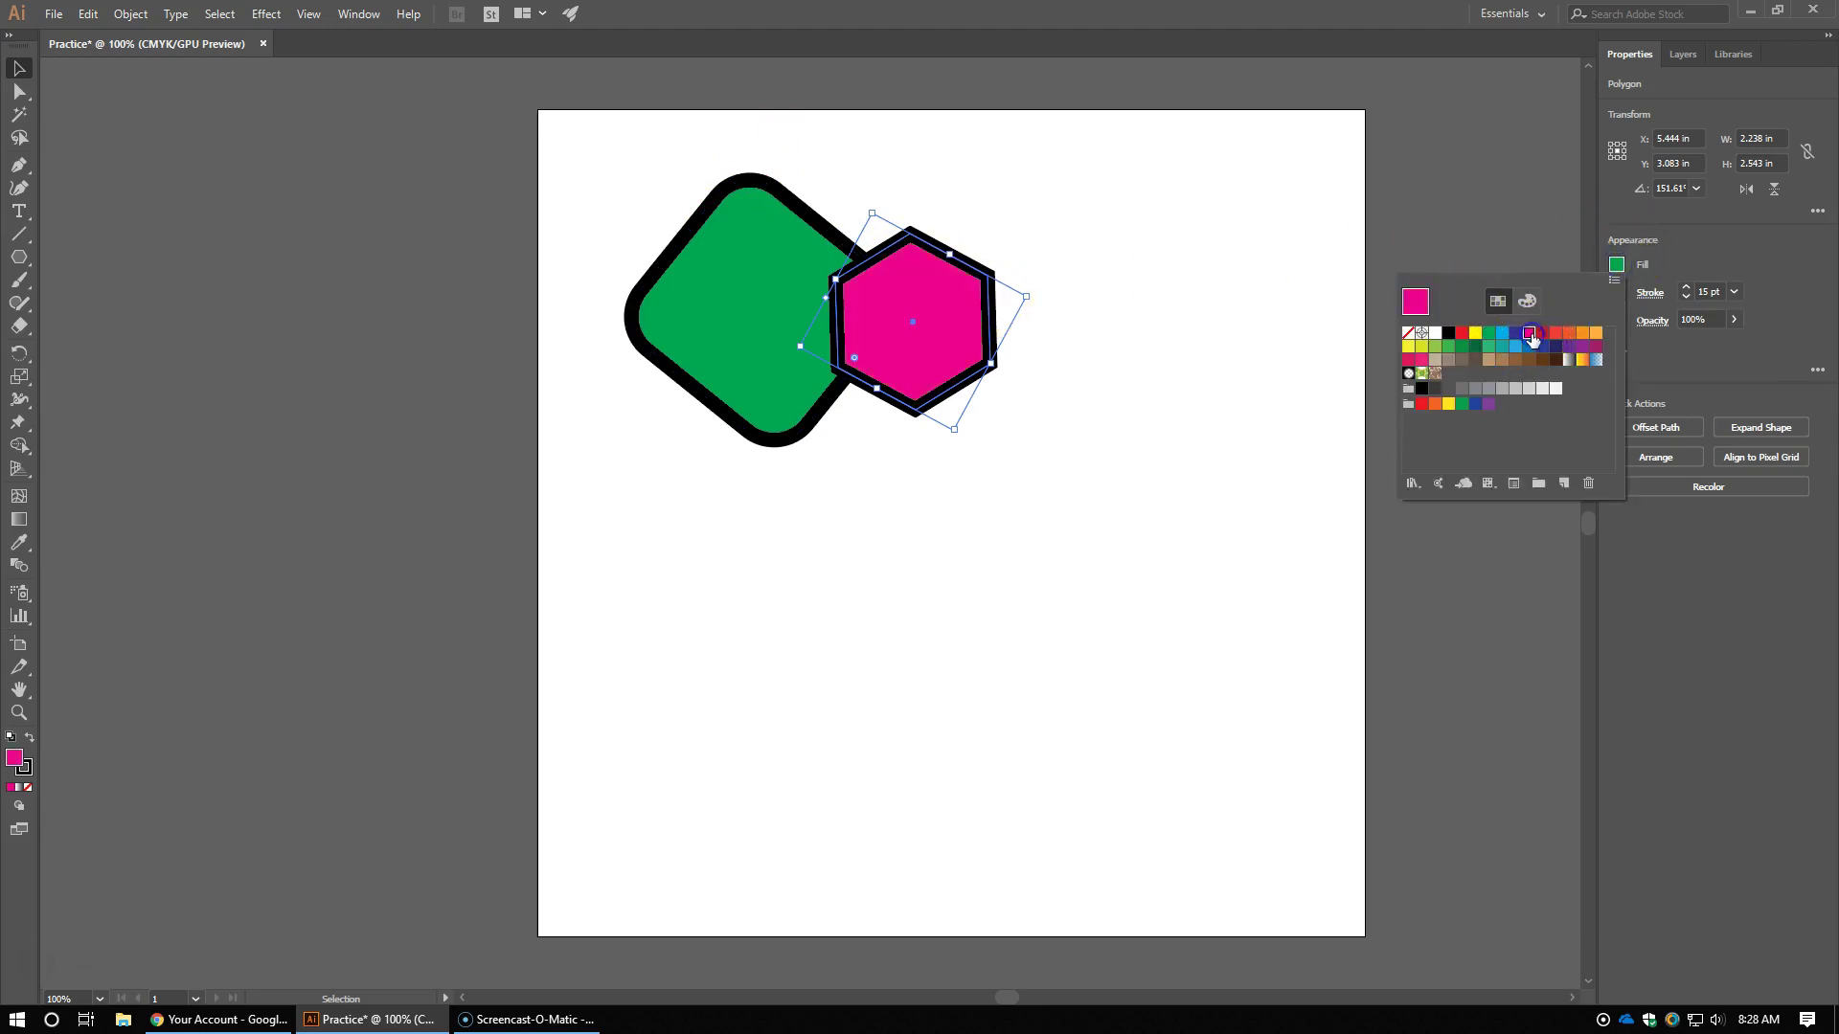
{"action": "left_click", "coordinate": [661, 202]}
{"action": "left_click", "coordinate": [763, 249]}
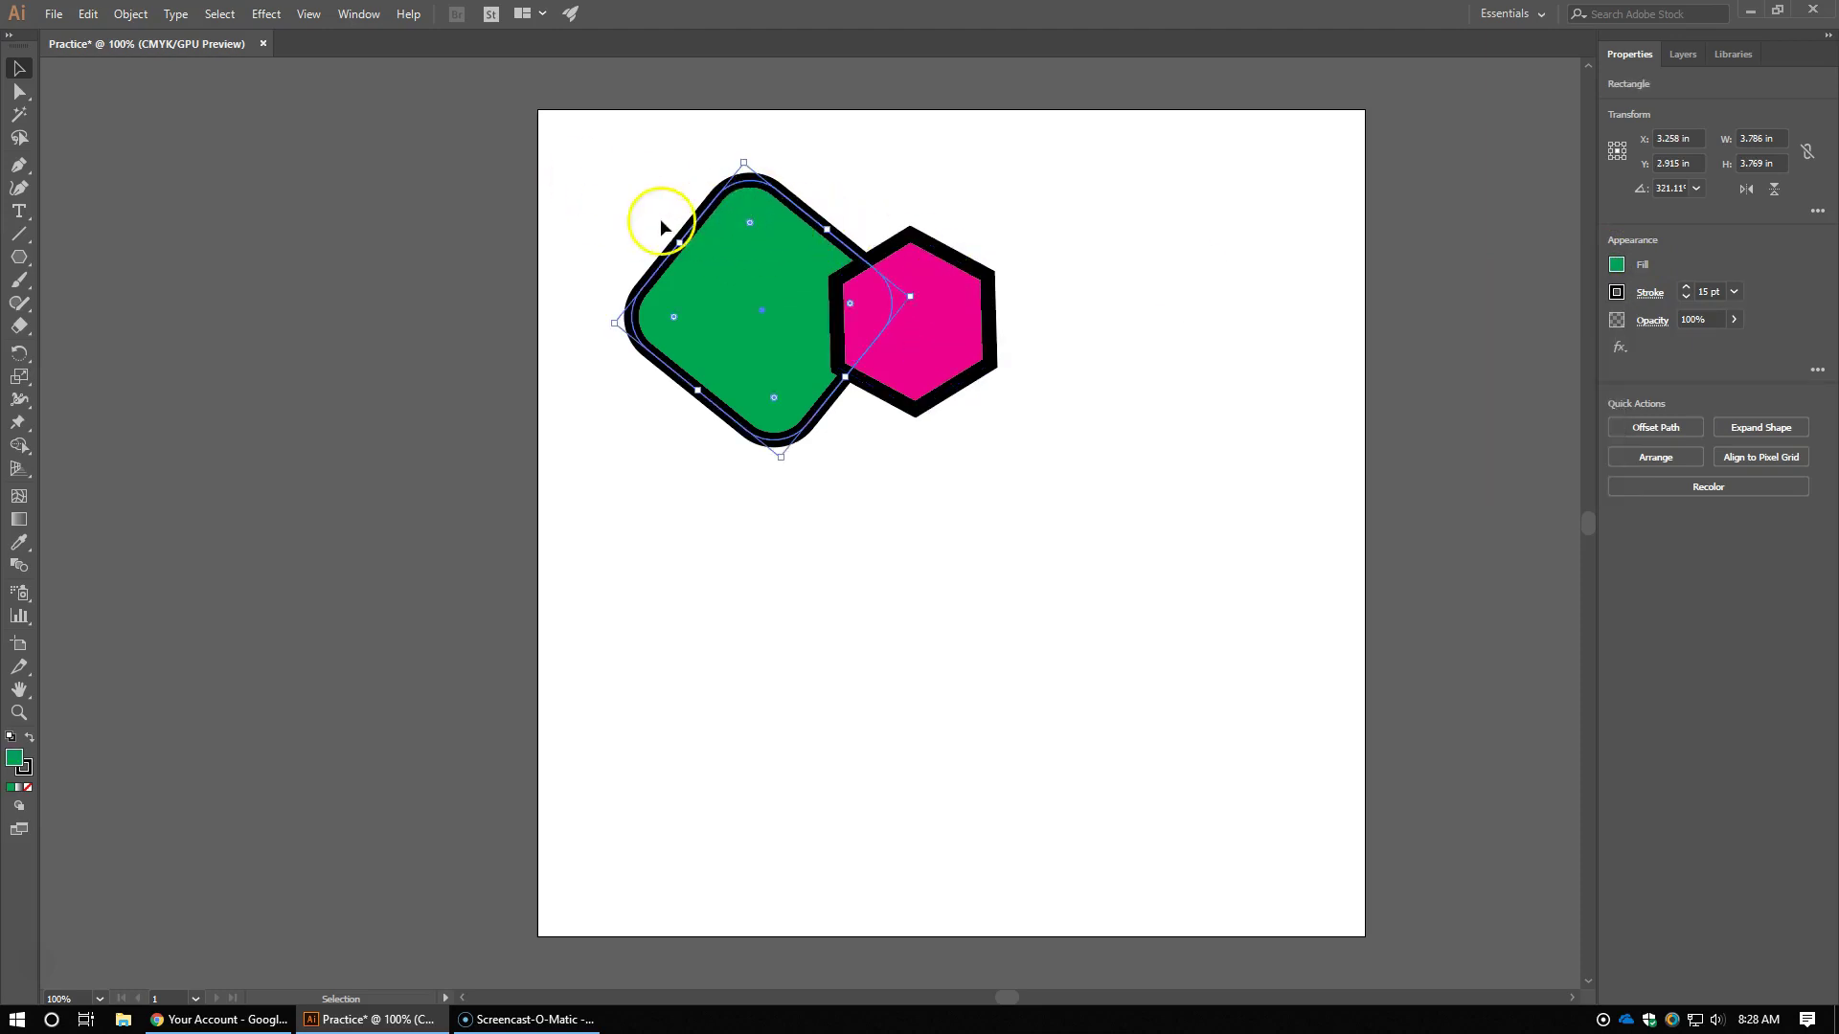
Step: Use Arrange > Bring to Front on the green square, then nudge the hexagon slightly up-right
{"action": "right_click", "coordinate": [703, 226]}
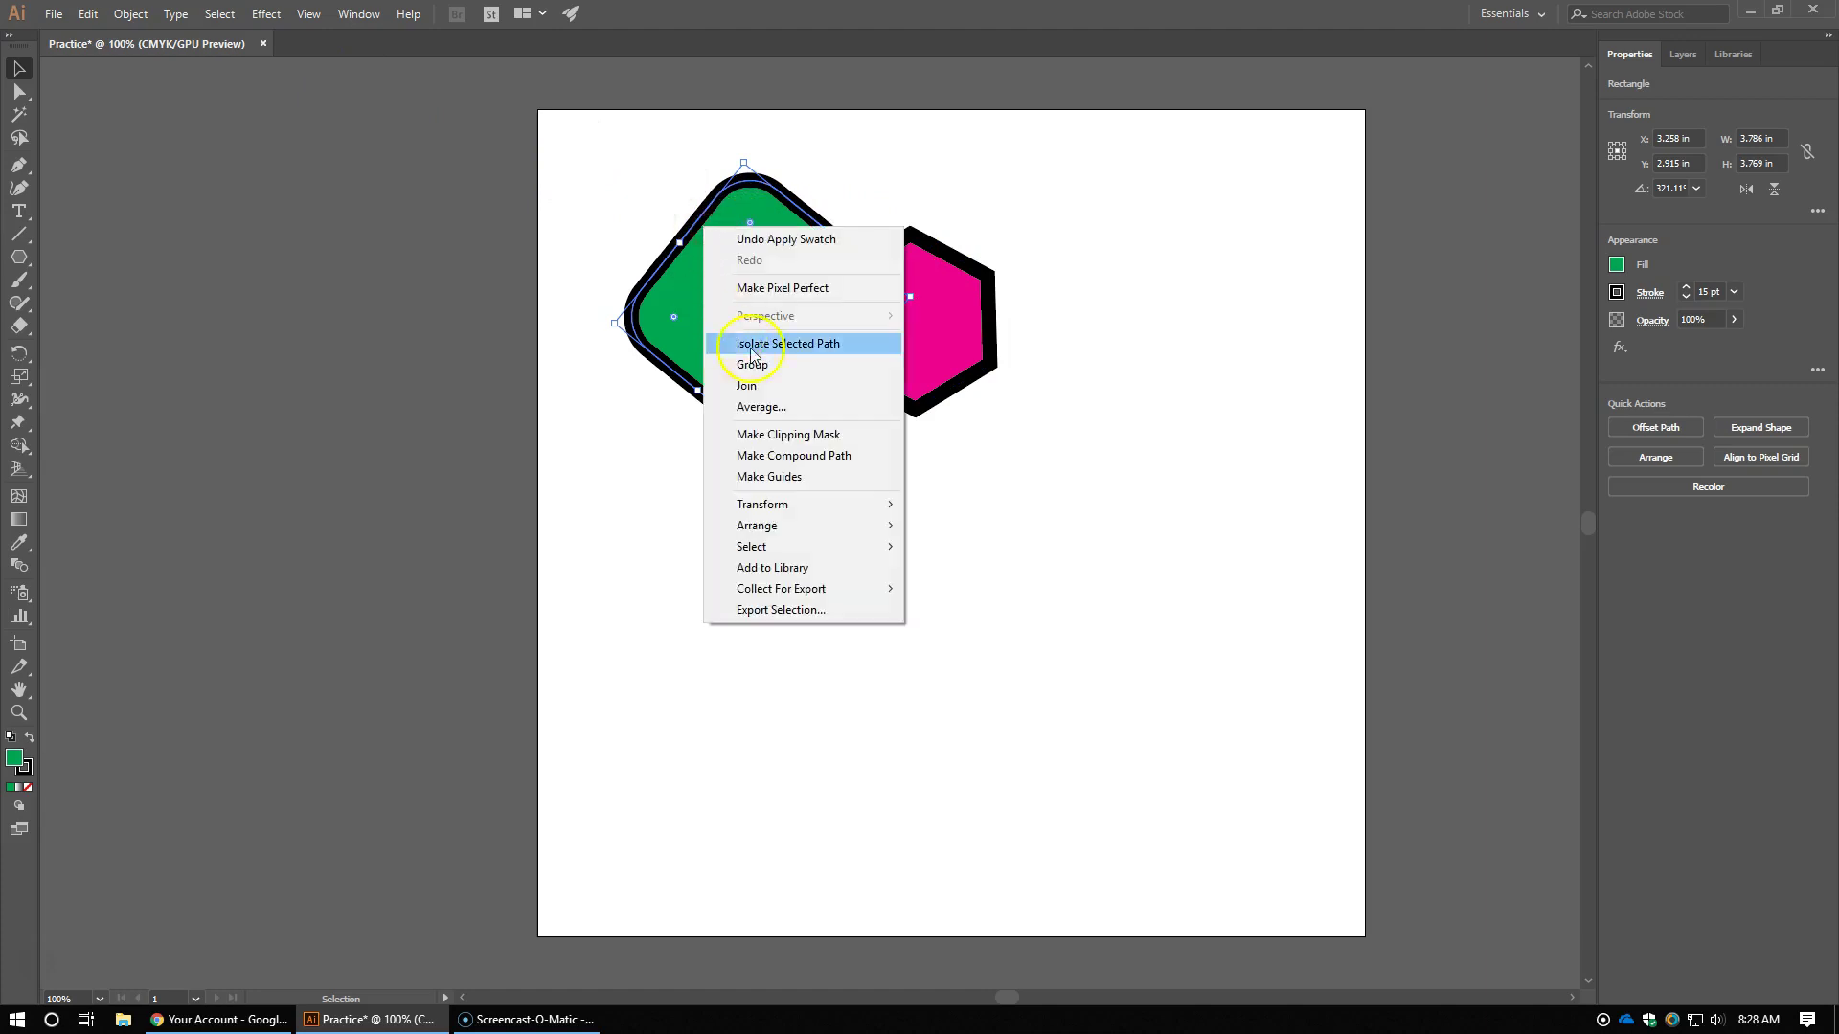
{"action": "mouse_move", "coordinate": [784, 527]}
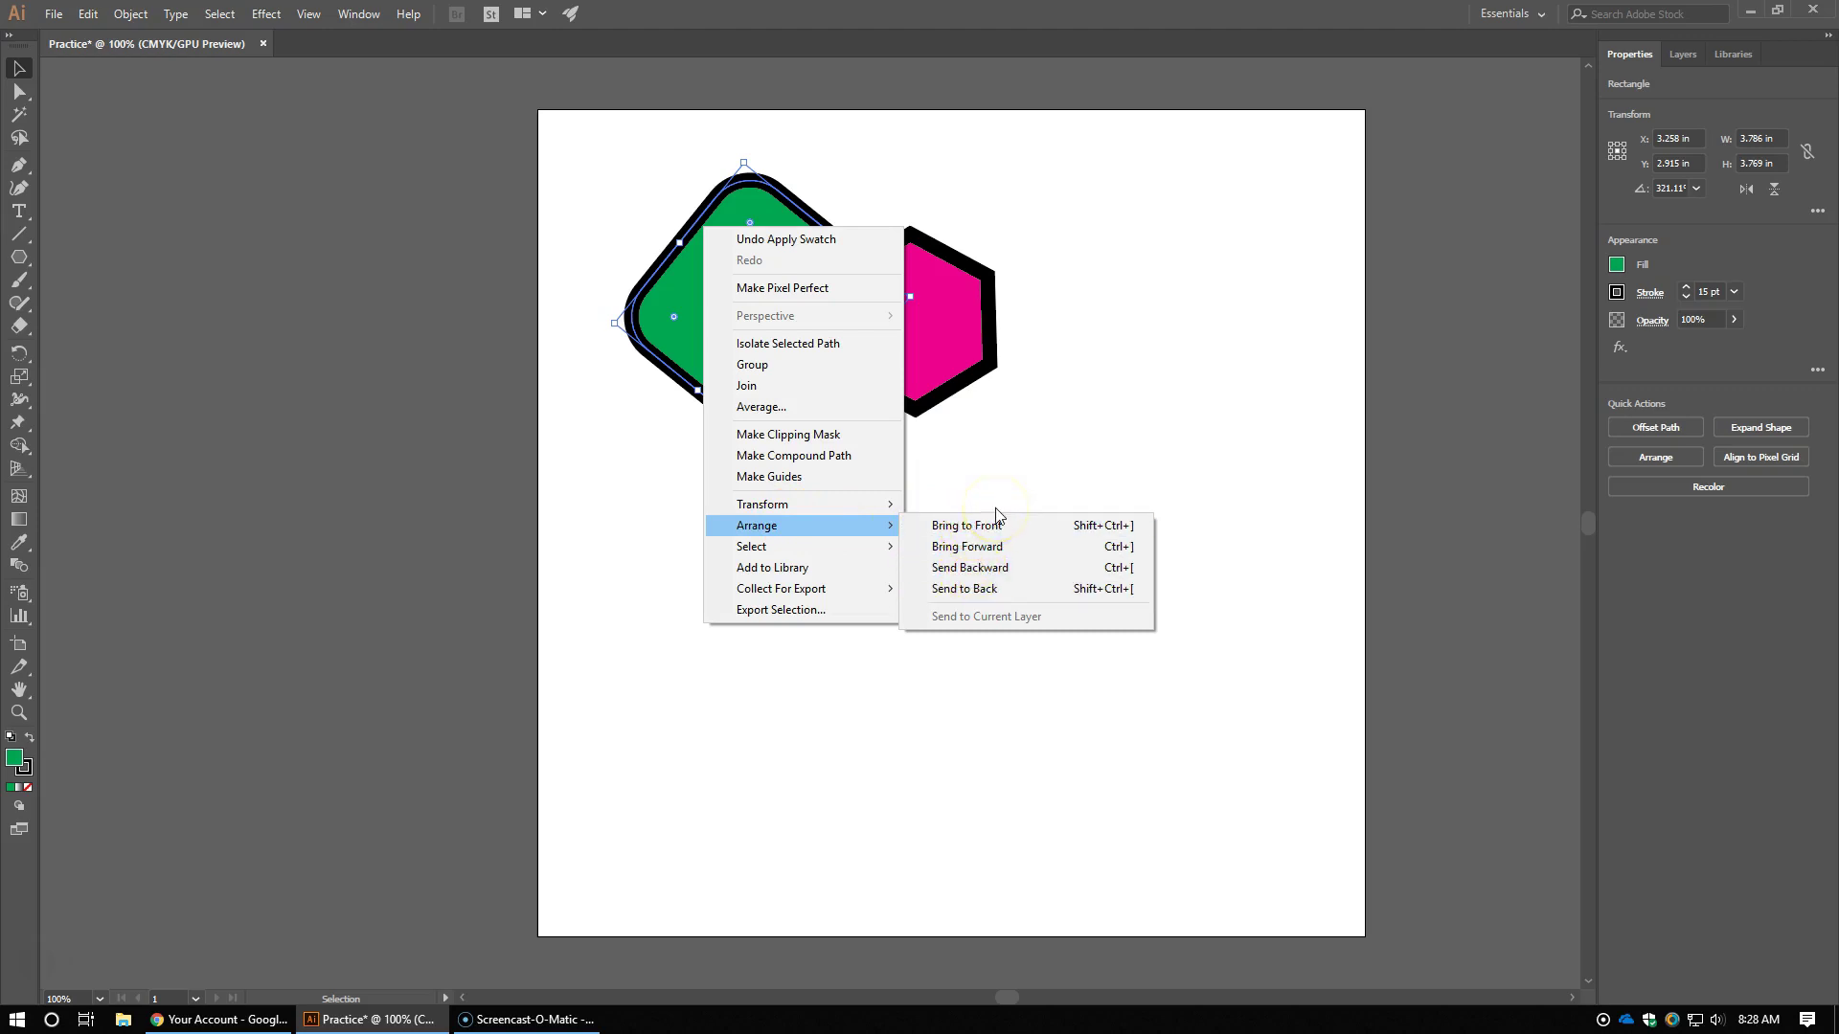
{"action": "left_click", "coordinate": [1014, 197]}
{"action": "left_click", "coordinate": [905, 165]}
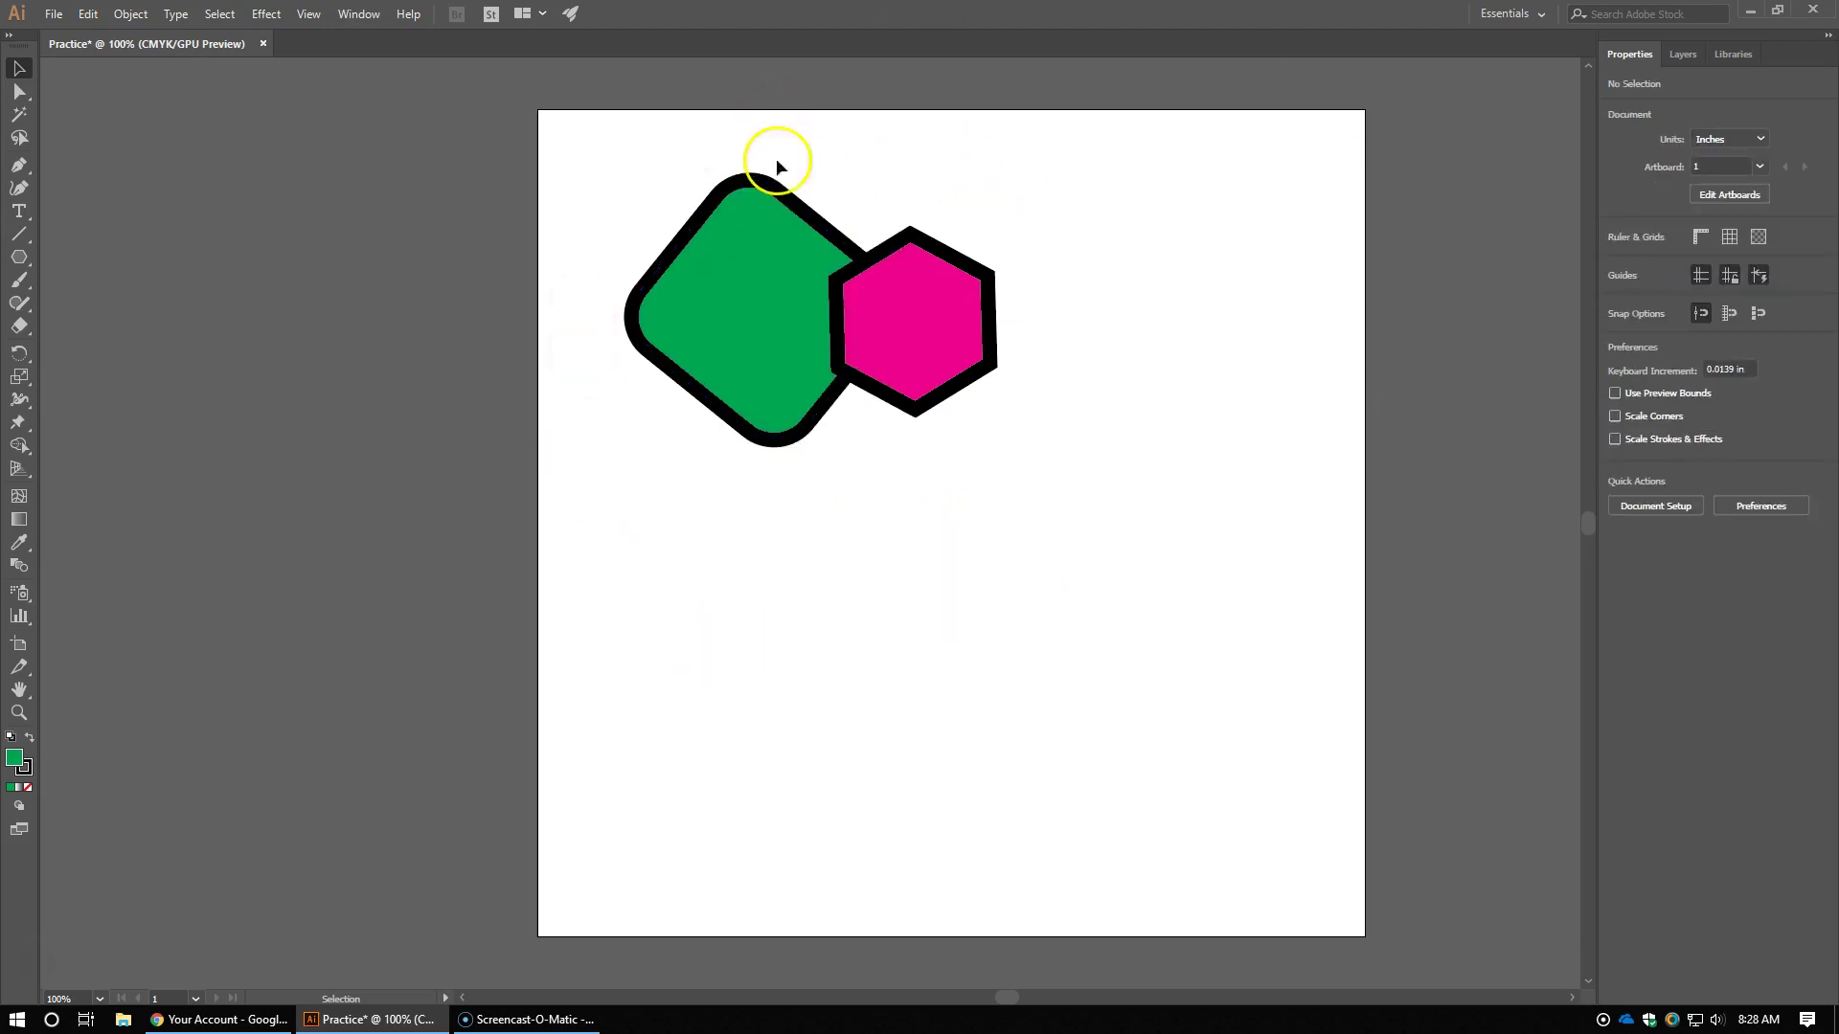
{"action": "right_click", "coordinate": [724, 228]}
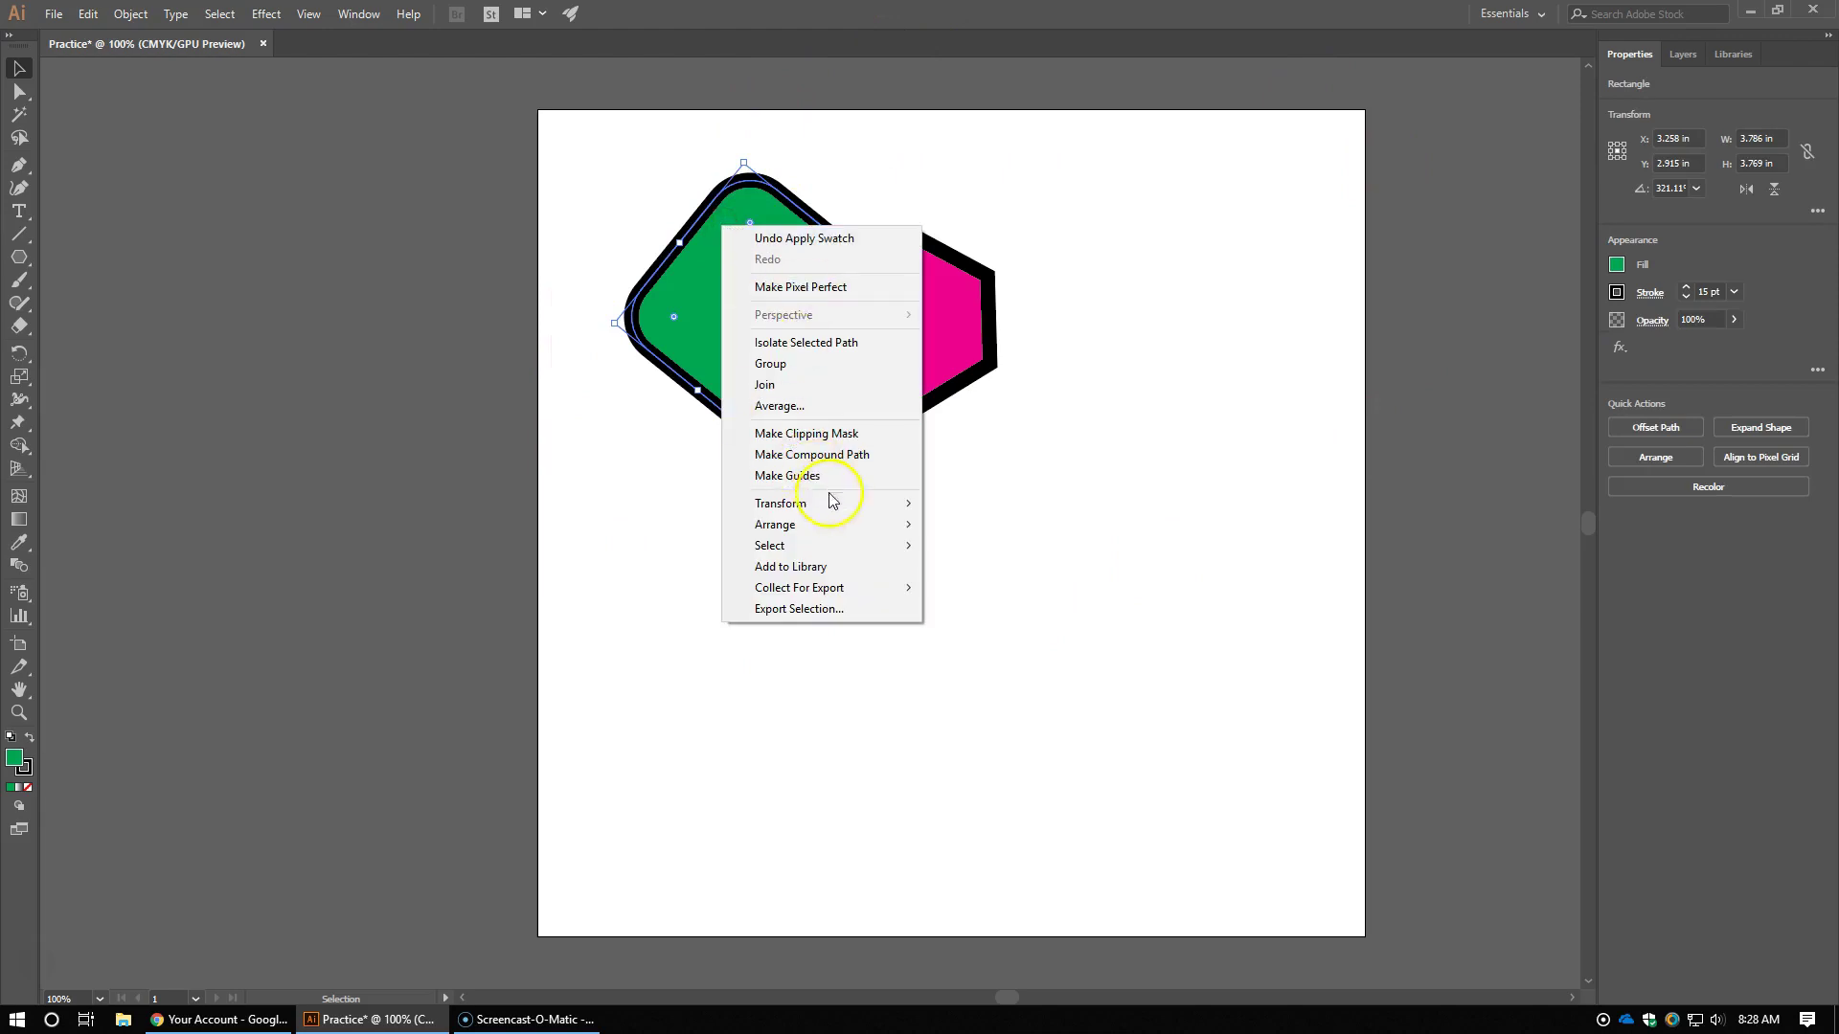
{"action": "mouse_move", "coordinate": [876, 525]}
{"action": "left_click", "coordinate": [950, 525]}
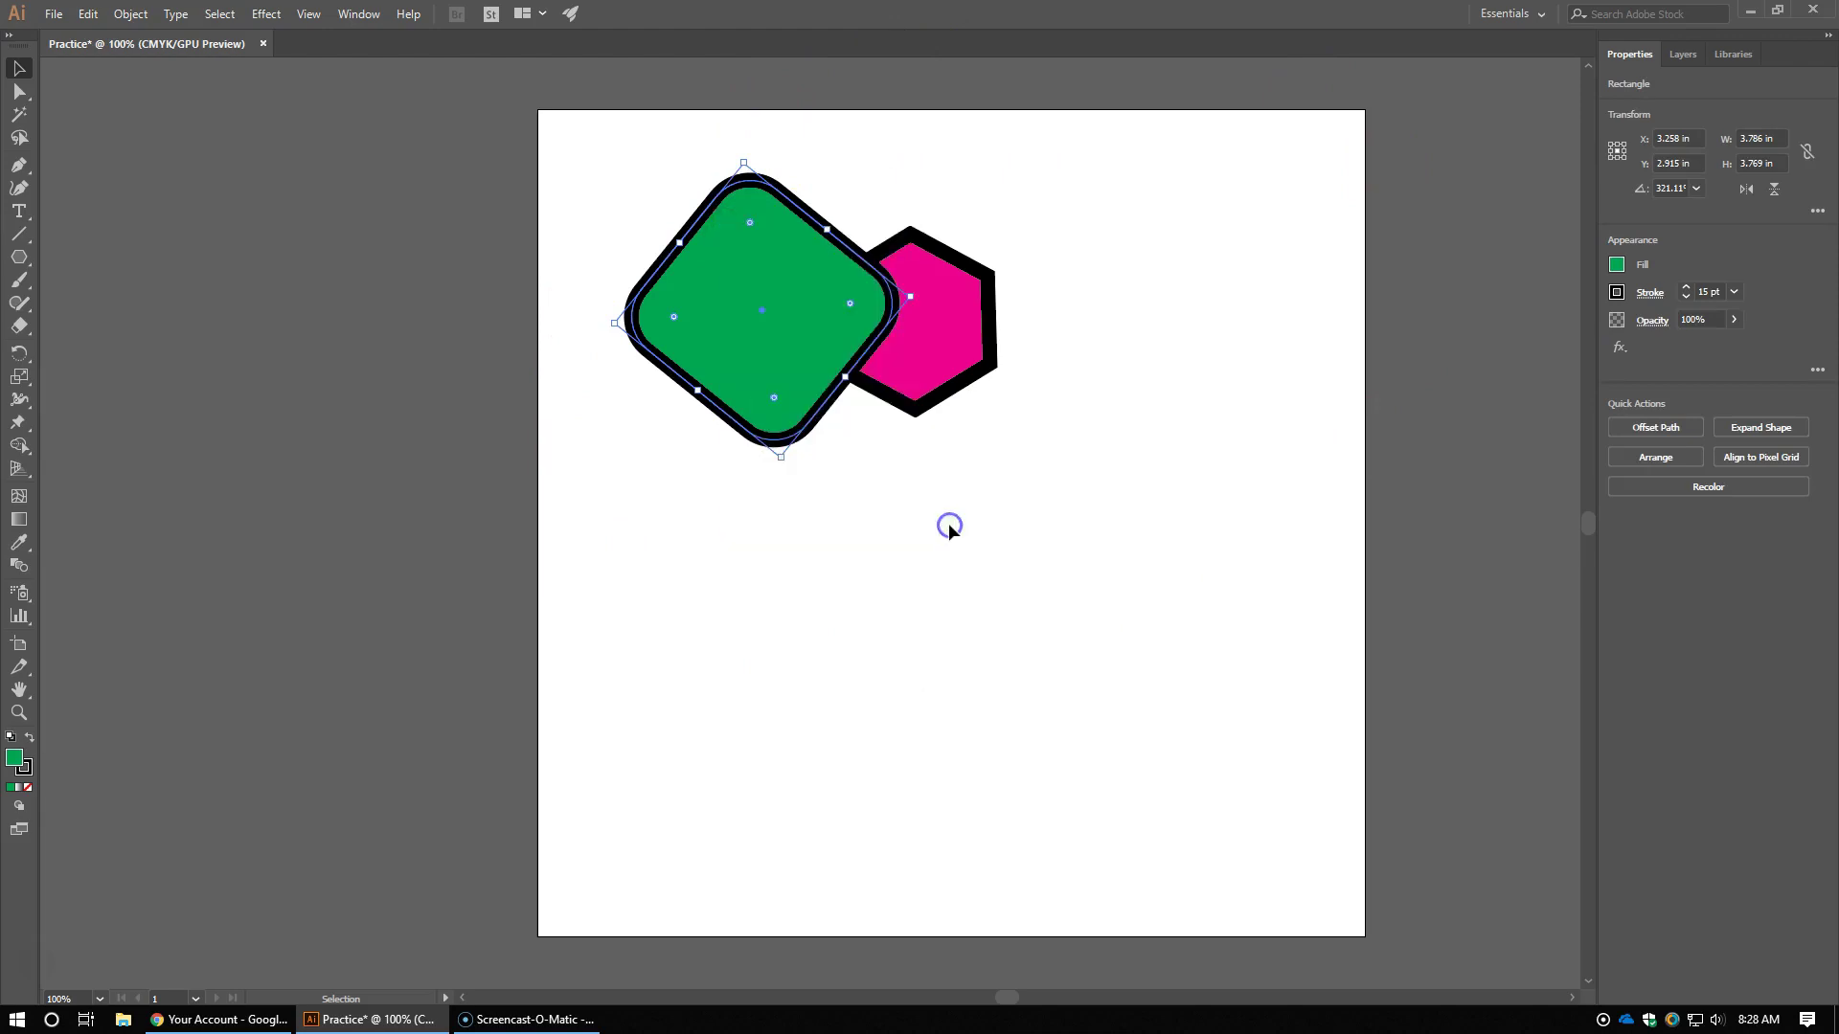
{"action": "mouse_move", "coordinate": [953, 326]}
{"action": "left_mouse_down"}
{"action": "mouse_move", "coordinate": [964, 307]}
{"action": "mouse_move", "coordinate": [944, 357]}
{"action": "mouse_move", "coordinate": [949, 309]}
{"action": "left_mouse_up"}
Step: Lower the green square's opacity to about 64% so the magenta hexagon shows through
{"action": "left_click", "coordinate": [774, 293]}
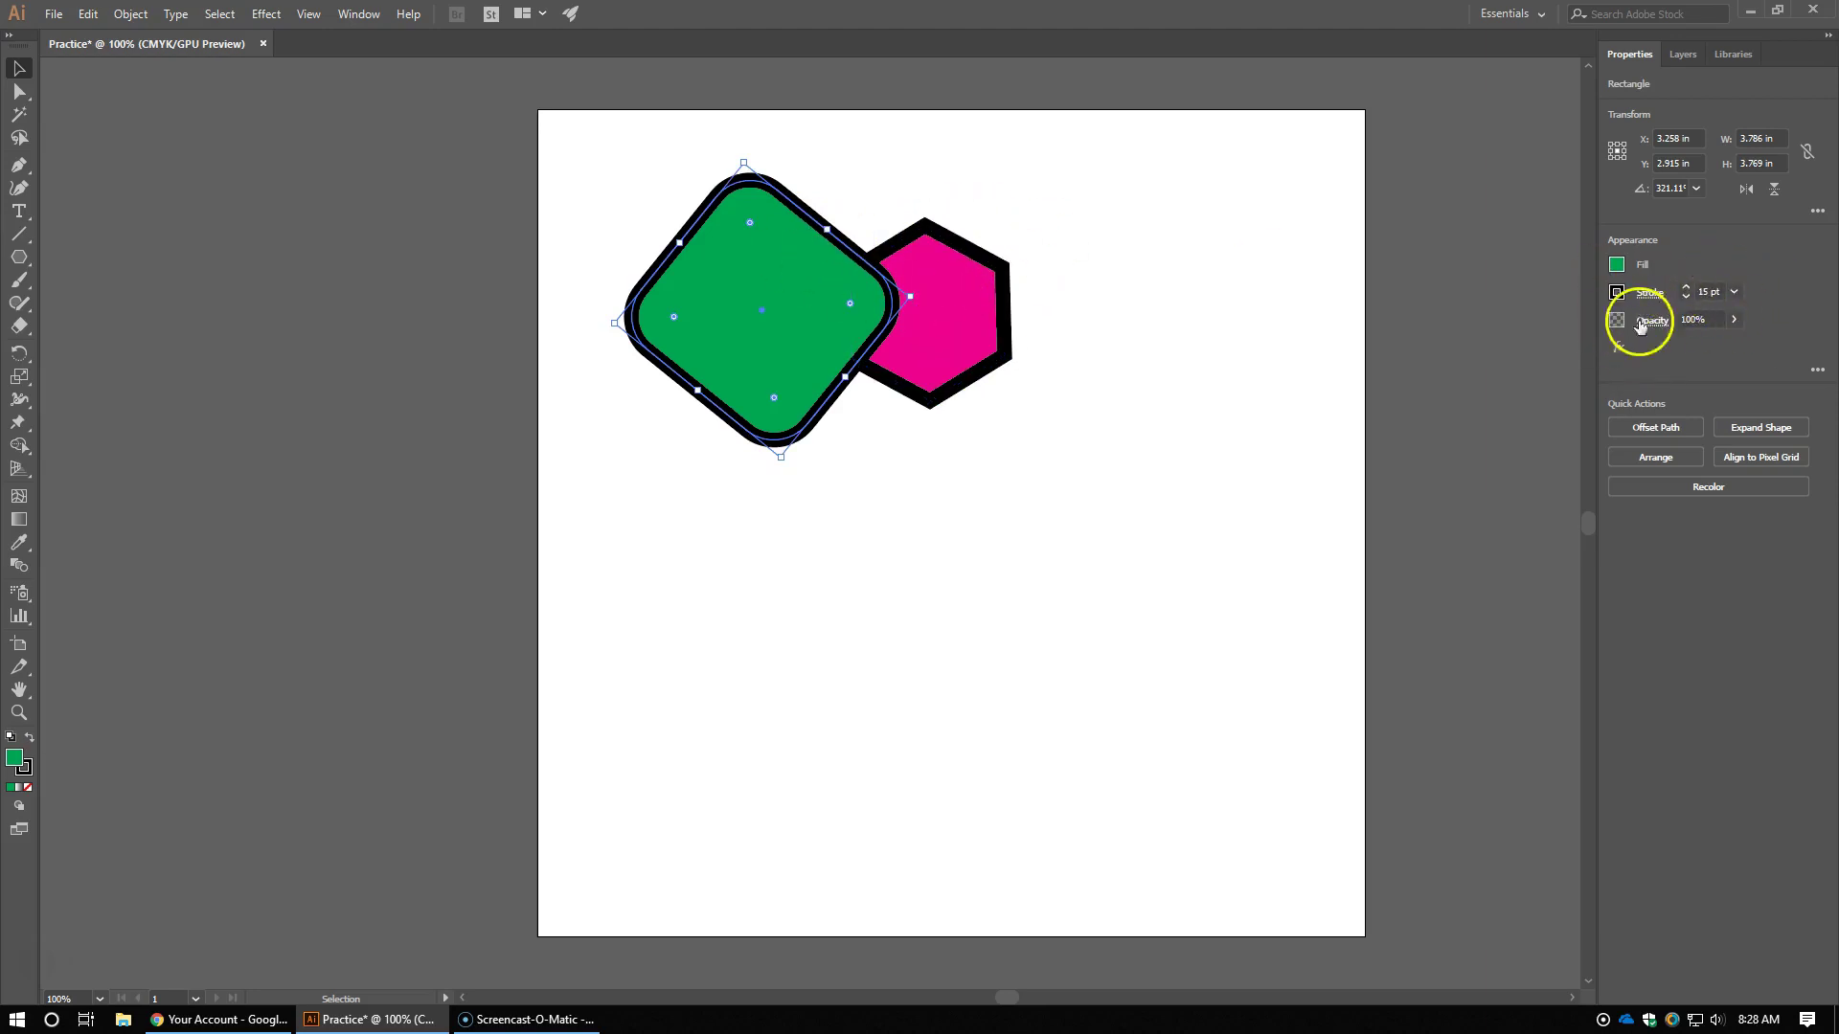
{"action": "left_click", "coordinate": [1733, 321]}
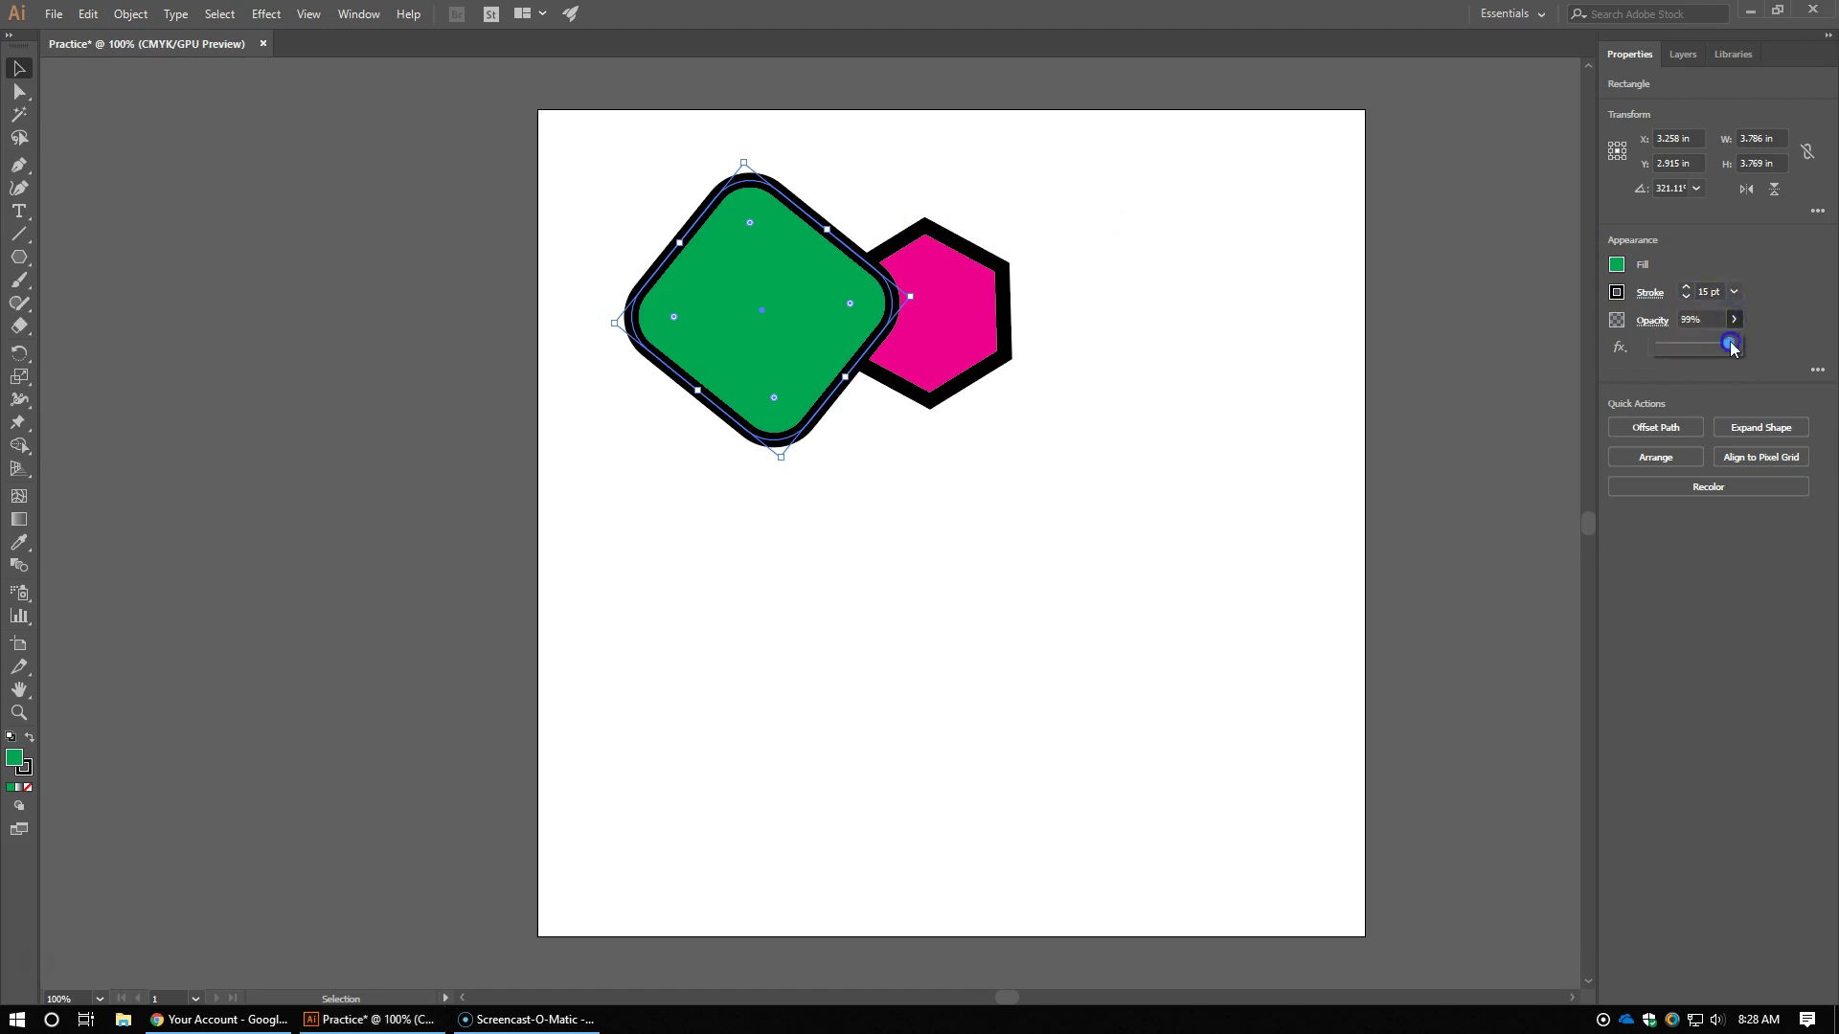
{"action": "left_click_drag", "start_coordinate": [1707, 344], "coordinate": [1707, 351]}
{"action": "left_click", "coordinate": [743, 535]}
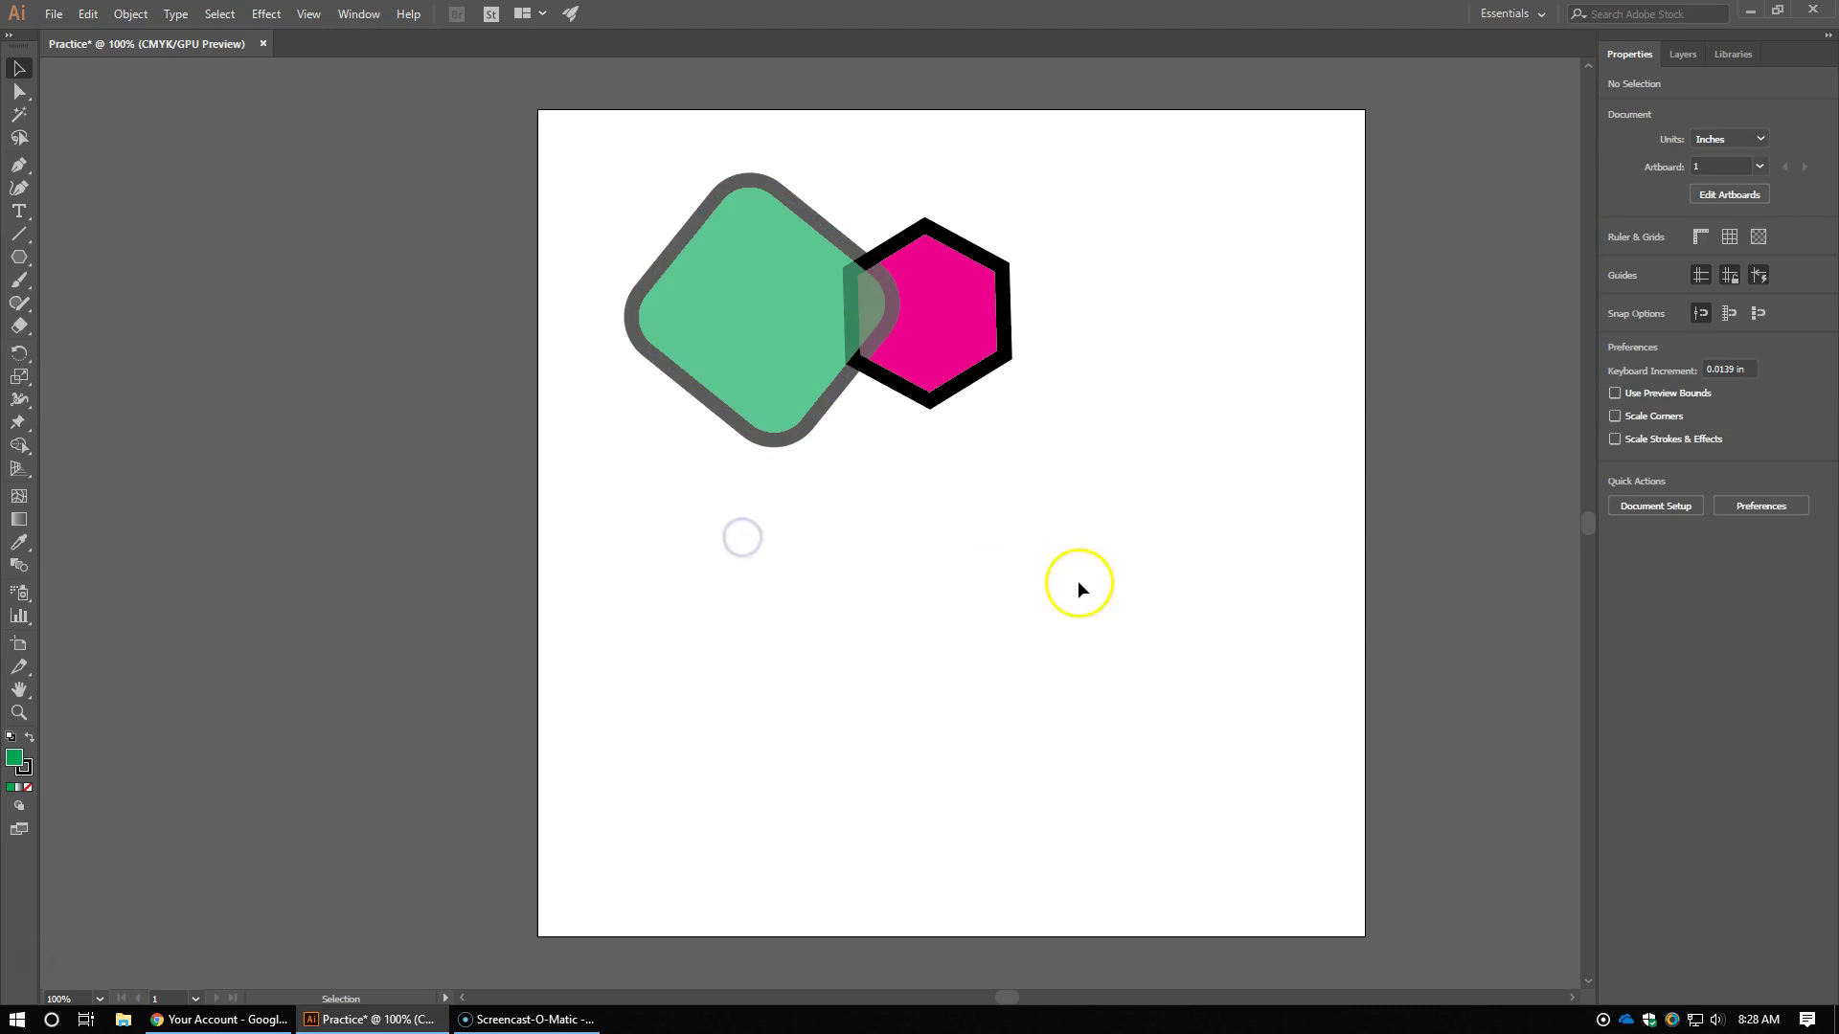
Step: With the Pen tool, place zigzag anchors rising from the lower left to the top-right corner
{"action": "left_click", "coordinate": [21, 169]}
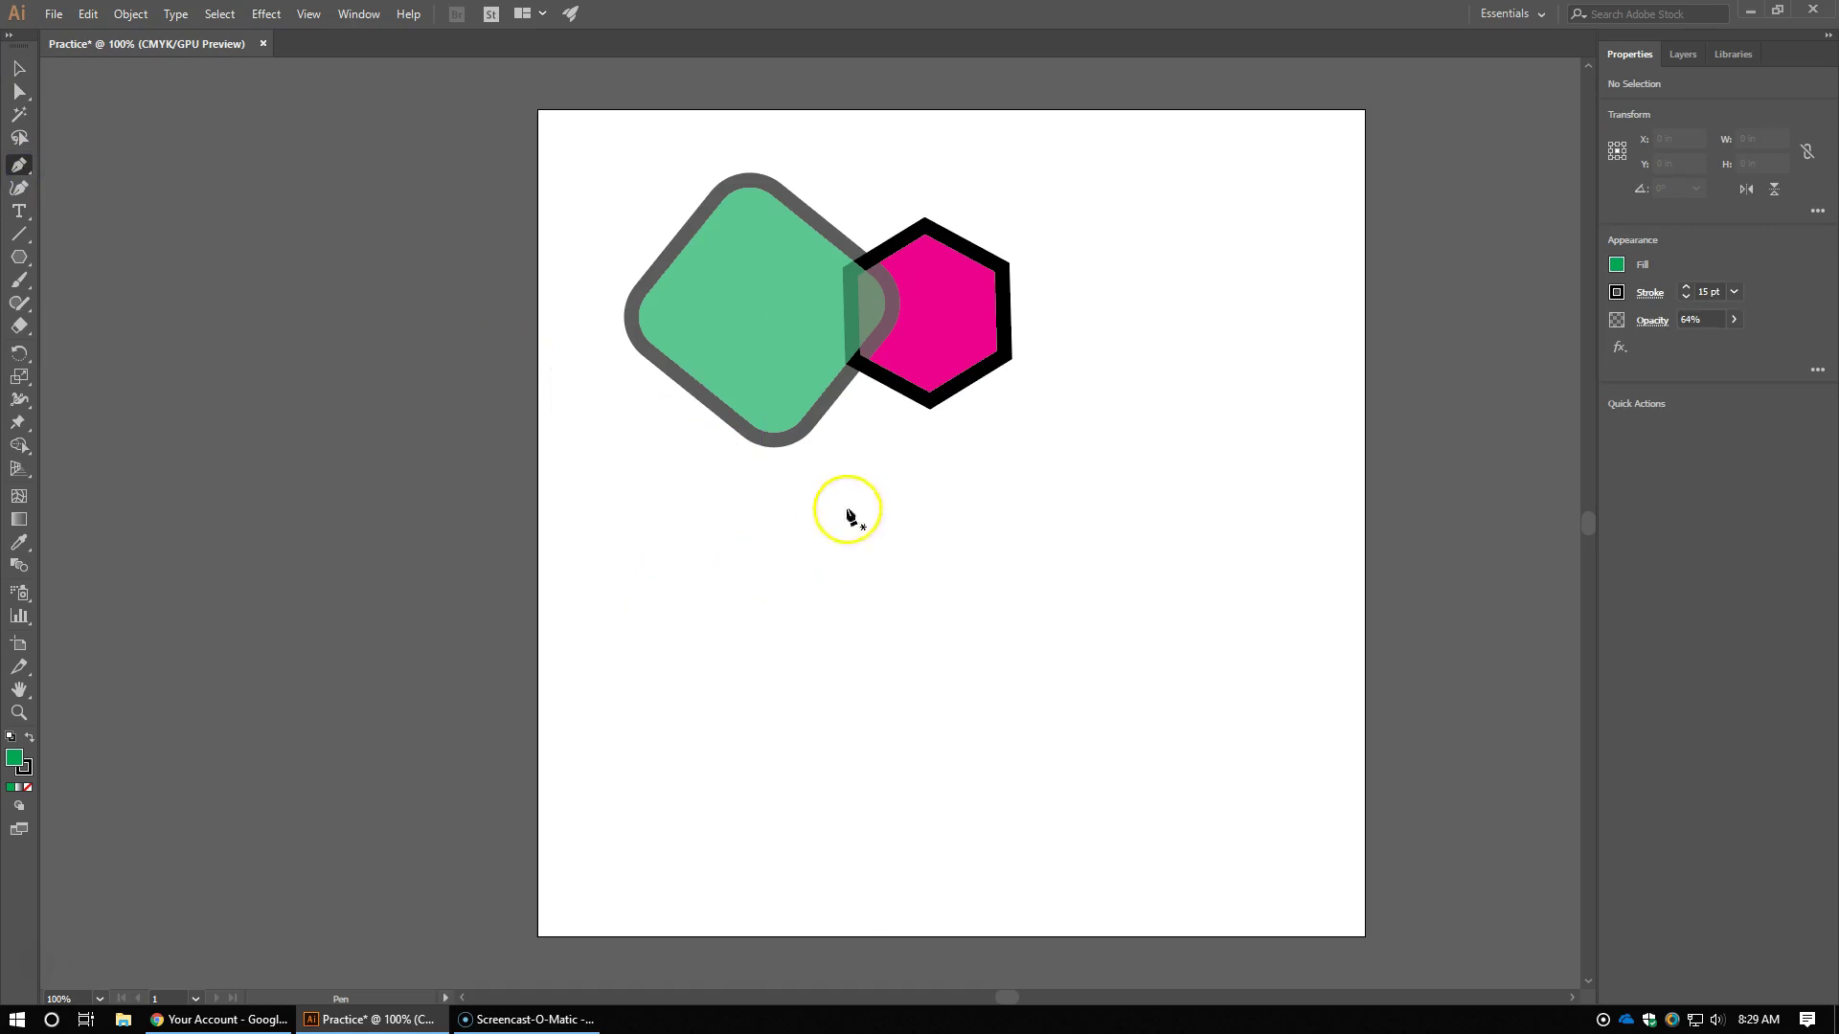
{"action": "left_click", "coordinate": [714, 601]}
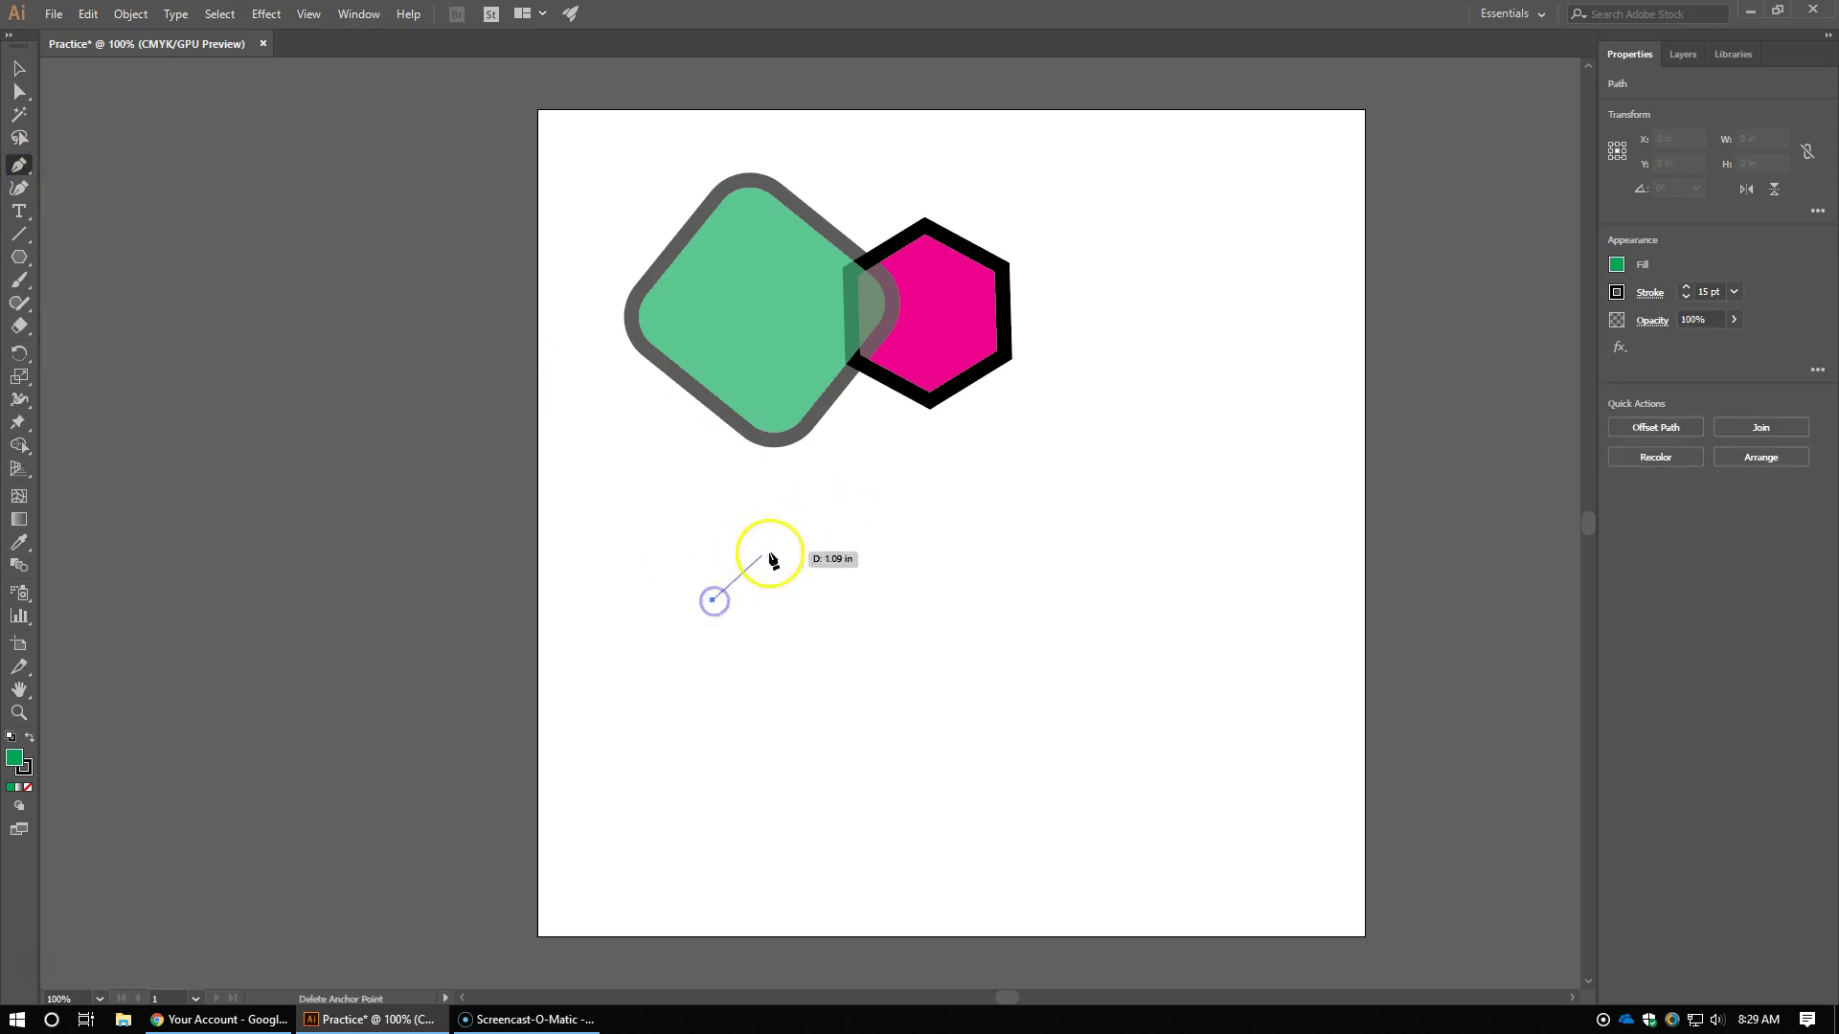
{"action": "left_click", "coordinate": [813, 530]}
{"action": "left_click", "coordinate": [935, 515]}
{"action": "left_click", "coordinate": [1025, 515]}
{"action": "left_click", "coordinate": [1068, 471]}
{"action": "left_click", "coordinate": [1092, 394]}
{"action": "left_click", "coordinate": [1121, 351]}
{"action": "left_click", "coordinate": [1180, 347]}
{"action": "left_click", "coordinate": [1228, 357]}
Step: Add anchors back along the lower edge and close the zigzag path at its start point
{"action": "left_click", "coordinate": [1218, 466]}
{"action": "left_click", "coordinate": [1142, 515]}
{"action": "left_click", "coordinate": [1119, 607]}
{"action": "left_click", "coordinate": [997, 641]}
{"action": "left_click", "coordinate": [896, 618]}
{"action": "left_click", "coordinate": [761, 659]}
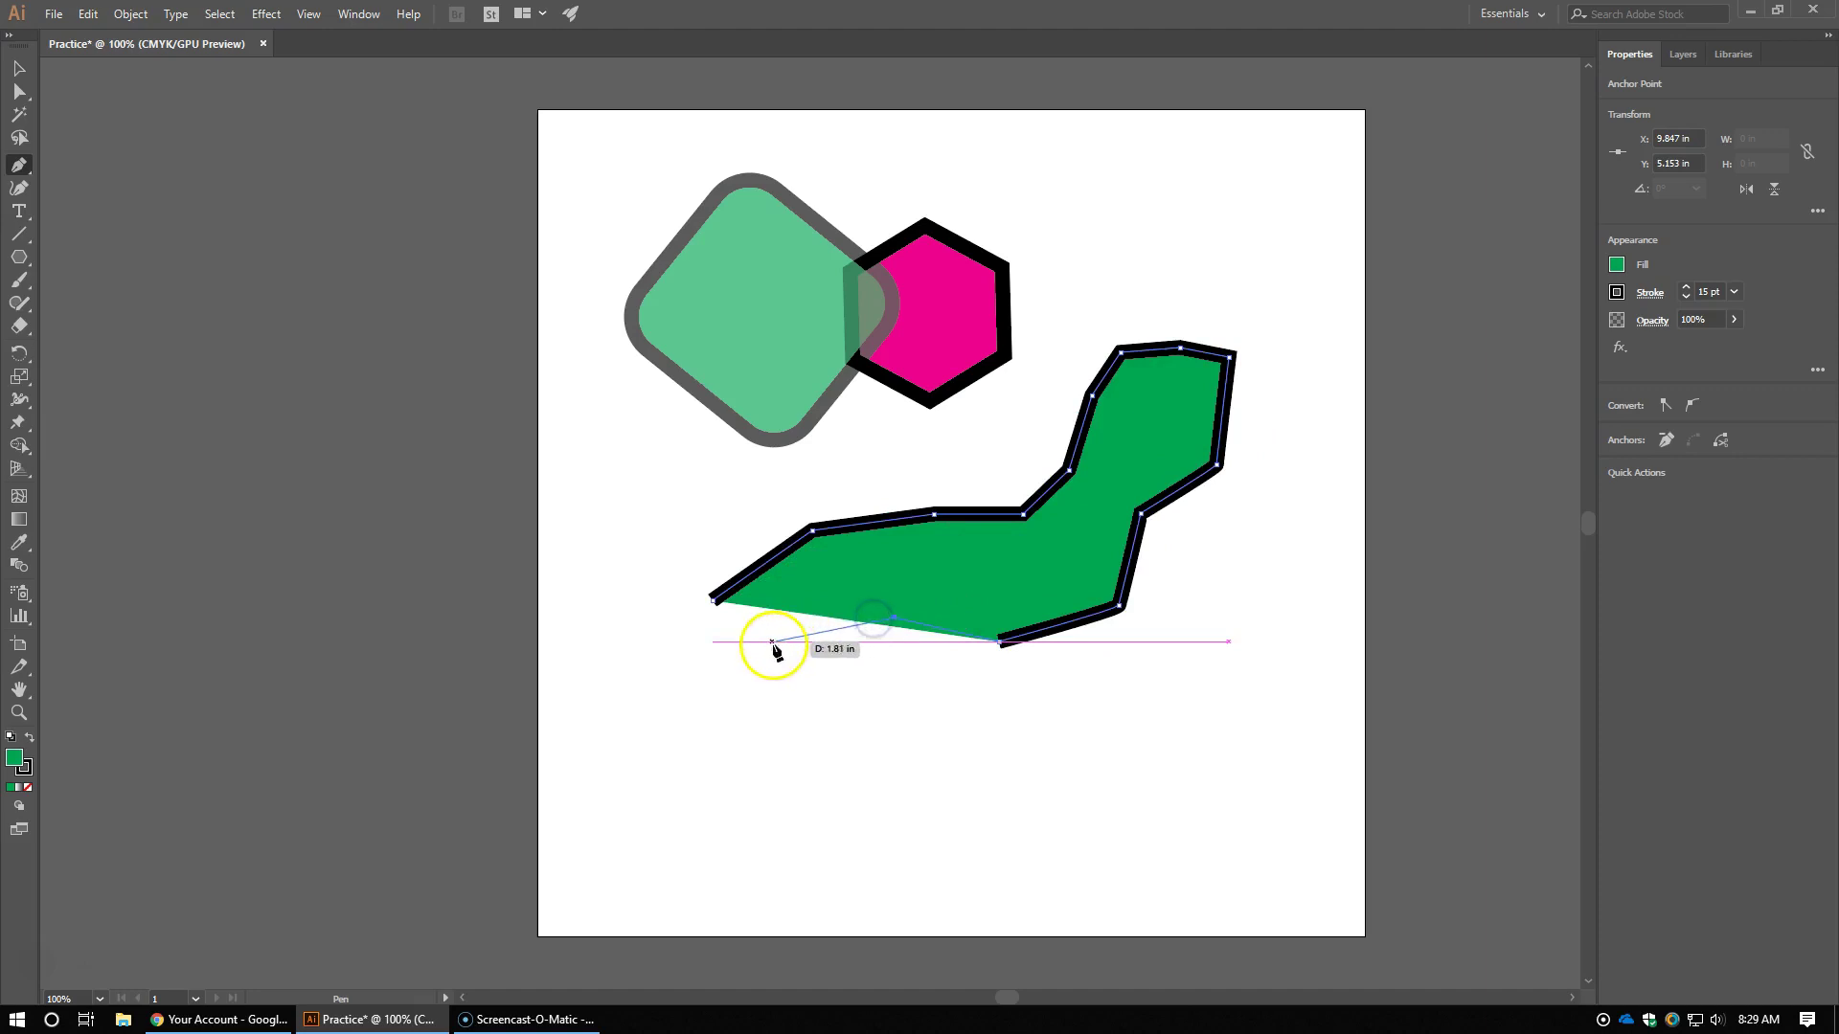
{"action": "left_click", "coordinate": [713, 603]}
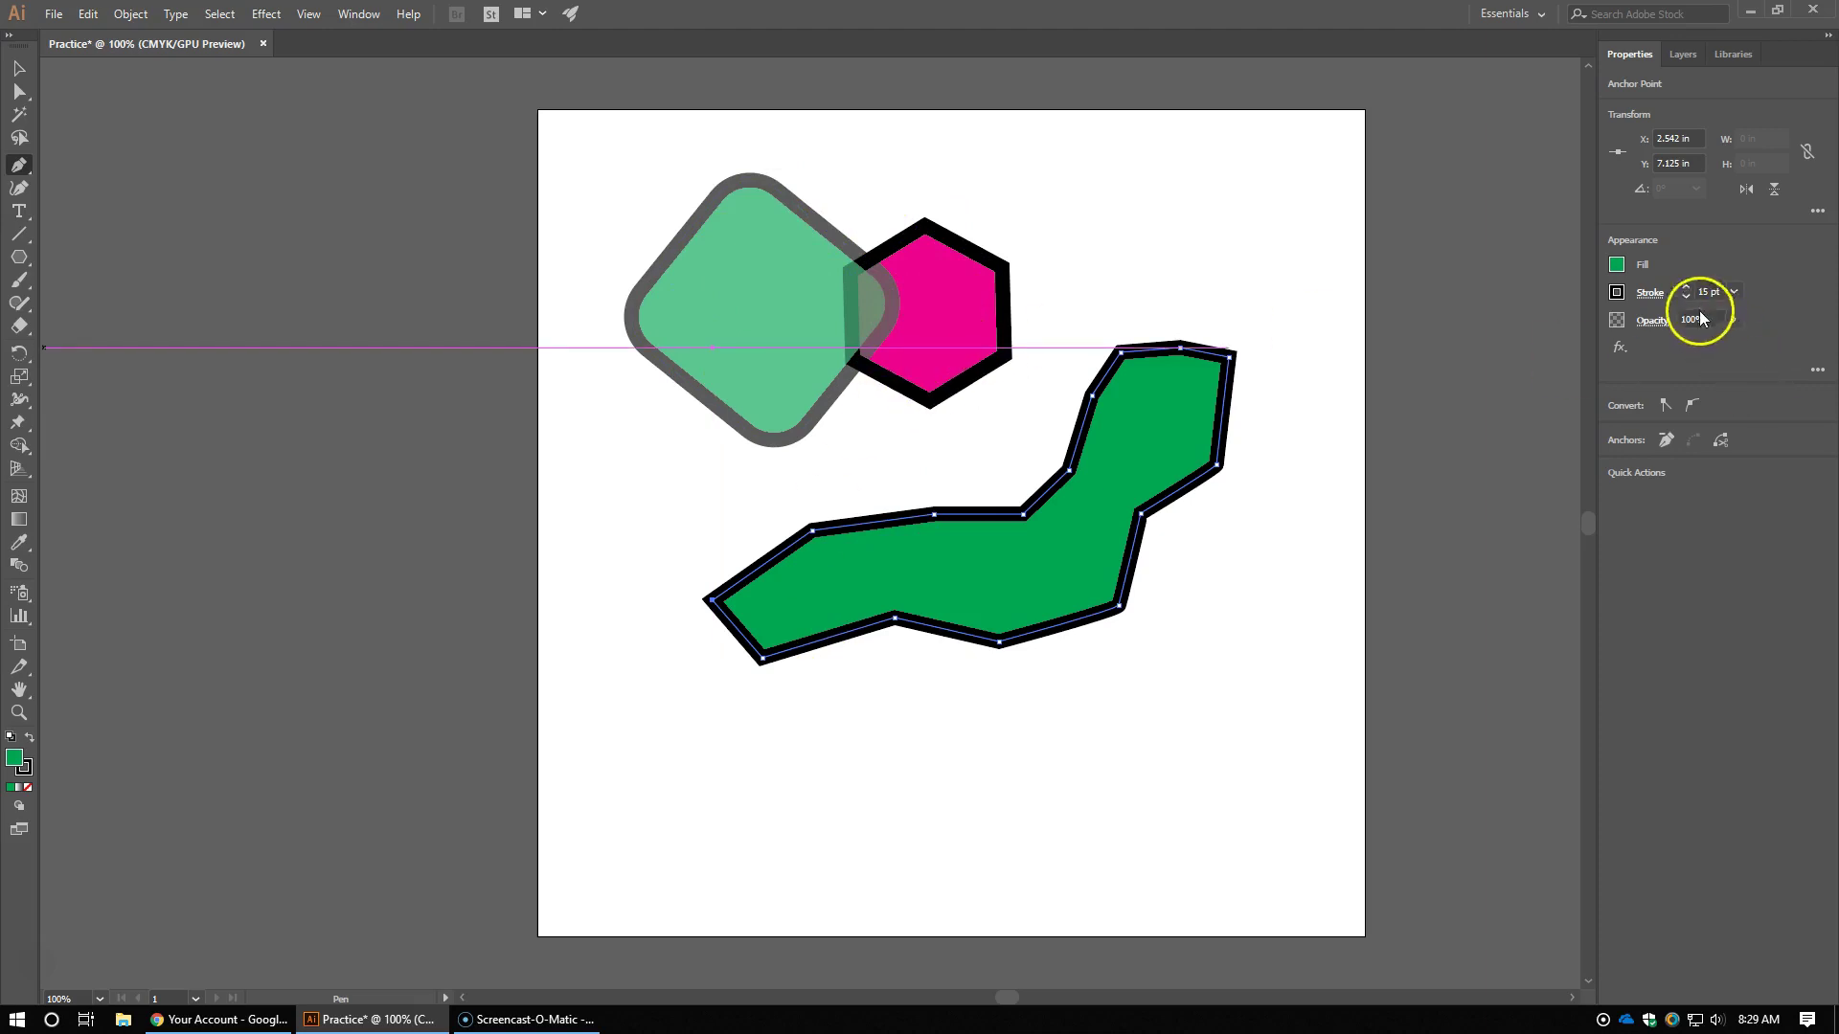
Step: Stretch the zigzag shape wider and flatter and change its fill from green to orange
{"action": "left_click", "coordinate": [19, 69]}
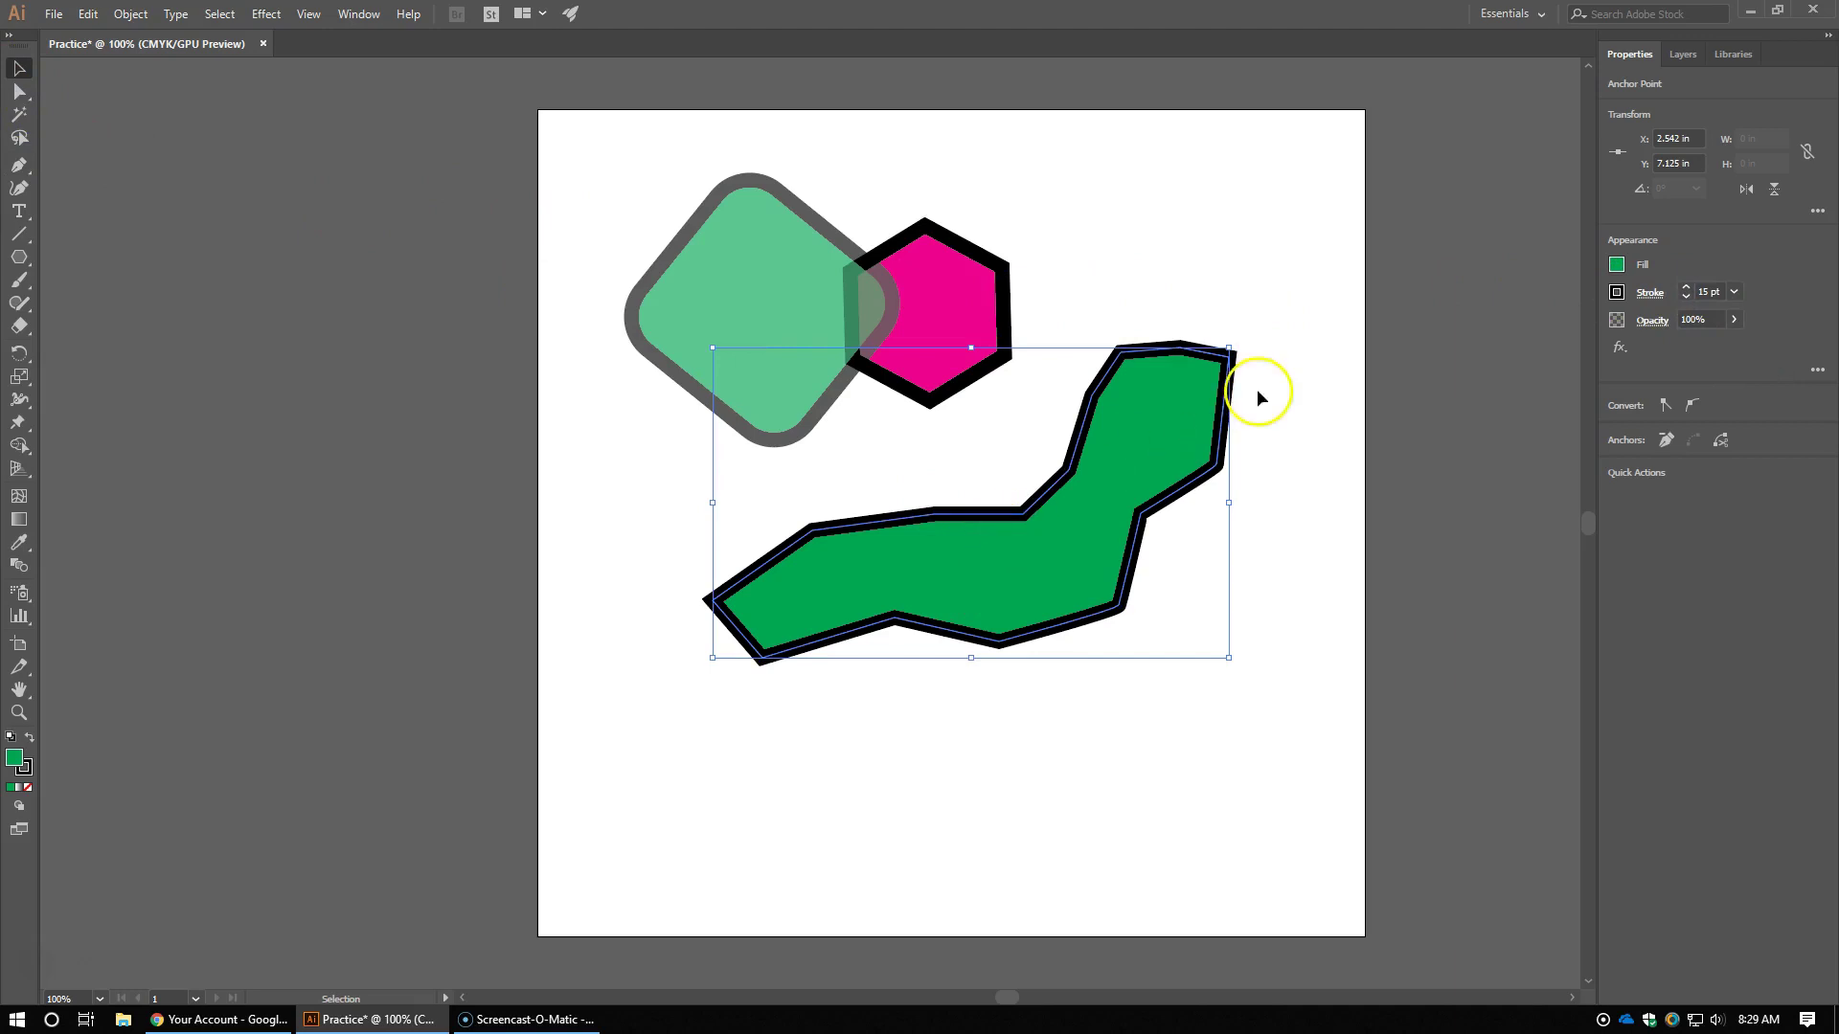
{"action": "left_click_drag", "start_coordinate": [1230, 349], "coordinate": [1243, 442]}
{"action": "left_click", "coordinate": [1617, 266]}
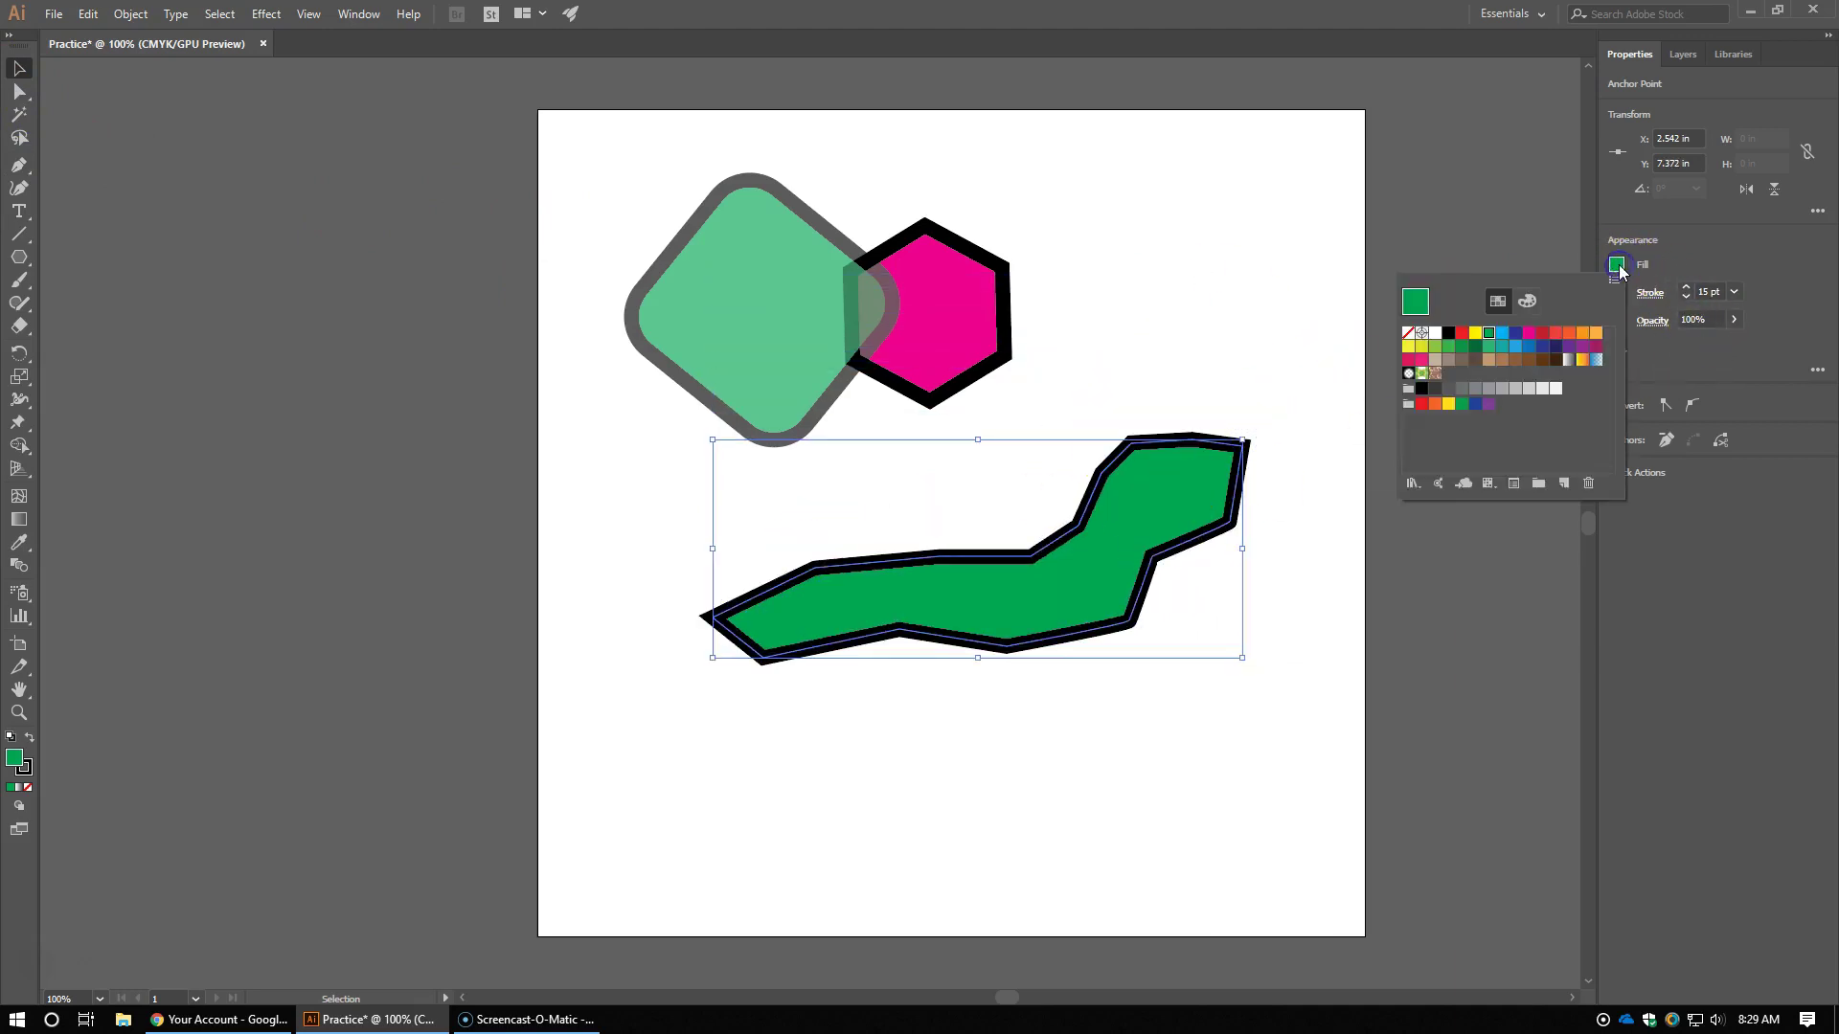
{"action": "left_click", "coordinate": [1569, 334]}
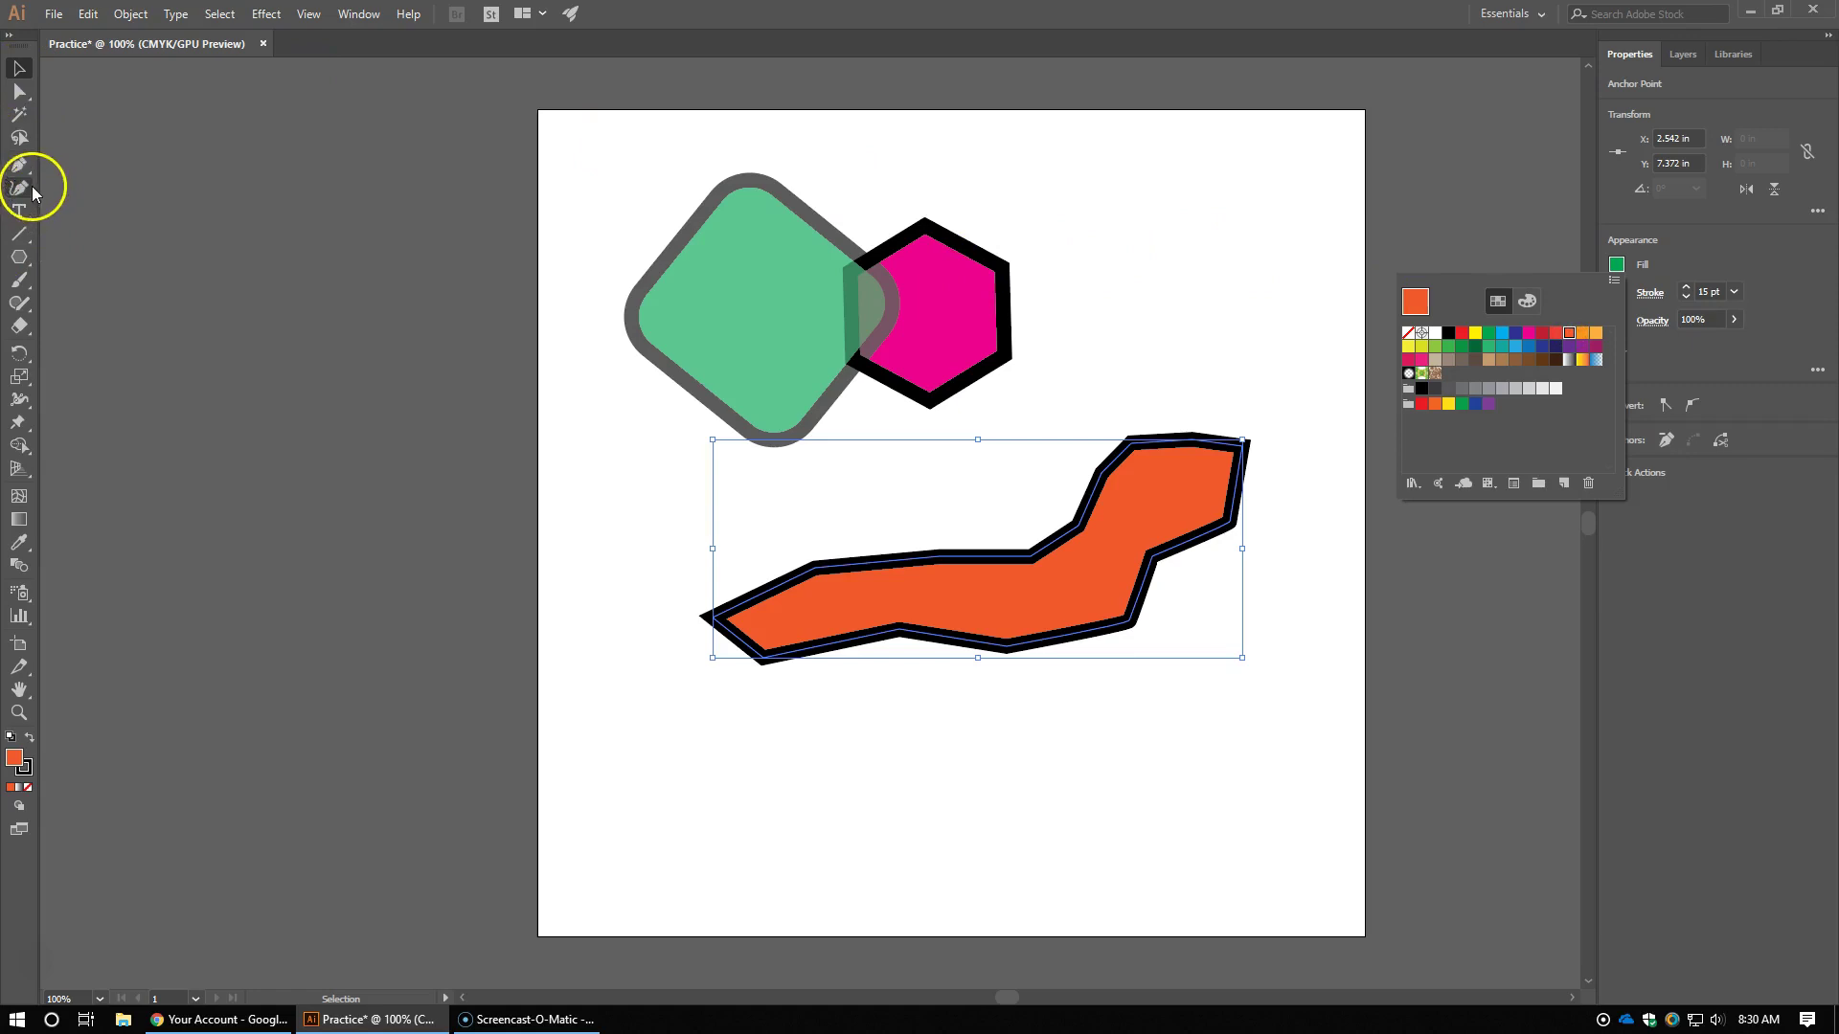
{"action": "left_click", "coordinate": [18, 95]}
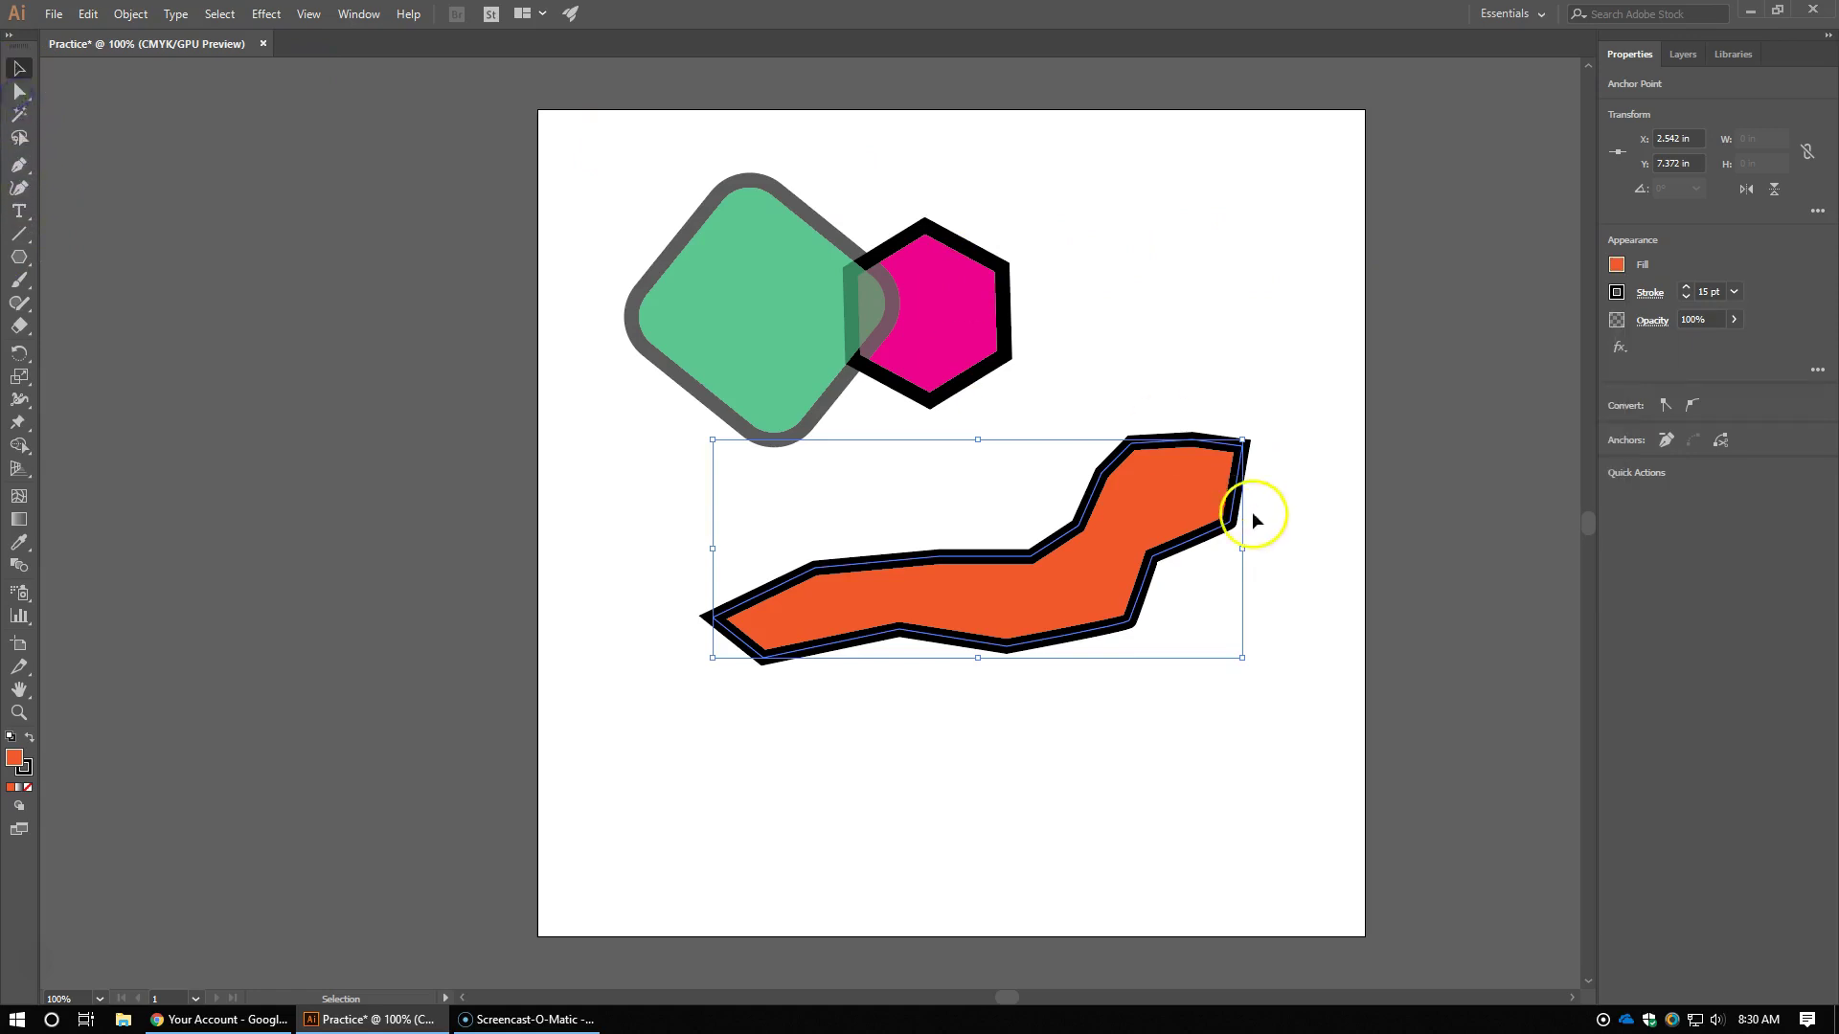
Step: Round the orange shape's corners with the Direct Selection corner widgets
{"action": "left_click", "coordinate": [1099, 513]}
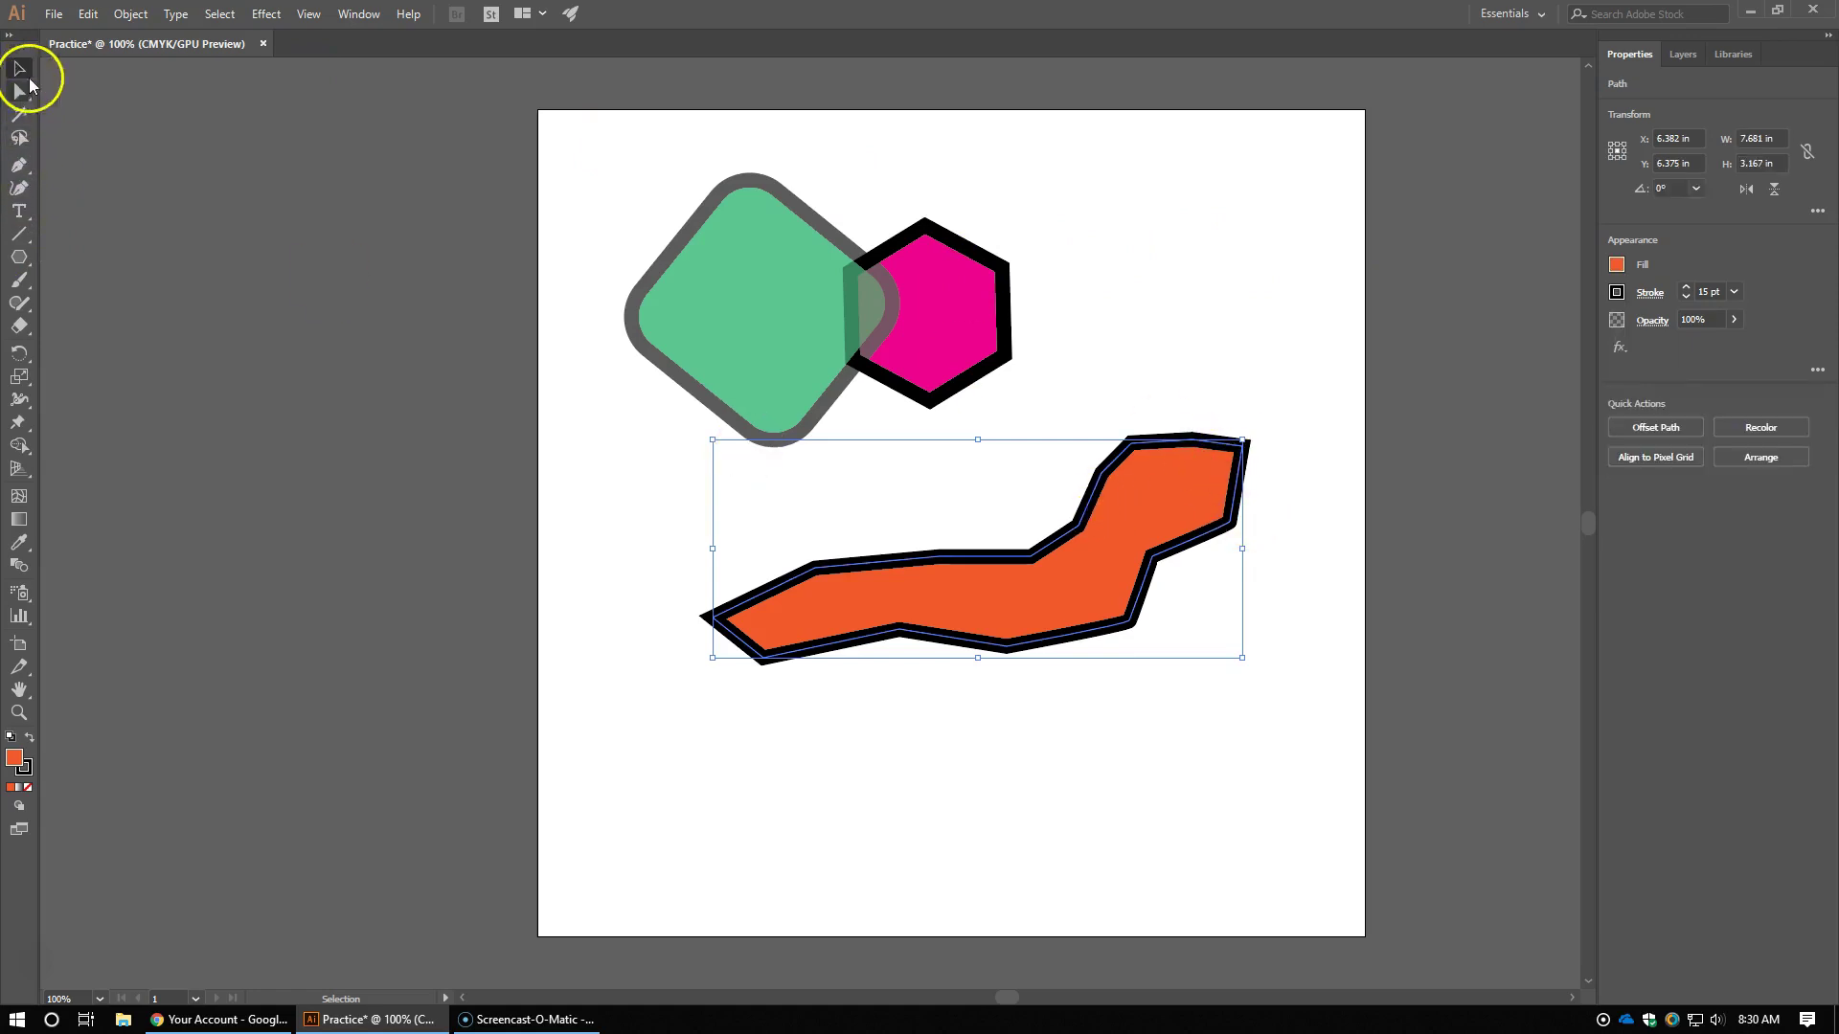
{"action": "left_click", "coordinate": [19, 91]}
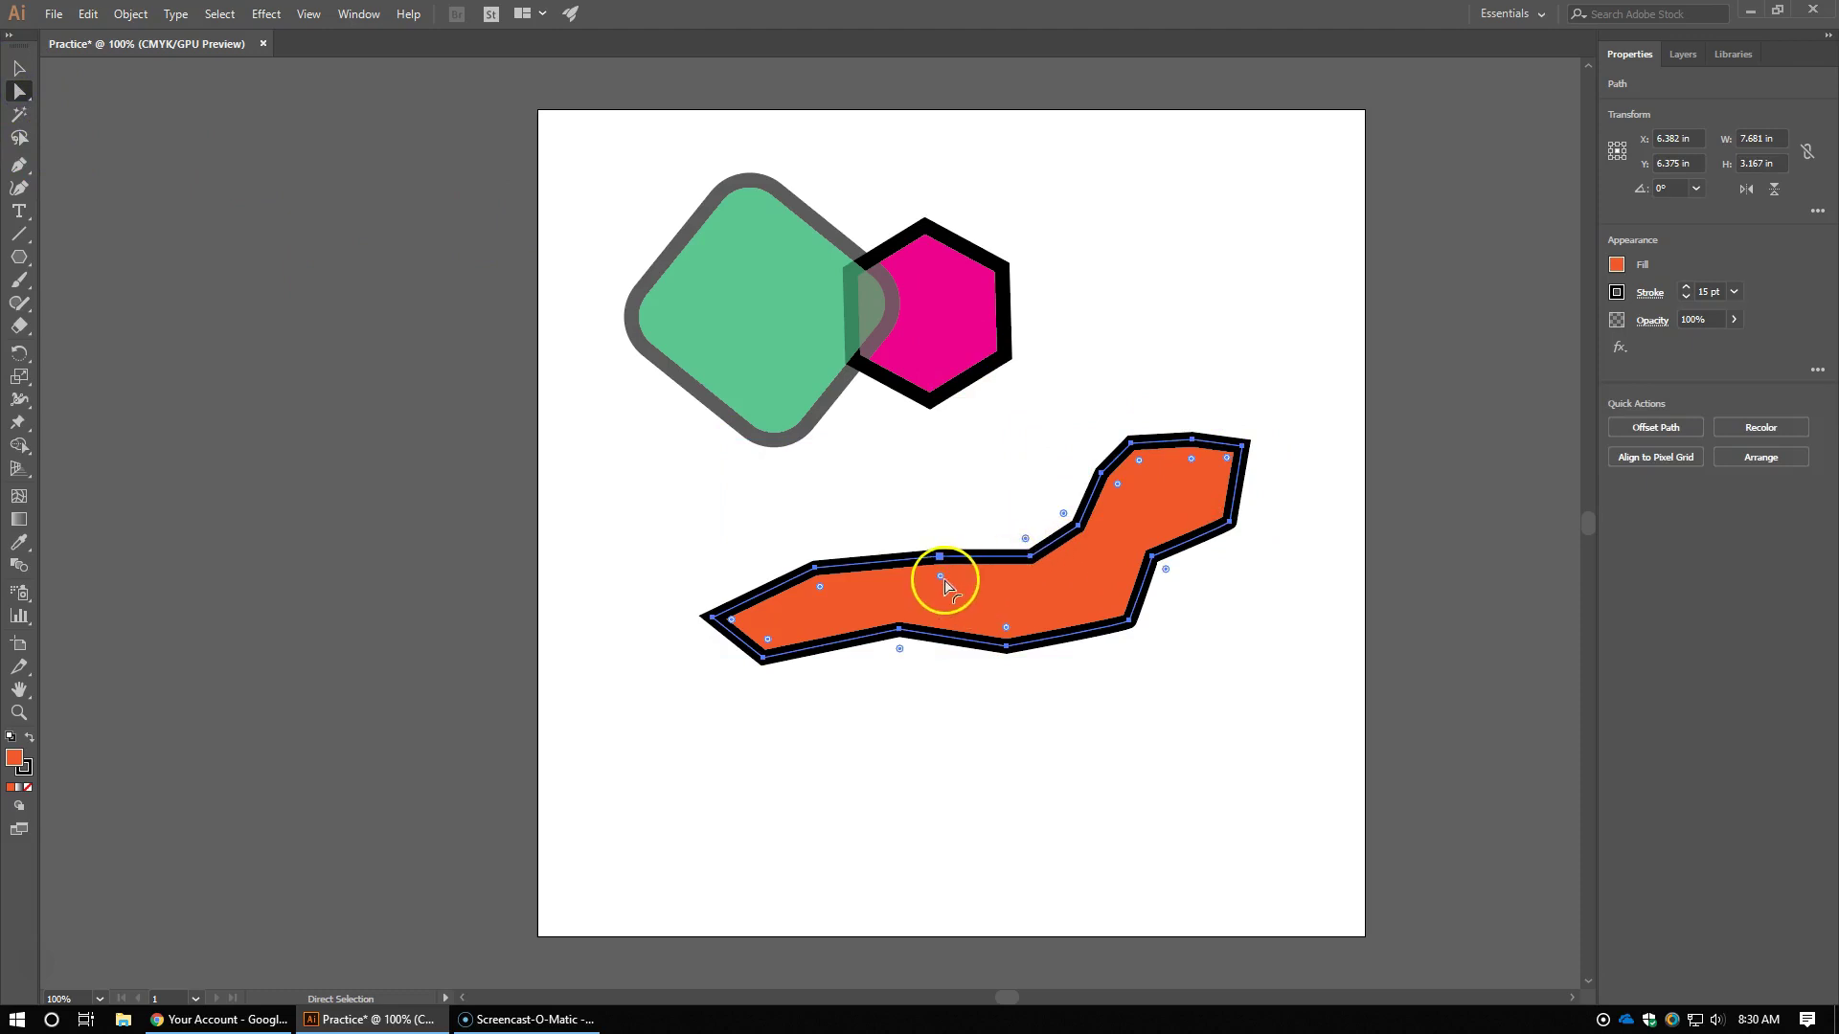
{"action": "left_click_drag", "start_coordinate": [942, 585], "coordinate": [1011, 611]}
Step: Adjust the upper-right anchor and move the orange blob up onto the green and pink shapes
{"action": "left_click", "coordinate": [1184, 476]}
{"action": "left_click", "coordinate": [1205, 478]}
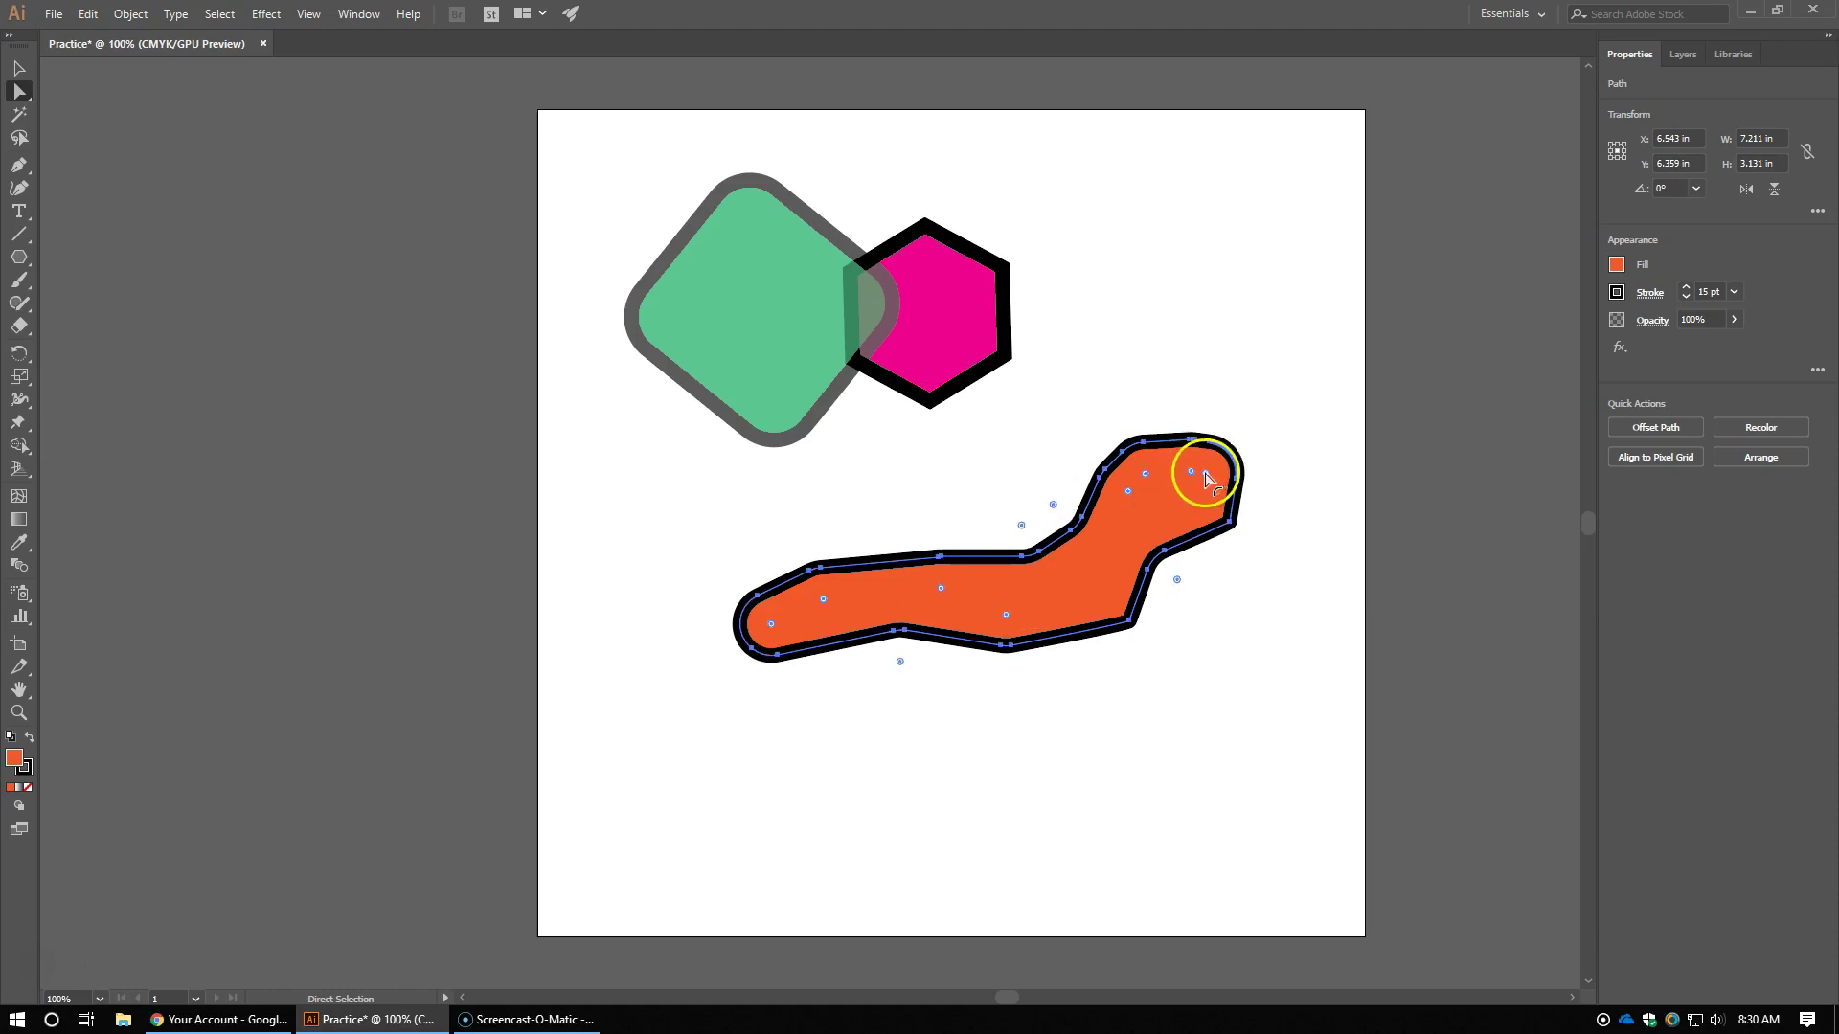
{"action": "left_click", "coordinate": [1197, 436]}
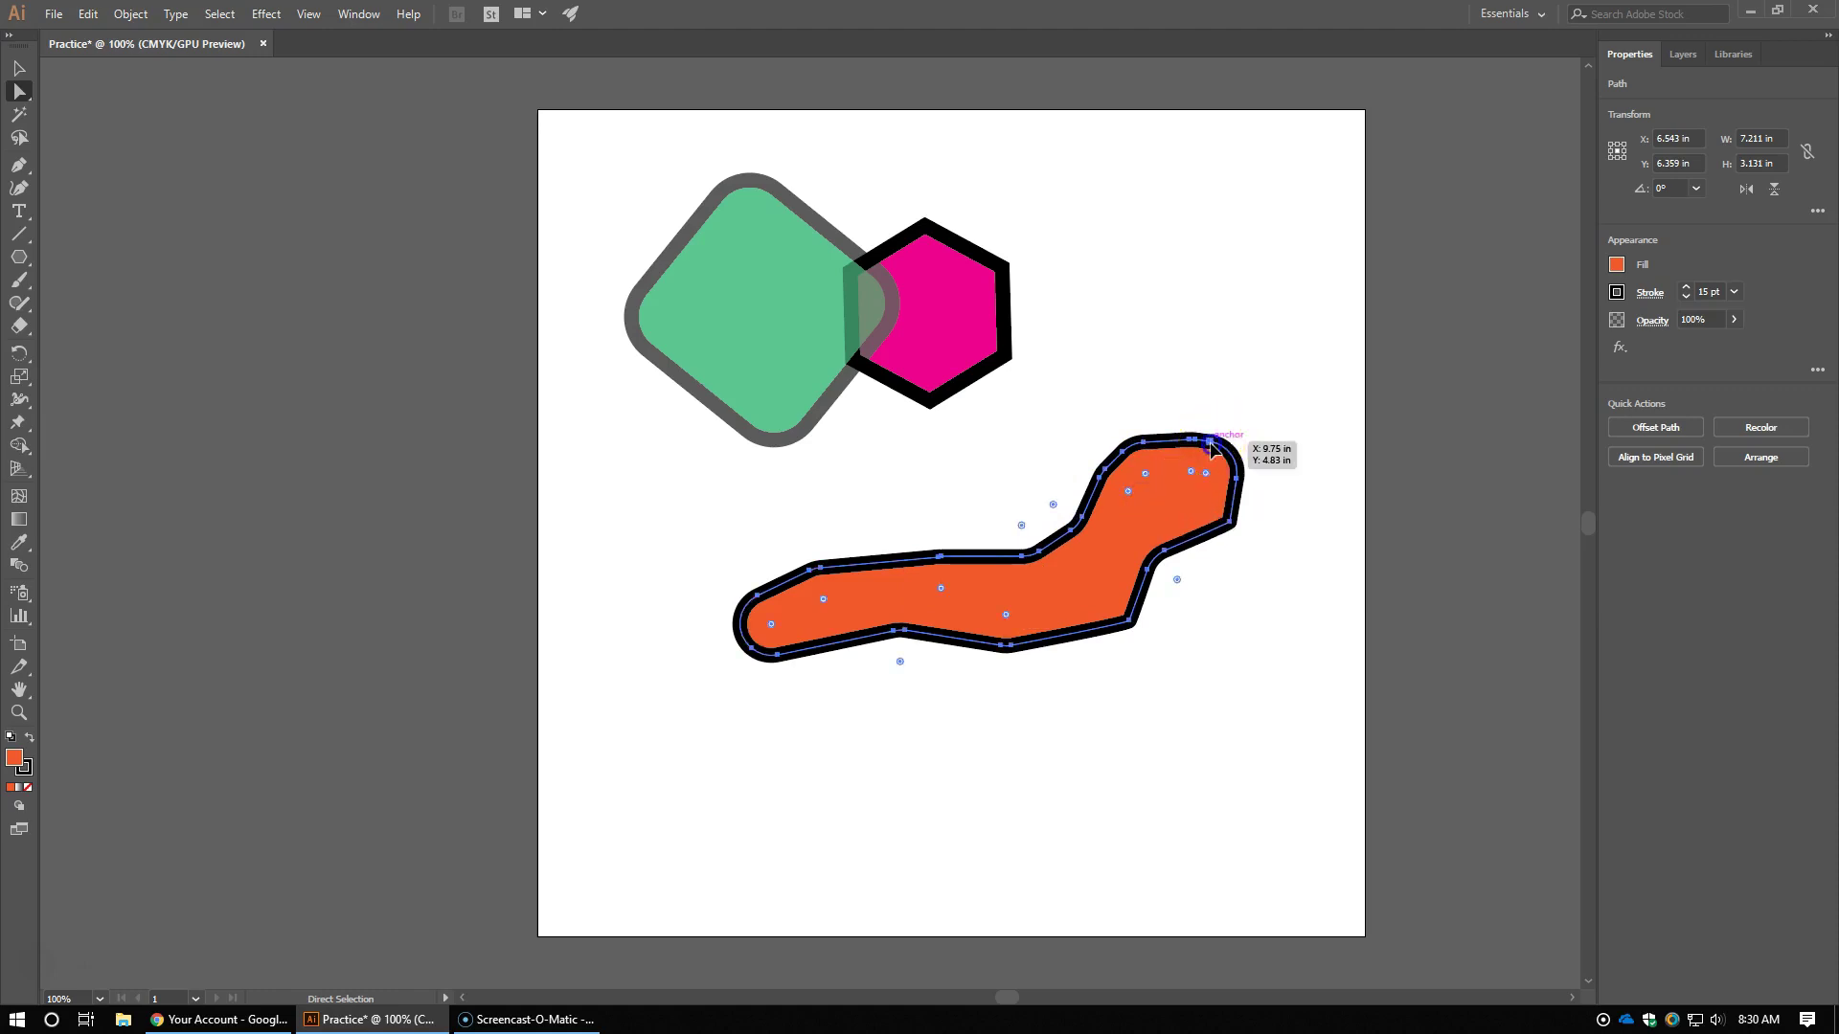
{"action": "left_click_drag", "start_coordinate": [1212, 448], "coordinate": [1245, 428]}
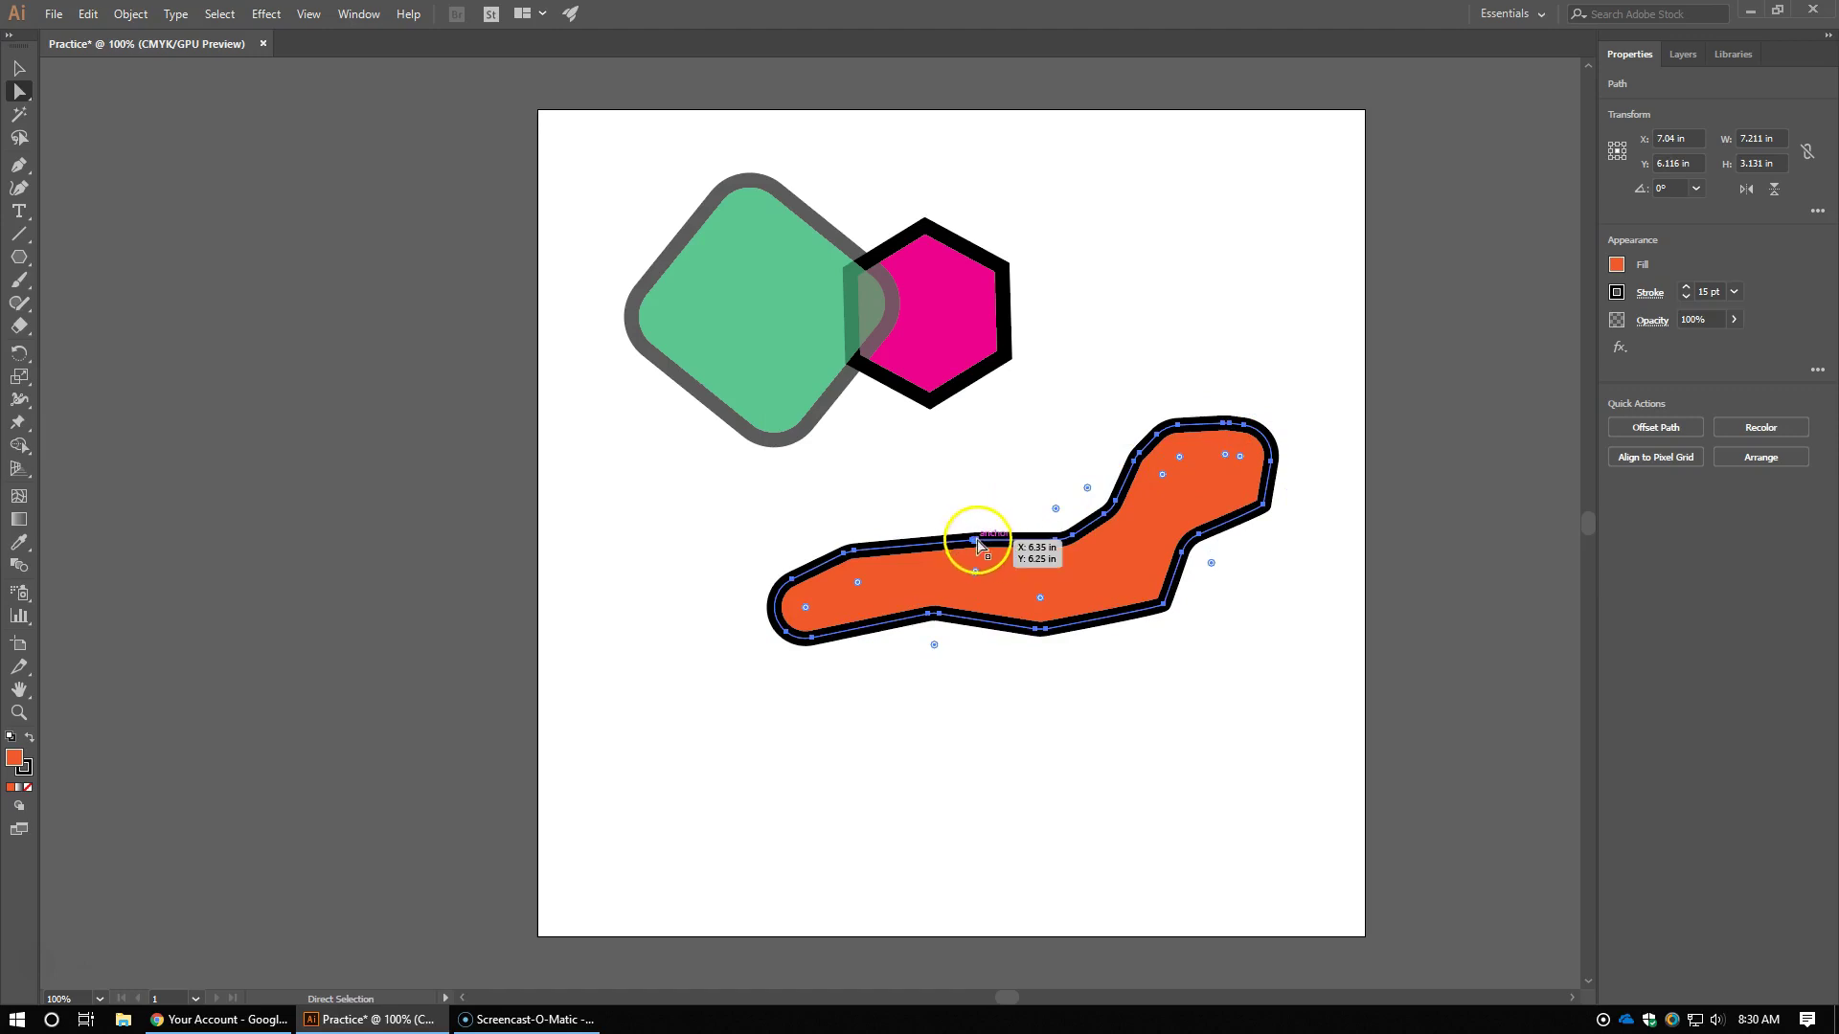
{"action": "left_click_drag", "start_coordinate": [977, 544], "coordinate": [939, 552]}
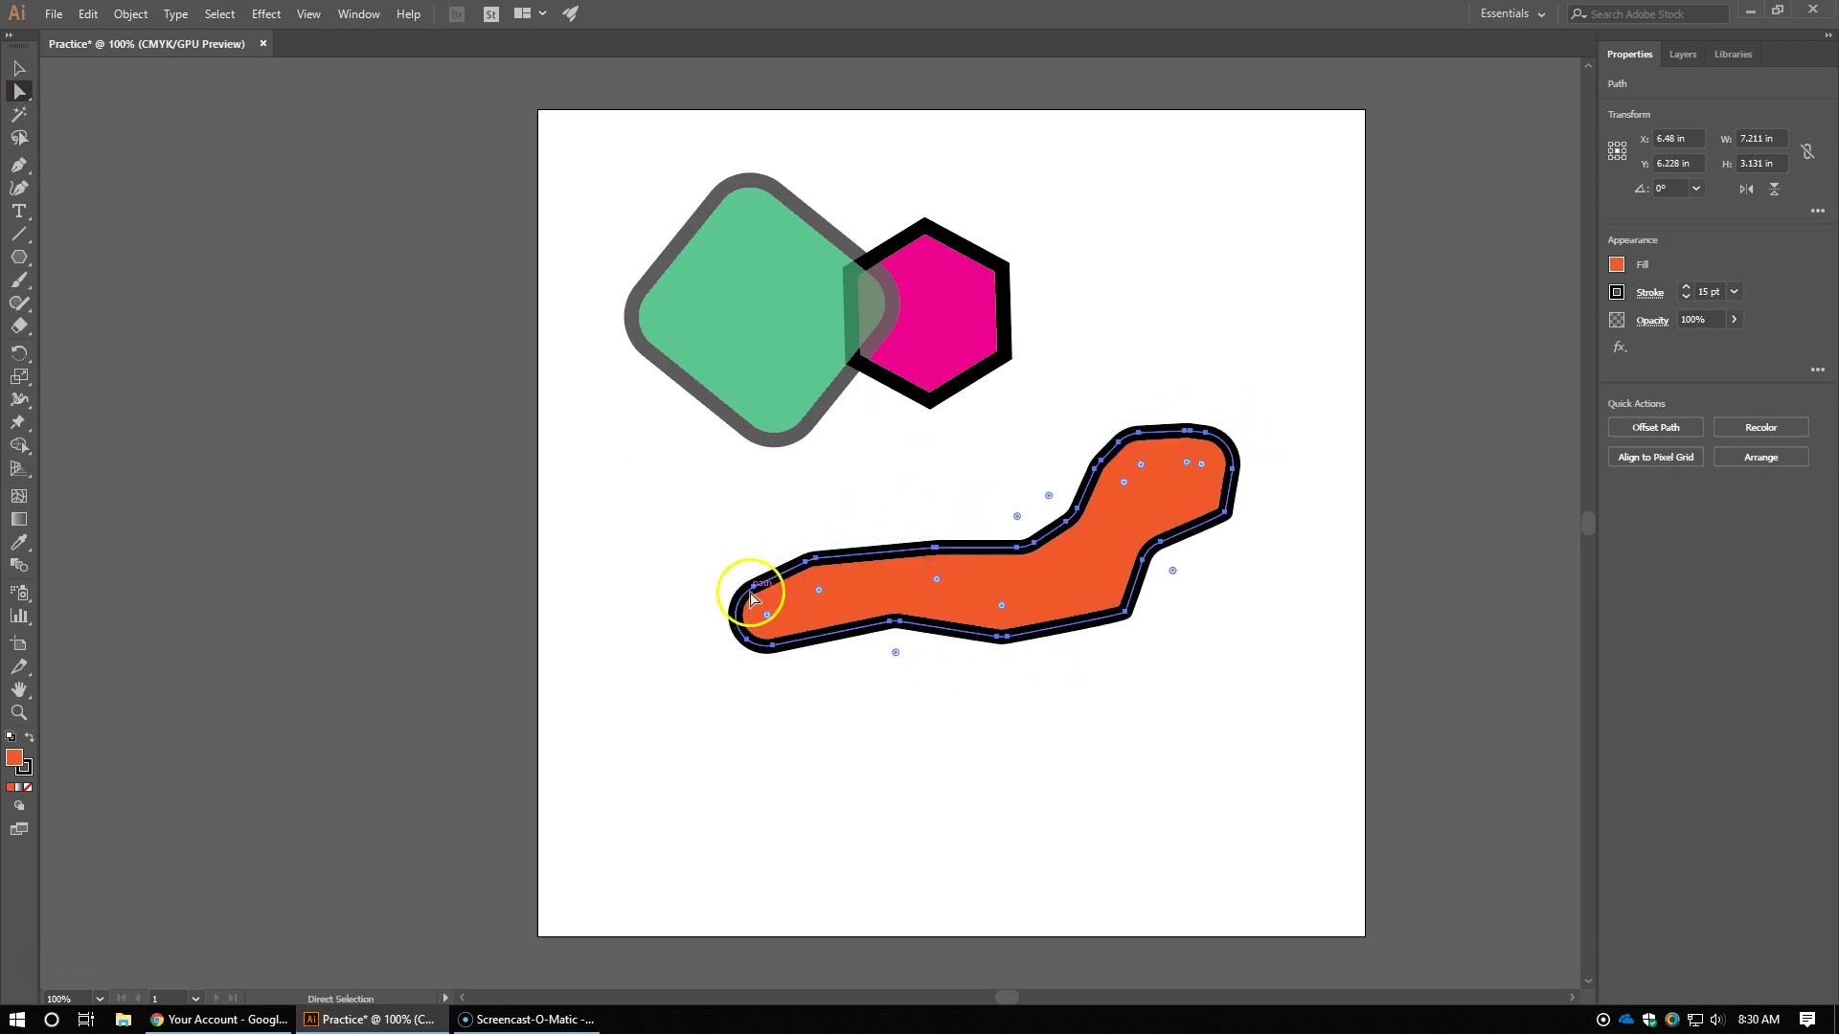
{"action": "mouse_move", "coordinate": [750, 594]}
{"action": "left_mouse_down"}
{"action": "mouse_move", "coordinate": [731, 587]}
{"action": "mouse_move", "coordinate": [745, 597]}
{"action": "left_mouse_up"}
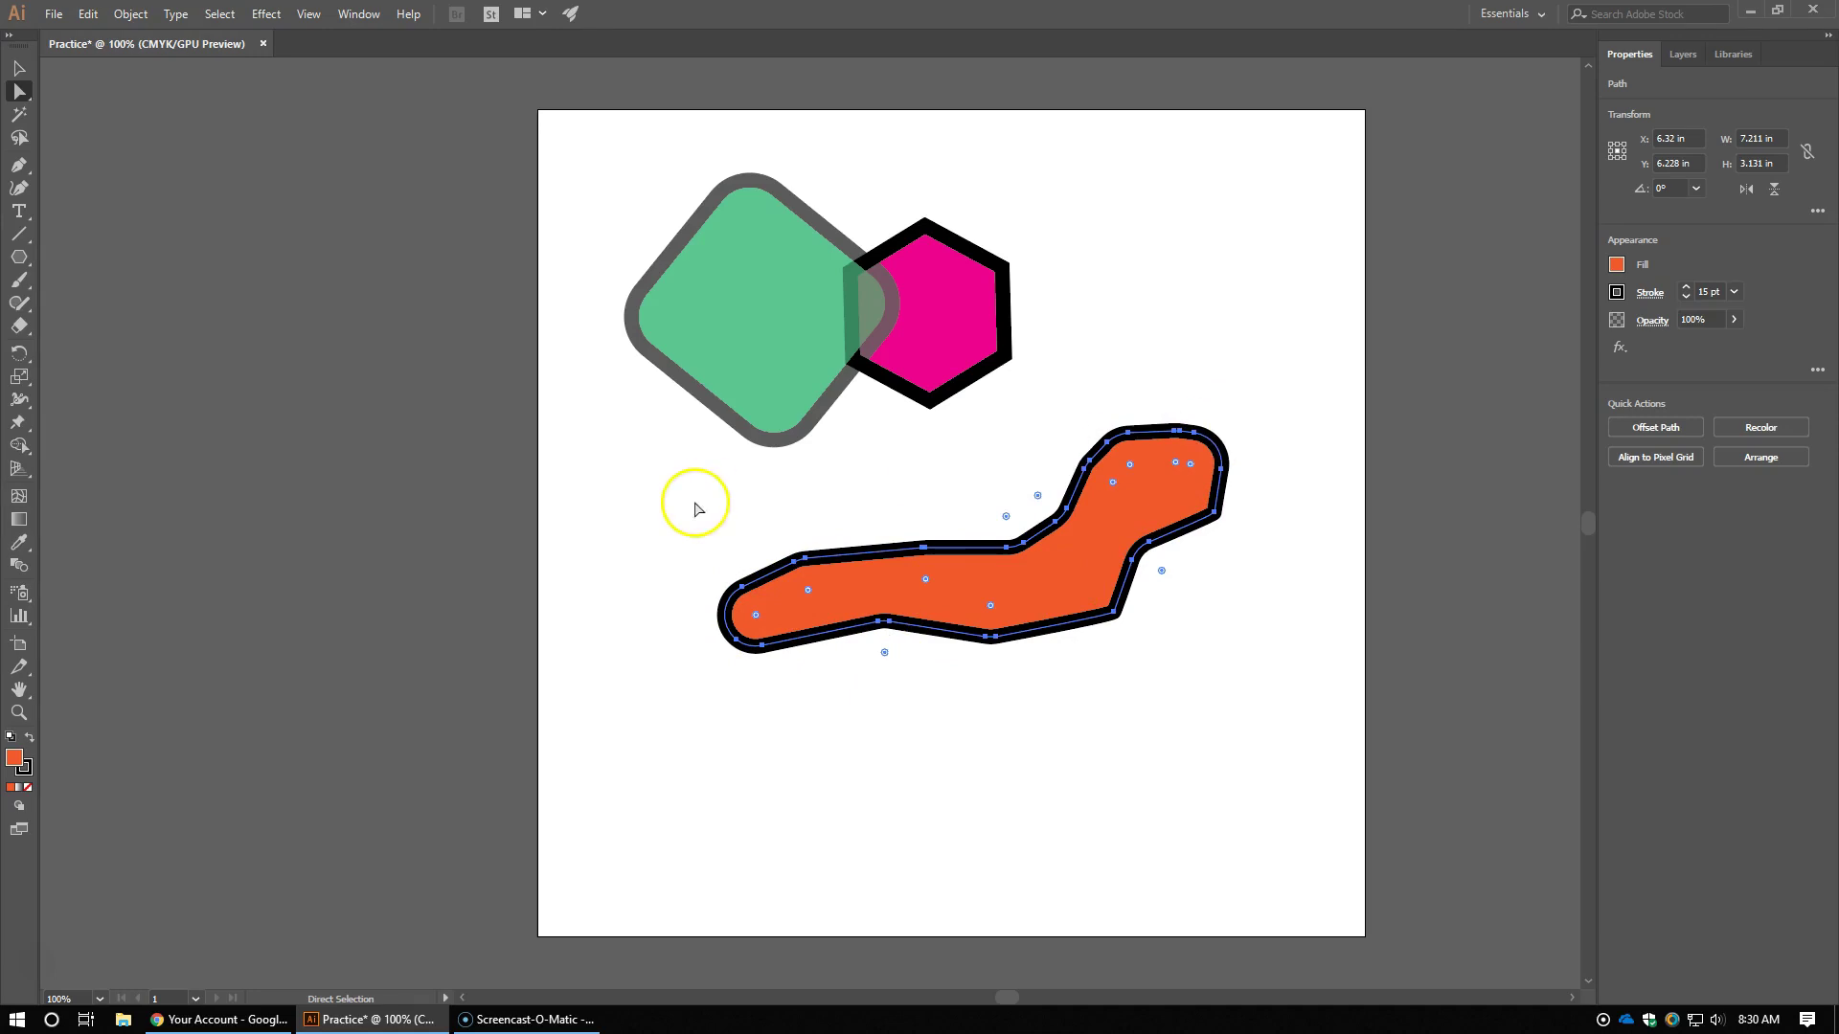
{"action": "left_click", "coordinate": [21, 65]}
{"action": "left_click_drag", "start_coordinate": [944, 536], "coordinate": [941, 454]}
Step: Send the orange blob to back via Arrange and tuck it beneath the green and pink shapes
{"action": "right_click", "coordinate": [1036, 406]}
{"action": "mouse_move", "coordinate": [1192, 712]}
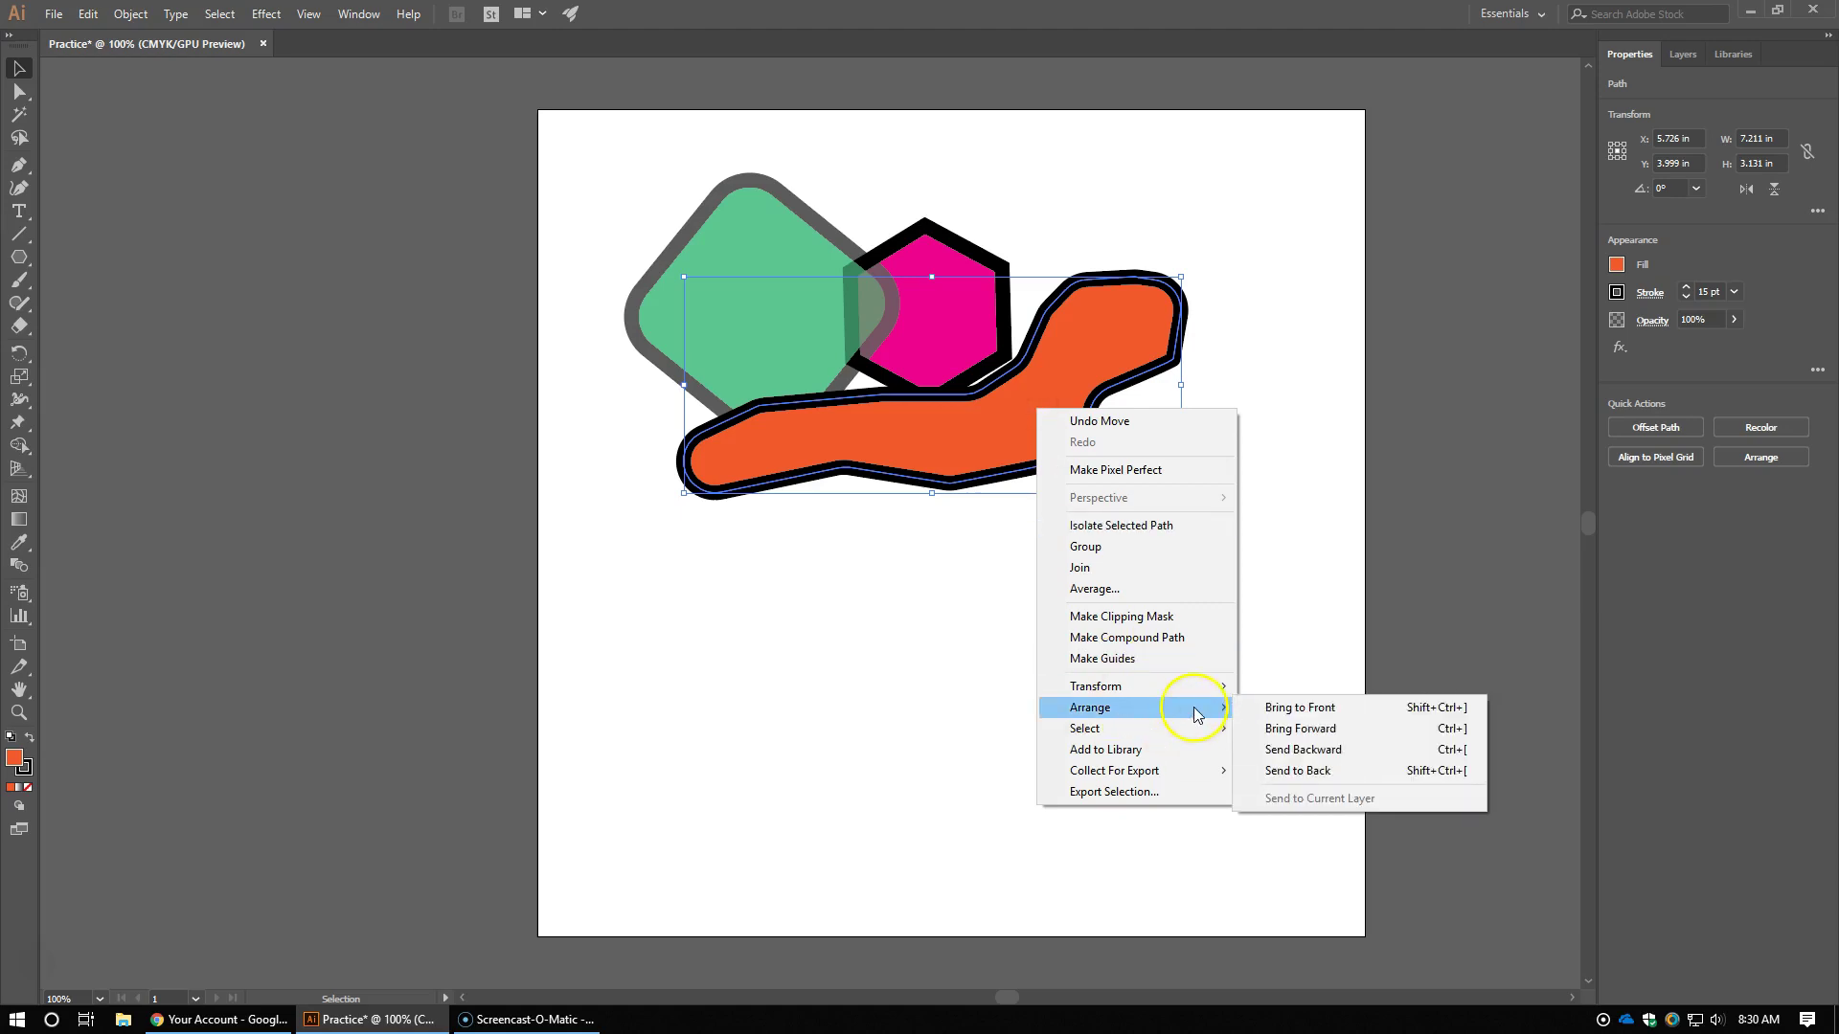
{"action": "left_click", "coordinate": [1304, 768]}
{"action": "left_click_drag", "start_coordinate": [1044, 433], "coordinate": [991, 435]}
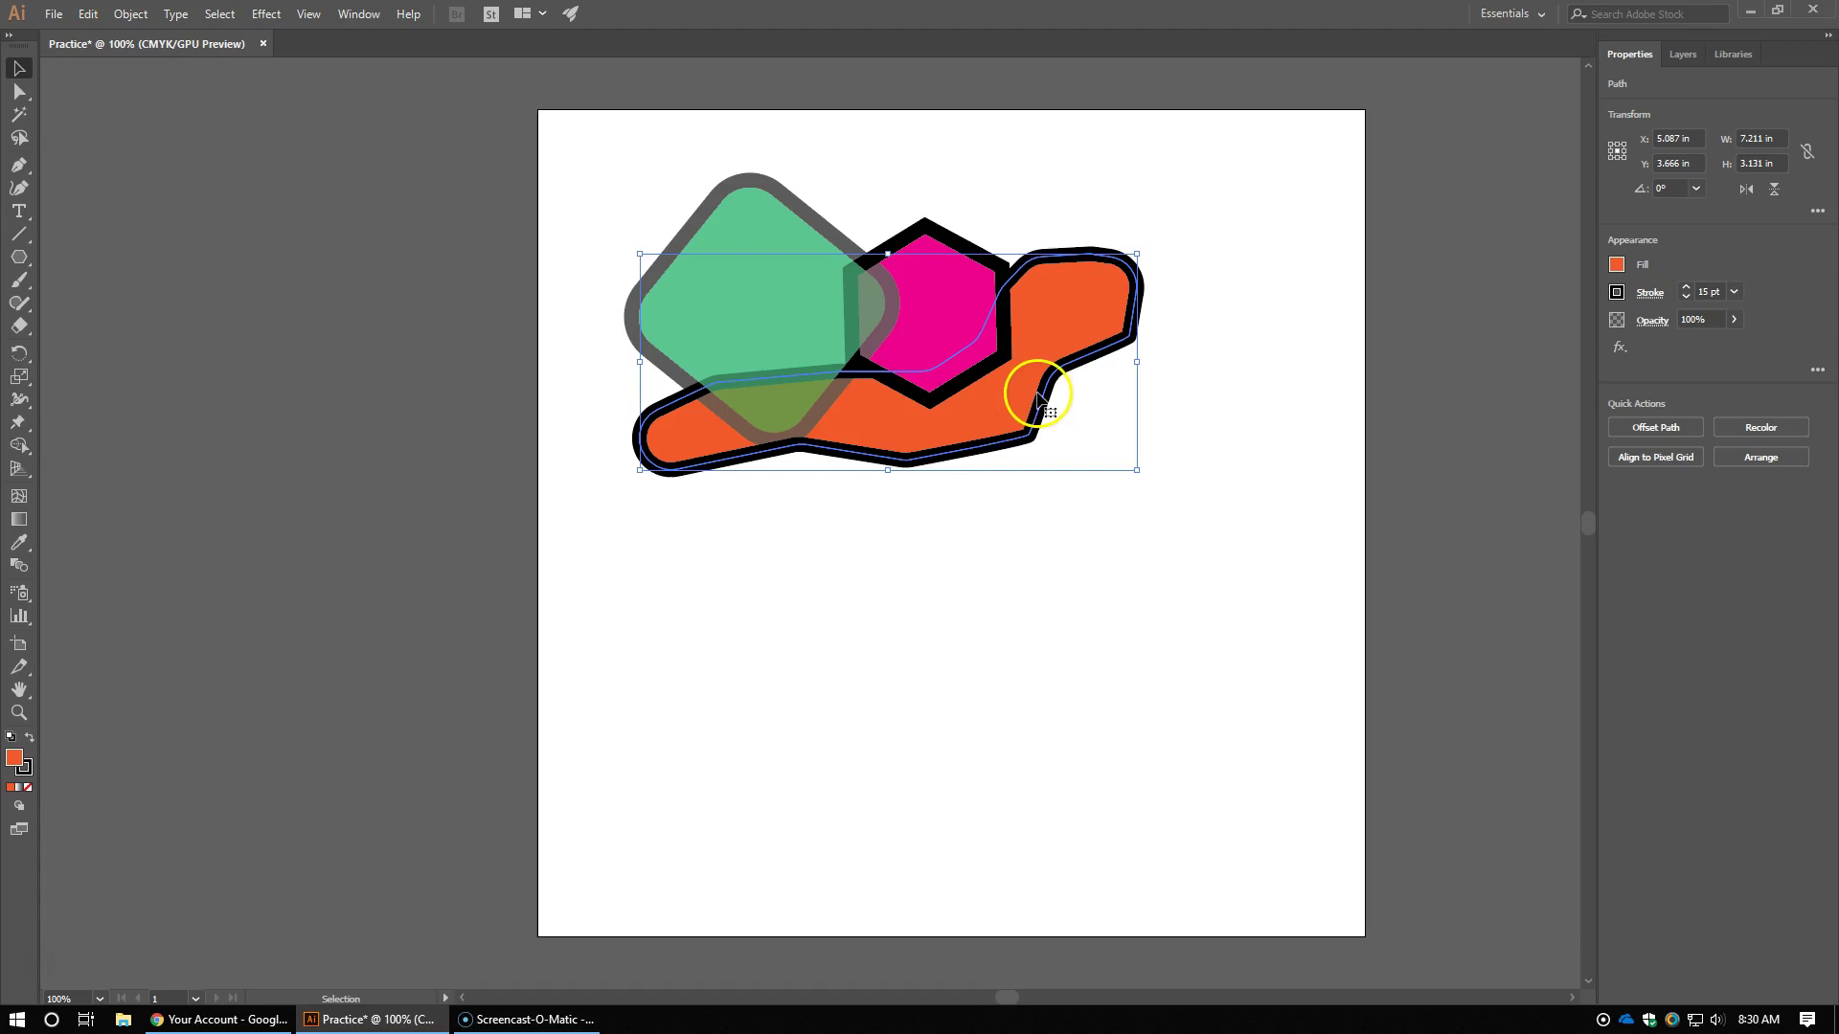
{"action": "left_click_drag", "start_coordinate": [1065, 350], "coordinate": [1053, 379]}
{"action": "left_click", "coordinate": [977, 722]}
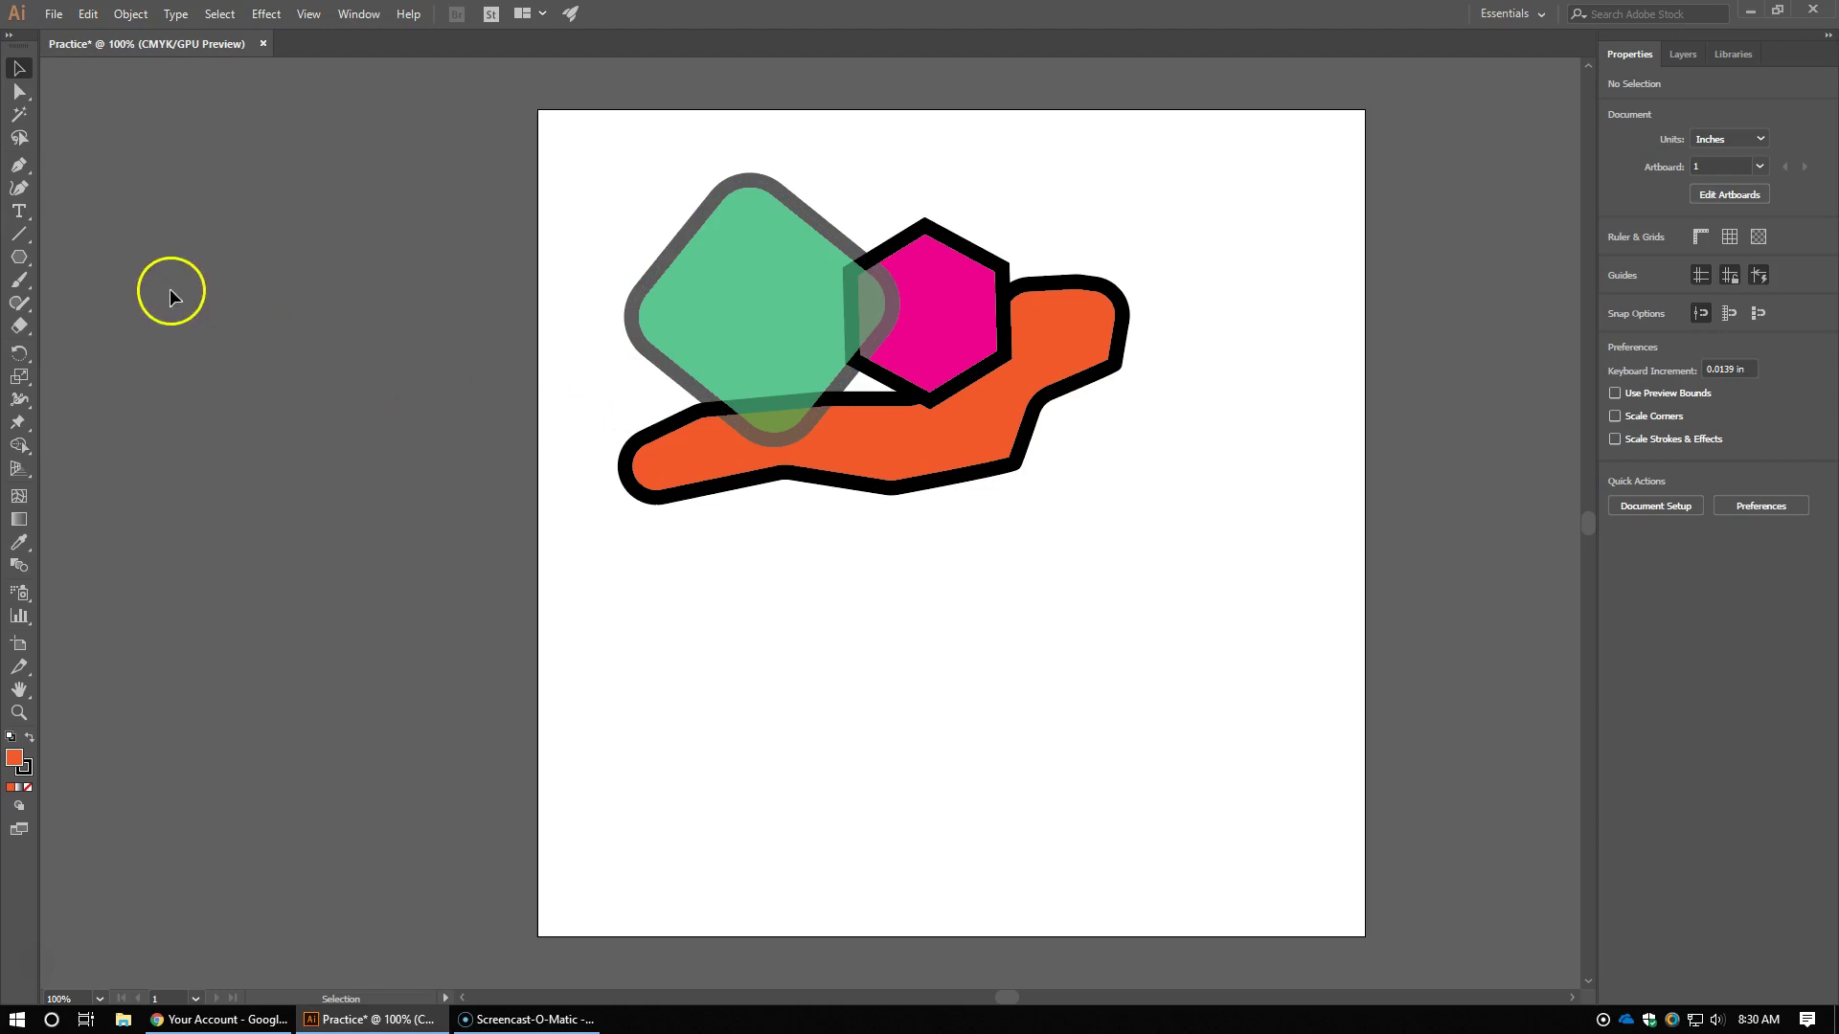
Step: Create a text box below the blob reading 'Practice' and enlarge it from 12 pt to 69 pt
{"action": "left_click", "coordinate": [19, 213]}
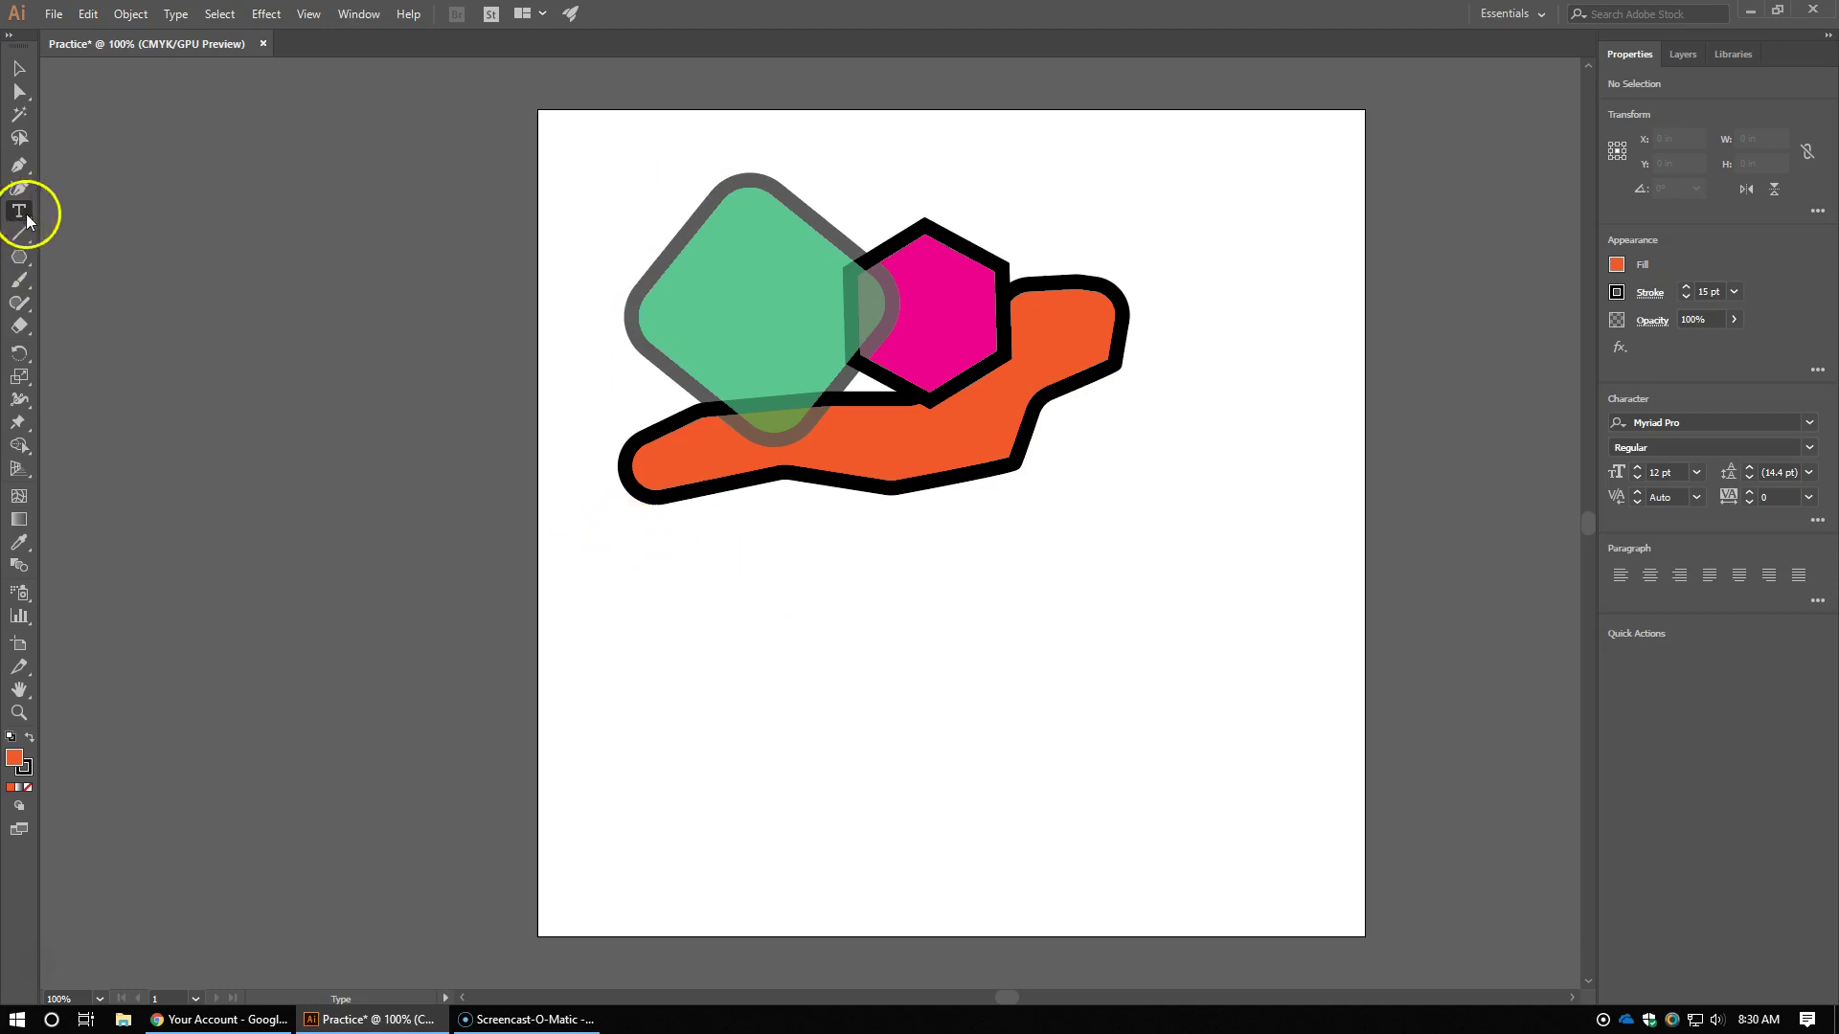
{"action": "left_click_drag", "start_coordinate": [629, 531], "coordinate": [1246, 702]}
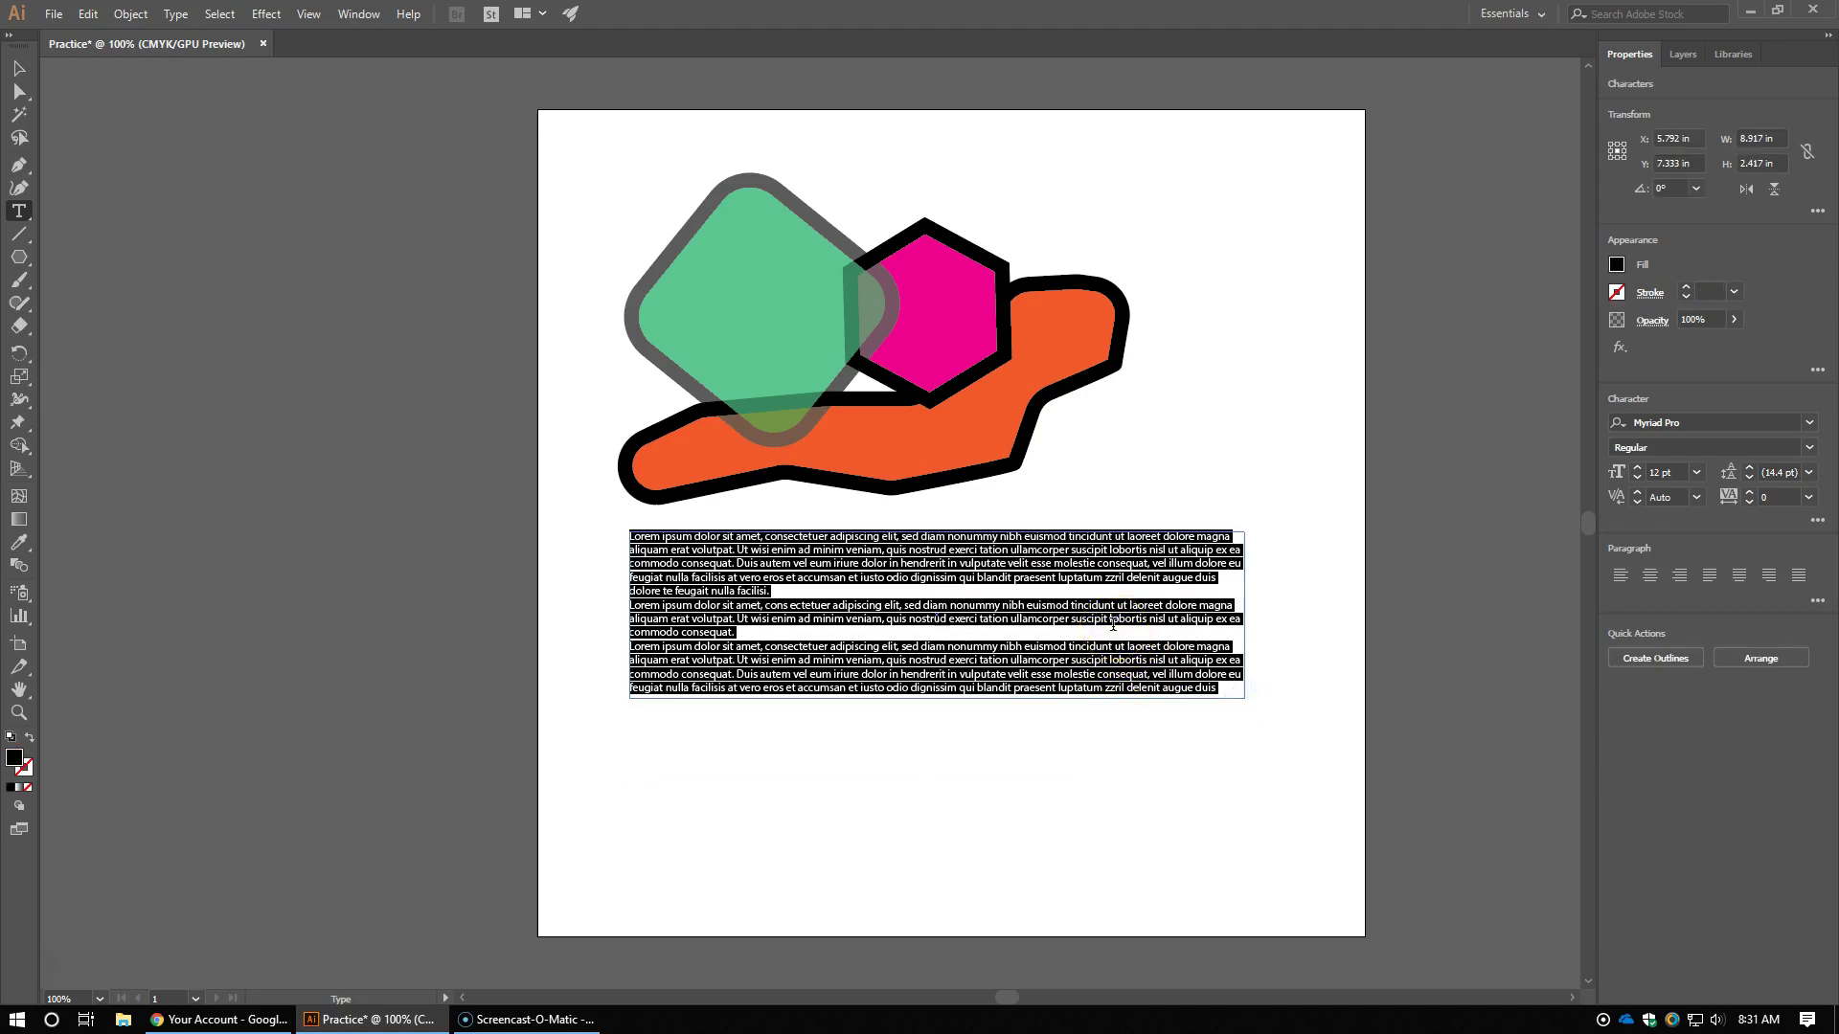
{"action": "key", "text": "BackSpace"}
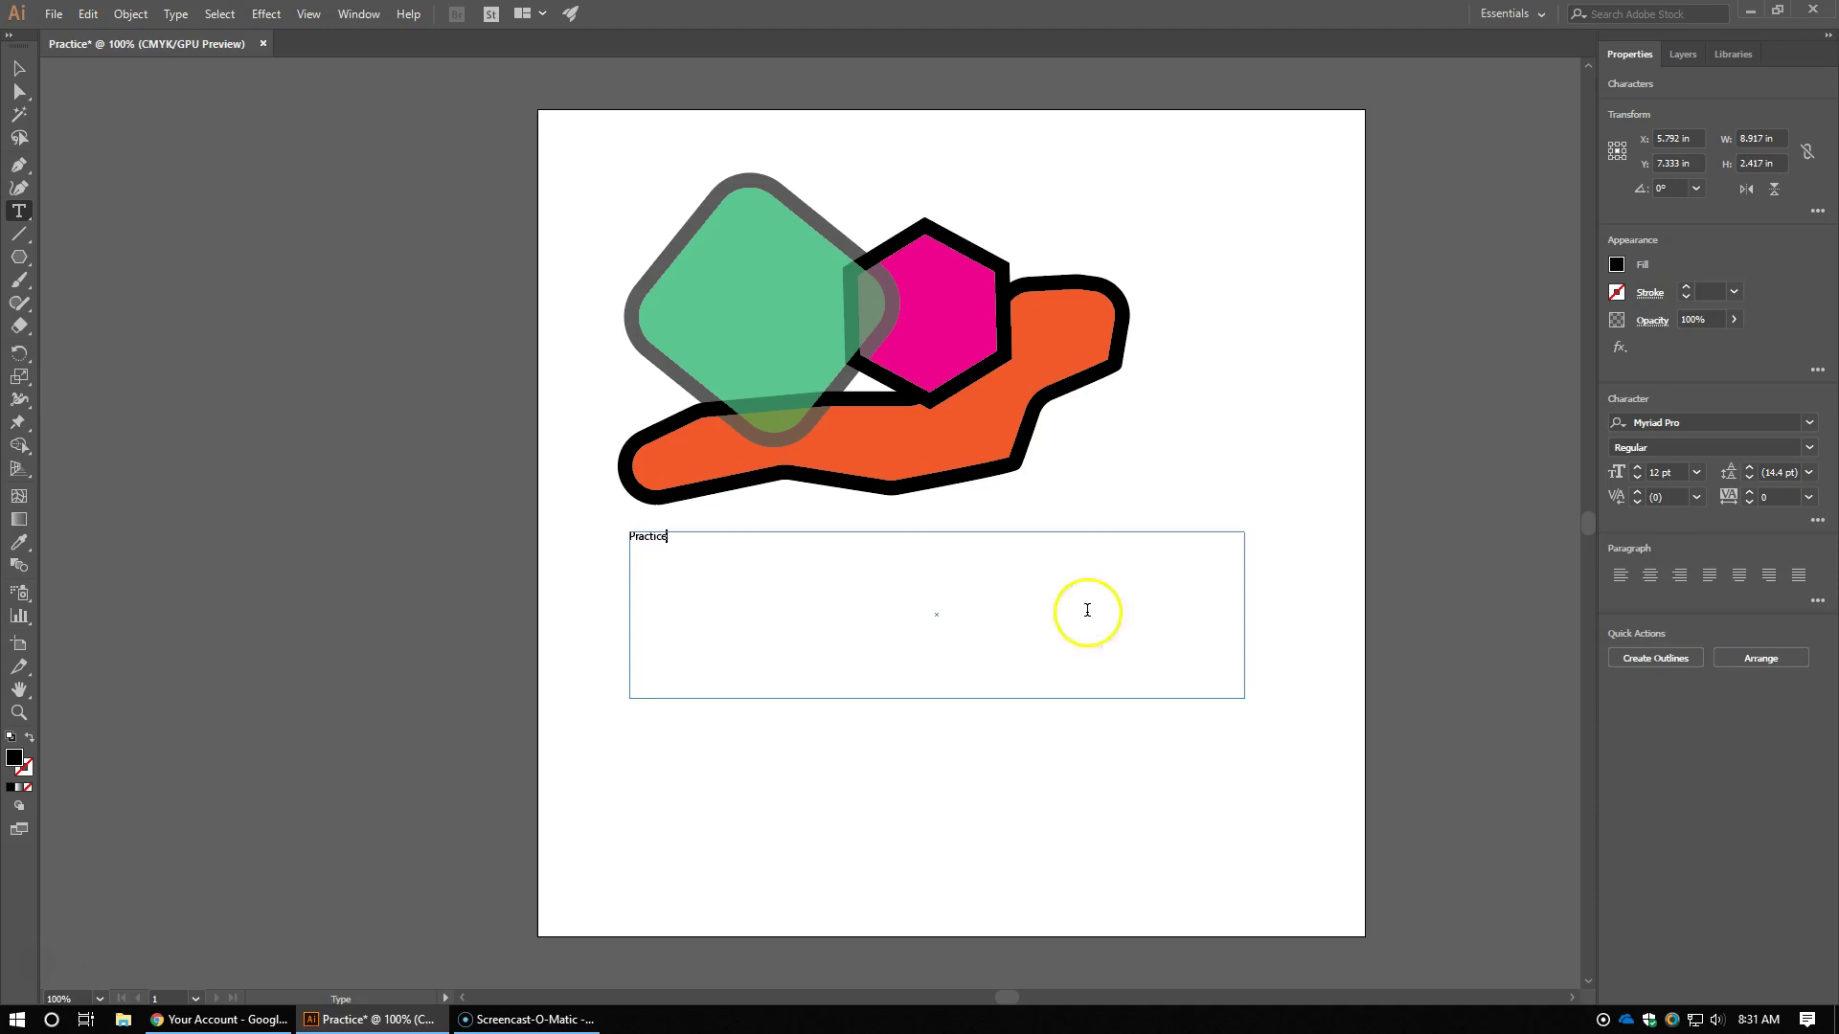
{"action": "type", "text": "Practice"}
{"action": "left_click_drag", "start_coordinate": [668, 536], "coordinate": [605, 533]}
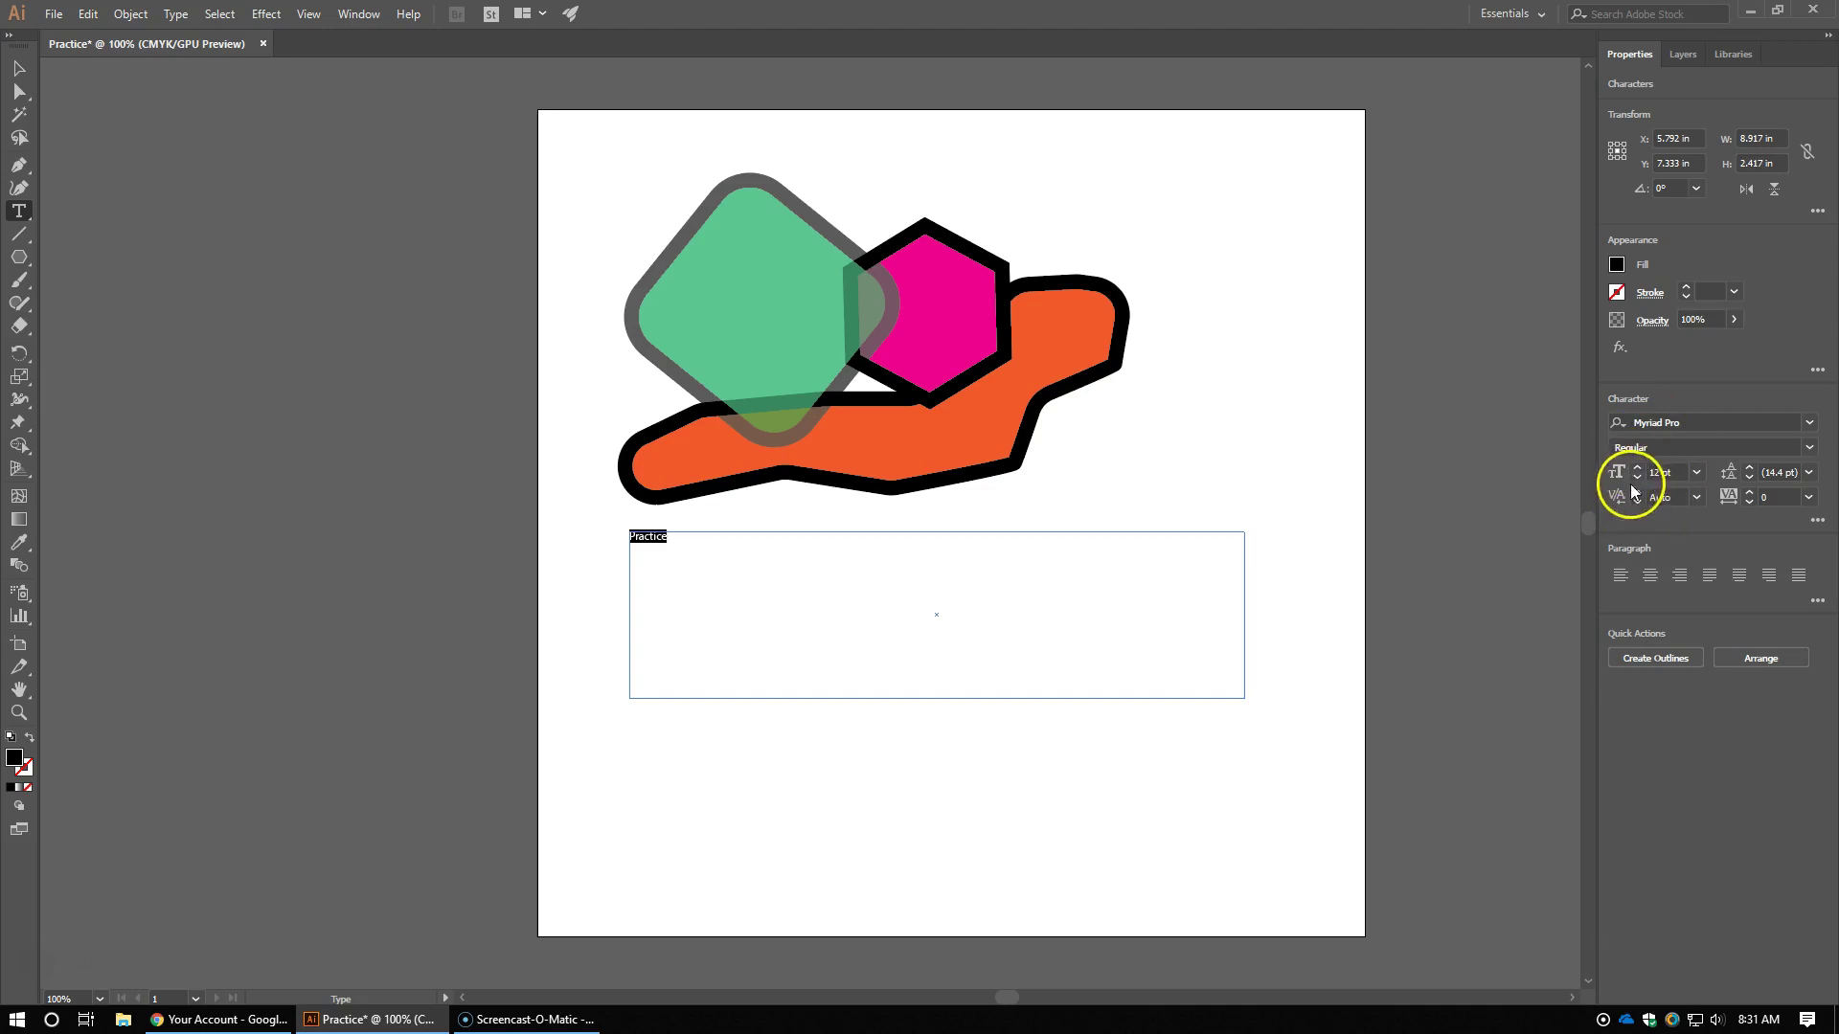
{"action": "left_click_drag", "start_coordinate": [1639, 468], "coordinate": [1639, 469]}
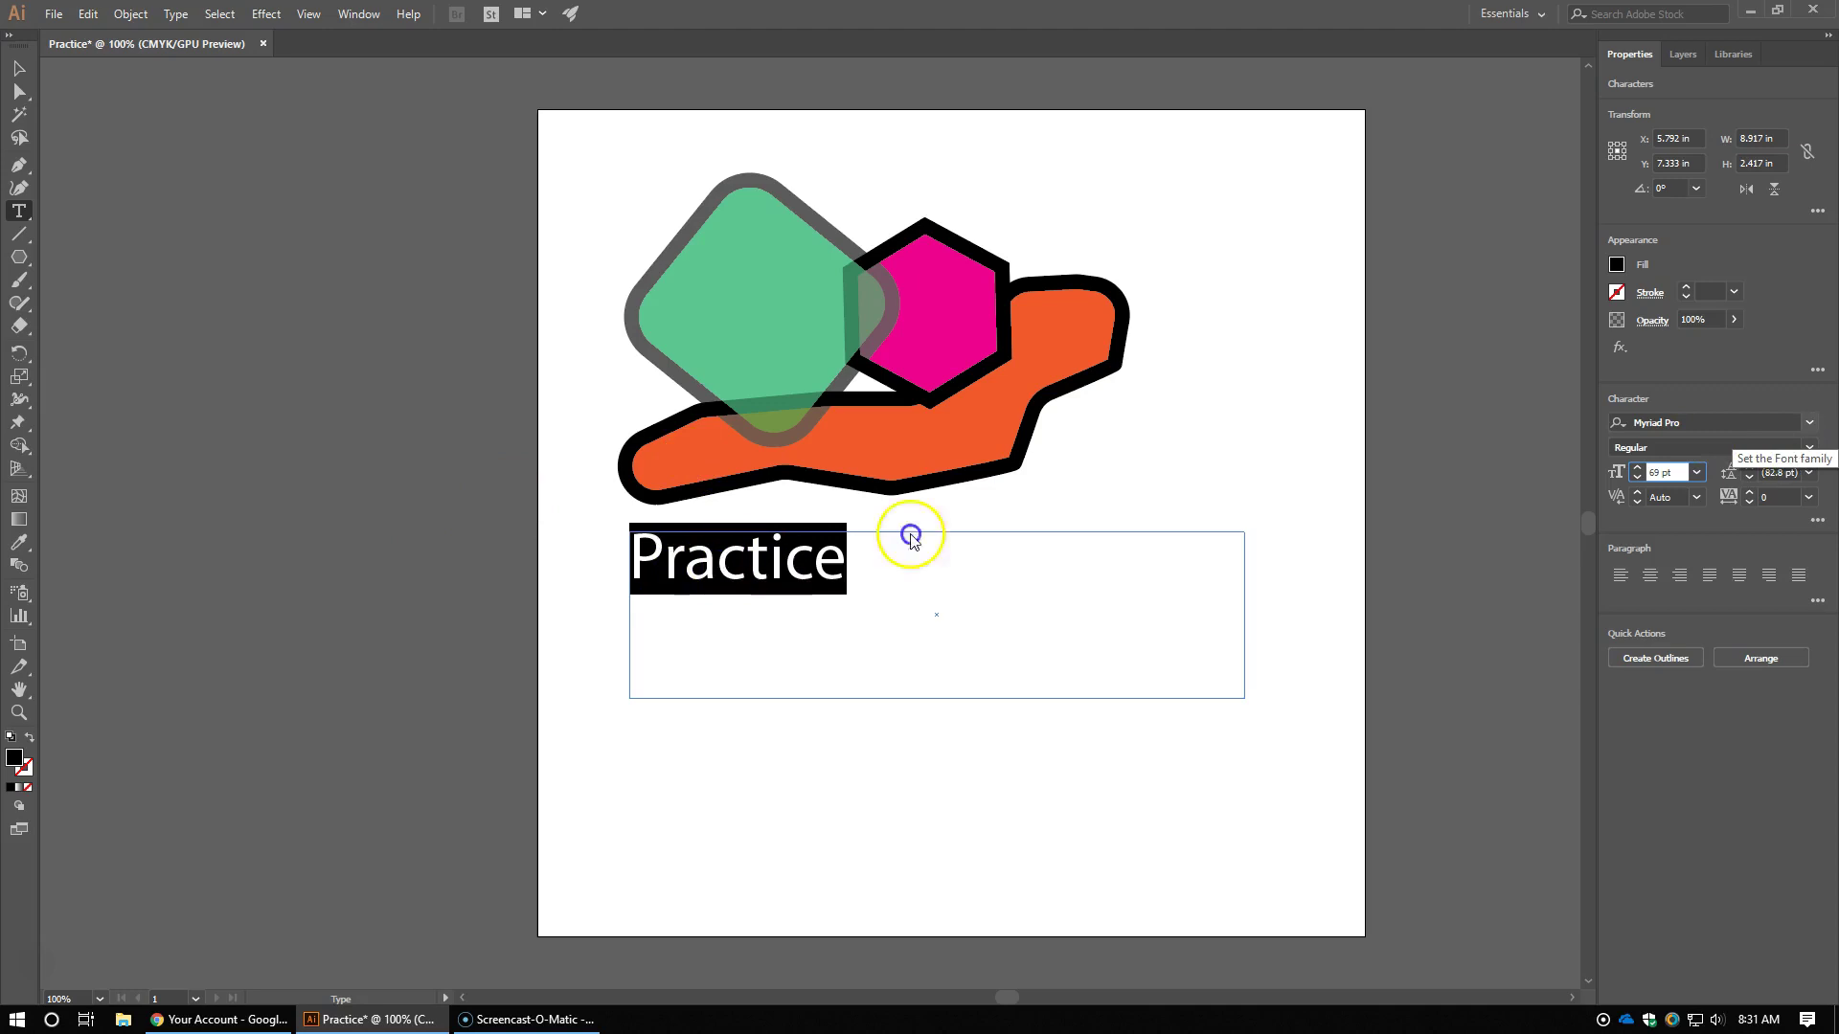
Step: Change the Practice text's font to Agency FB
{"action": "left_click", "coordinate": [1808, 425]}
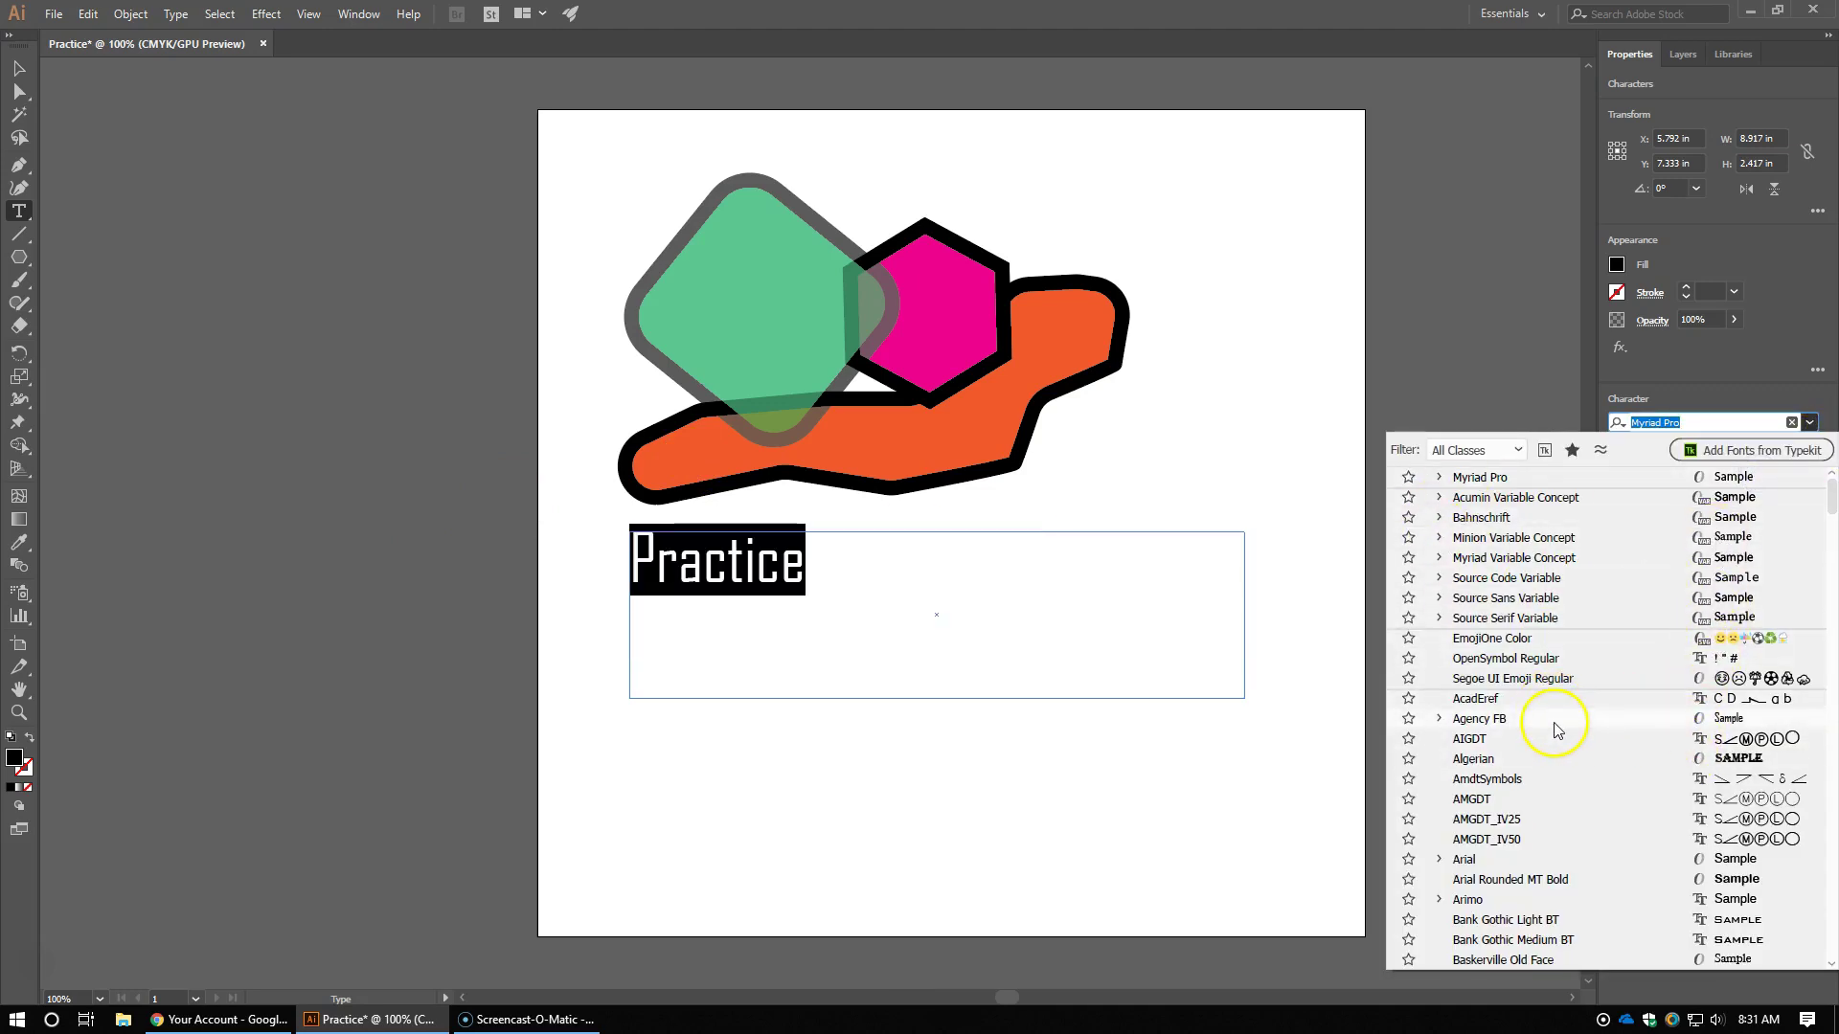
{"action": "left_click", "coordinate": [1500, 720]}
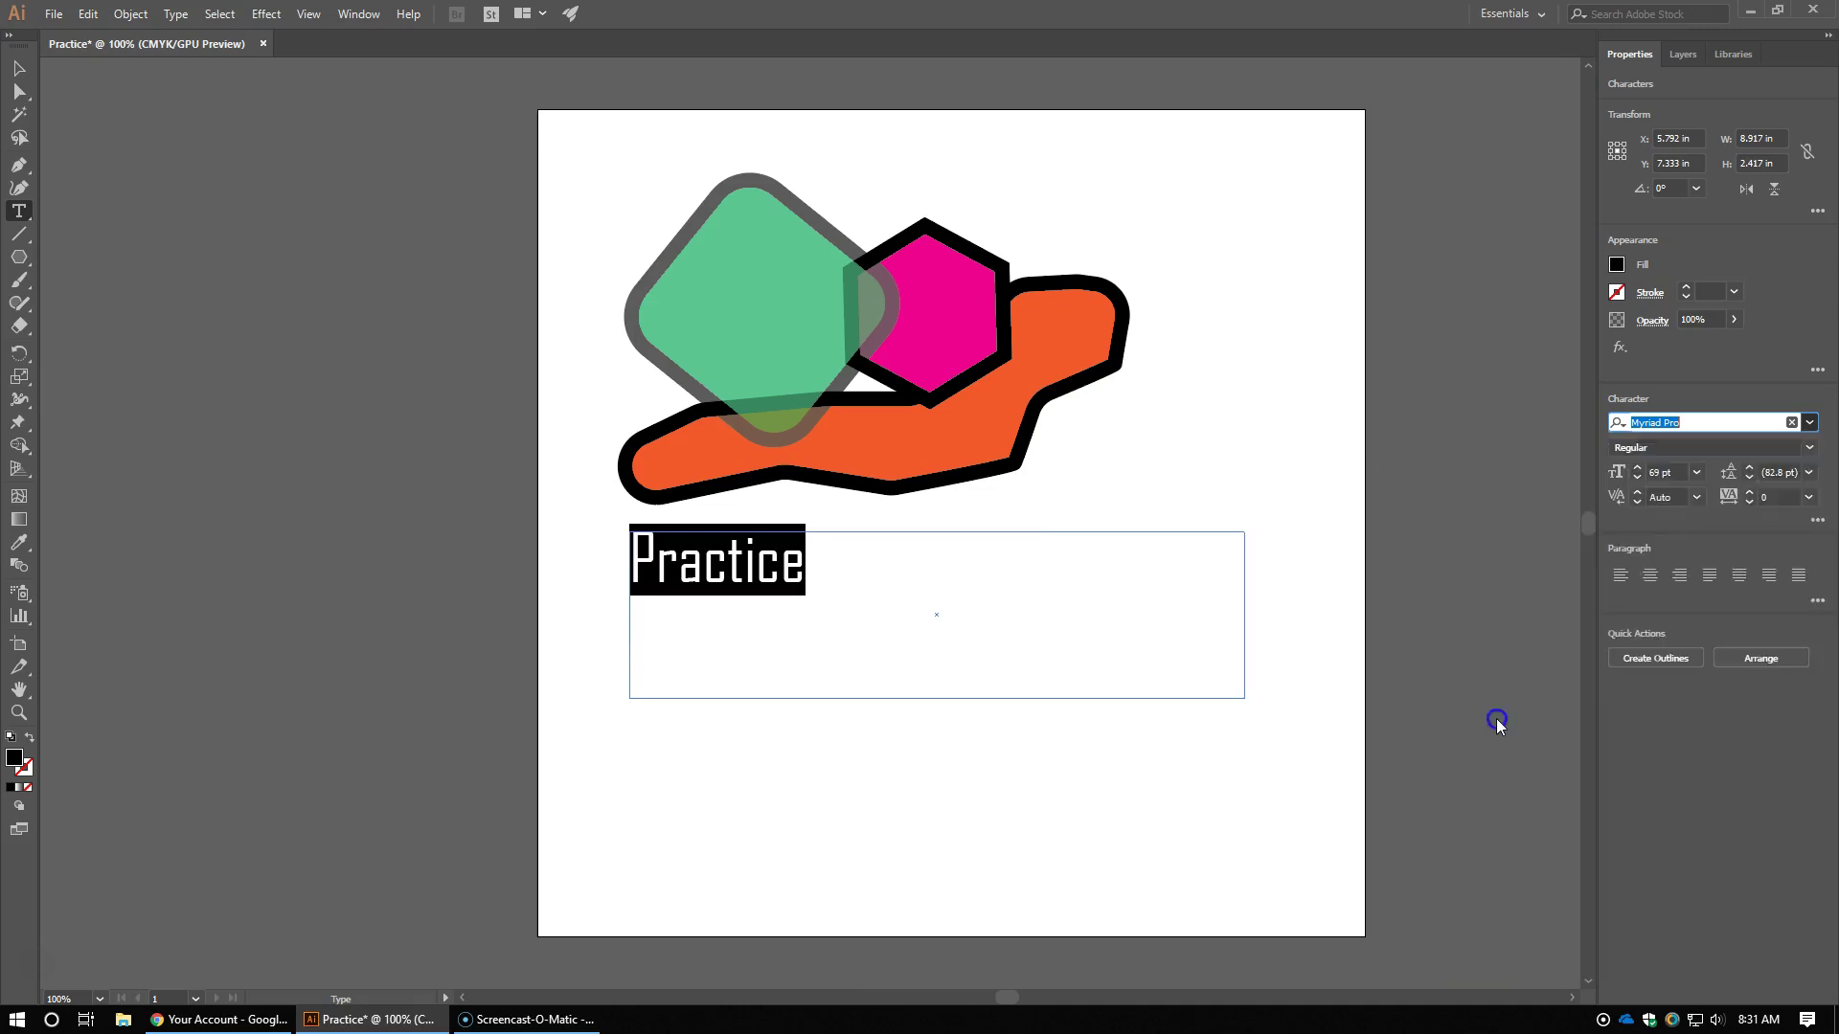
{"action": "left_click", "coordinate": [17, 61]}
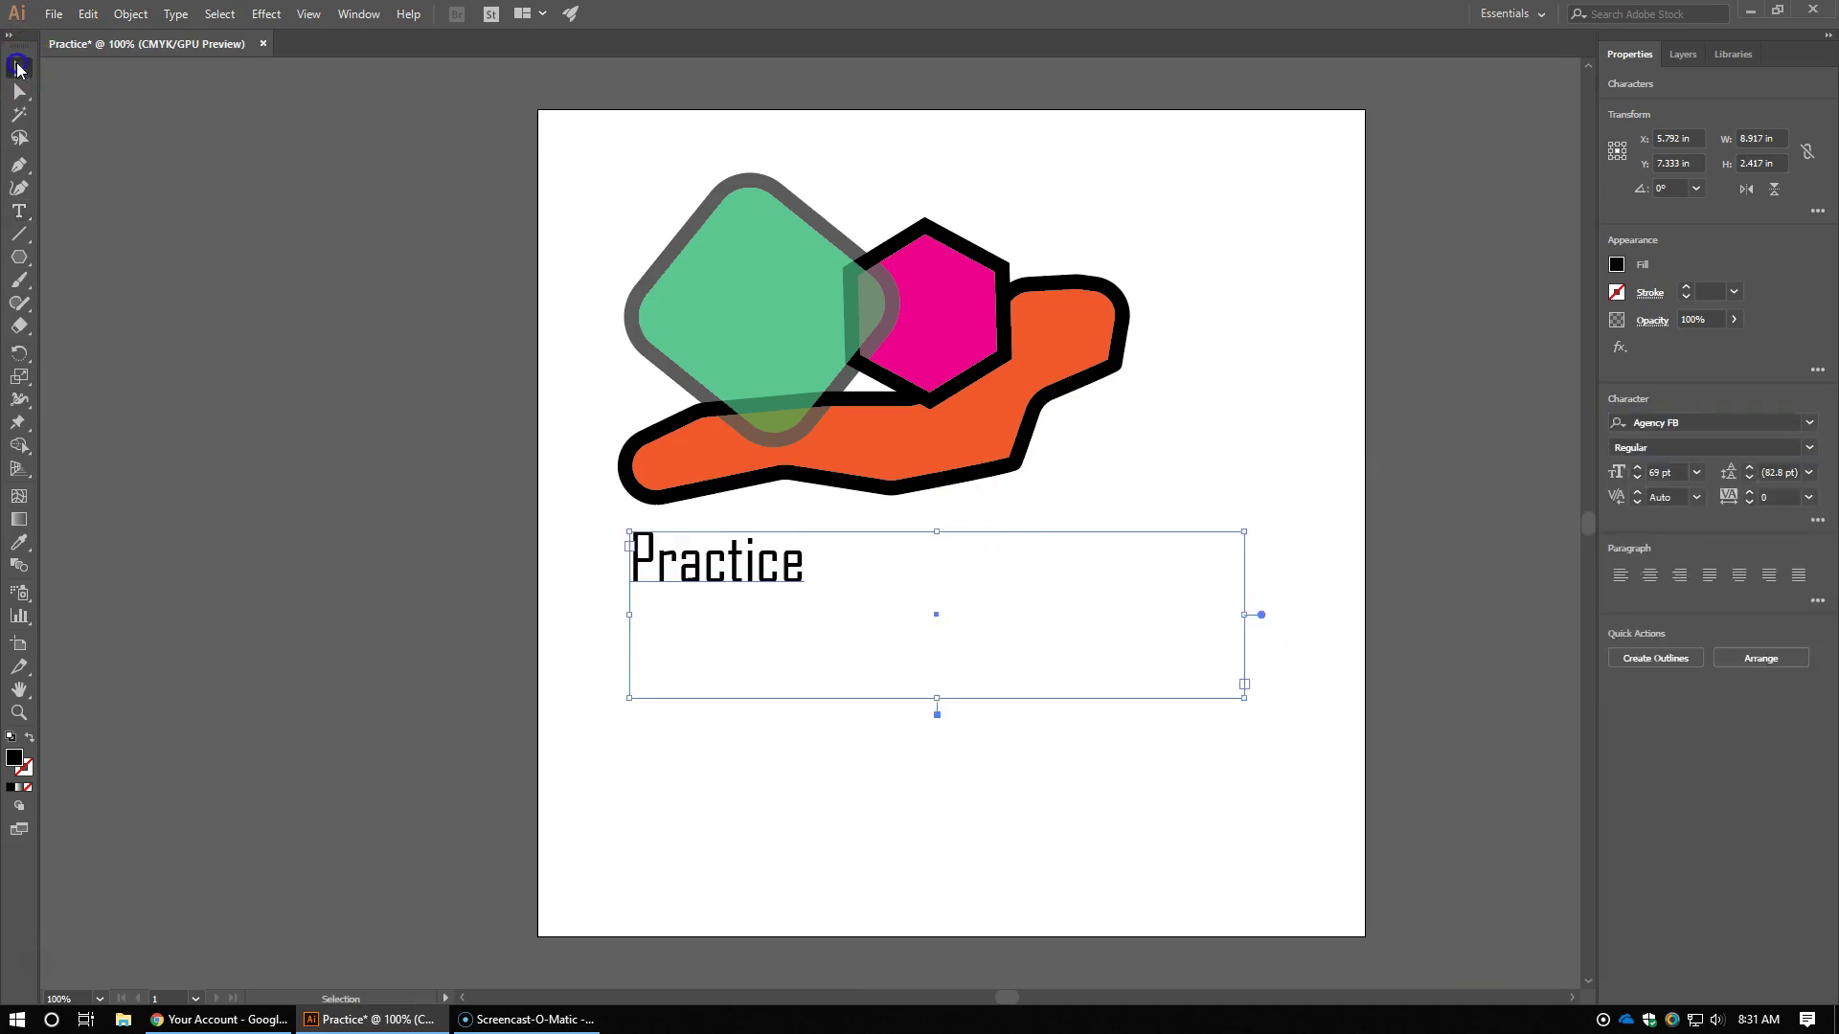
{"action": "left_click", "coordinate": [1247, 442]}
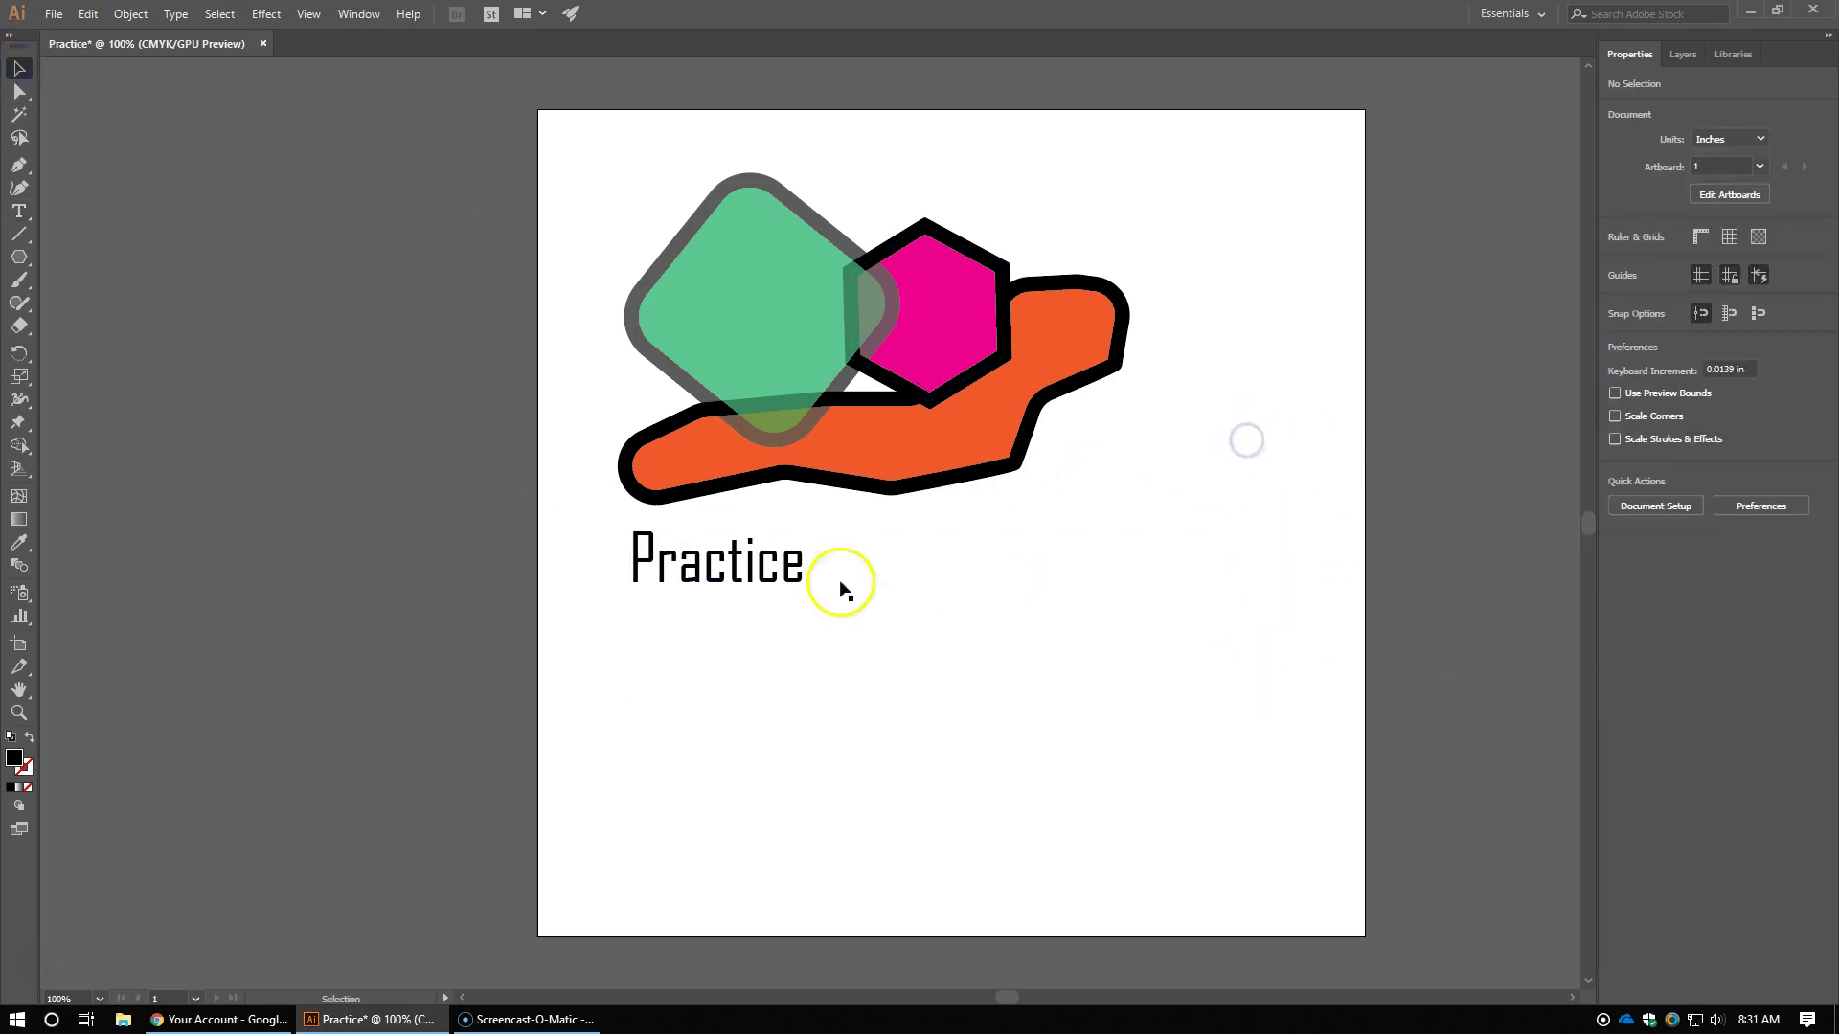
Step: Shrink the Practice text frame to fit the word and move it just under the orange blob
{"action": "left_click", "coordinate": [713, 565]}
{"action": "left_click_drag", "start_coordinate": [1247, 699], "coordinate": [1021, 642]}
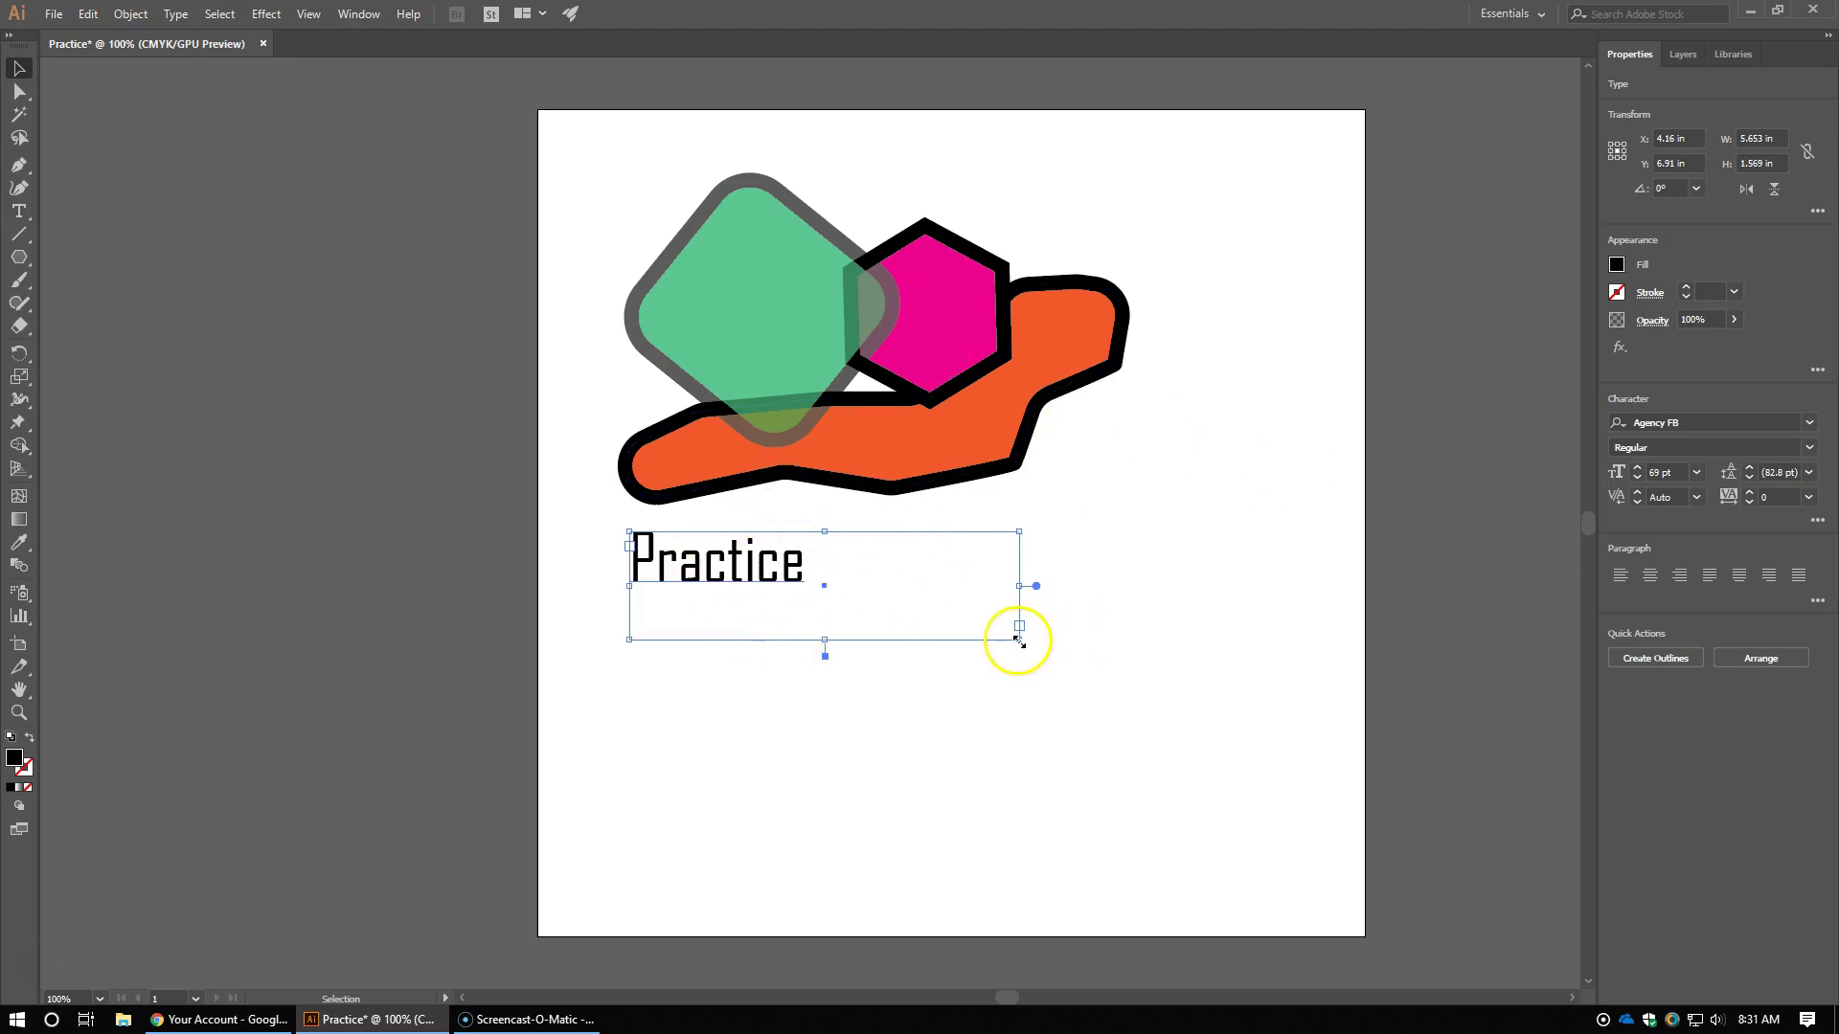
{"action": "left_click_drag", "start_coordinate": [1019, 639], "coordinate": [883, 625]}
{"action": "left_click_drag", "start_coordinate": [720, 580], "coordinate": [805, 556]}
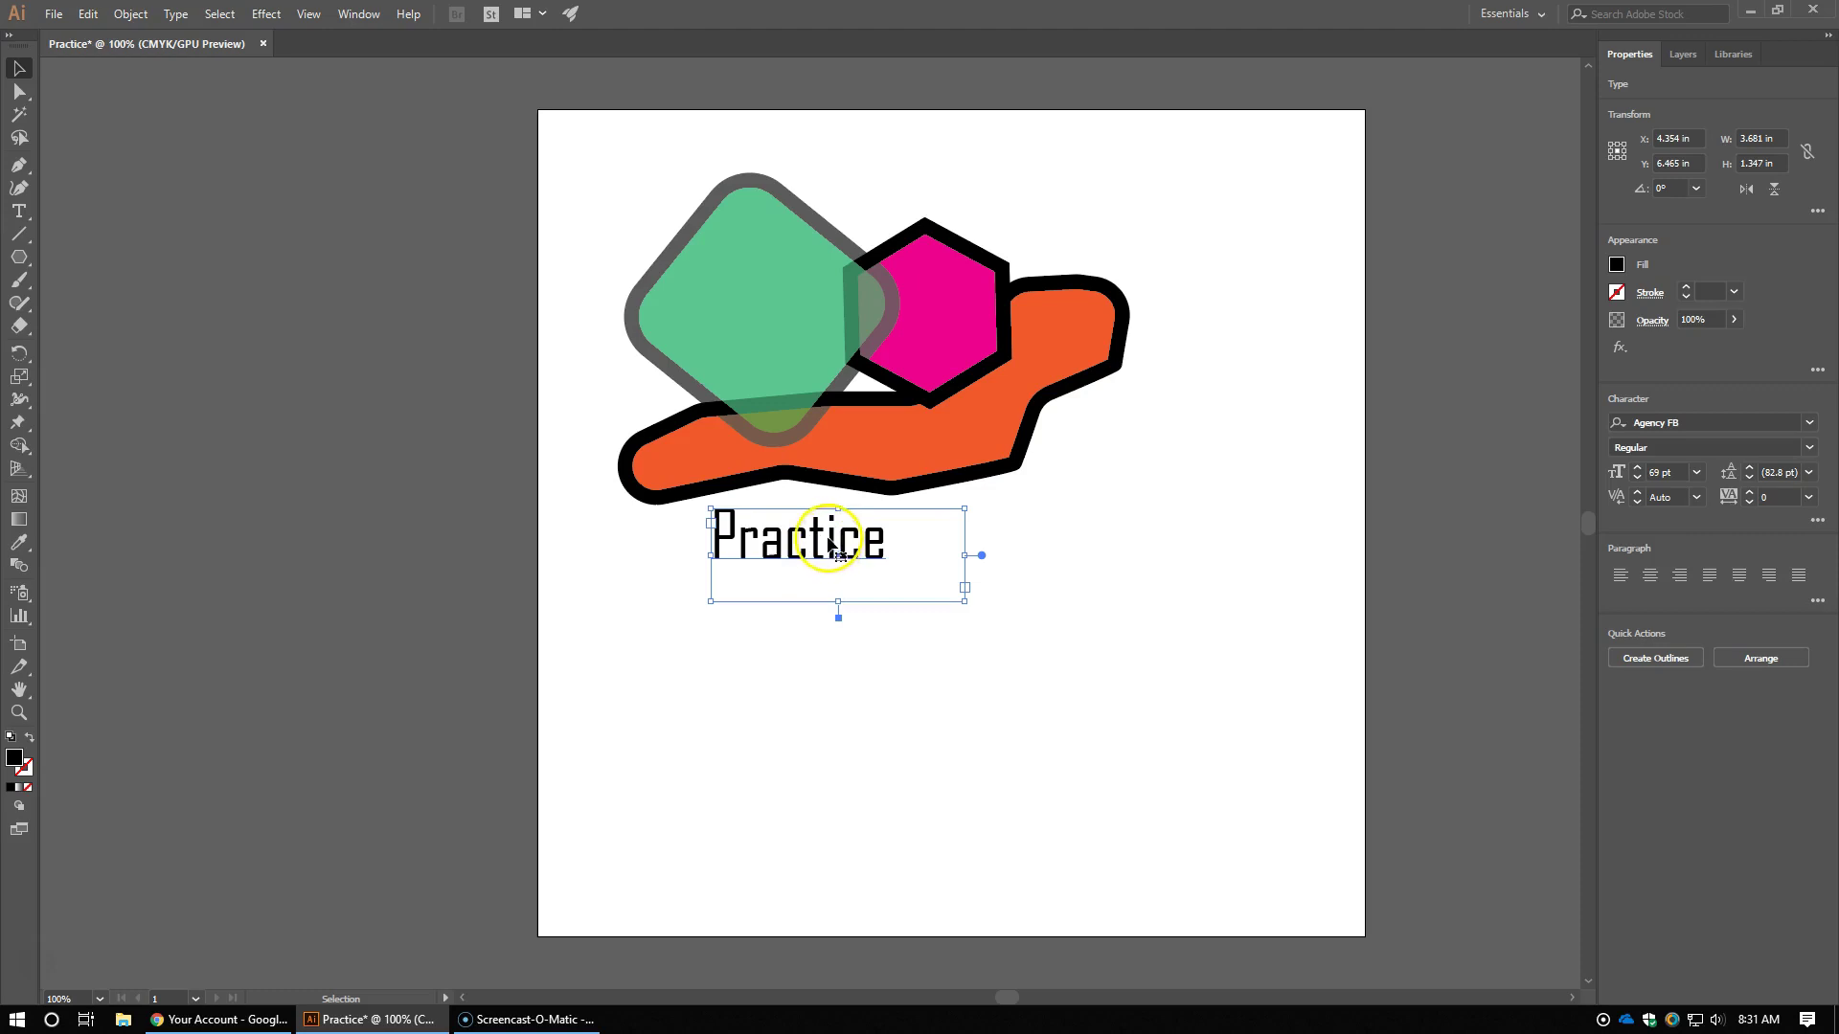
{"action": "left_click_drag", "start_coordinate": [827, 548], "coordinate": [812, 551]}
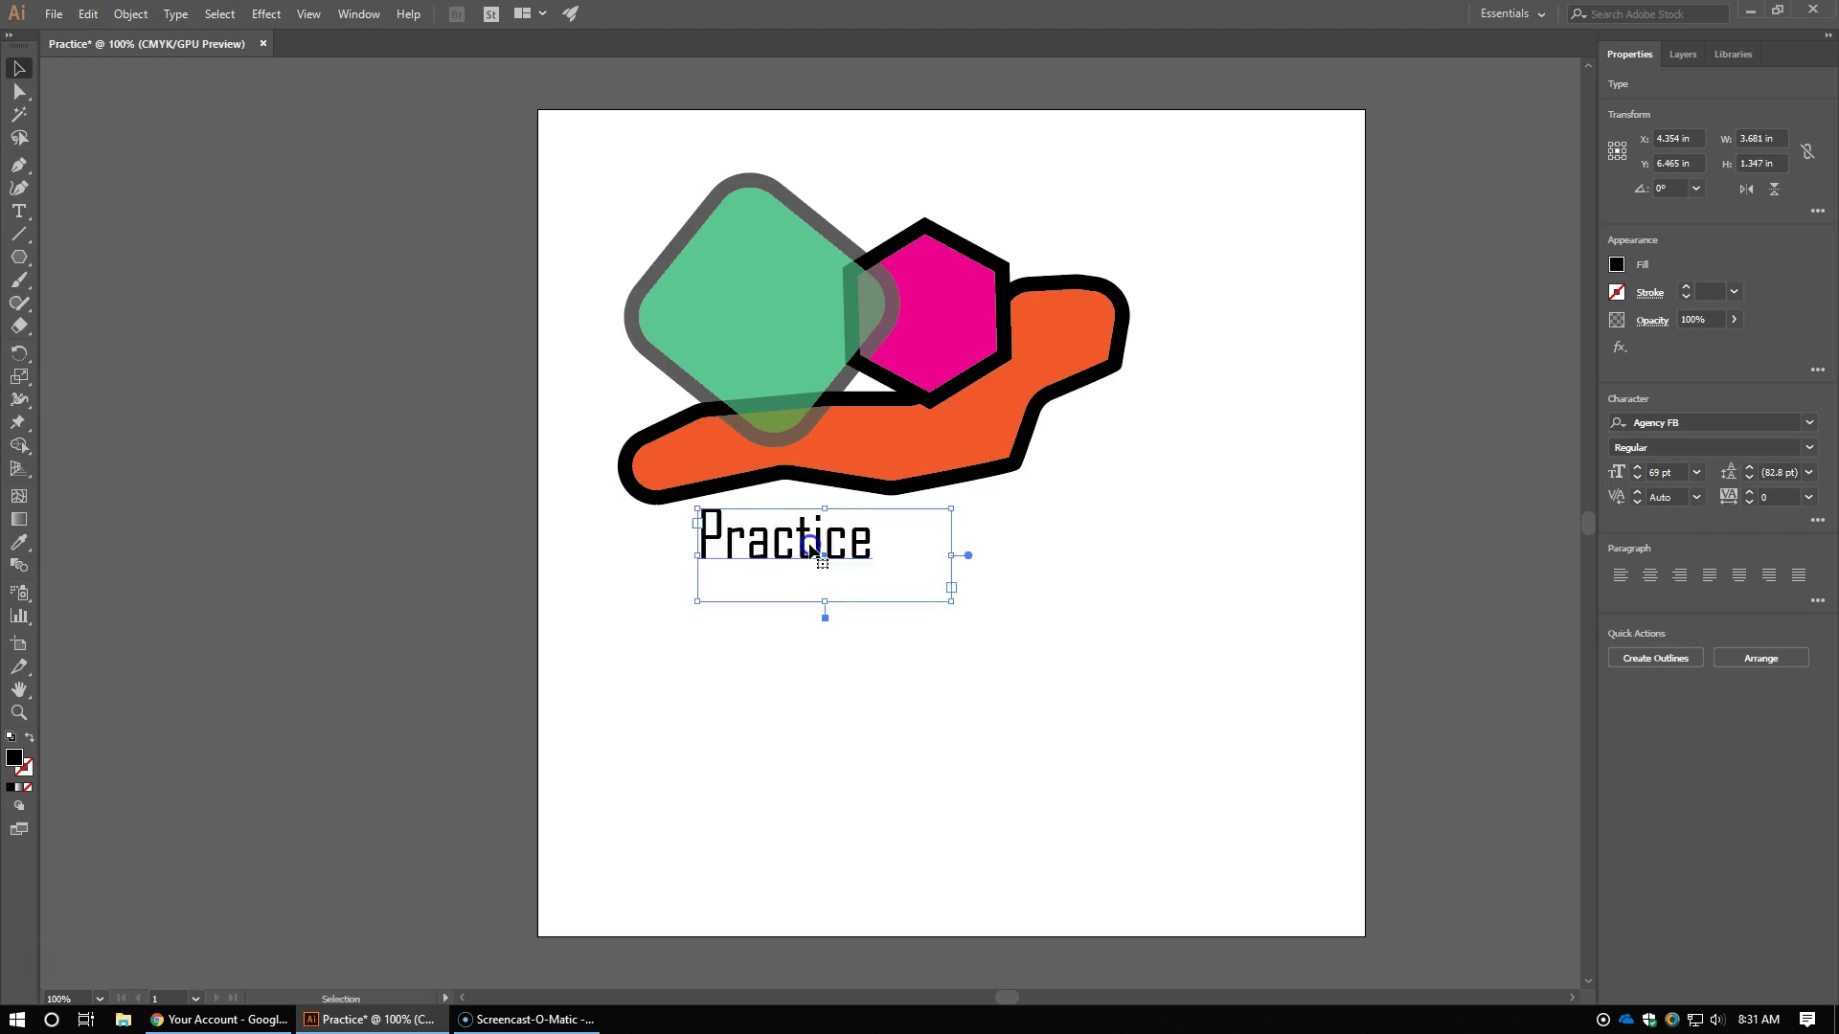
Step: Draw an arc with the default Arc Segment options and move it to the lower right
{"action": "left_click", "coordinate": [20, 236]}
{"action": "left_click", "coordinate": [107, 257]}
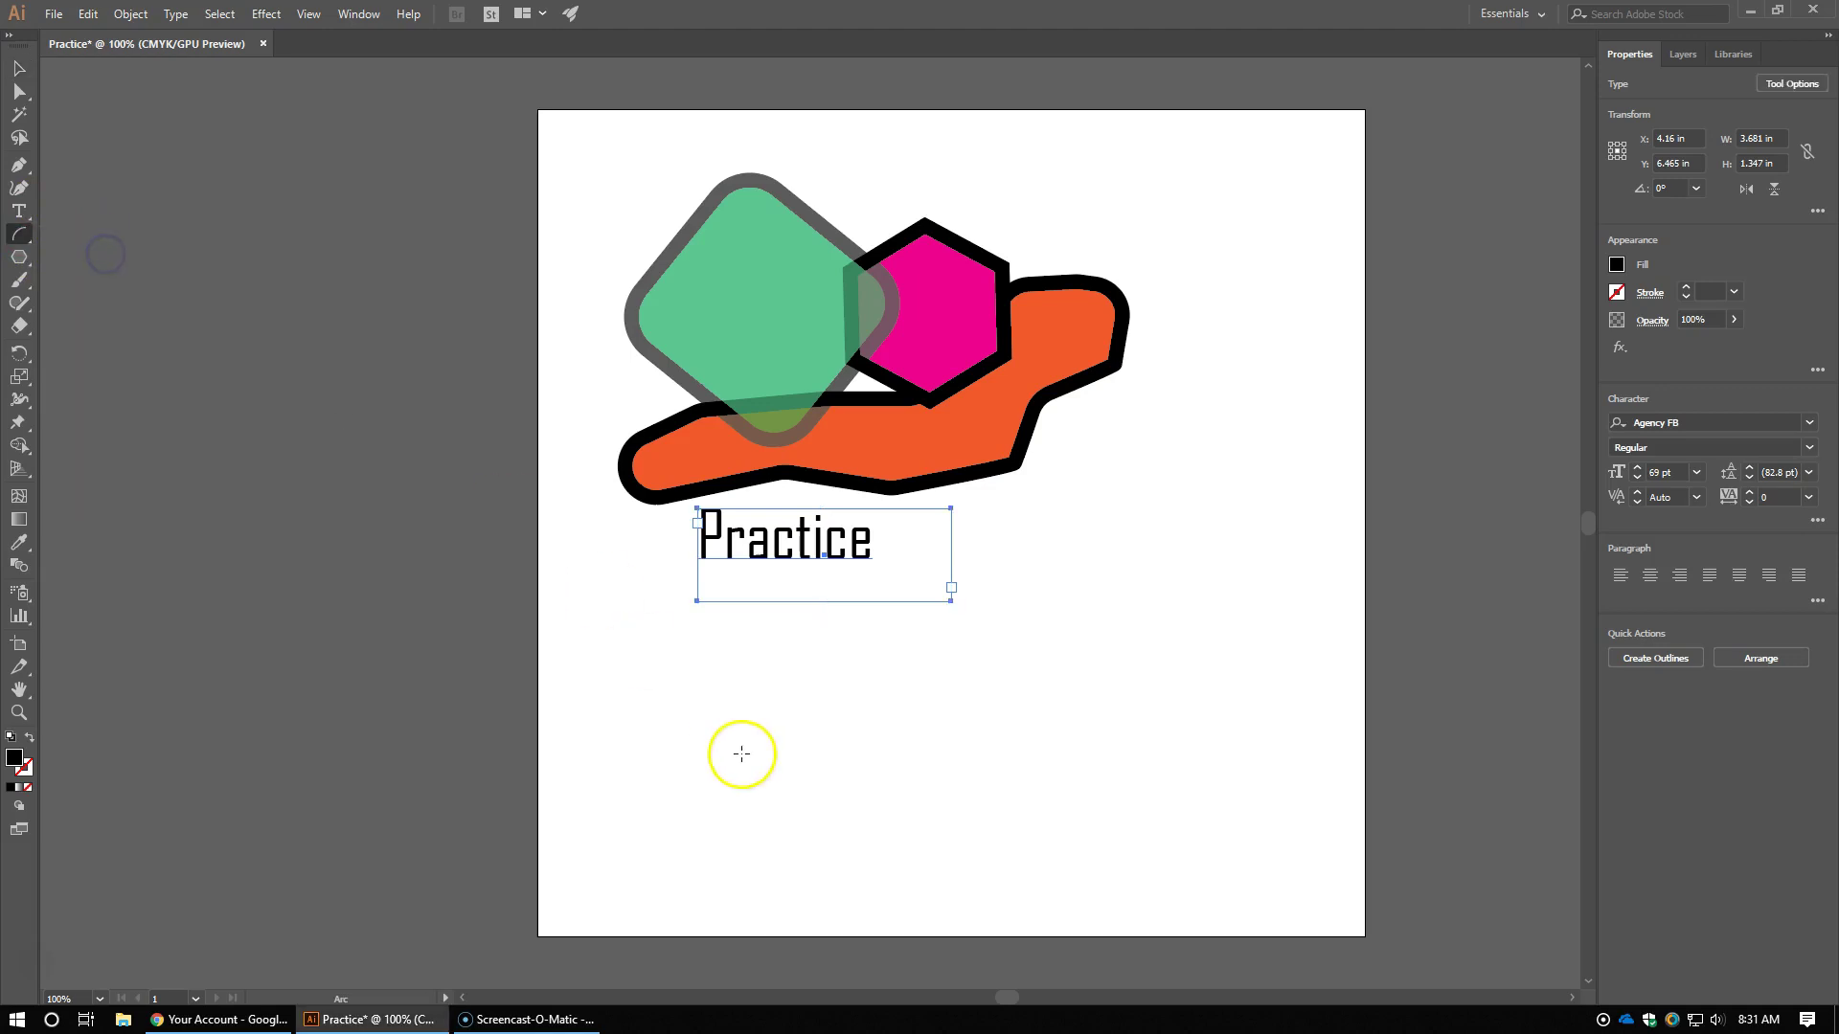
{"action": "left_click", "coordinate": [696, 701]}
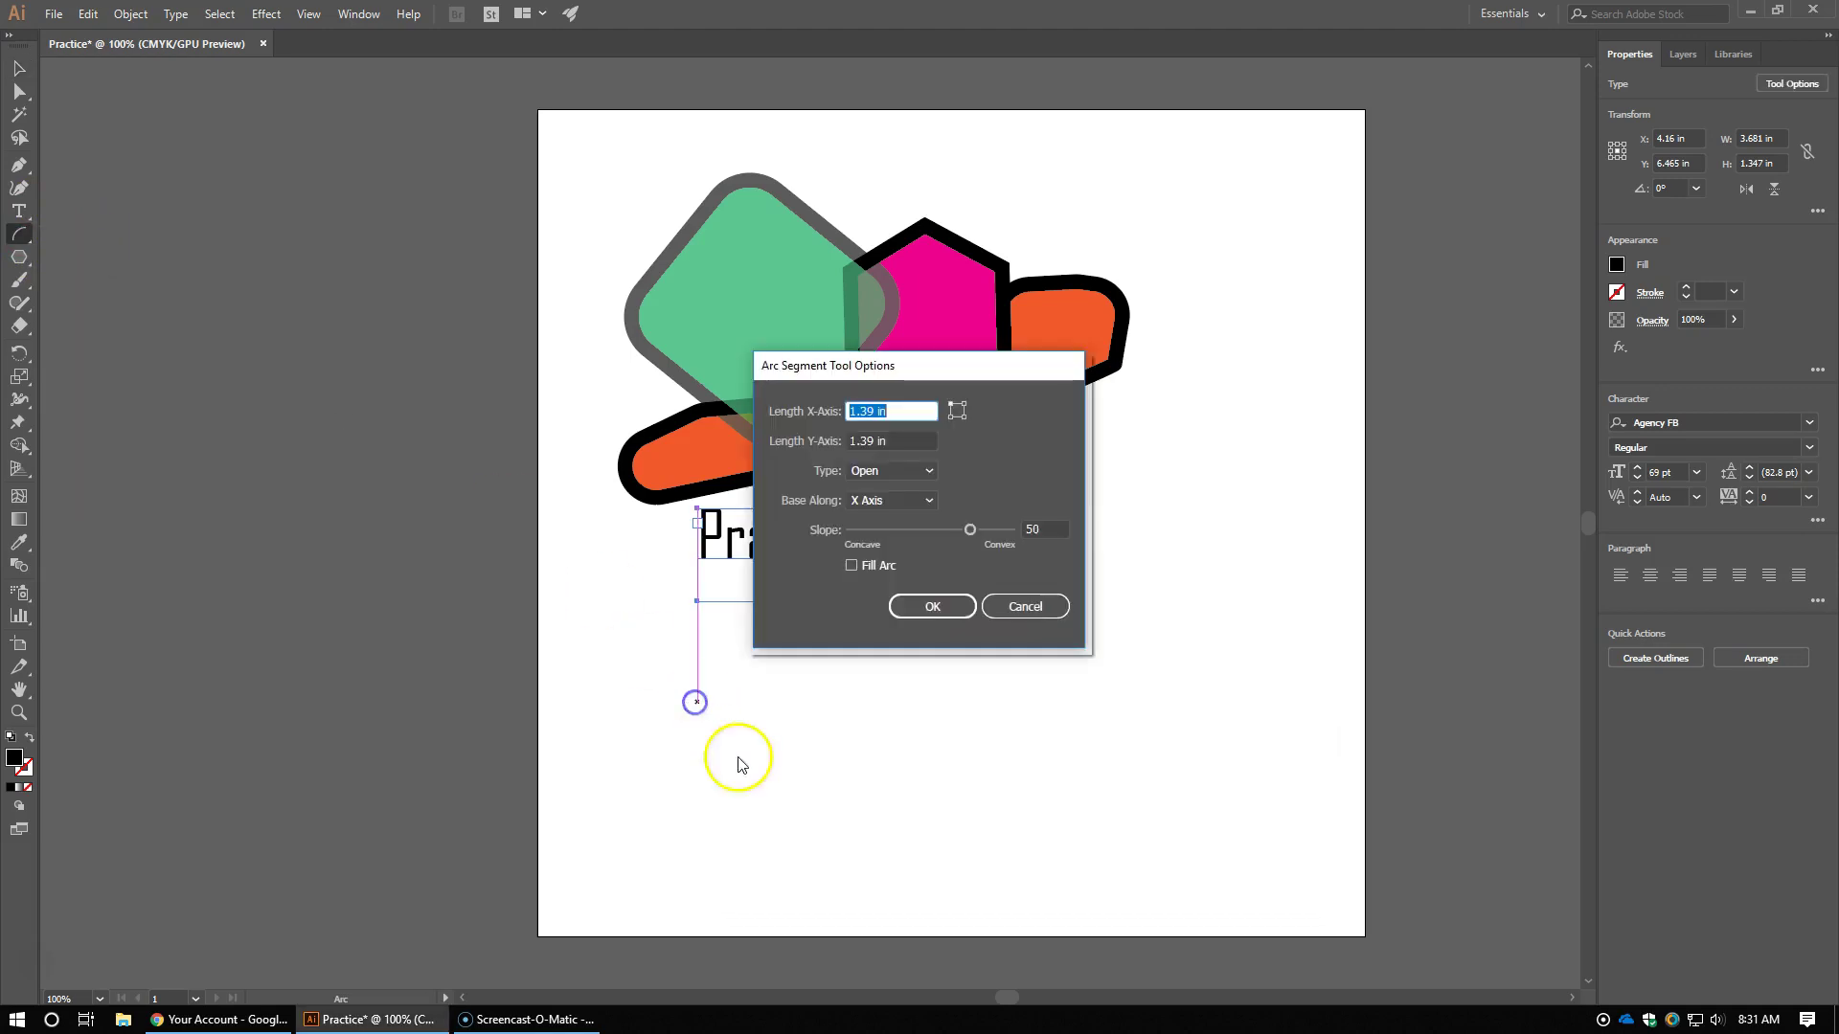
{"action": "left_click", "coordinate": [921, 606]}
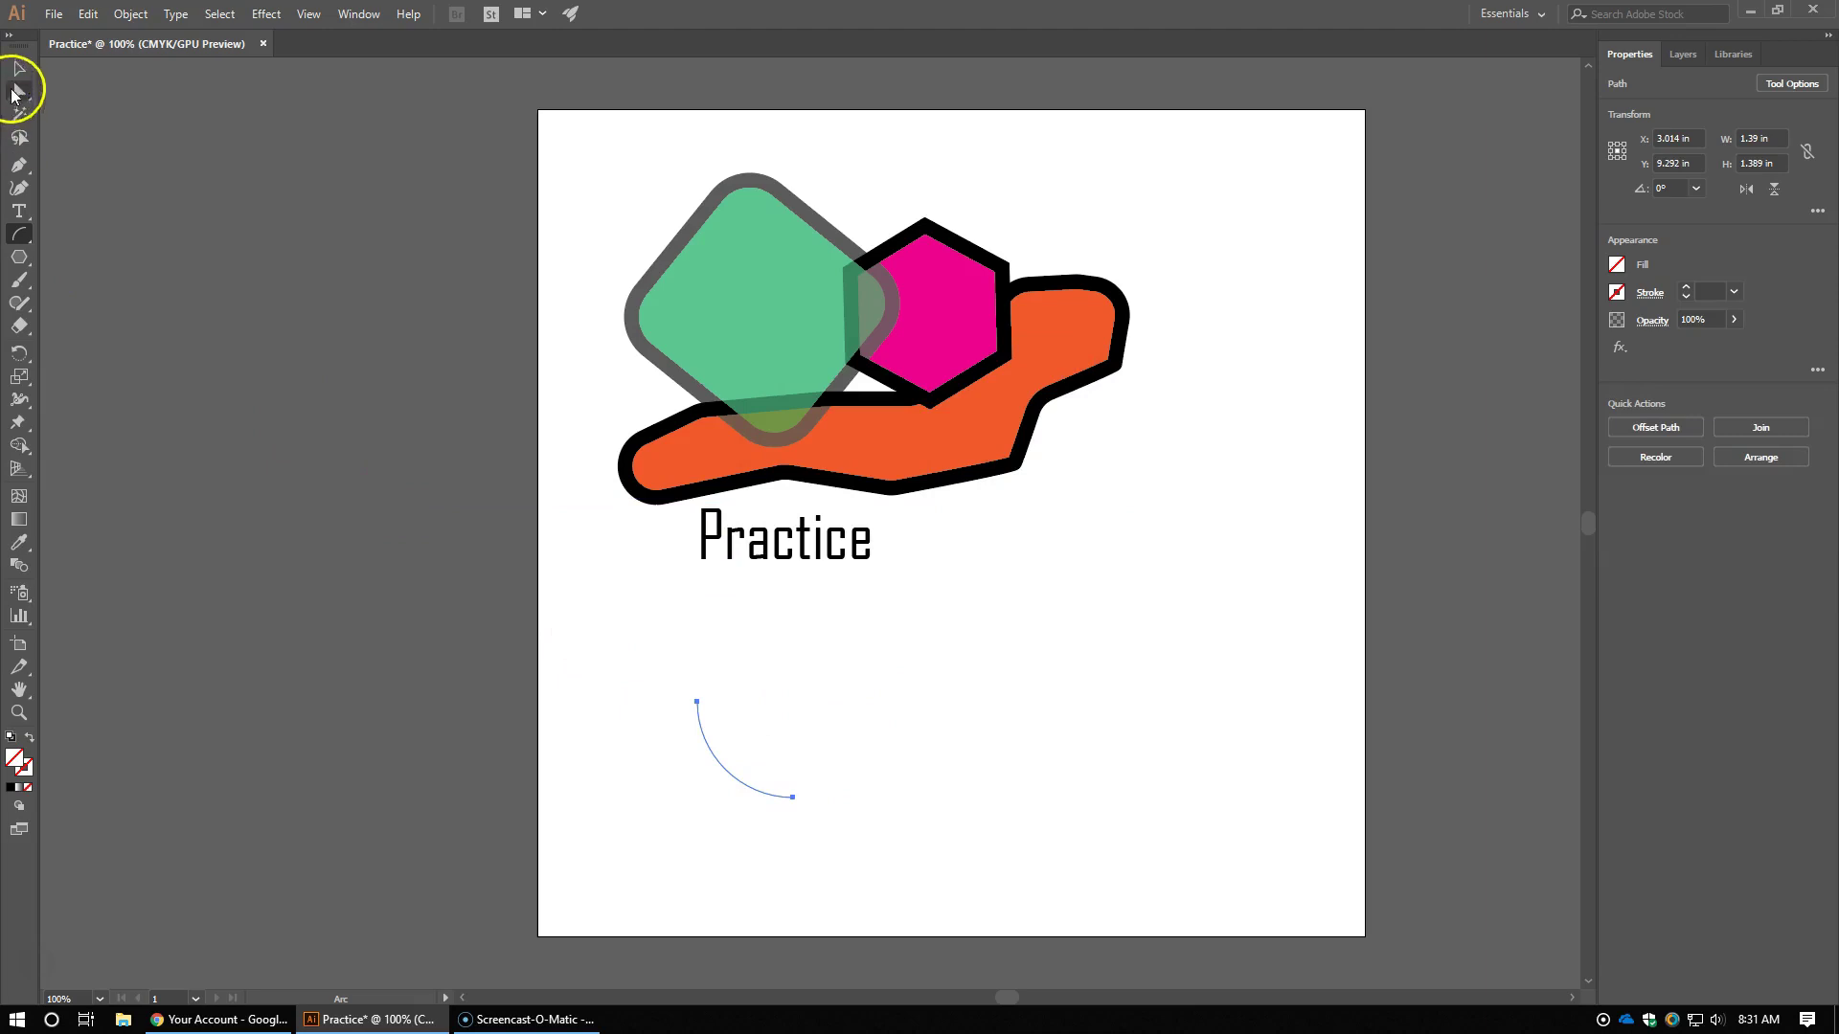
{"action": "left_click", "coordinate": [19, 75]}
{"action": "left_click_drag", "start_coordinate": [739, 781], "coordinate": [1289, 802]}
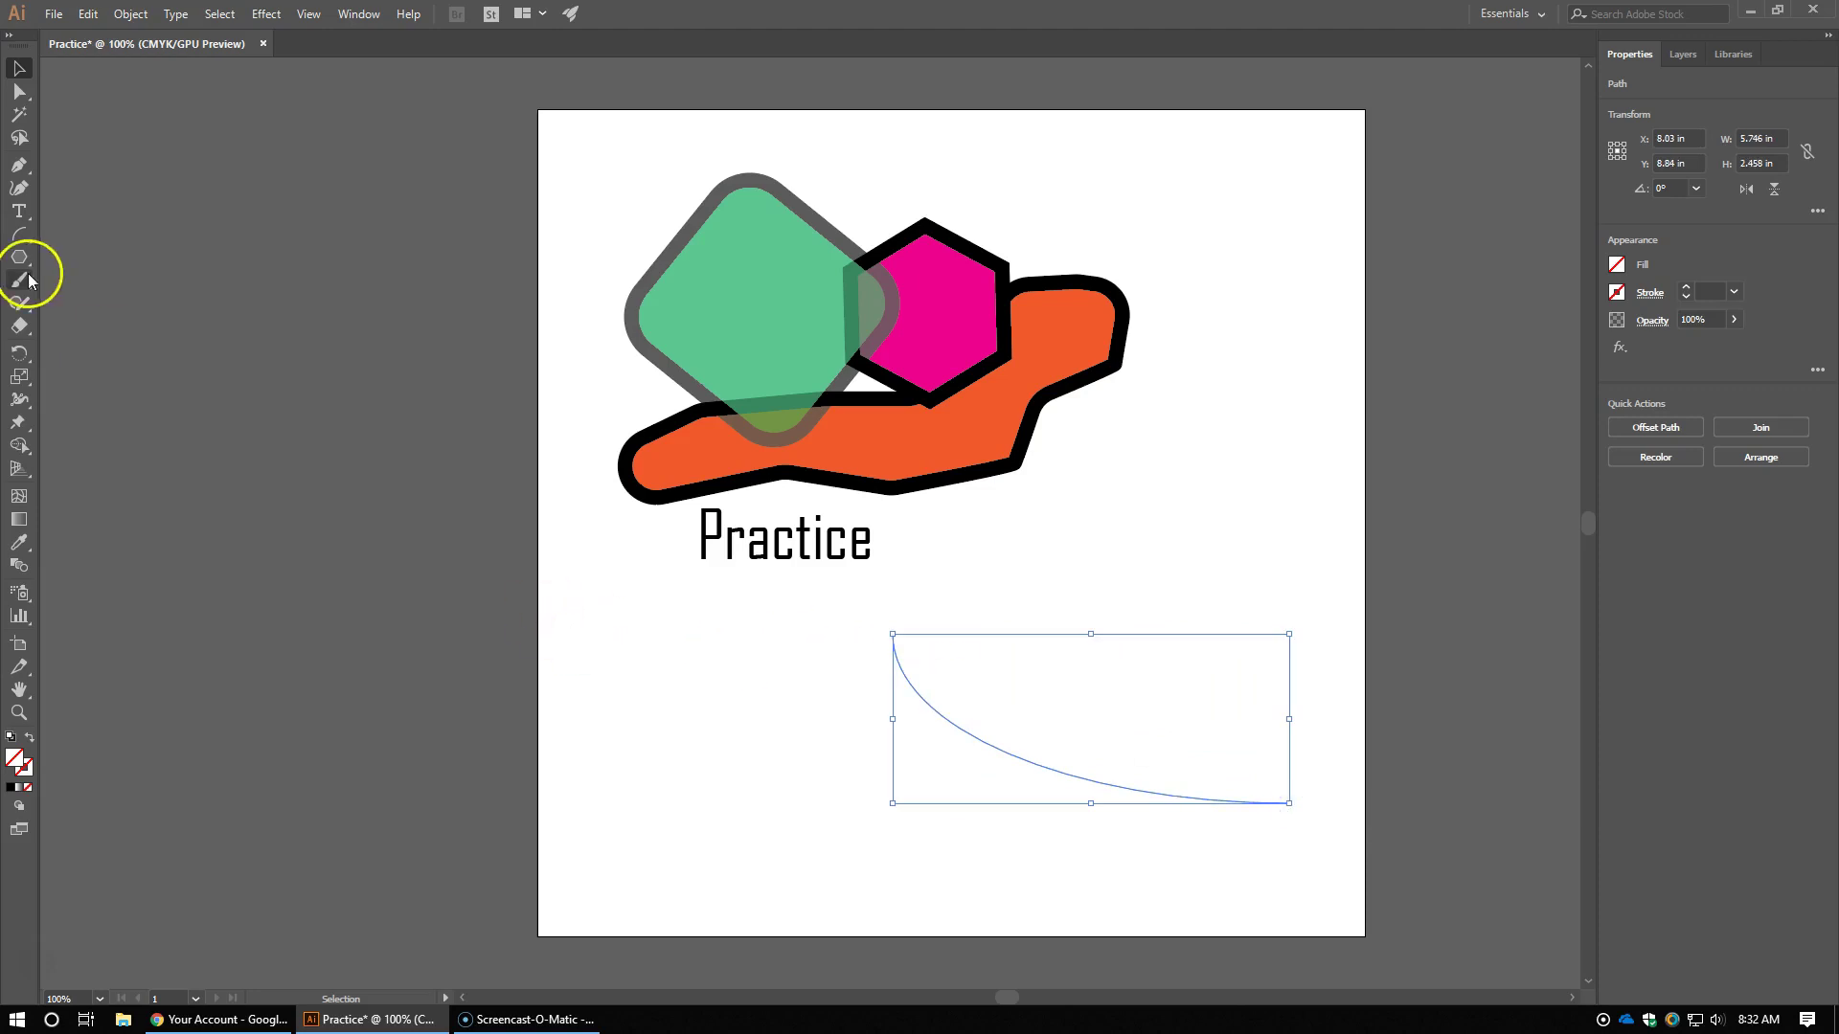
Step: Type 'Practice Typing' along the arc with Type on a Path and move it beside Practice
{"action": "left_click", "coordinate": [19, 211]}
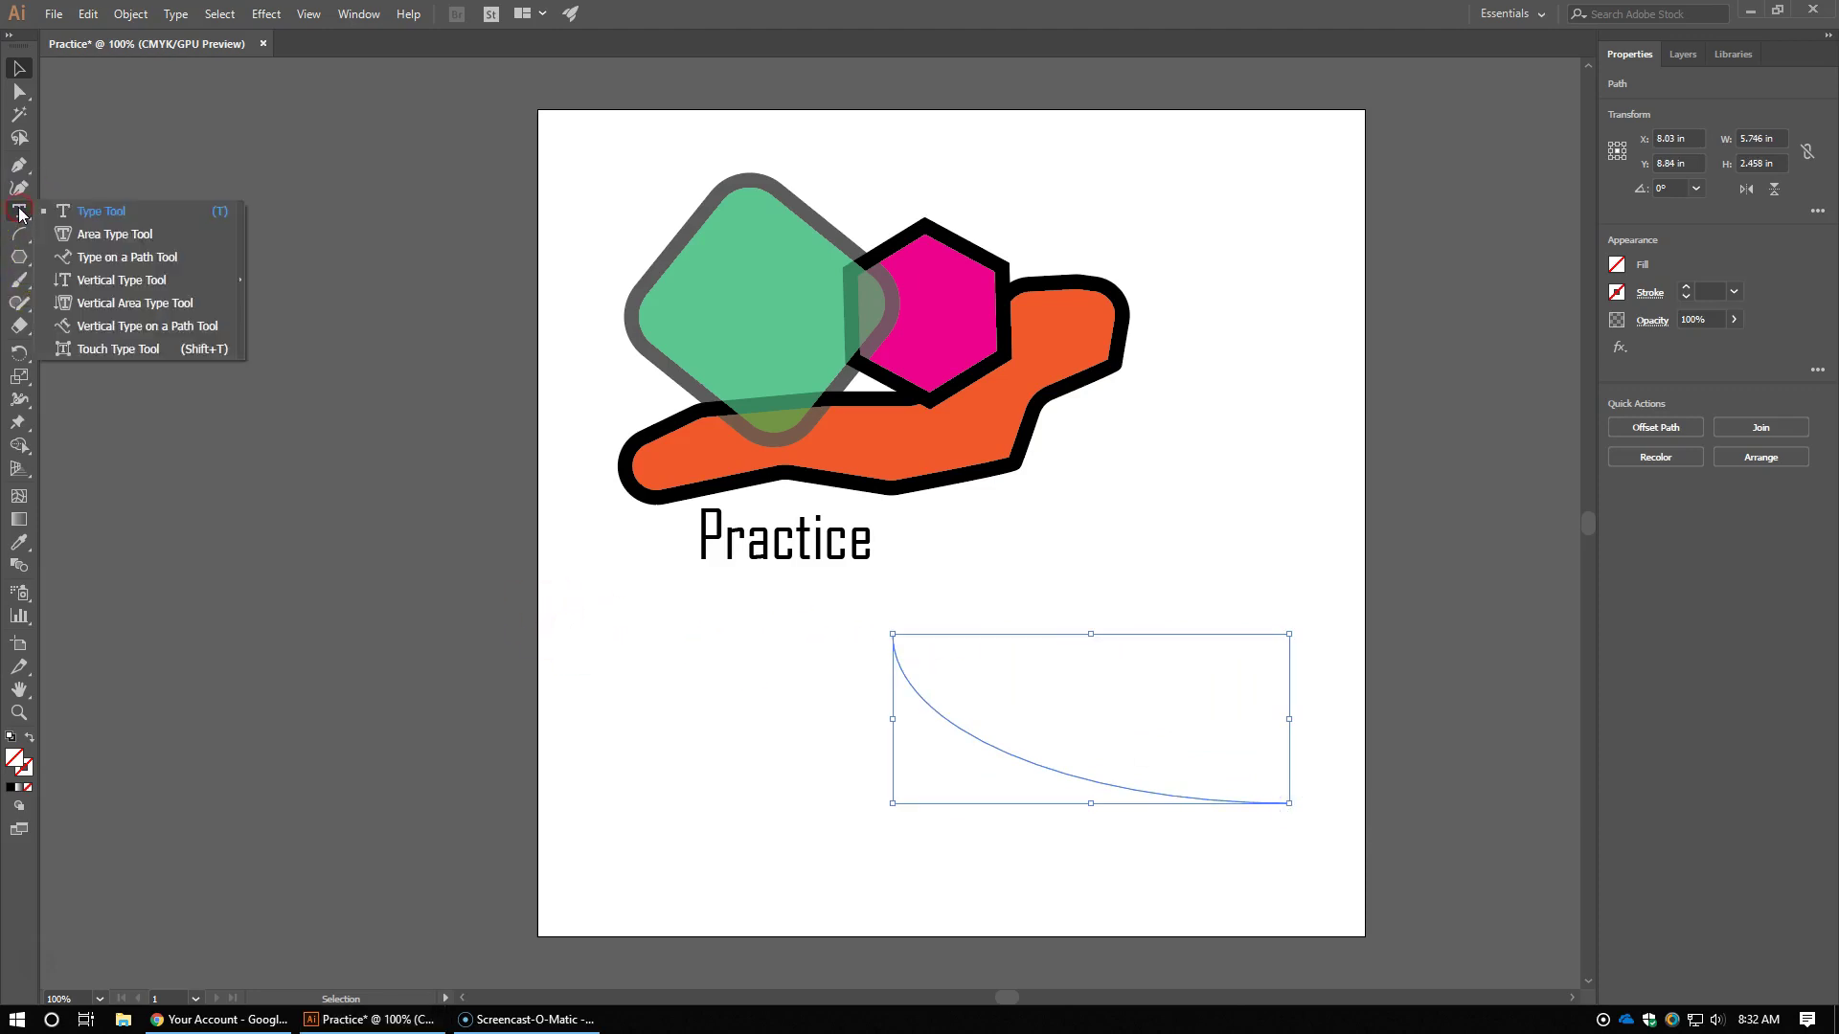
{"action": "left_click_drag", "start_coordinate": [19, 212], "coordinate": [124, 266]}
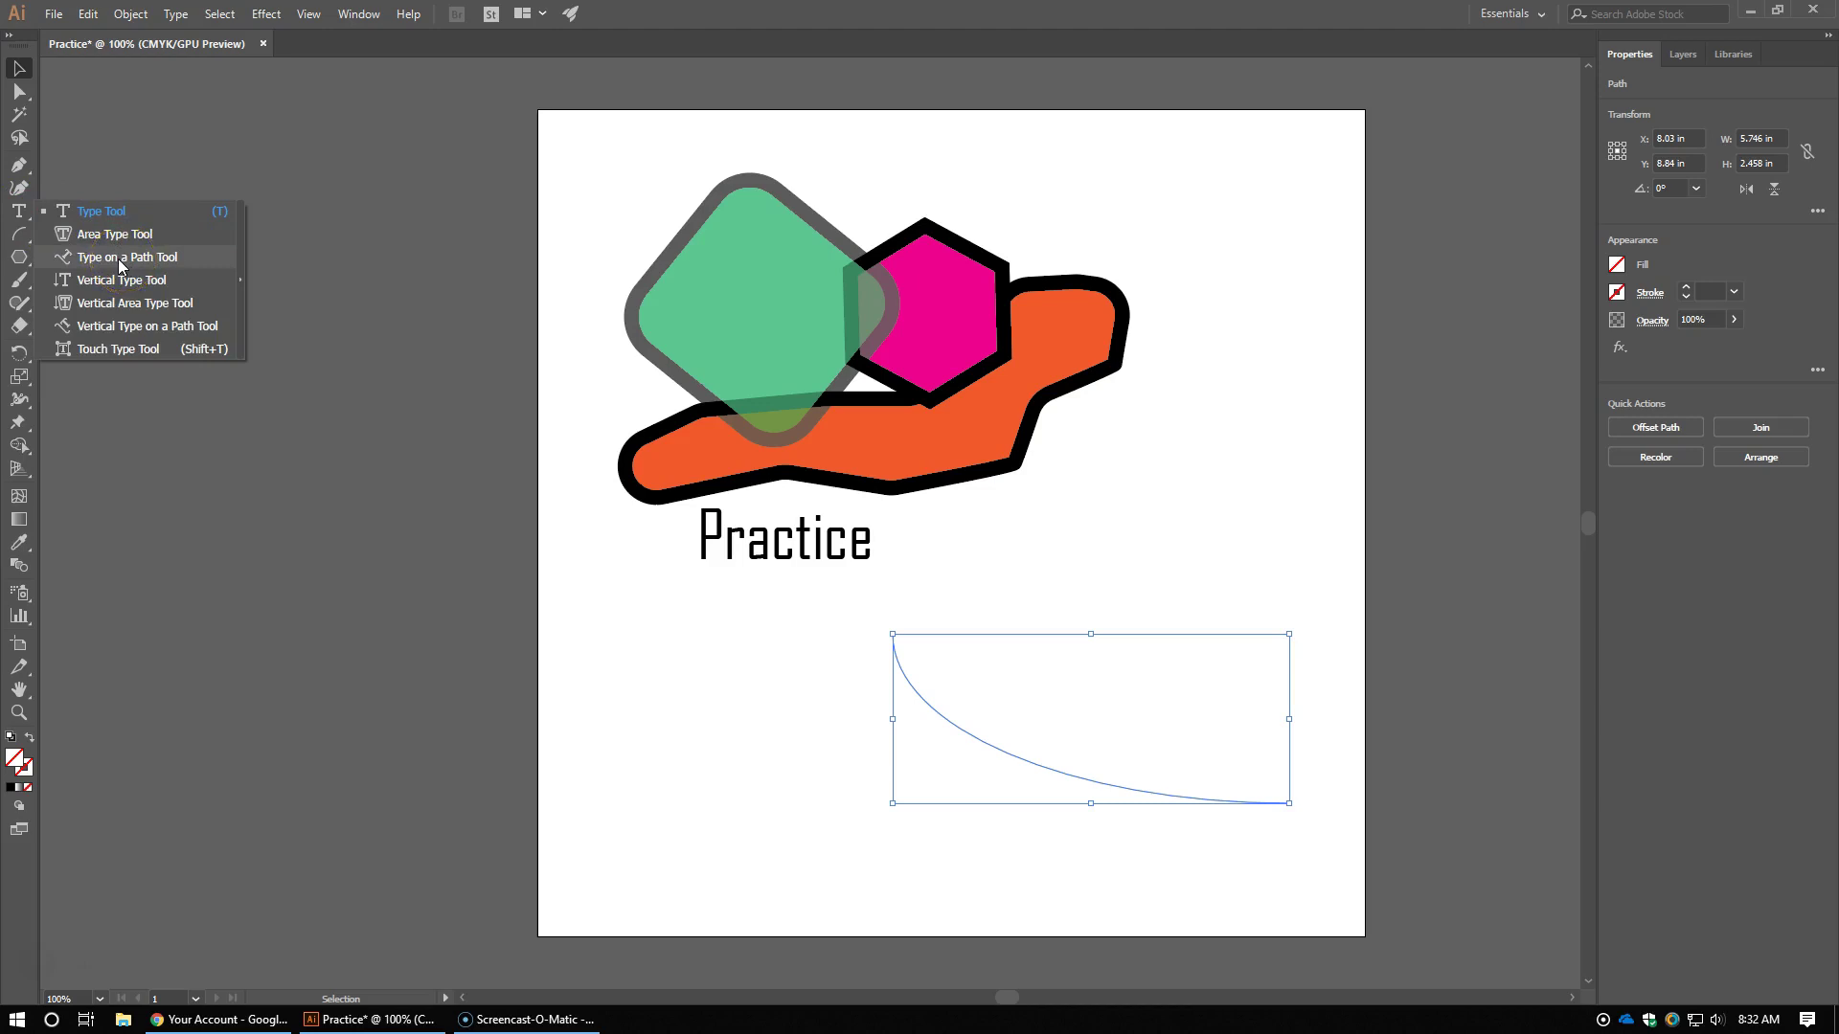
{"action": "left_click_drag", "start_coordinate": [121, 265], "coordinate": [122, 266]}
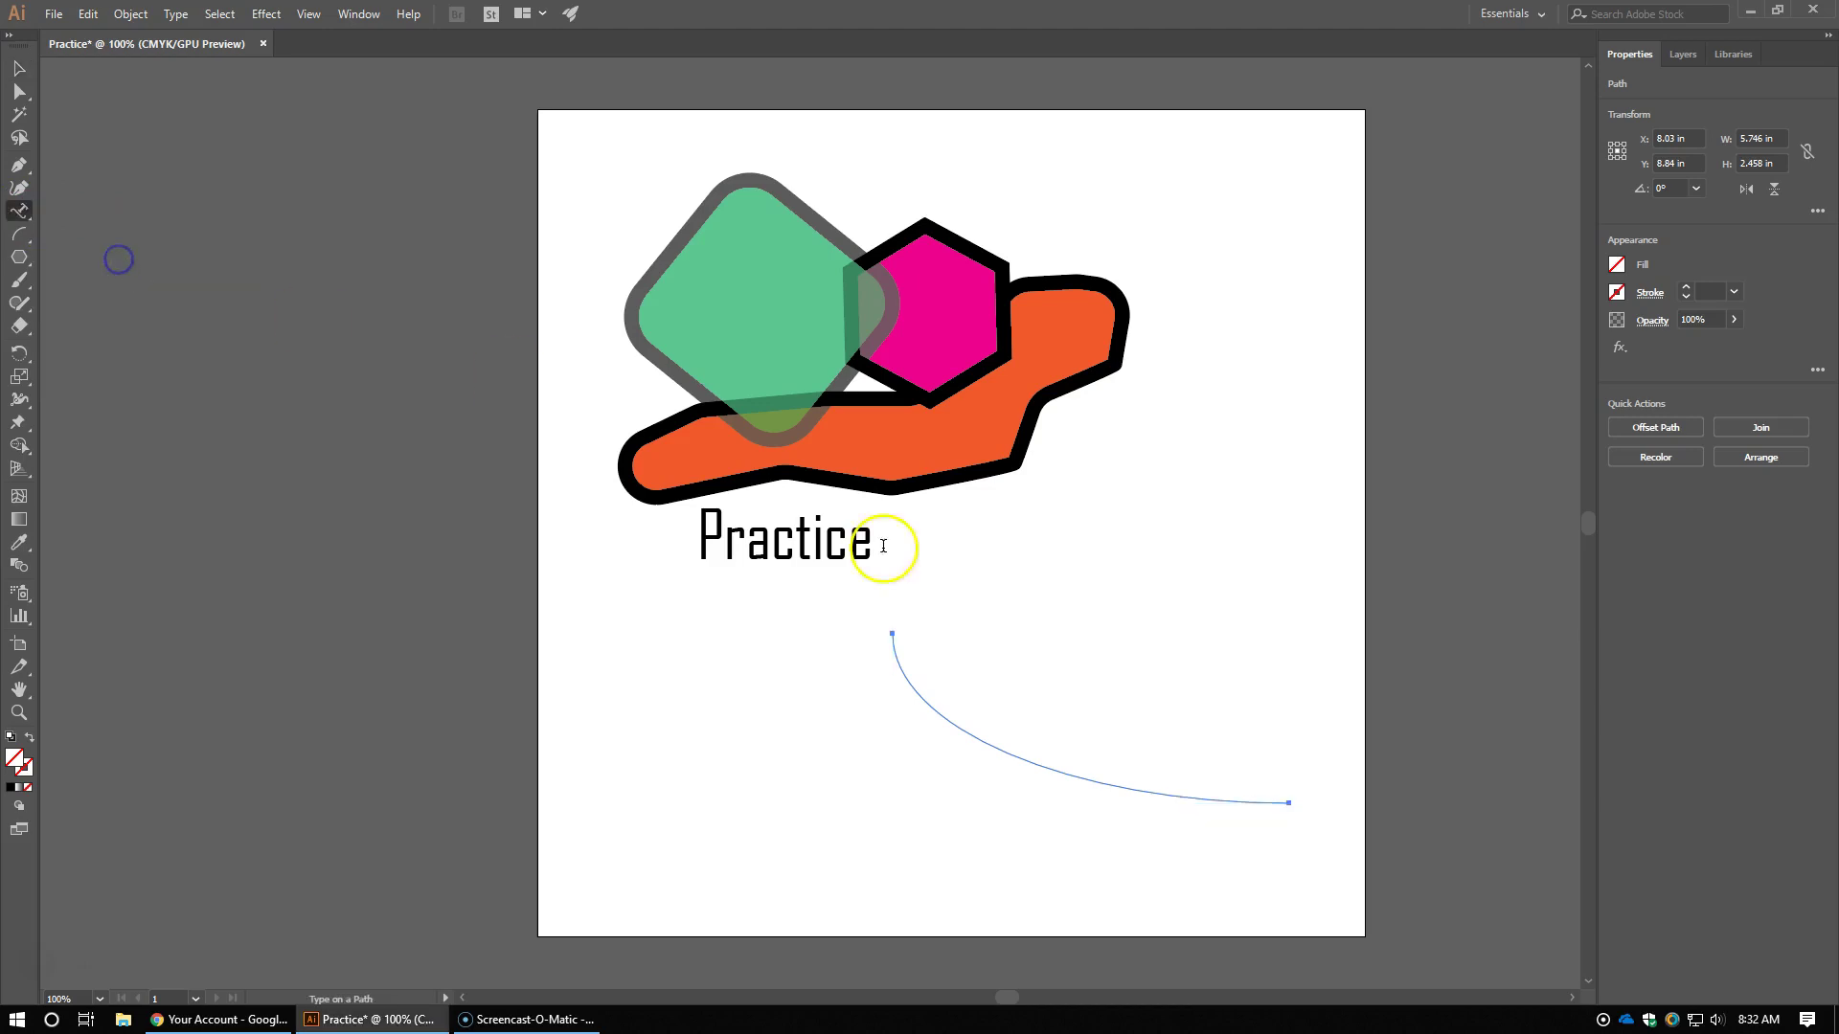
{"action": "left_click", "coordinate": [899, 662]}
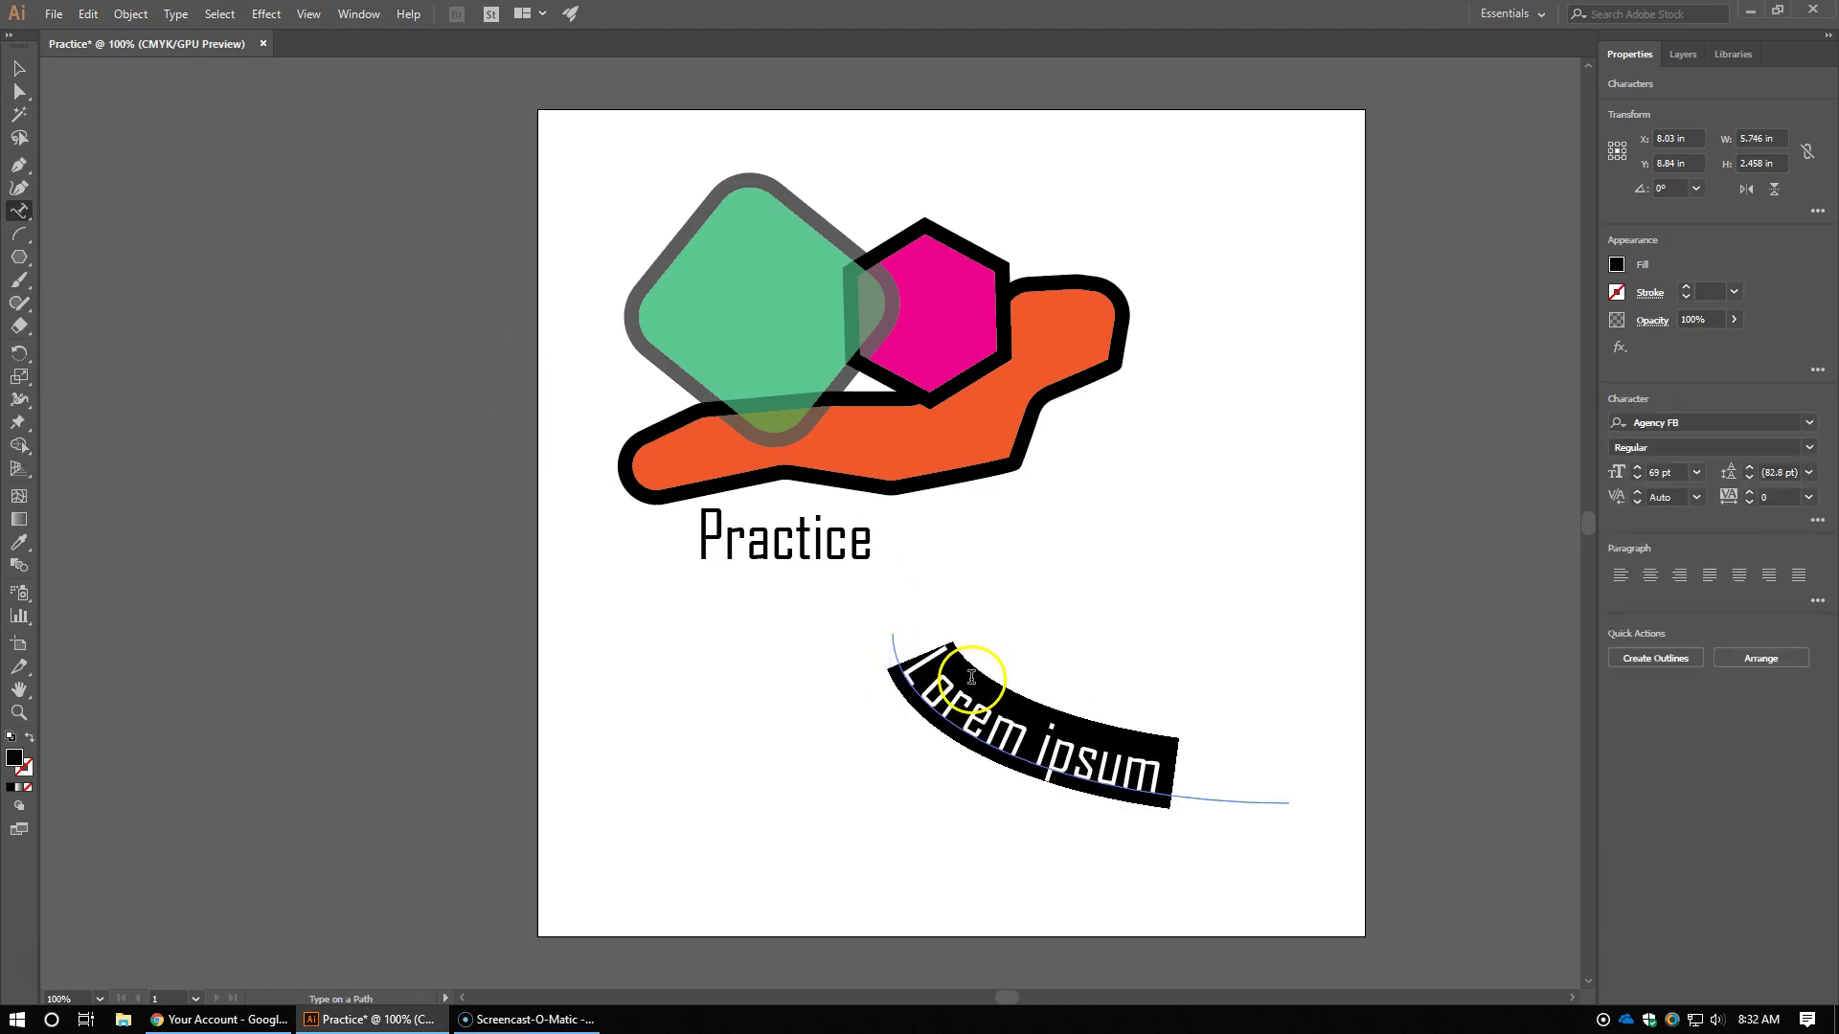
{"action": "type", "text": "Pract"}
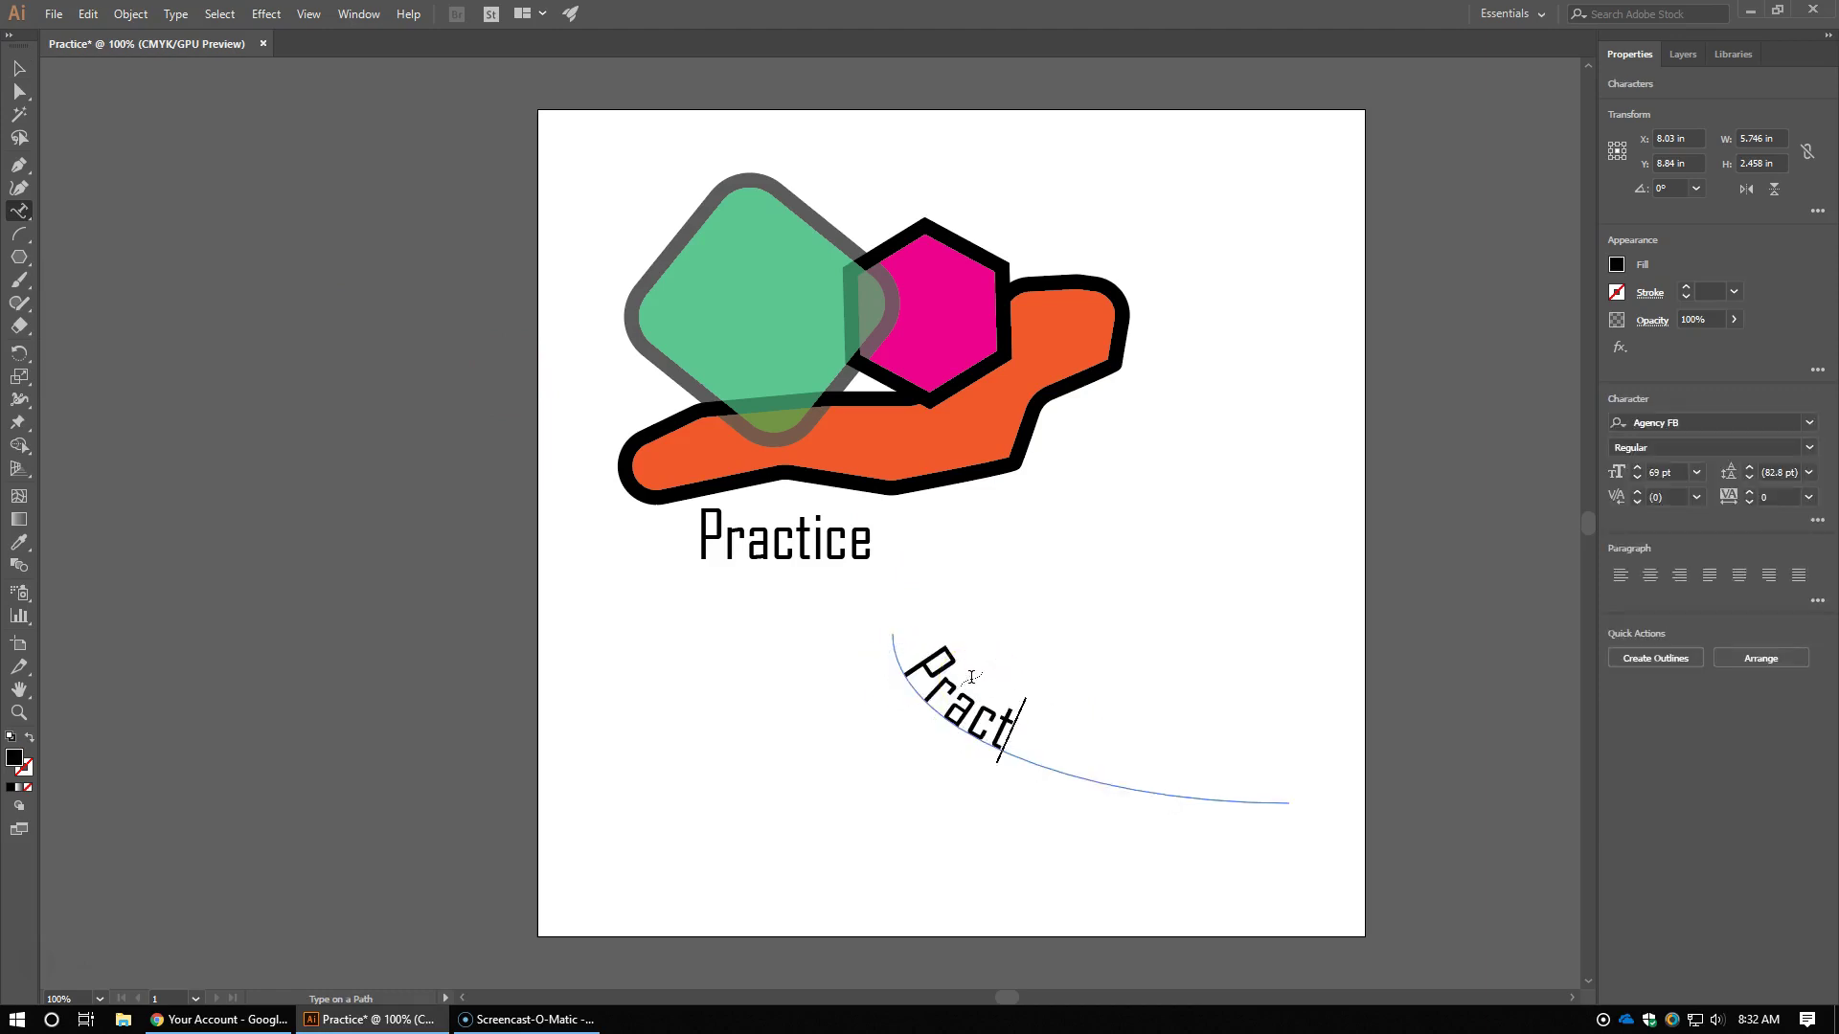
{"action": "type", "text": "ice Typing"}
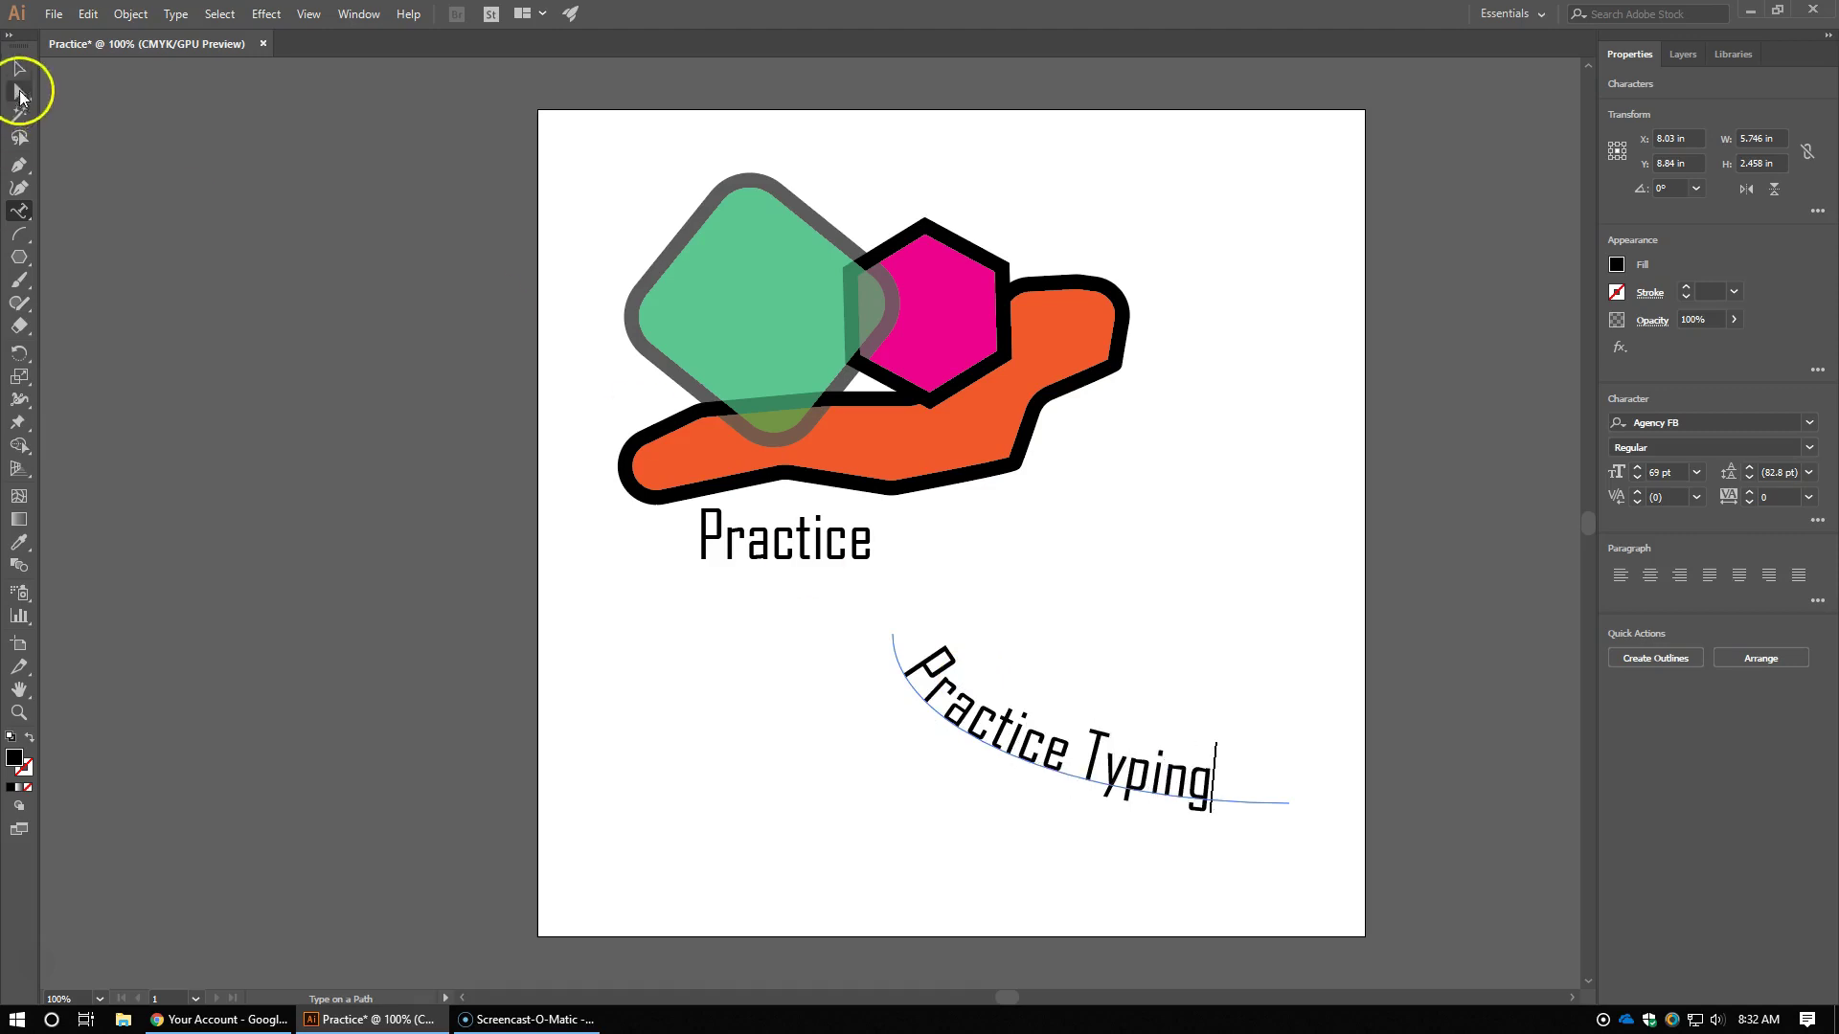
{"action": "left_click", "coordinate": [19, 69]}
{"action": "left_click_drag", "start_coordinate": [1091, 780], "coordinate": [1153, 640]}
Step: Recolor all the curved Practice Typing text with the magenta fill swatch
{"action": "double_click", "coordinate": [1180, 636]}
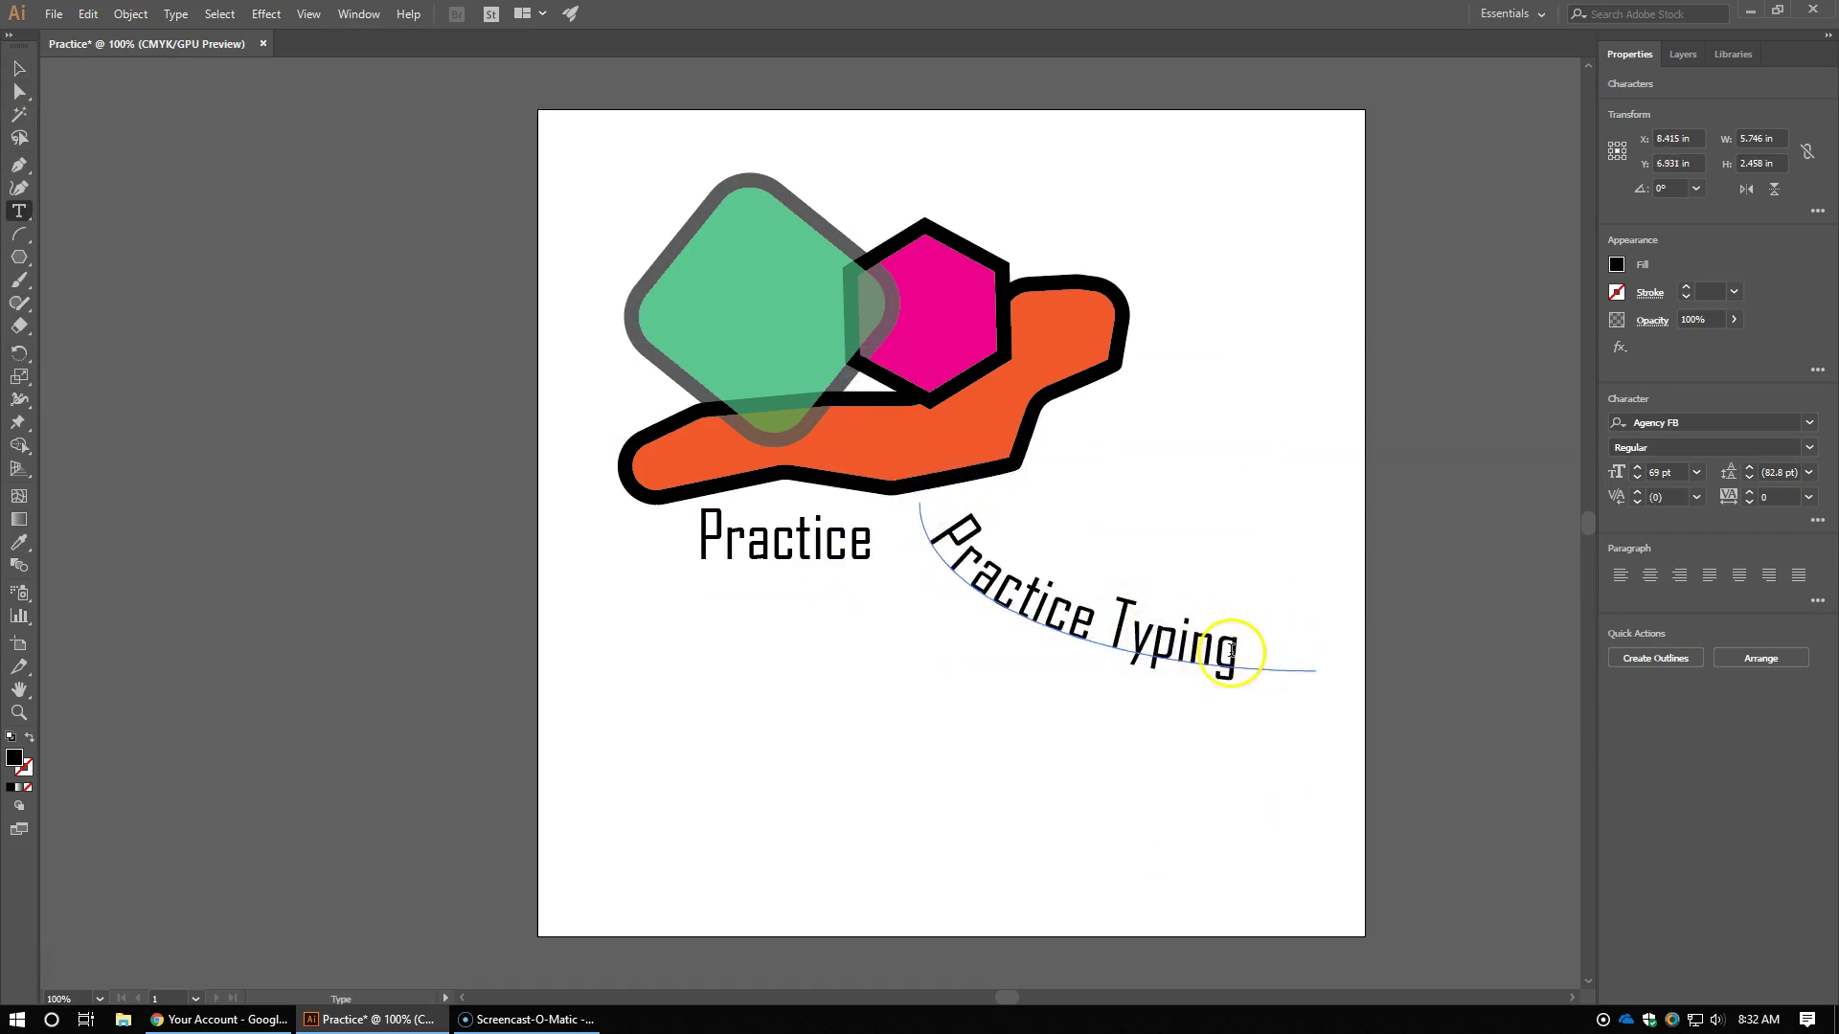
{"action": "left_click_drag", "start_coordinate": [1230, 649], "coordinate": [839, 548]}
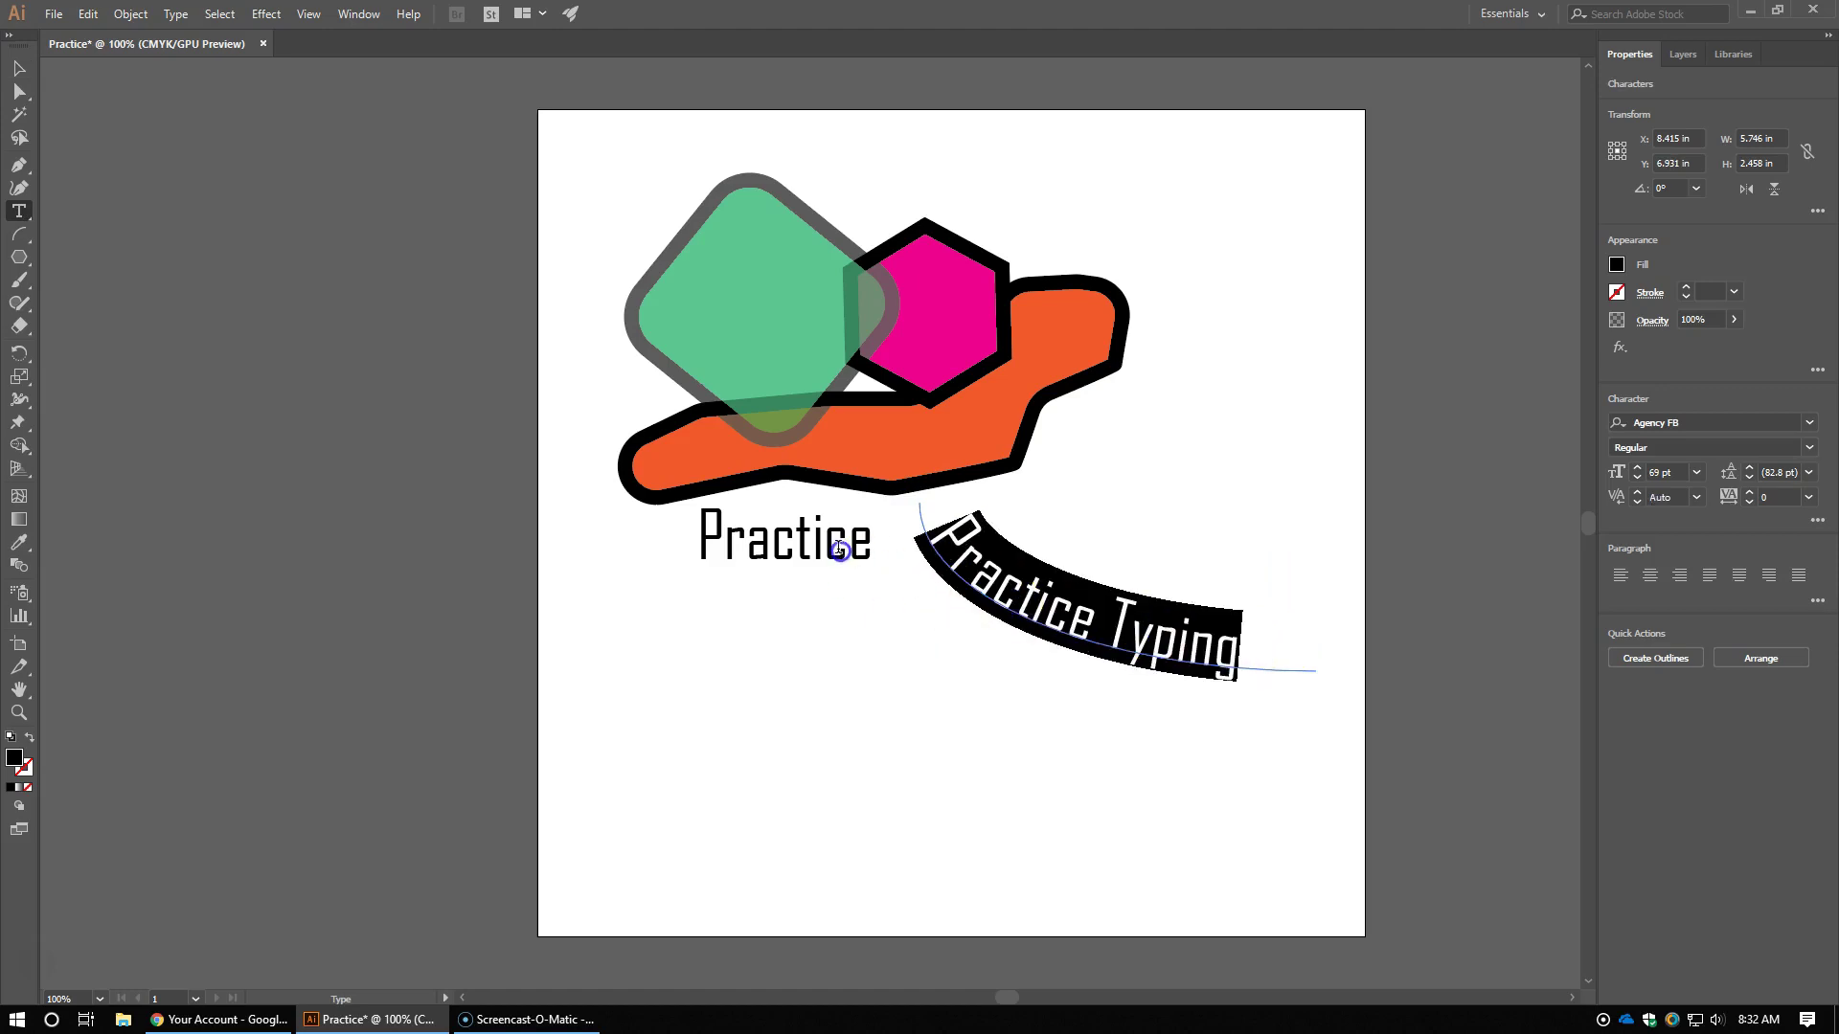
{"action": "left_click", "coordinate": [1618, 264]}
{"action": "left_click", "coordinate": [1529, 333]}
{"action": "left_click", "coordinate": [1769, 273]}
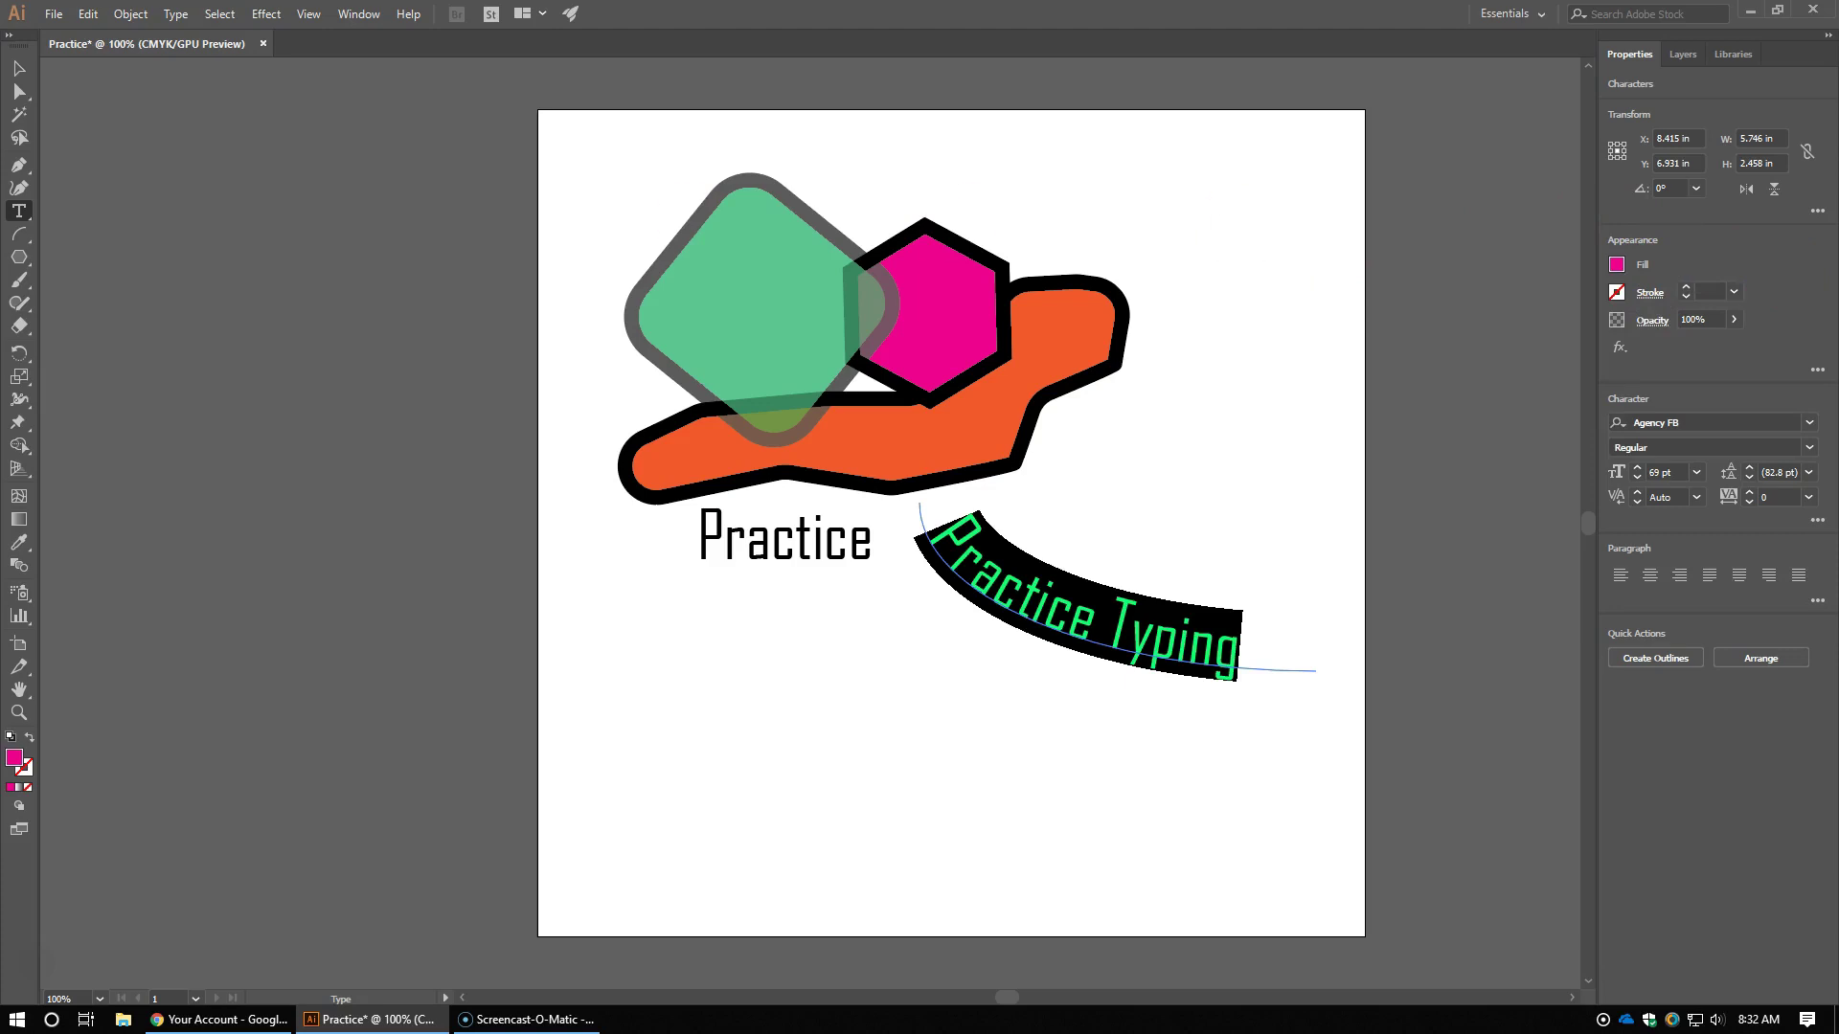
Step: Move the black Practice word down and to the left
{"action": "left_click", "coordinate": [18, 68]}
{"action": "left_click", "coordinate": [952, 778]}
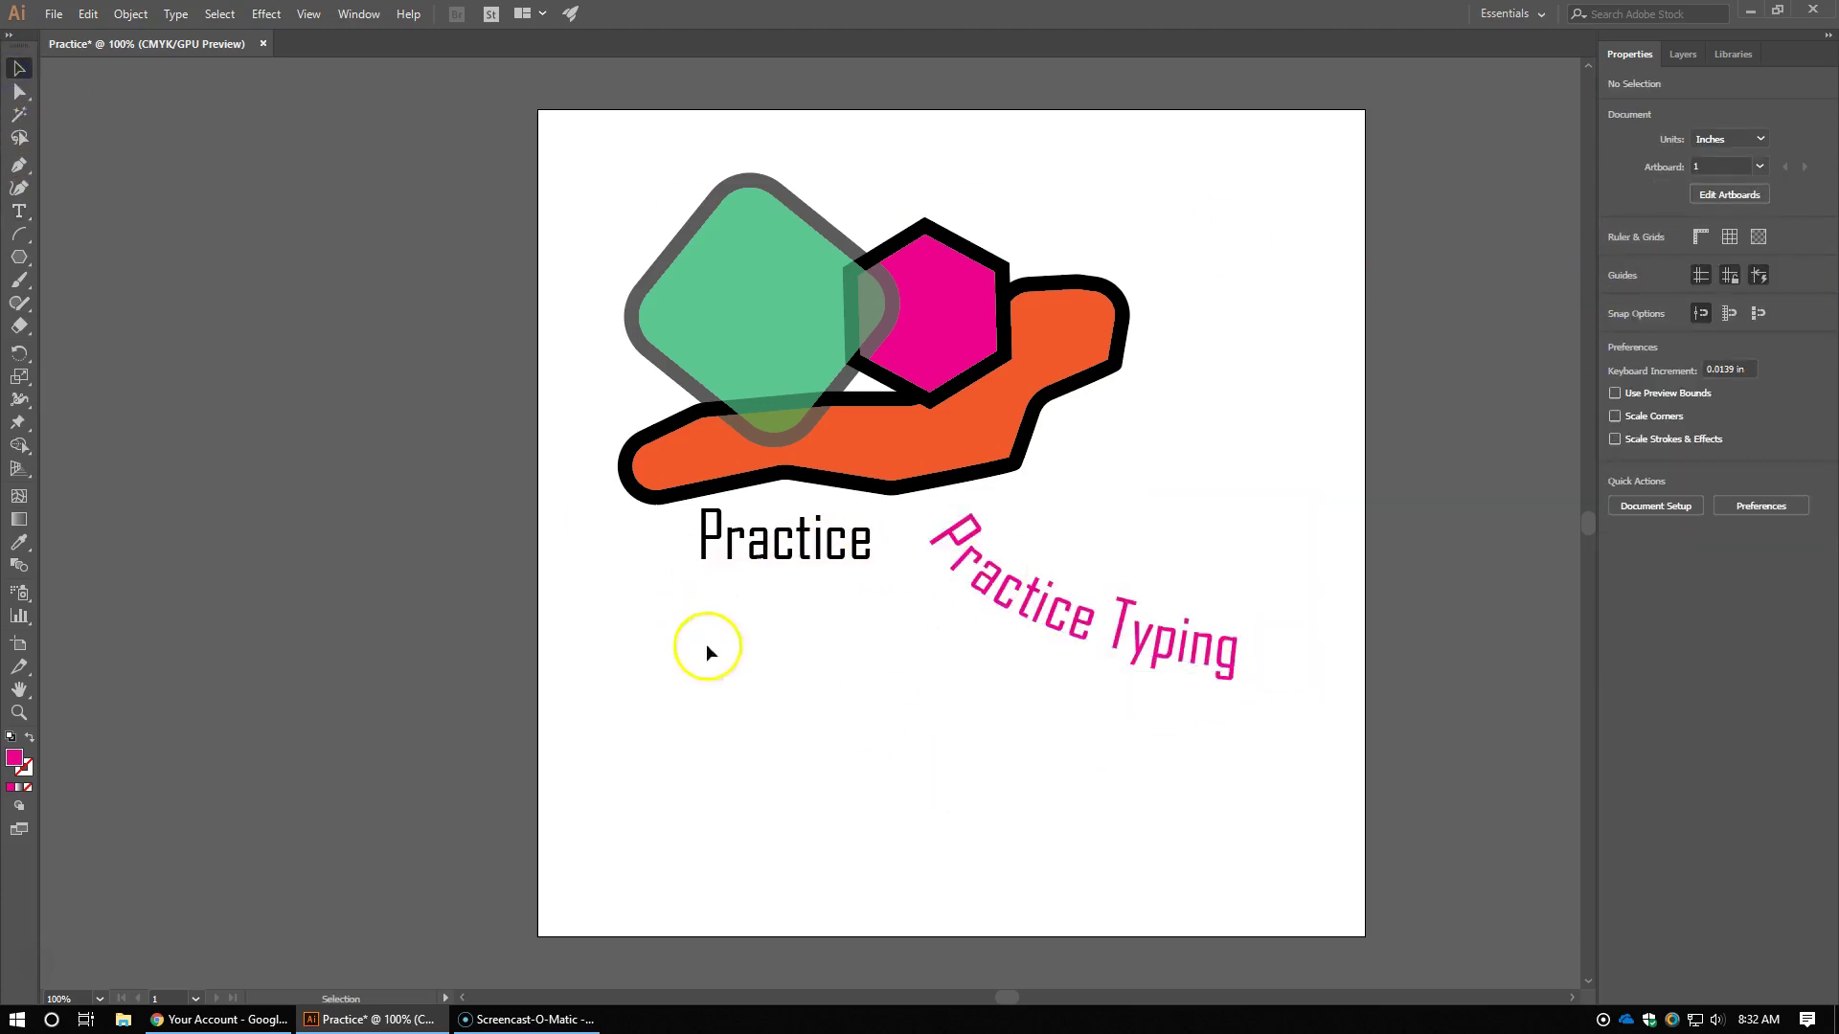
{"action": "left_click_drag", "start_coordinate": [753, 554], "coordinate": [730, 603]}
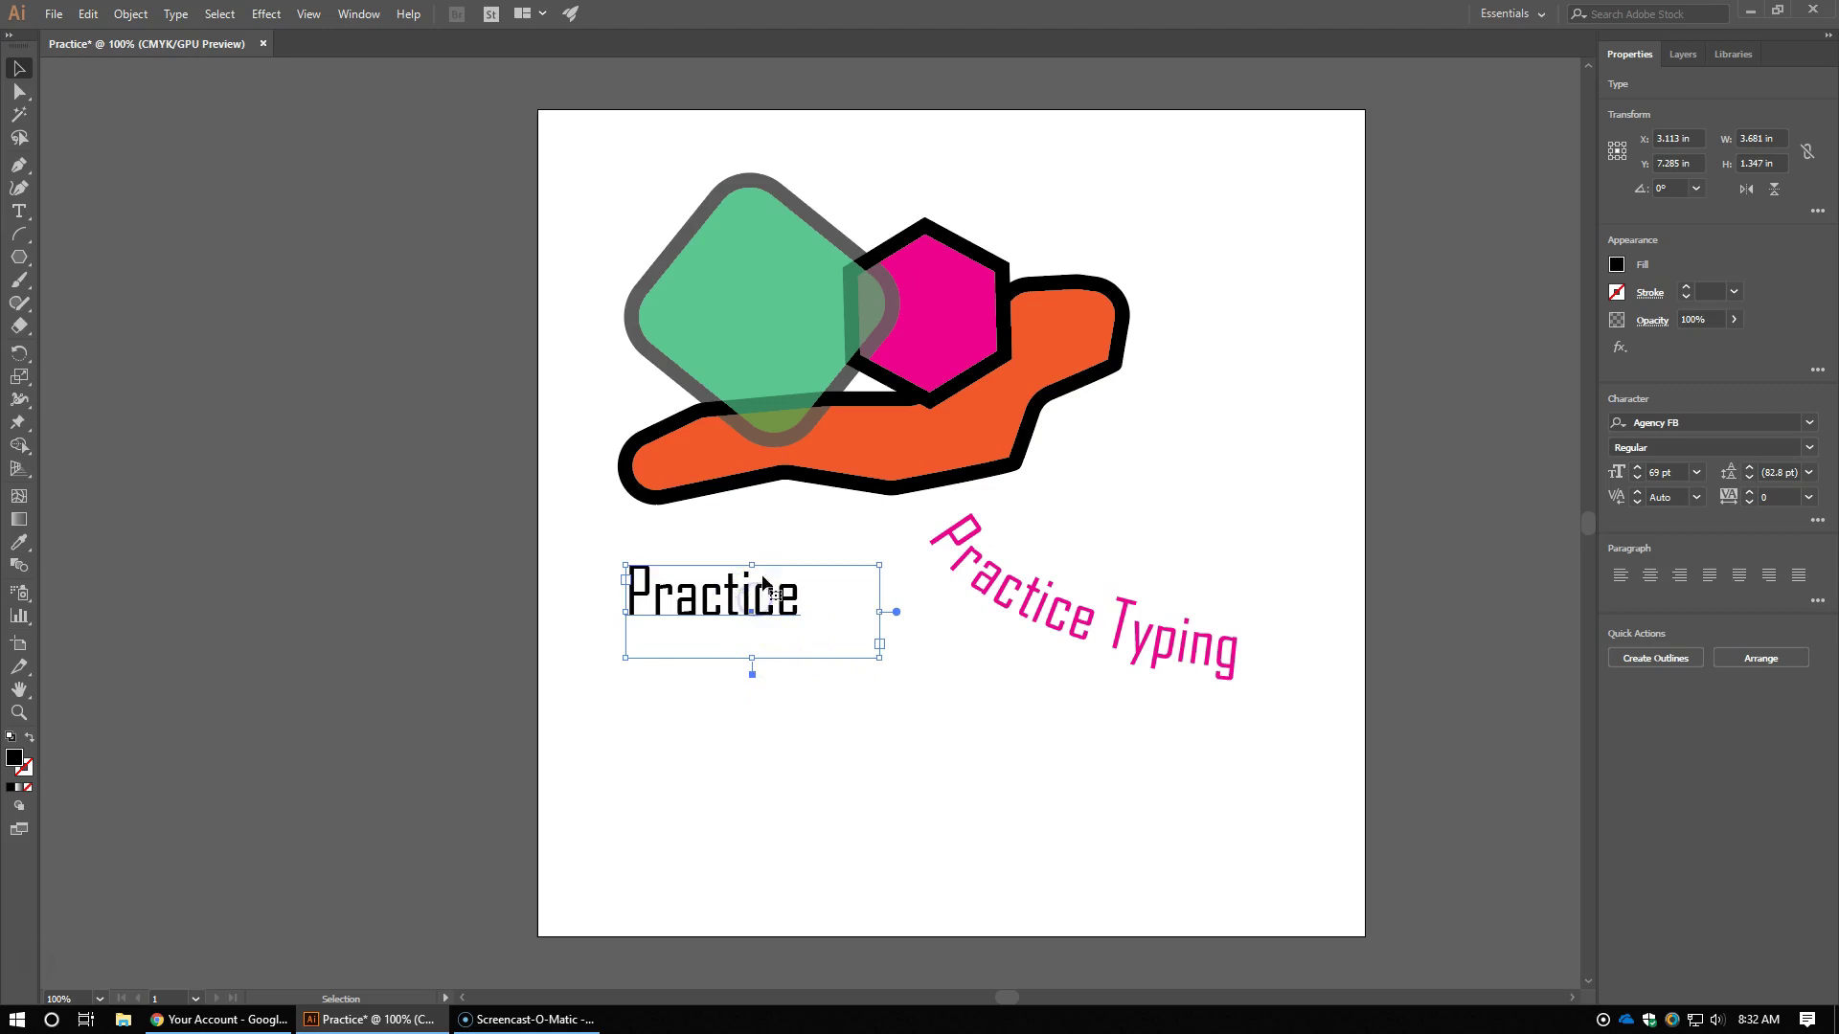
Step: Duplicate the Practice text and move the copy down and right
{"action": "left_click", "coordinate": [730, 596]}
{"action": "key", "text": "ctrl+d"}
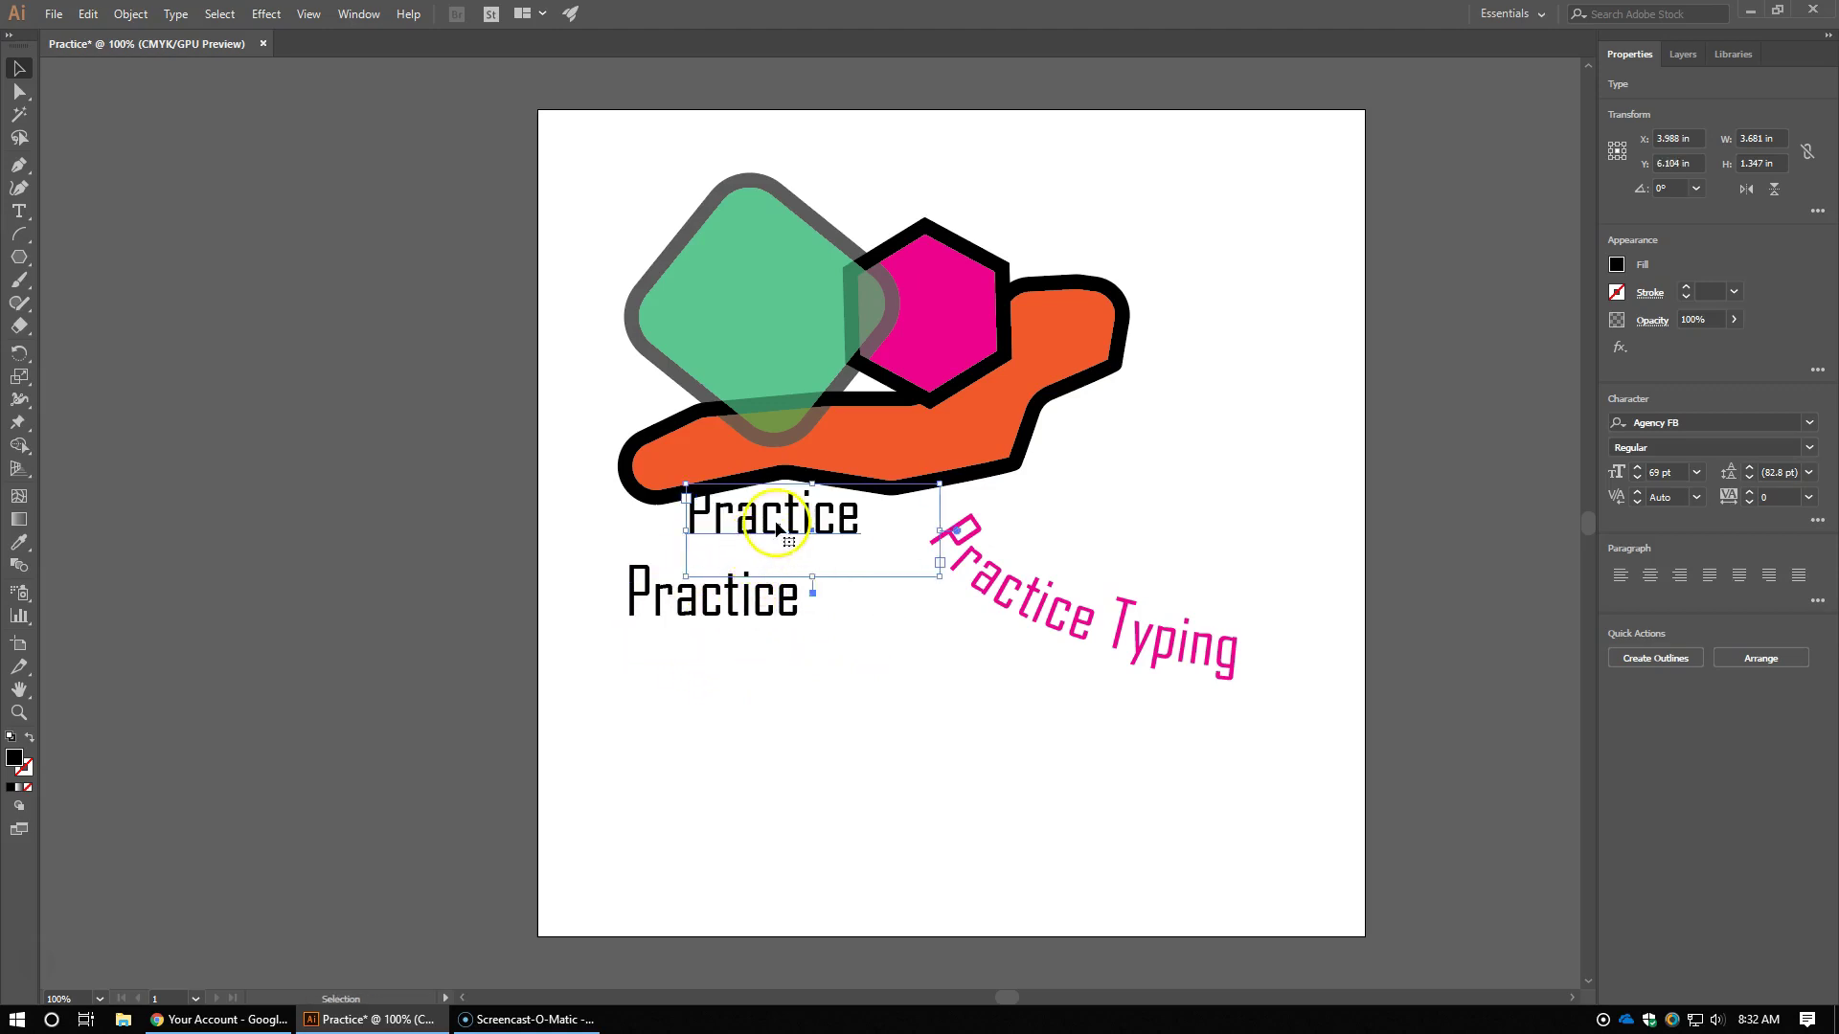
{"action": "left_click_drag", "start_coordinate": [778, 527], "coordinate": [839, 707]}
Step: Recolor the original Practice text magenta
{"action": "double_click", "coordinate": [713, 604]}
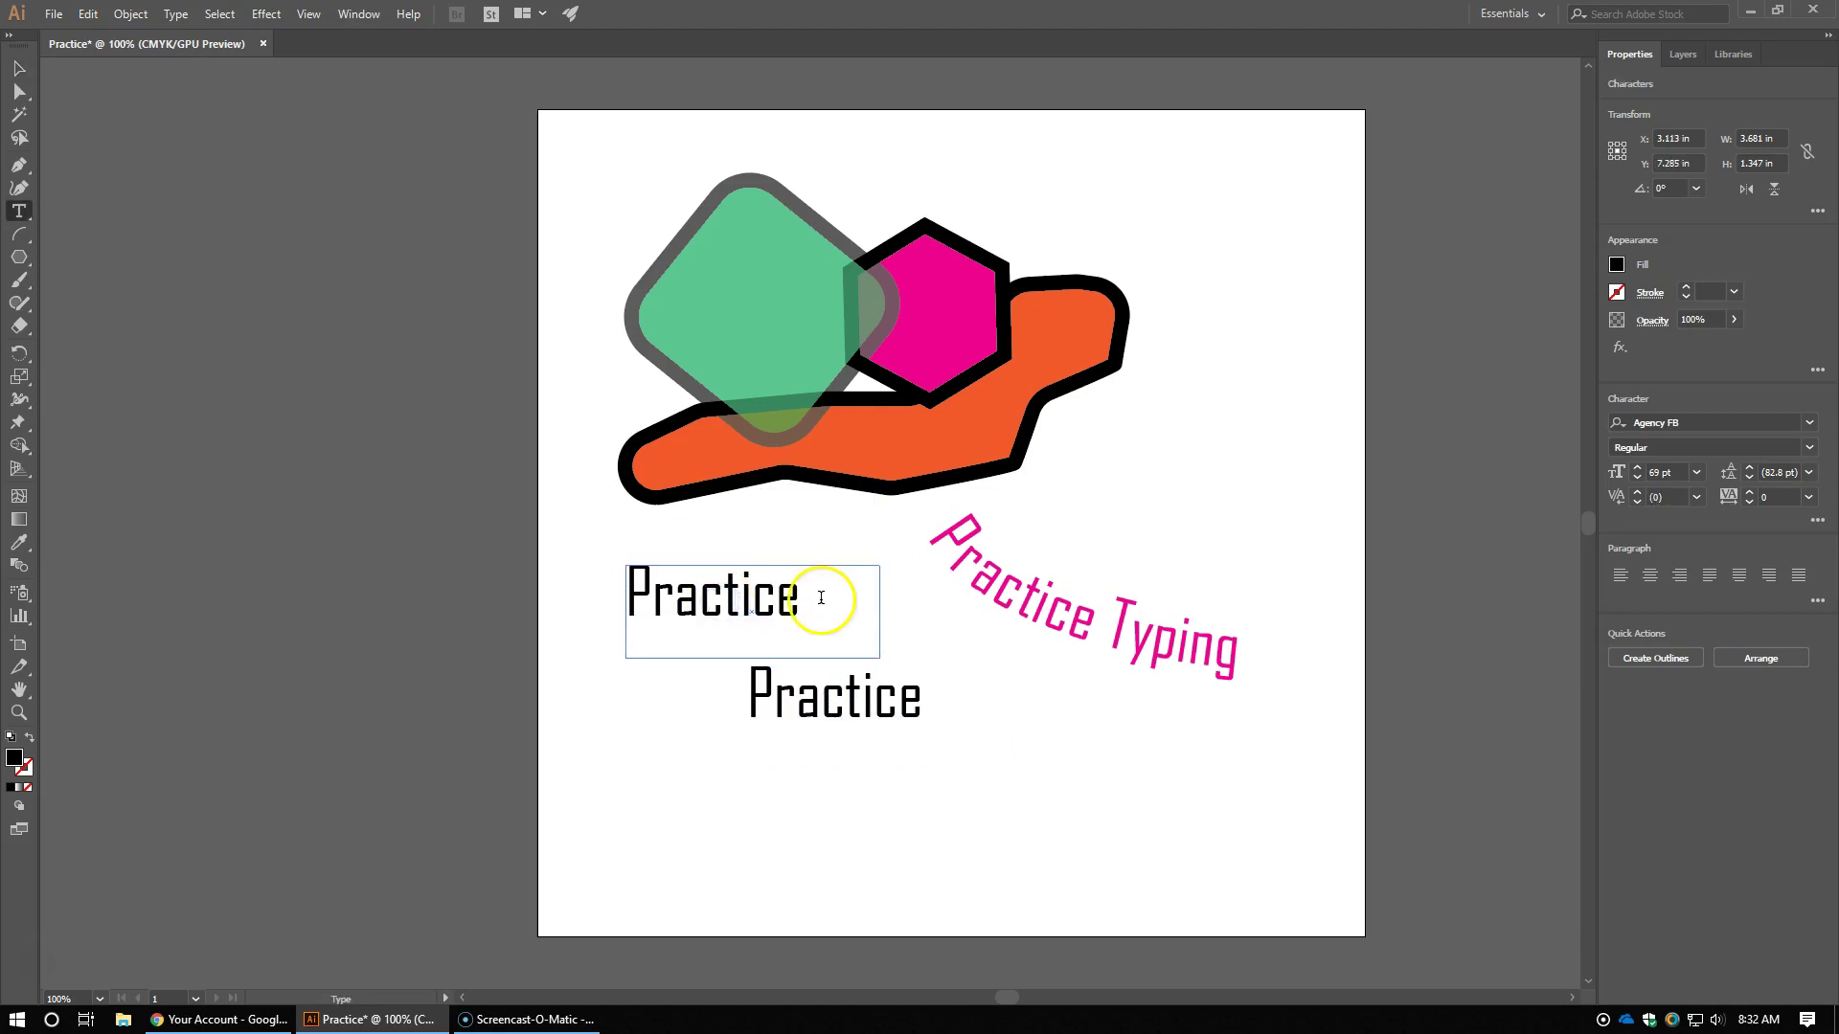
{"action": "left_click_drag", "start_coordinate": [820, 598], "coordinate": [555, 604]}
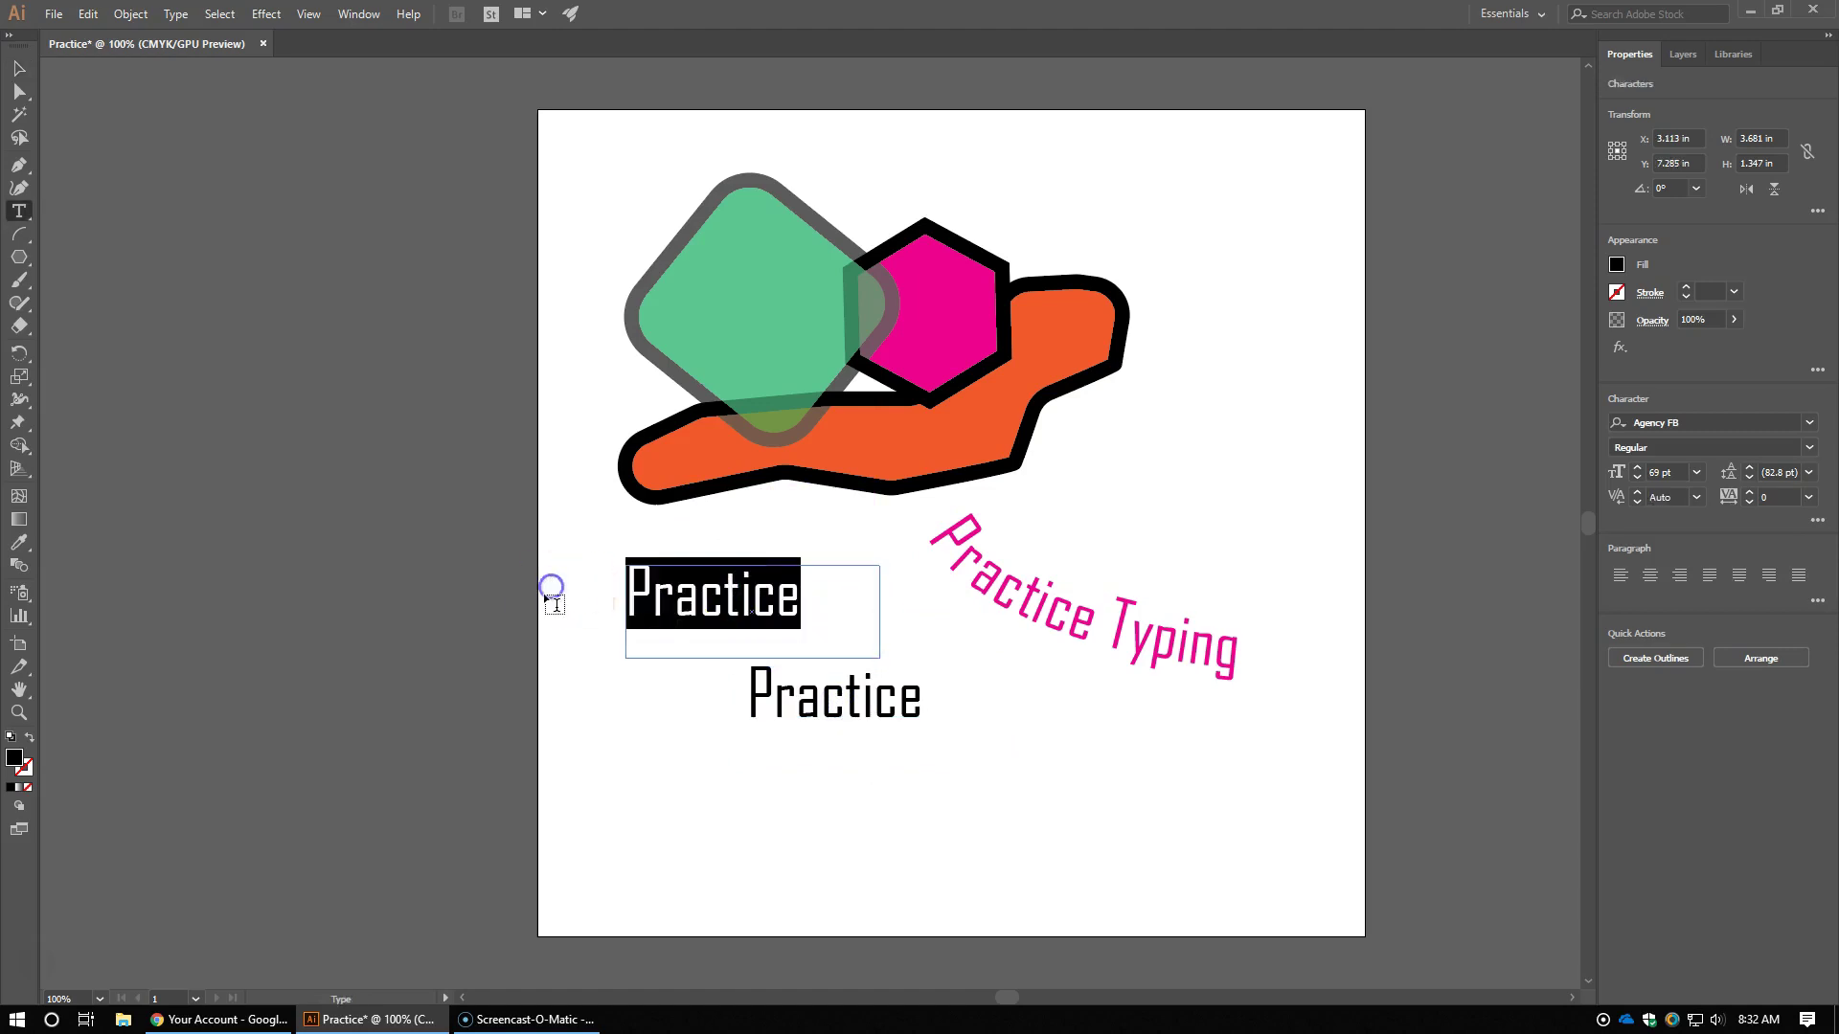
{"action": "left_click", "coordinate": [1619, 266]}
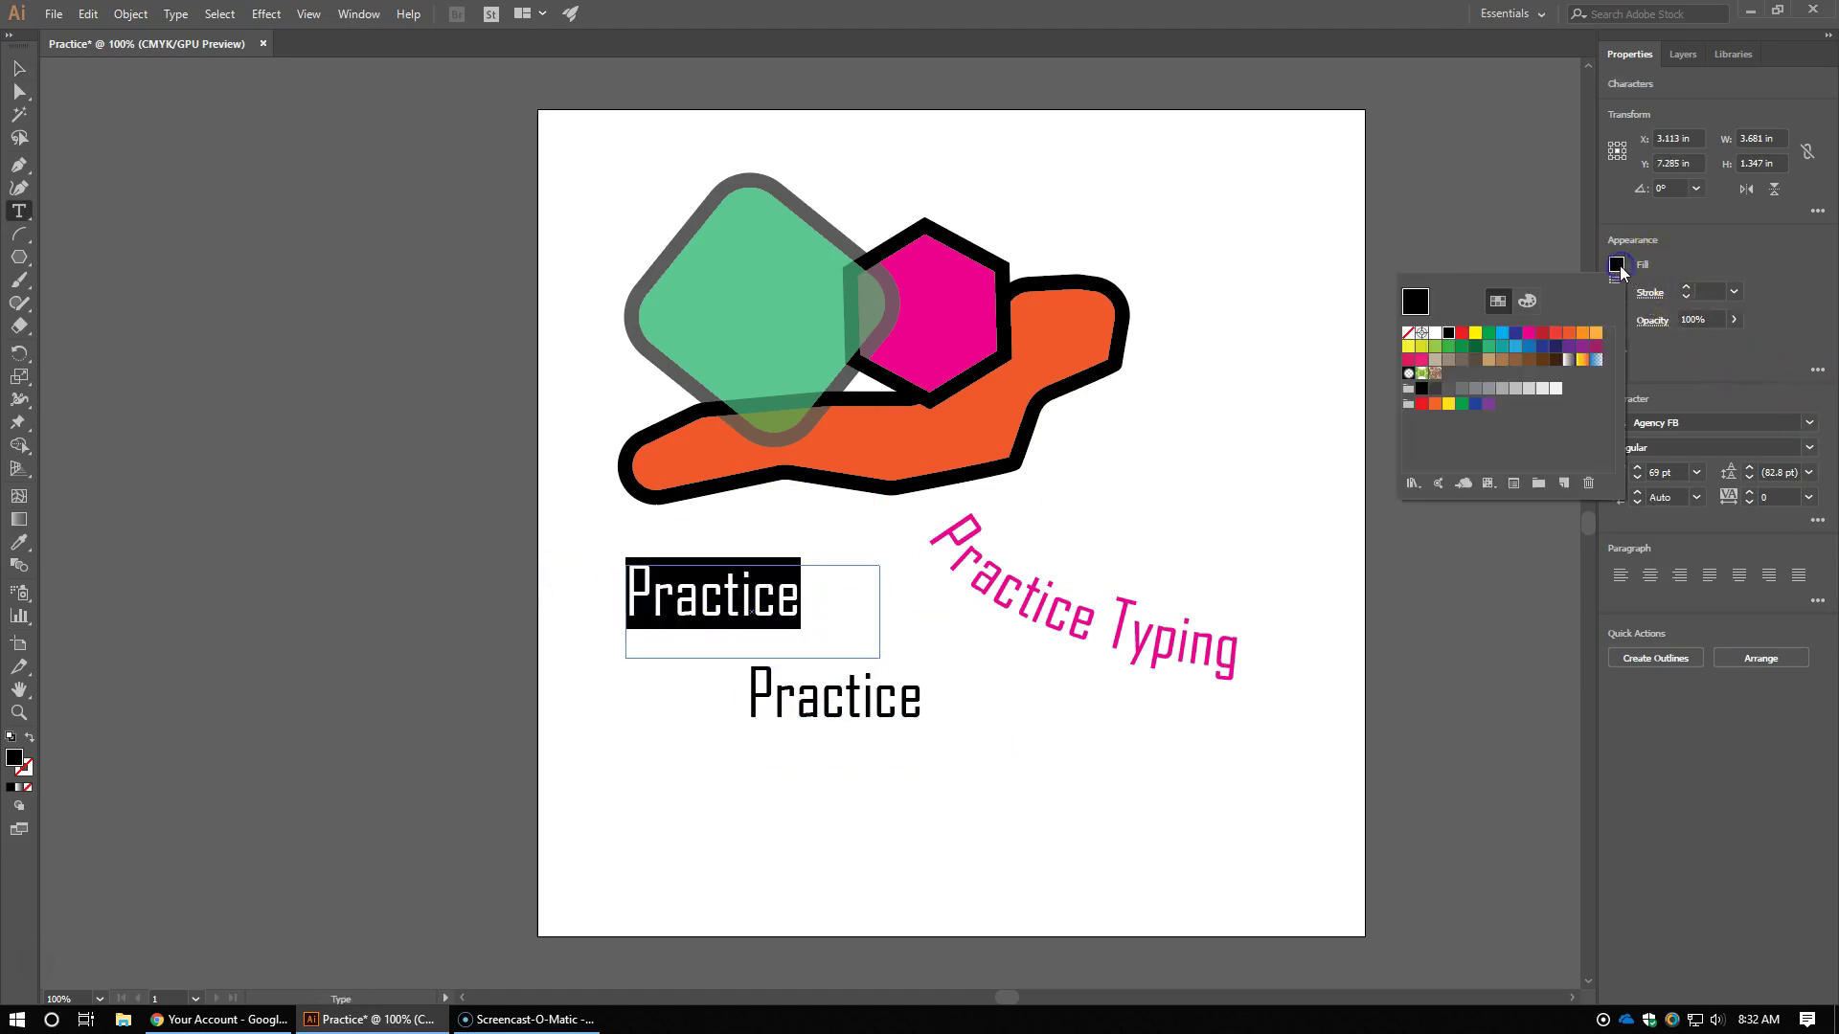
{"action": "left_click", "coordinate": [1527, 335]}
{"action": "left_click", "coordinate": [939, 643]}
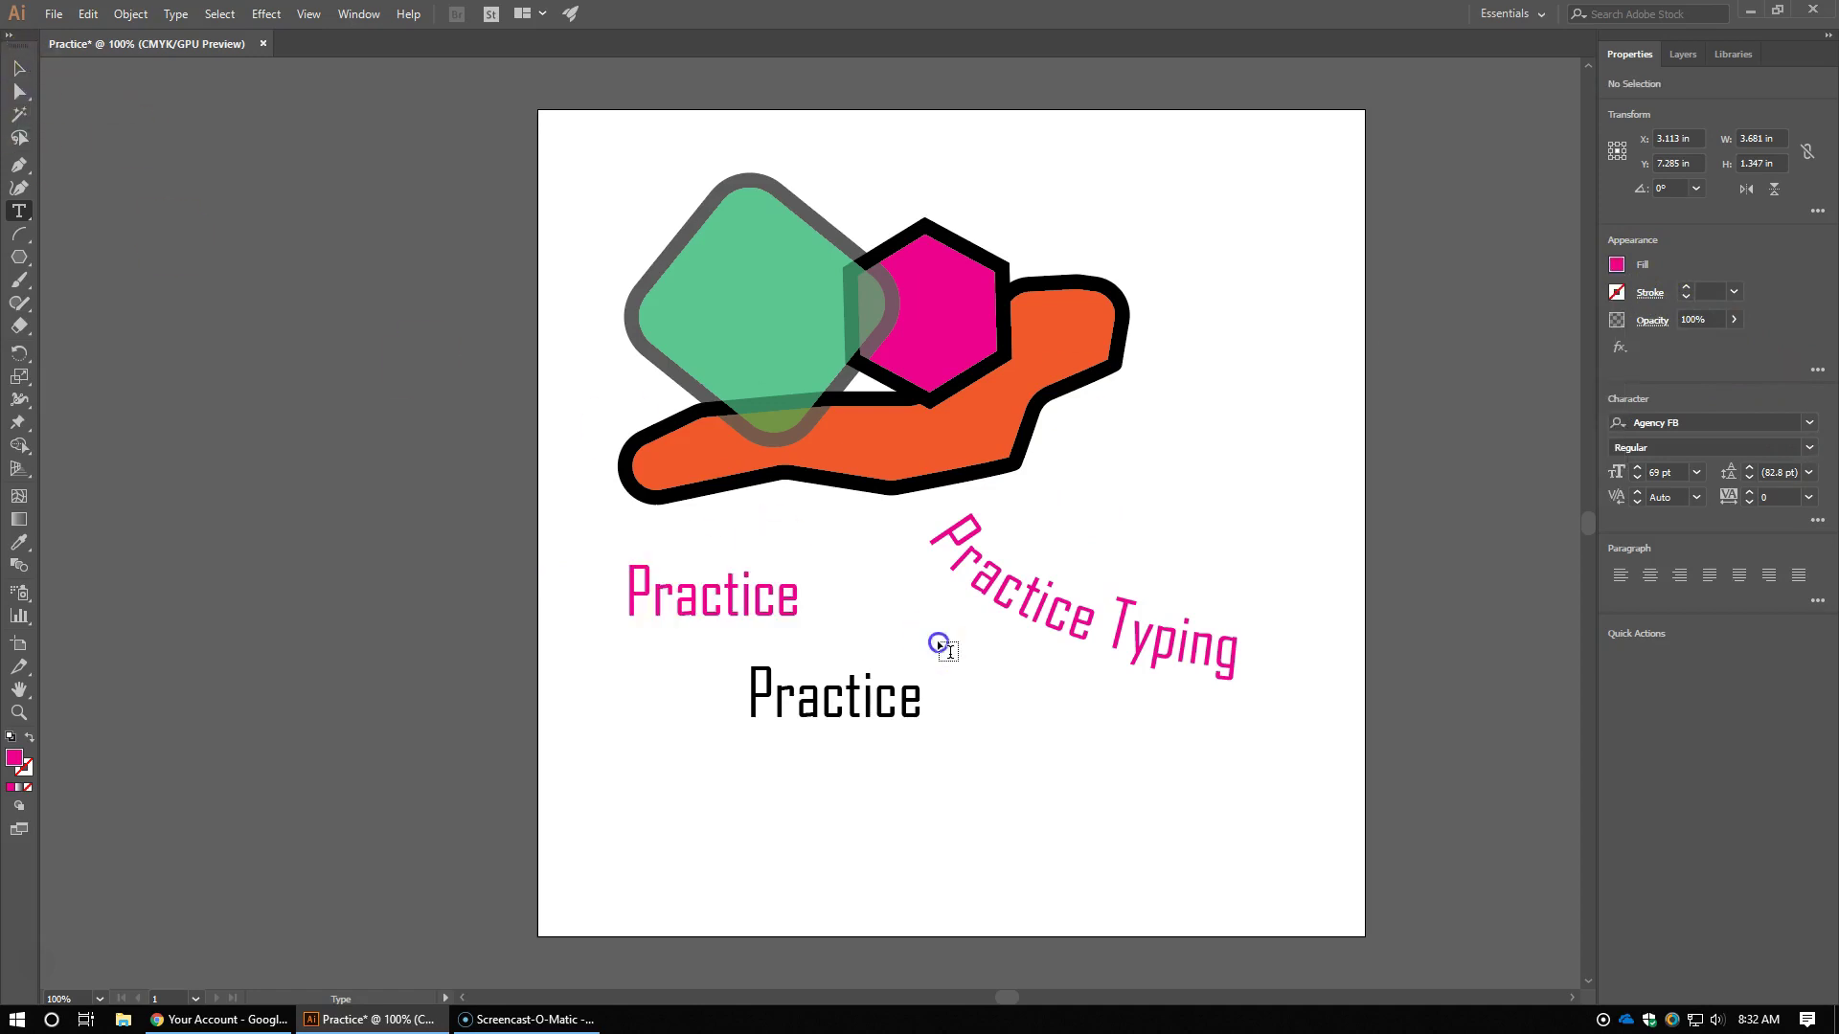
Step: Offset the black Practice over the magenta one as a shadow, then shift Practice Typing left
{"action": "key", "text": "v"}
{"action": "left_click_drag", "start_coordinate": [805, 695], "coordinate": [678, 593]}
{"action": "key", "text": "Down"}
{"action": "key", "text": "Right"}
{"action": "key", "text": "Down"}
{"action": "key", "text": "Right"}
{"action": "key", "text": "Down"}
{"action": "key", "text": "Right"}
{"action": "key", "text": "Up"}
{"action": "left_click", "coordinate": [866, 706]}
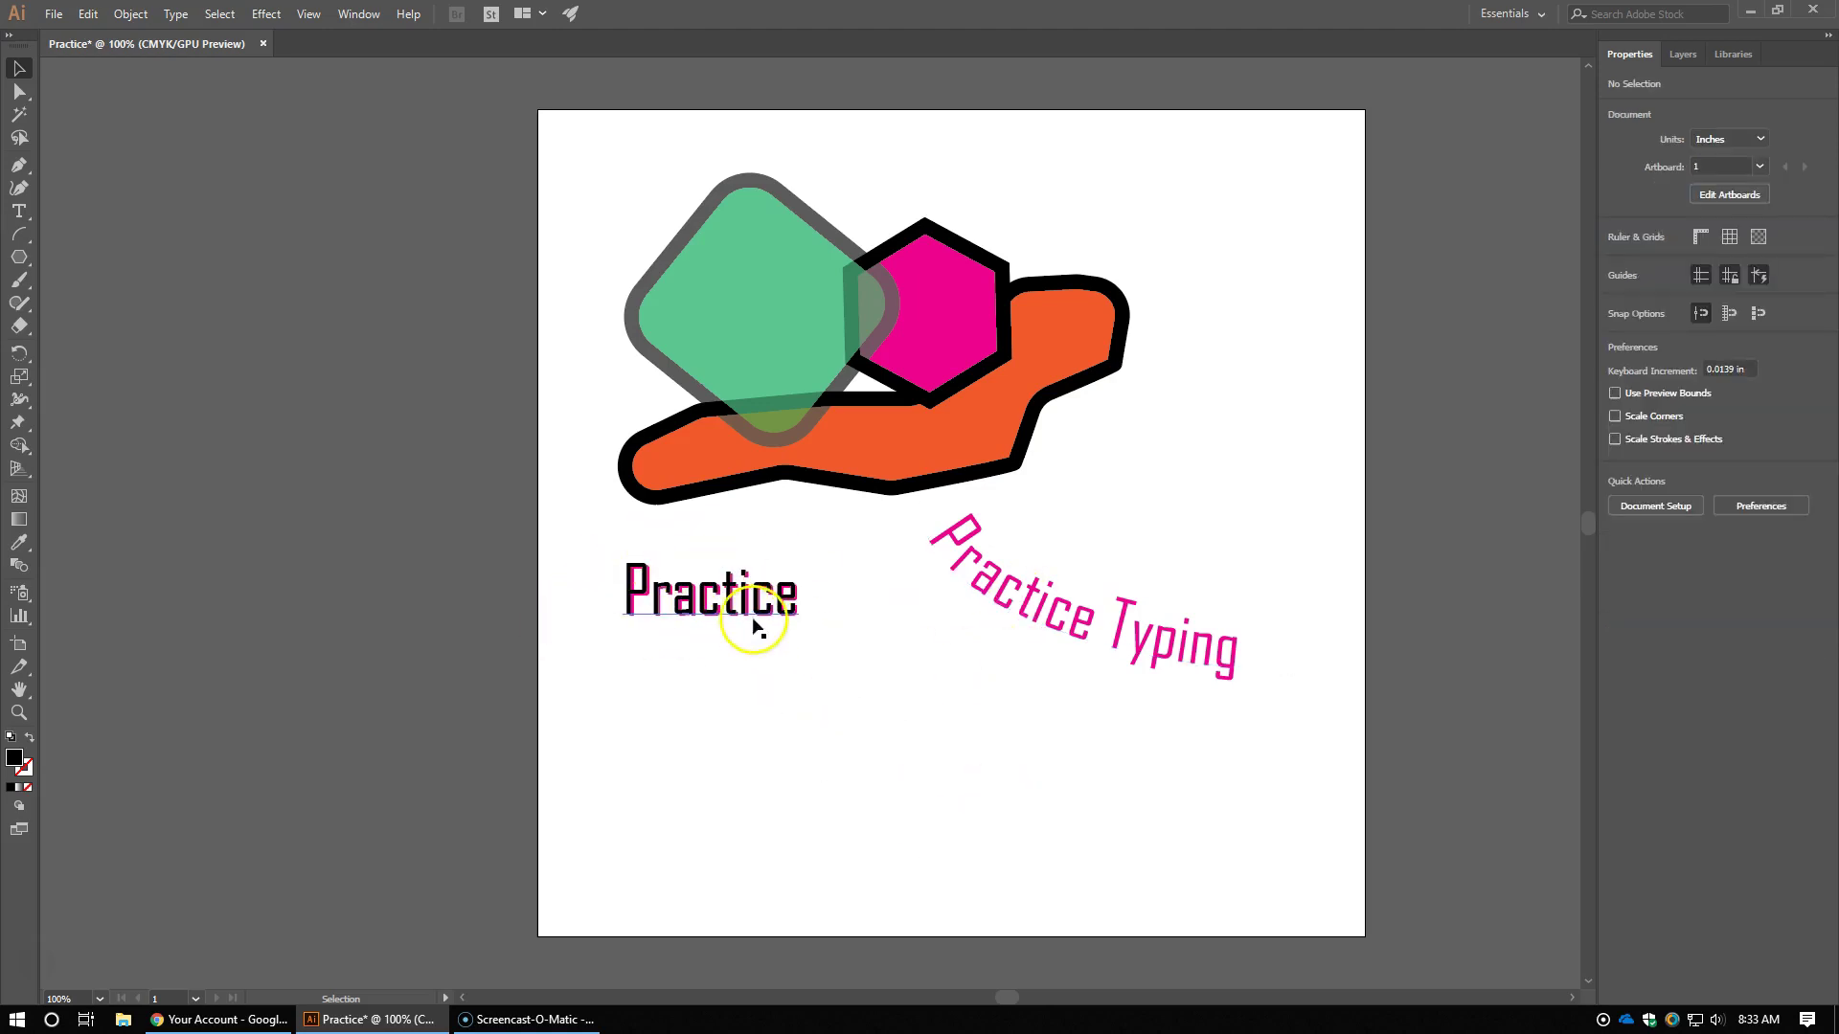
{"action": "left_click_drag", "start_coordinate": [1088, 624], "coordinate": [1008, 642]}
{"action": "left_click", "coordinate": [619, 222]}
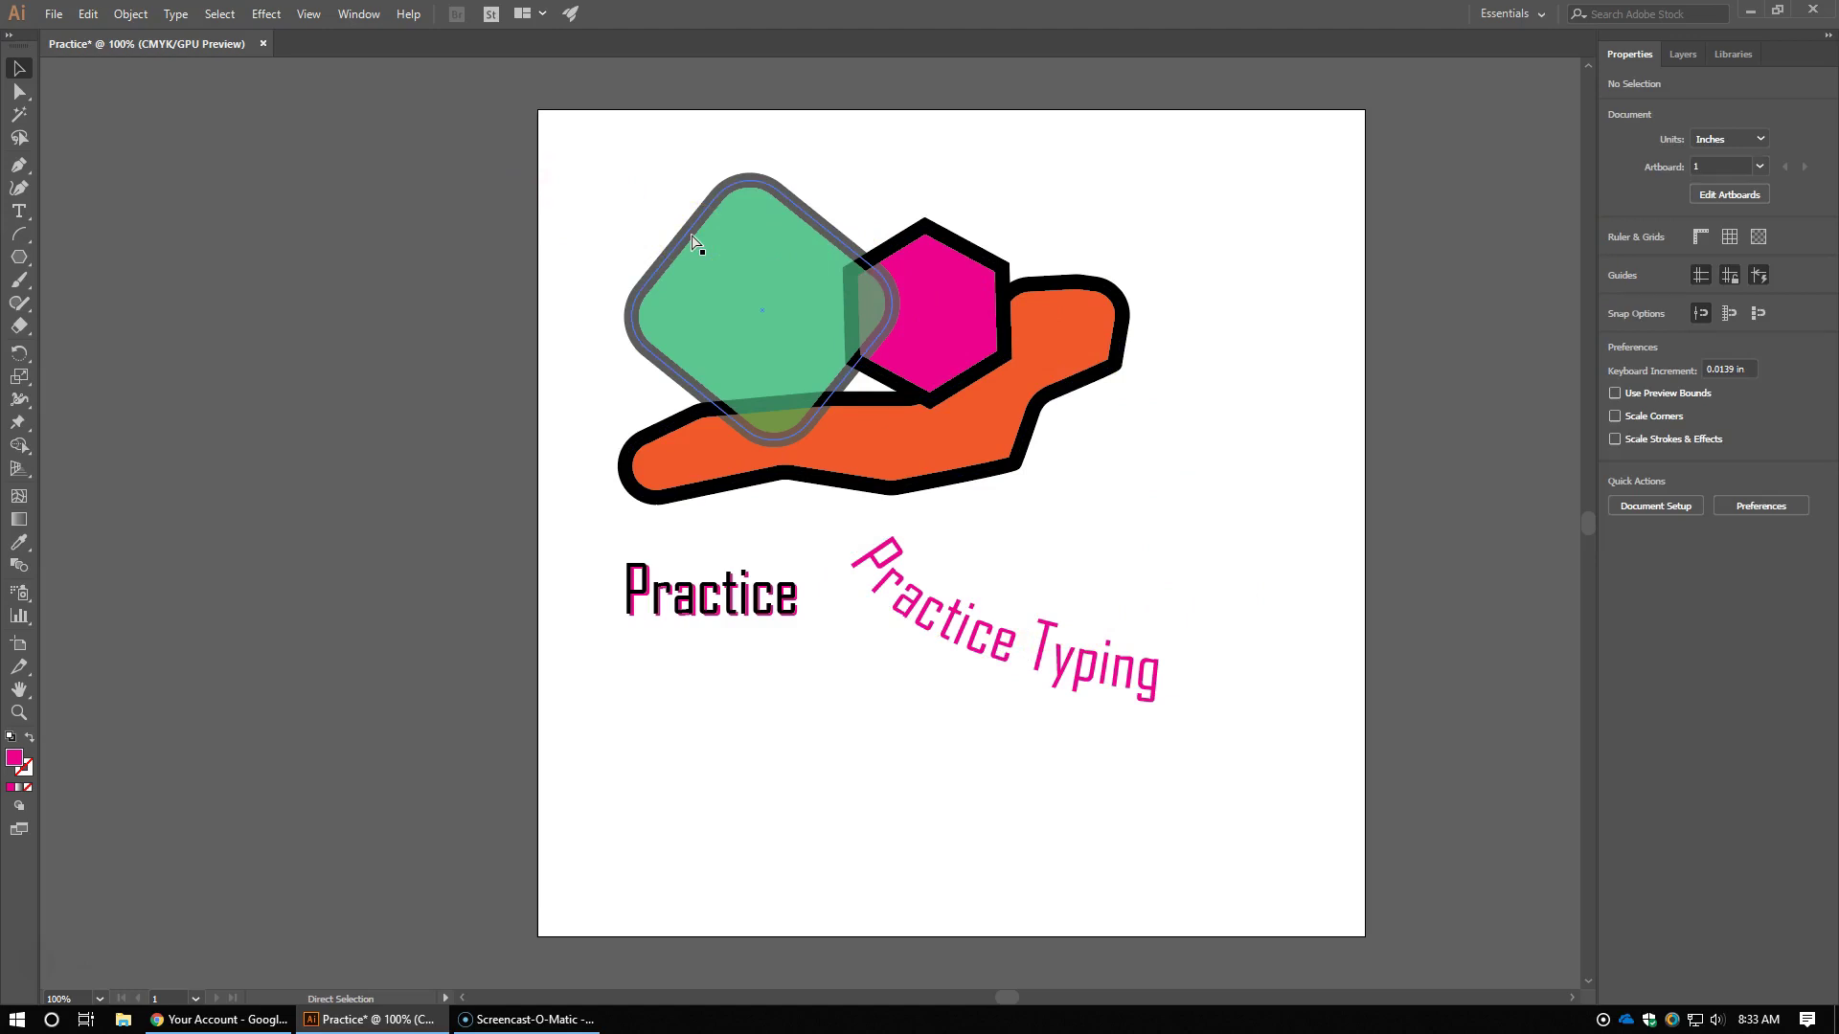
{"action": "key", "text": "ctrl+minus"}
{"action": "key", "text": "ctrl+minus"}
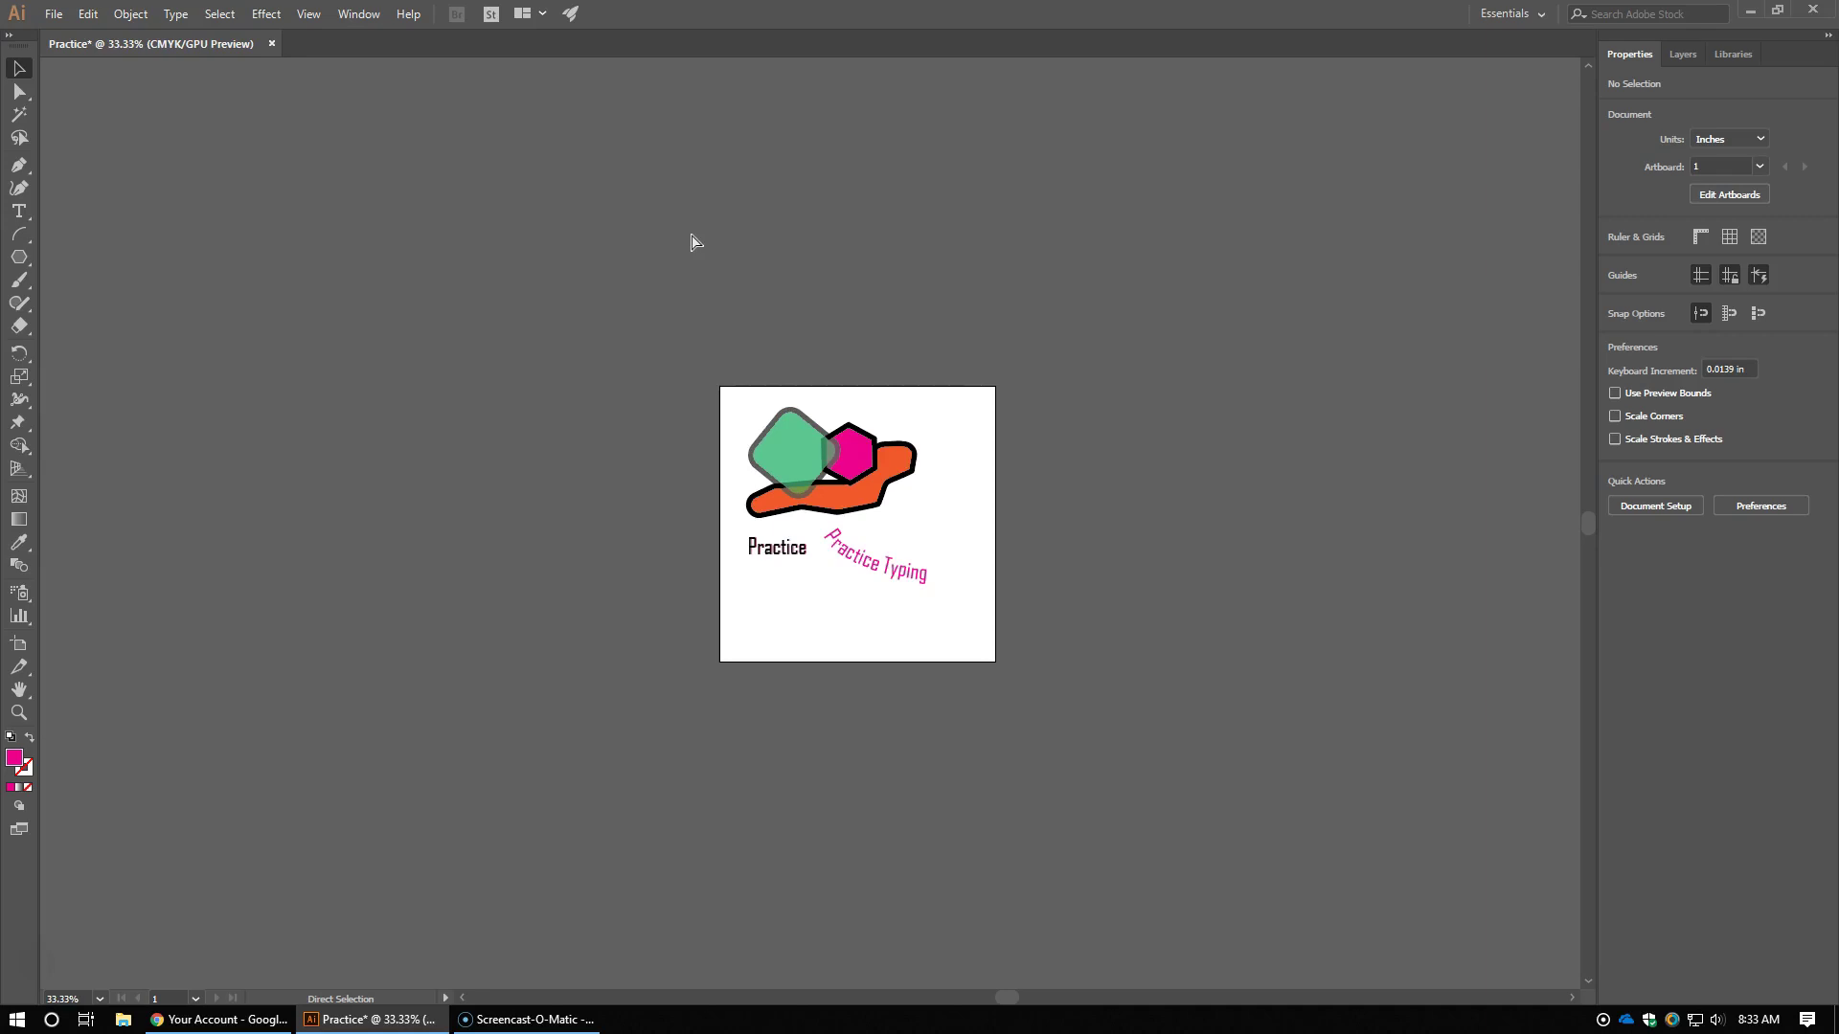
{"action": "key", "text": "ctrl+1"}
{"action": "left_click", "coordinate": [320, 717]}
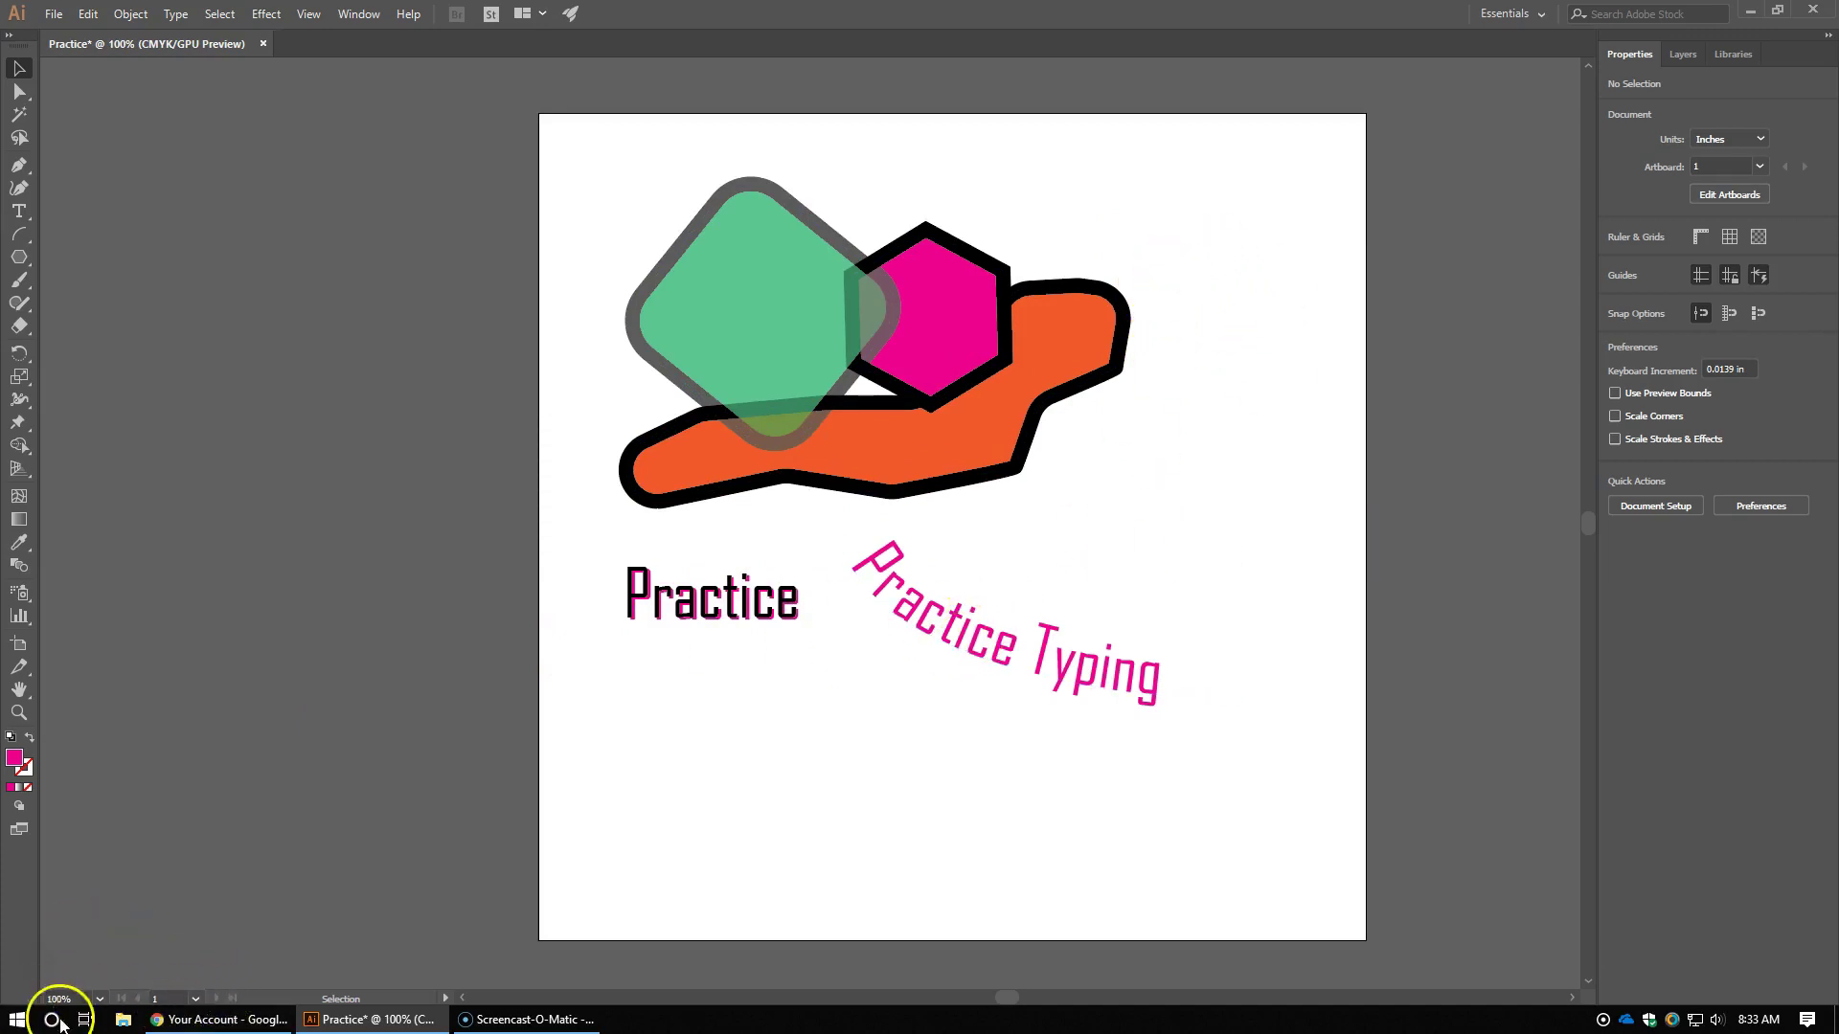
Step: Launch Google Chrome from the Start menu and search Google for 'music pattern'
{"action": "left_click", "coordinate": [17, 1017]}
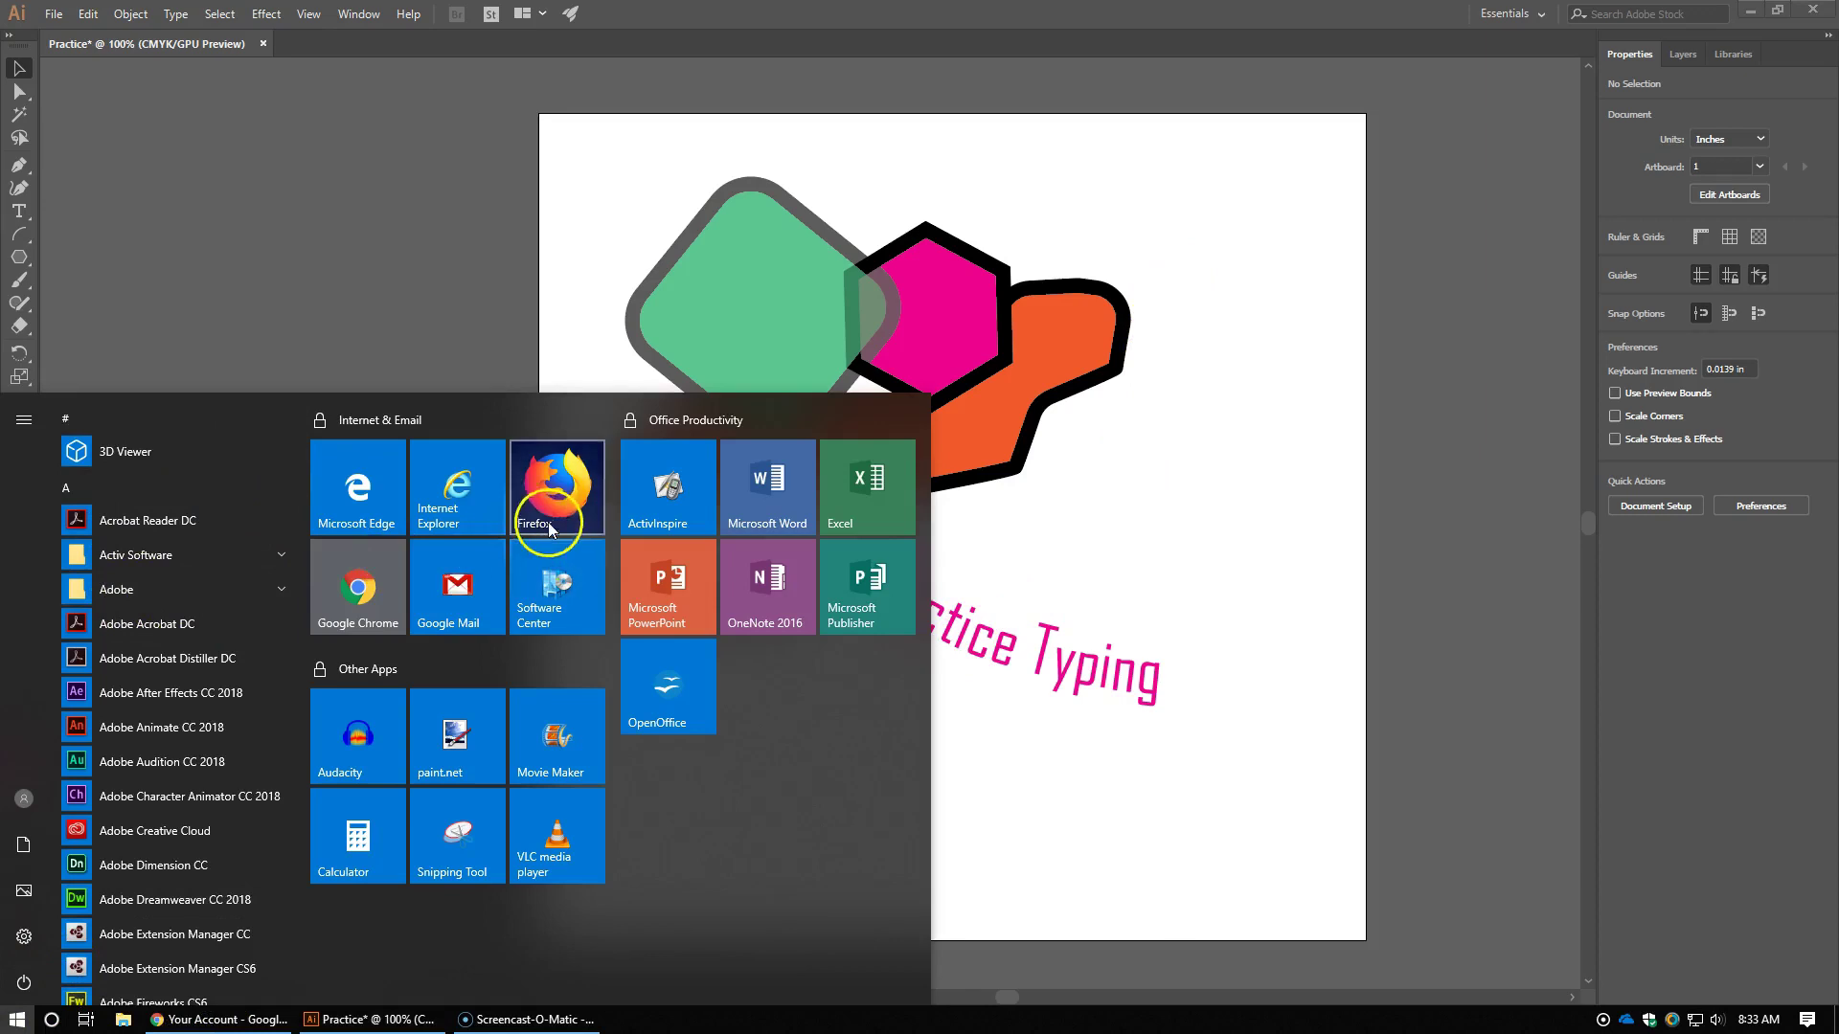
{"action": "left_click", "coordinate": [337, 588]}
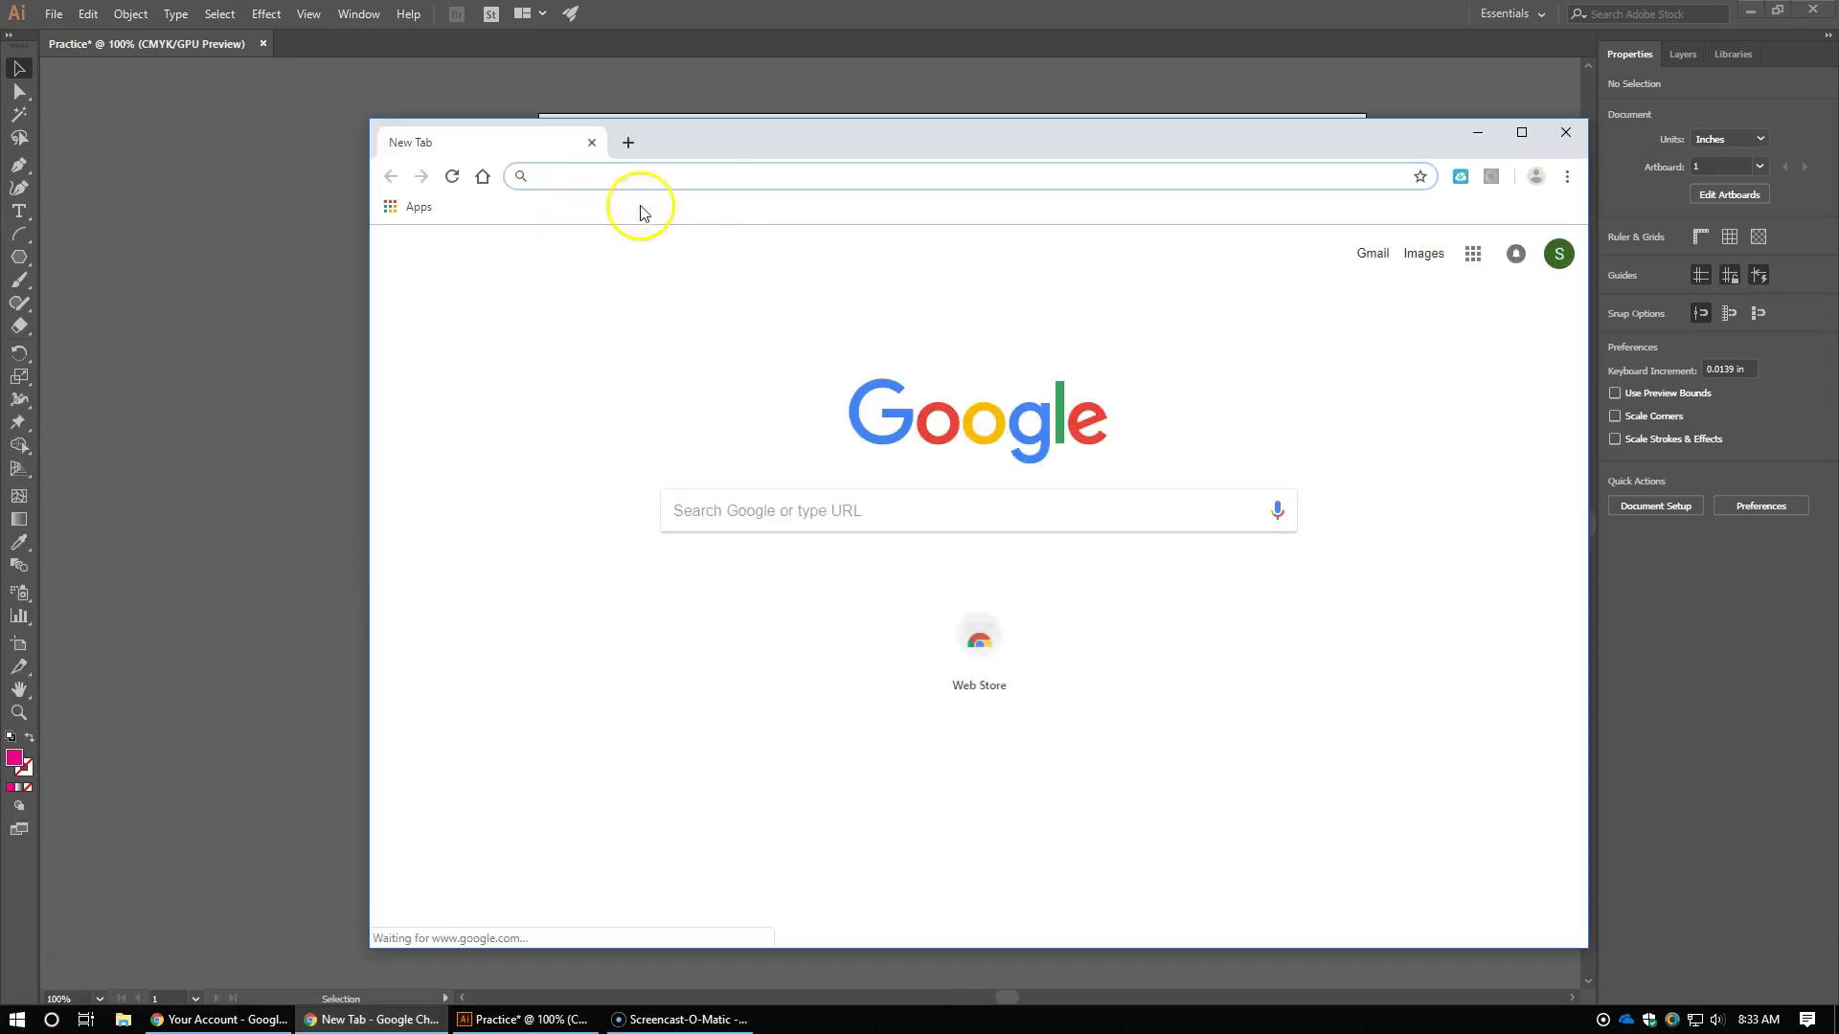
{"action": "left_click", "coordinate": [714, 506]}
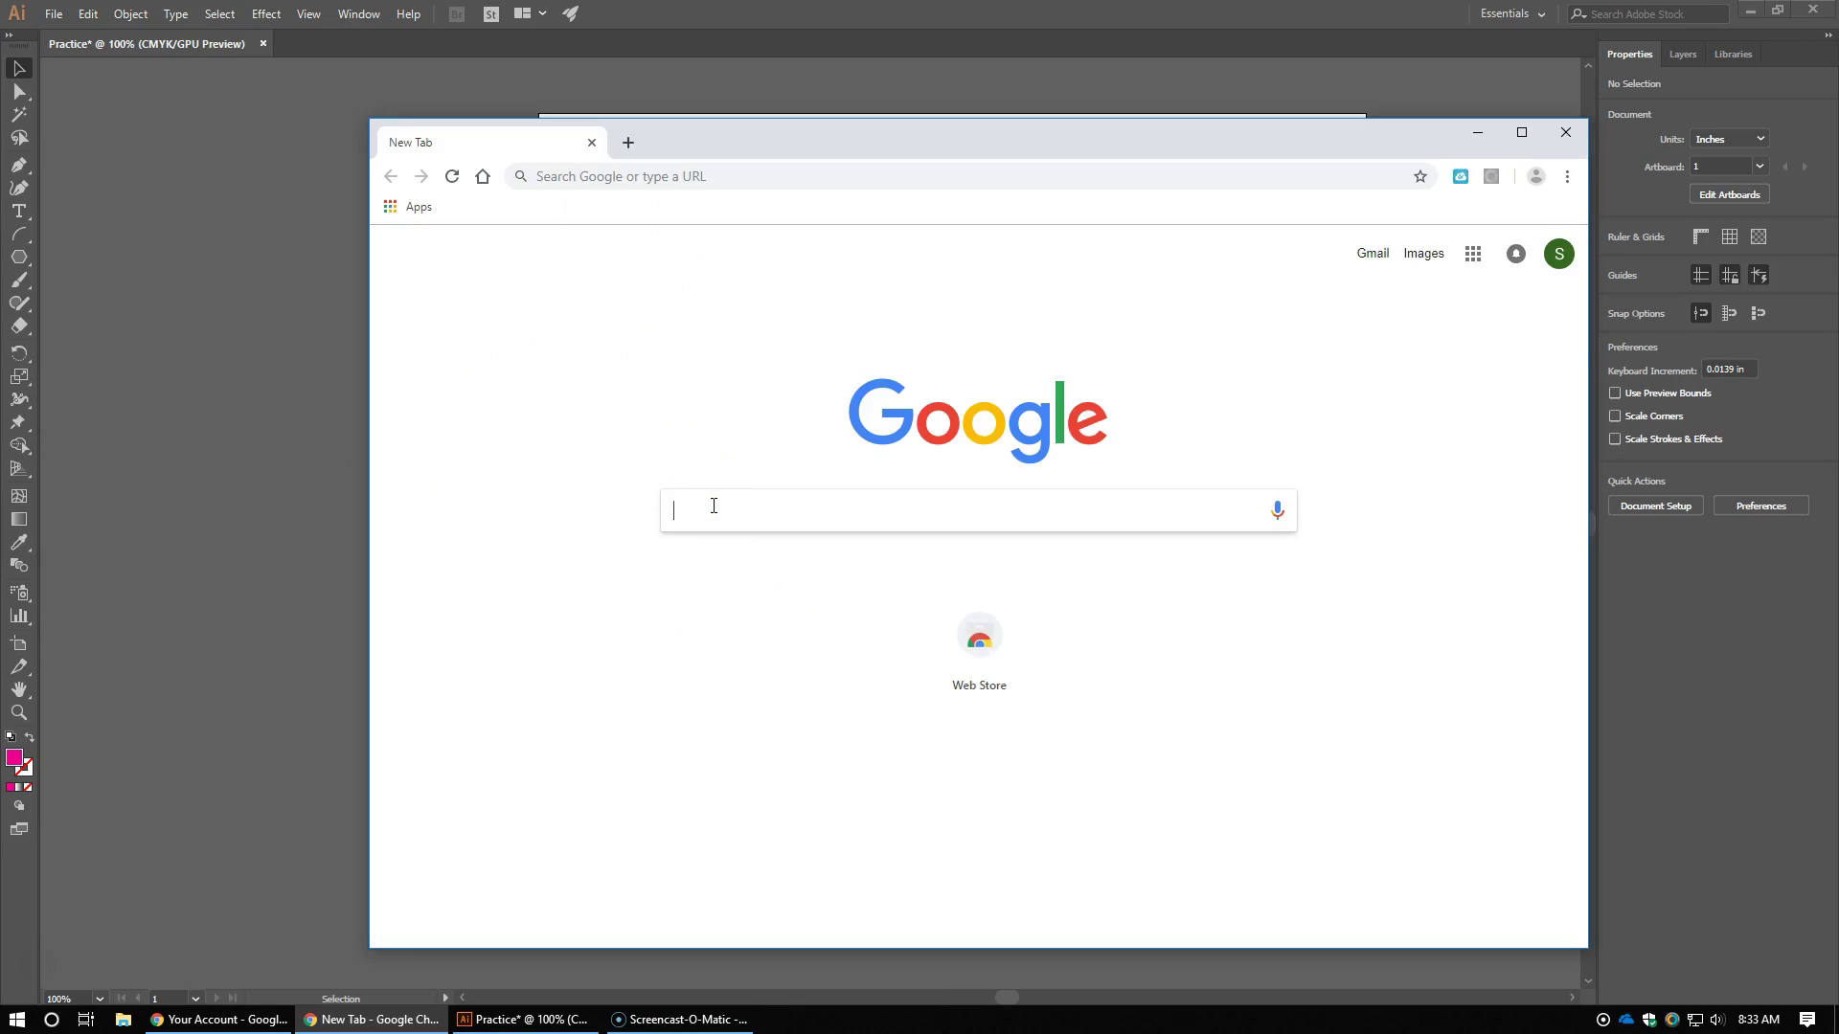
{"action": "type", "text": "music pattern"}
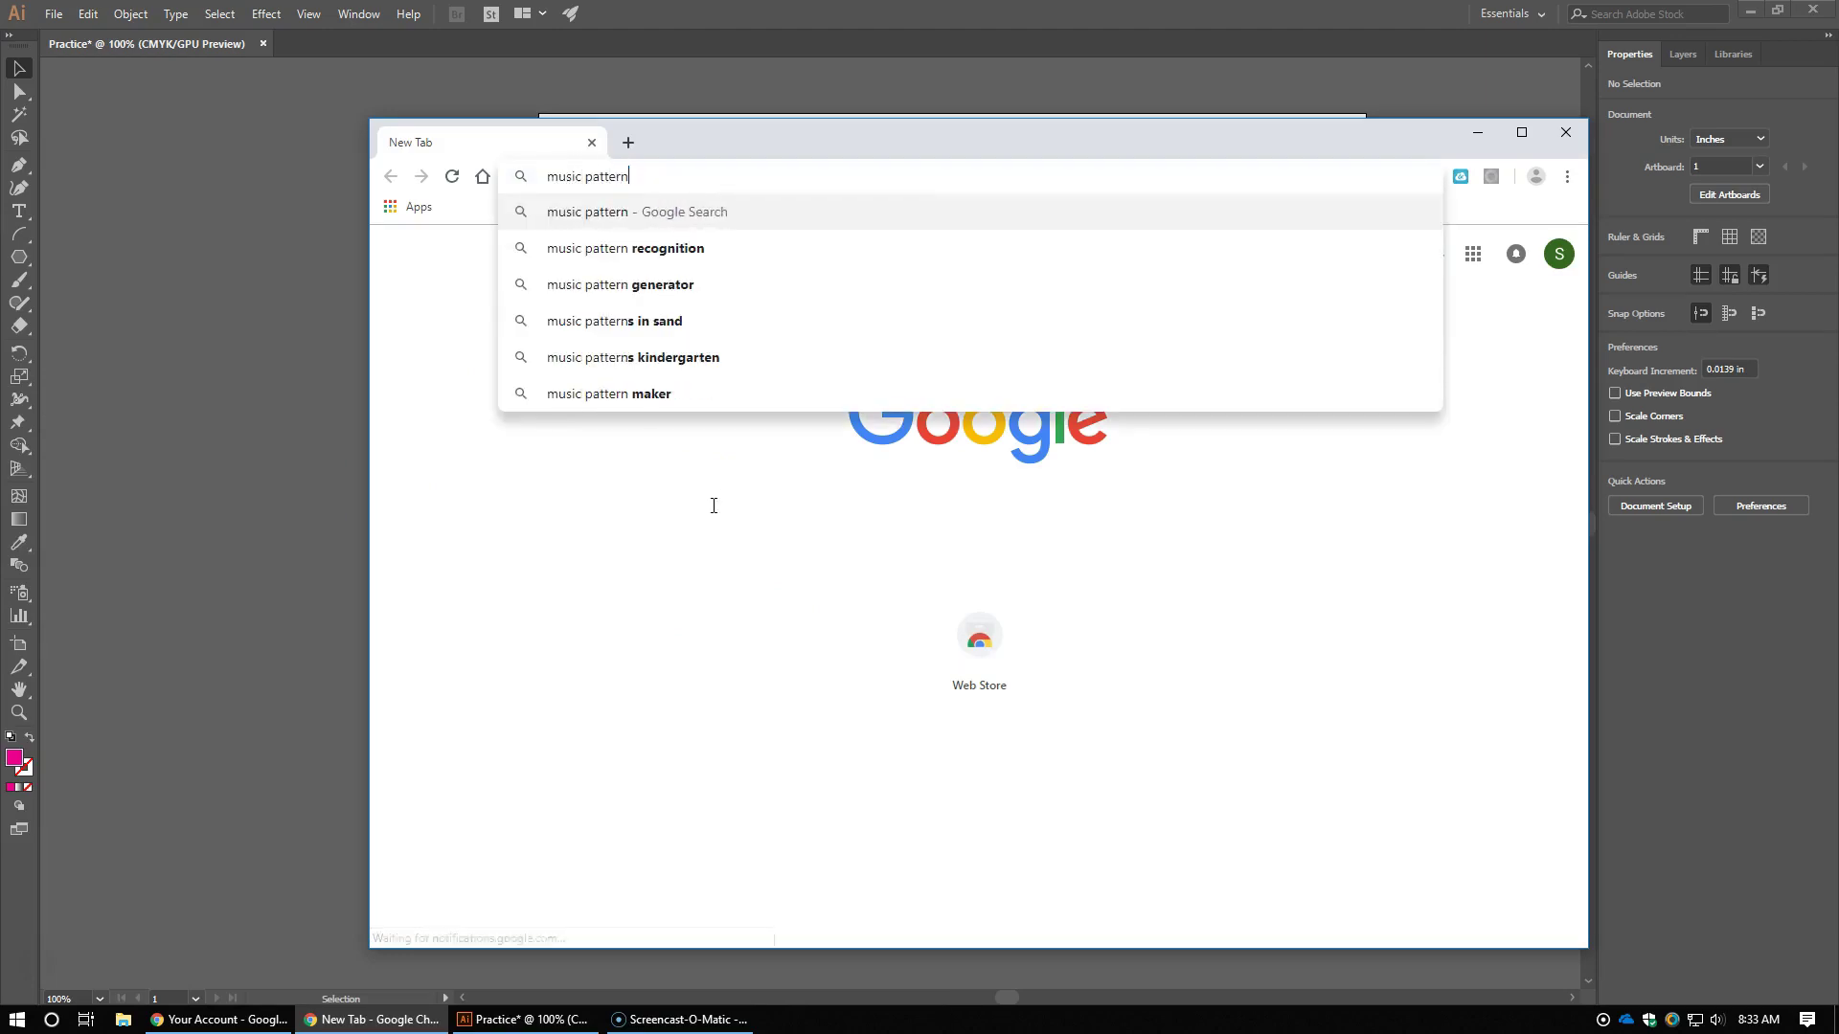
{"action": "key", "text": "Return"}
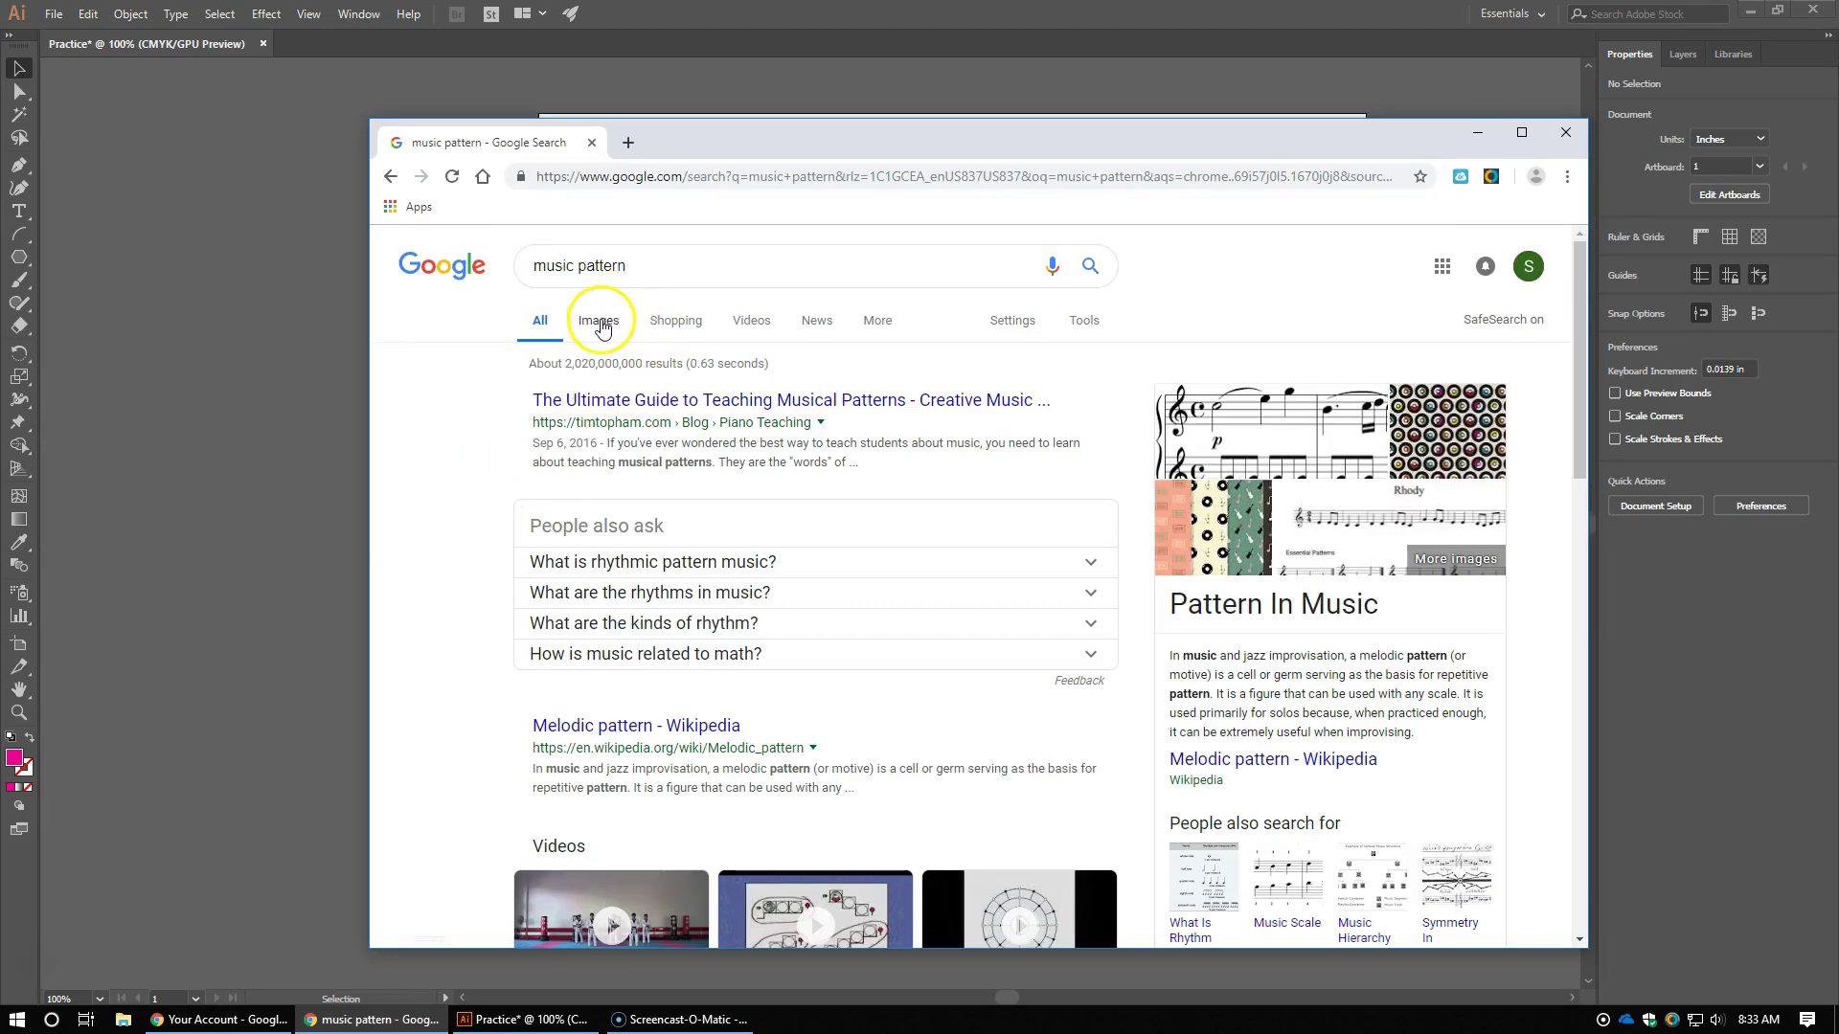
Step: Compare music-pattern image previews and copy the black-and-white doodled music-notes pattern image
{"action": "left_click", "coordinate": [600, 324]}
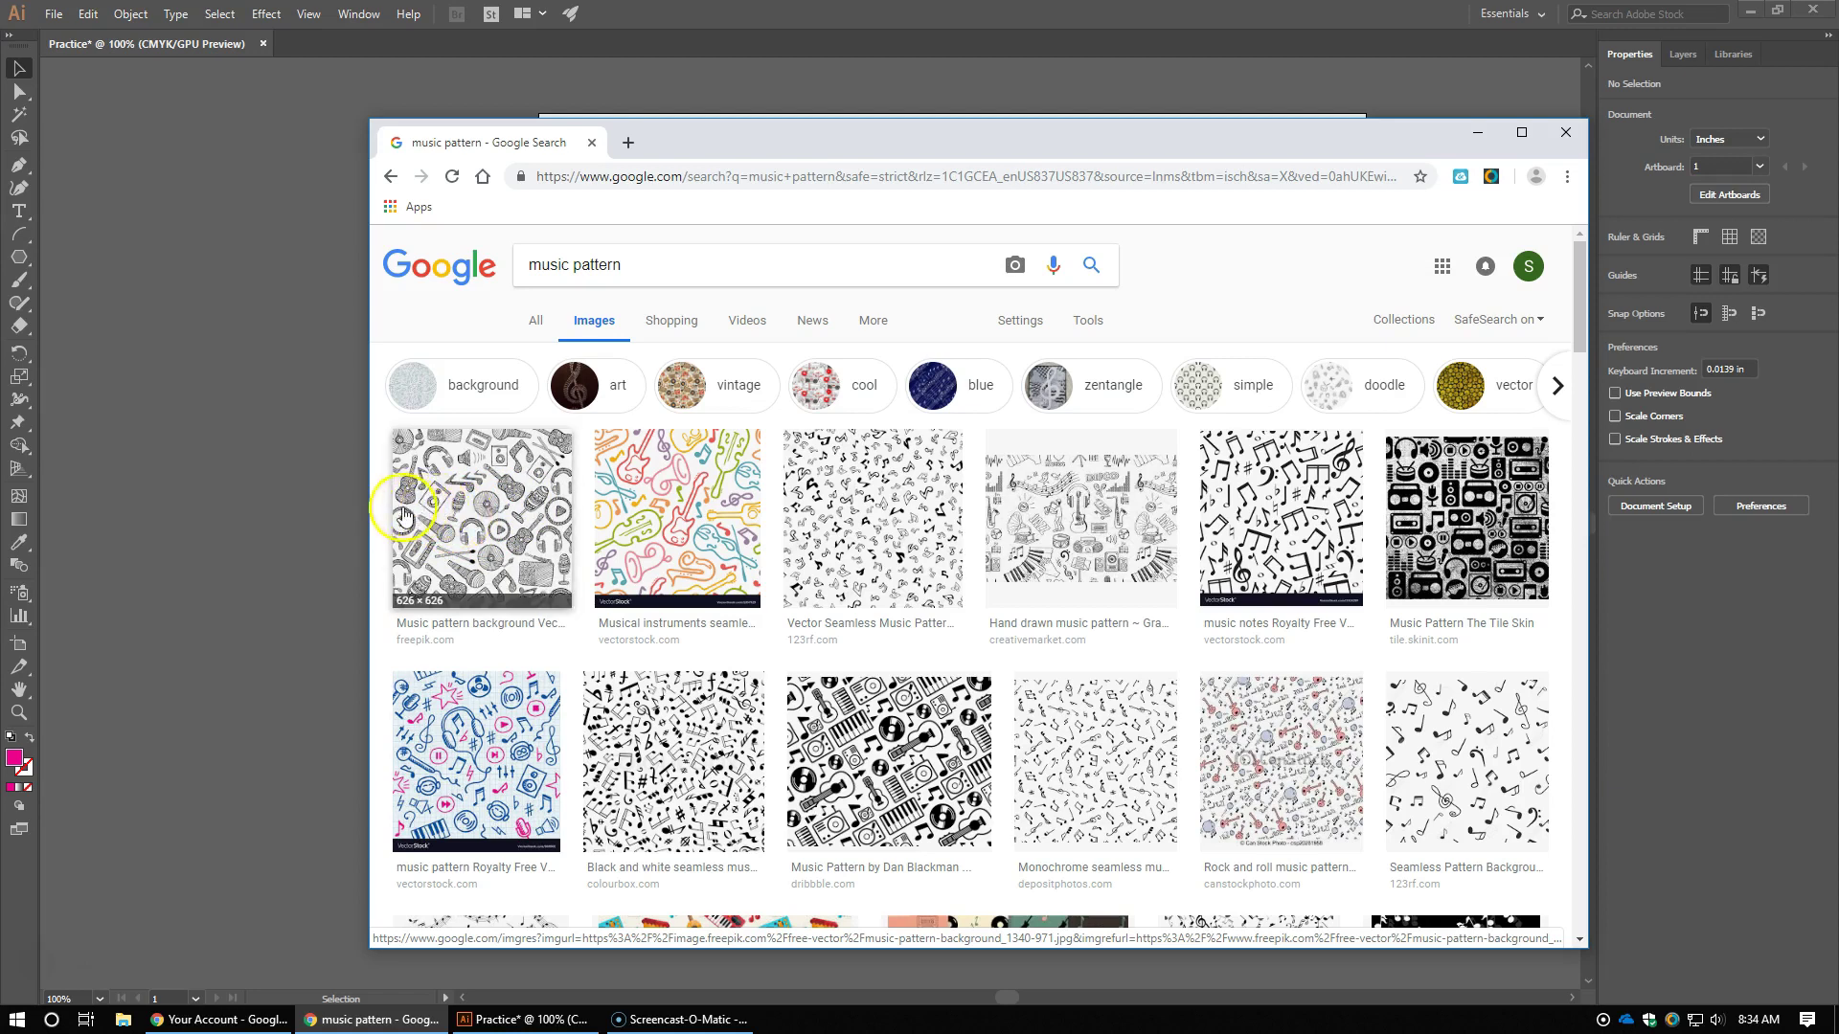
{"action": "left_click", "coordinate": [844, 517]}
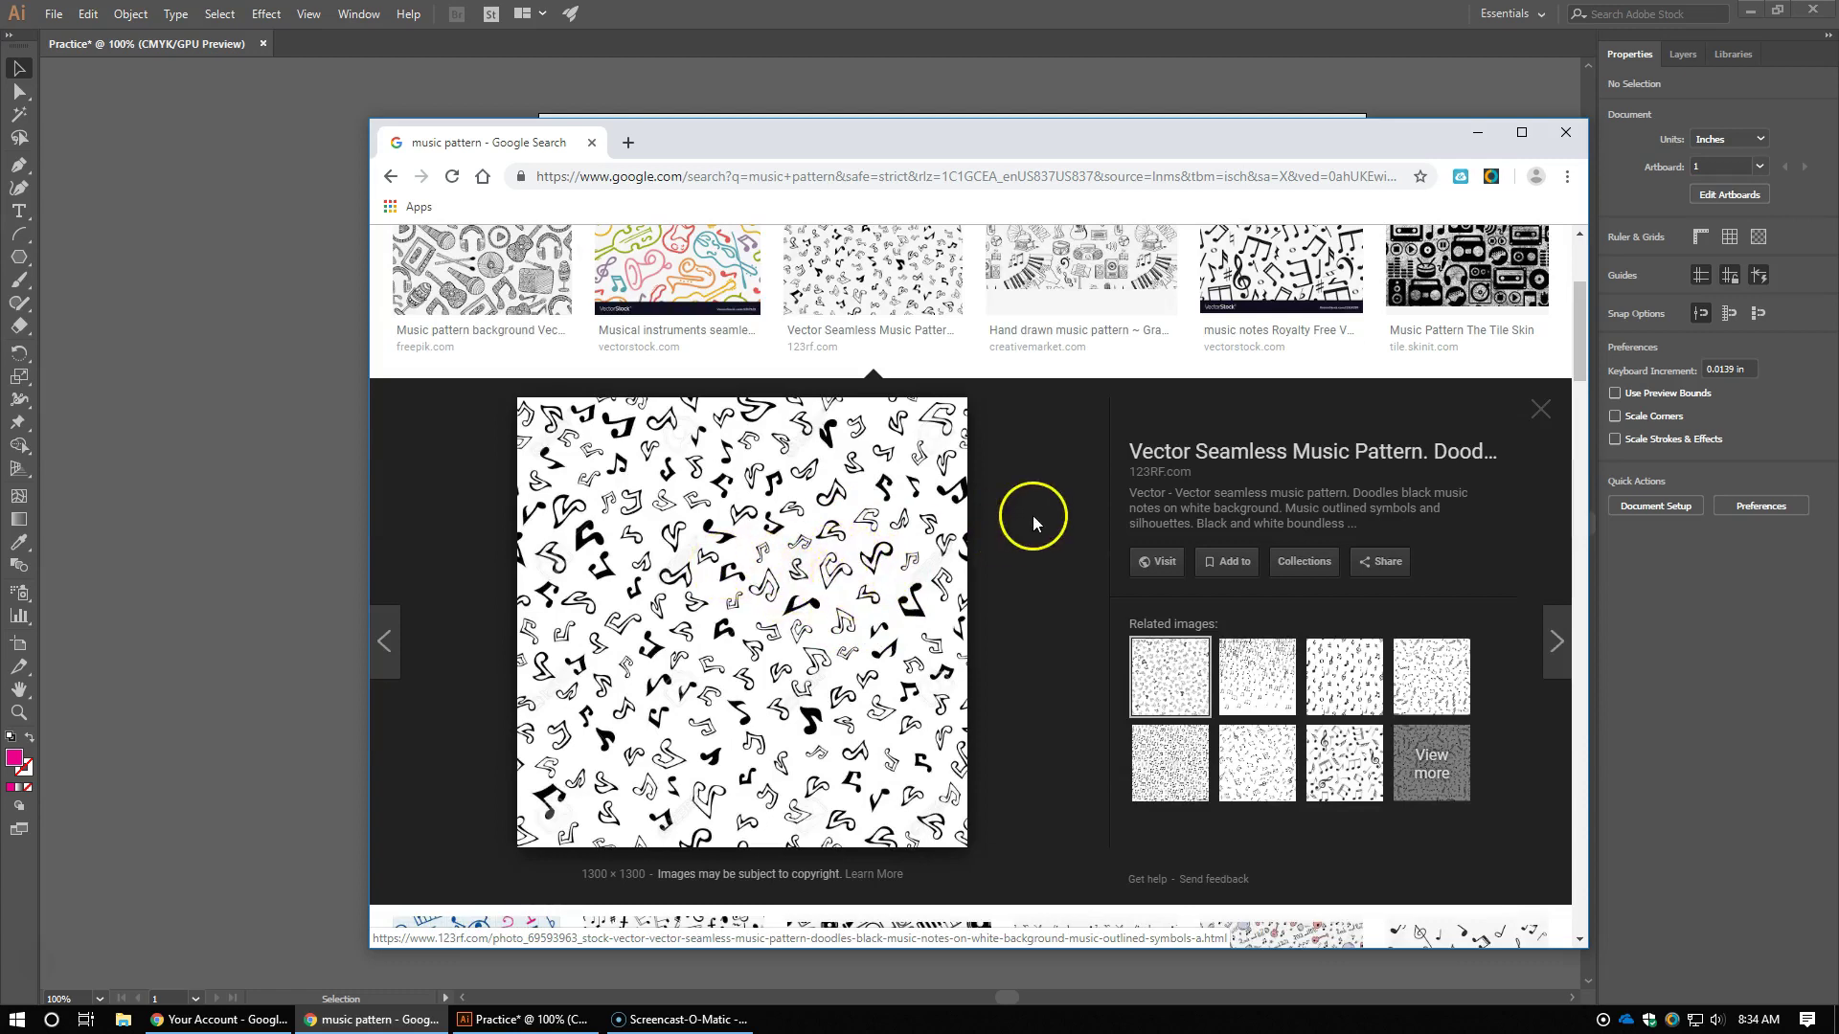
{"action": "scroll", "coordinate": [1033, 515], "scroll_direction": "up", "scroll_amount": 2}
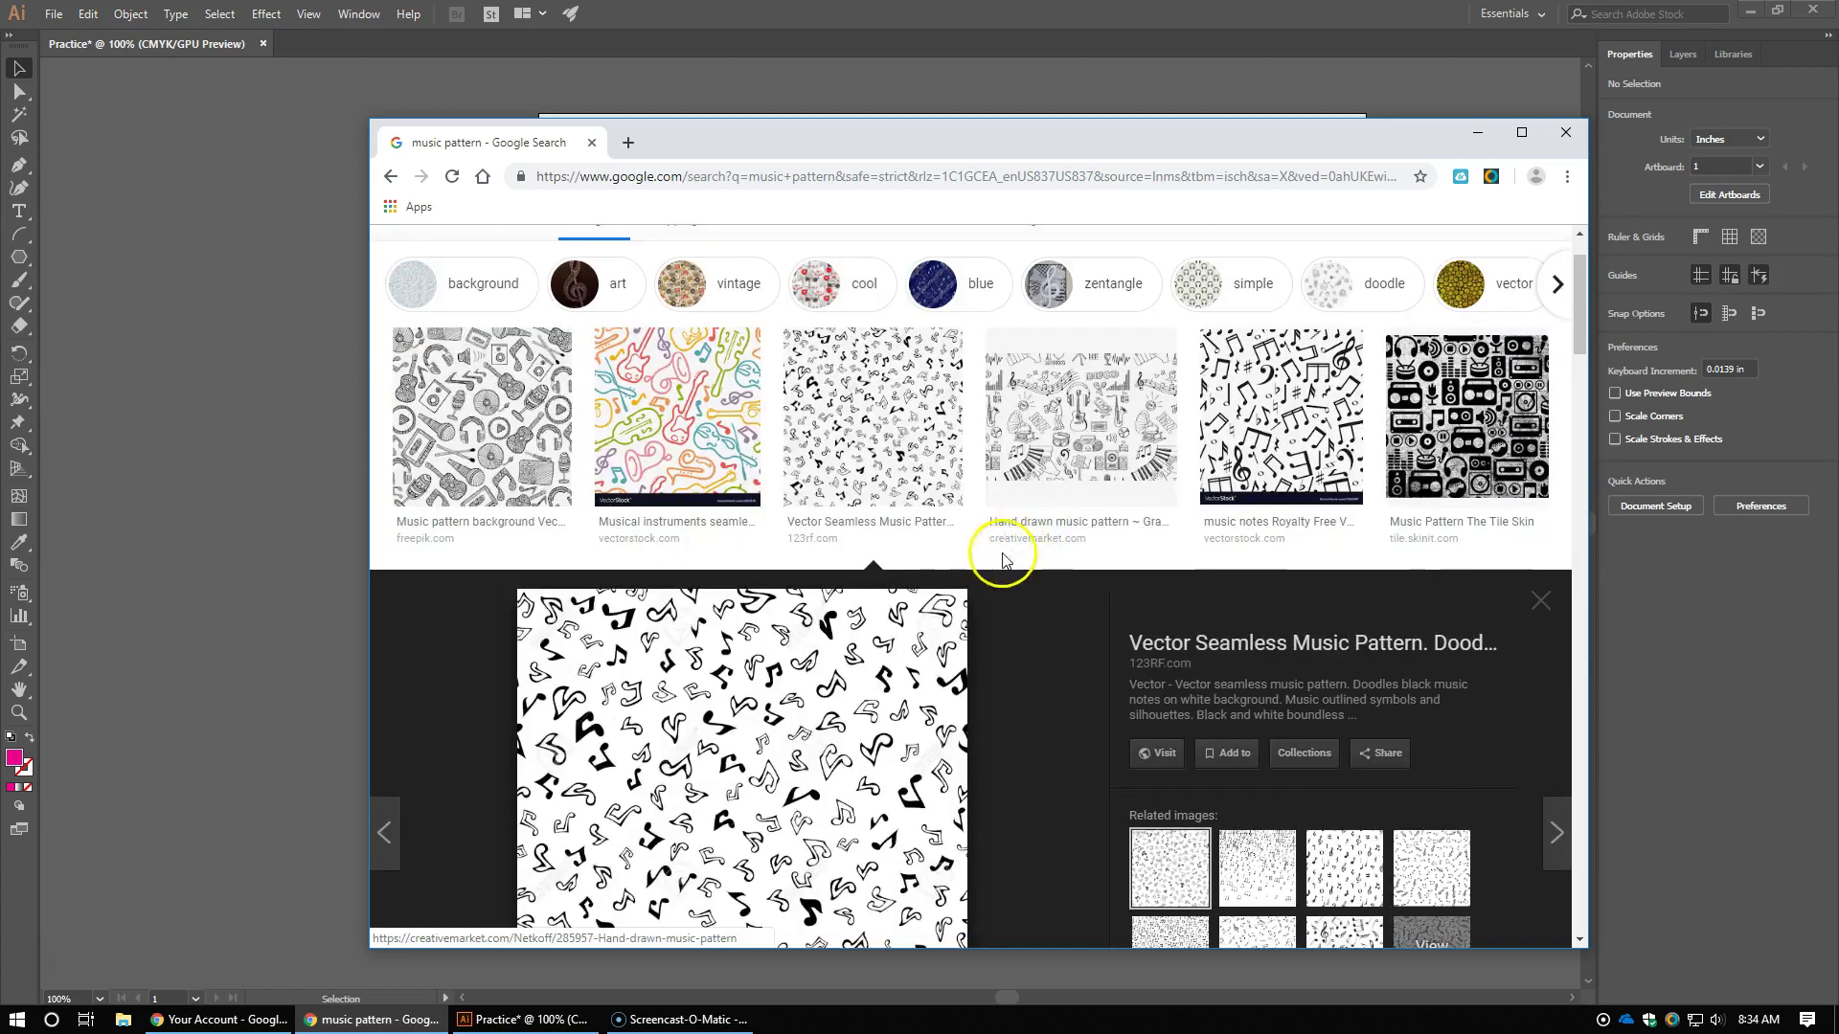
{"action": "left_click", "coordinate": [1258, 406]}
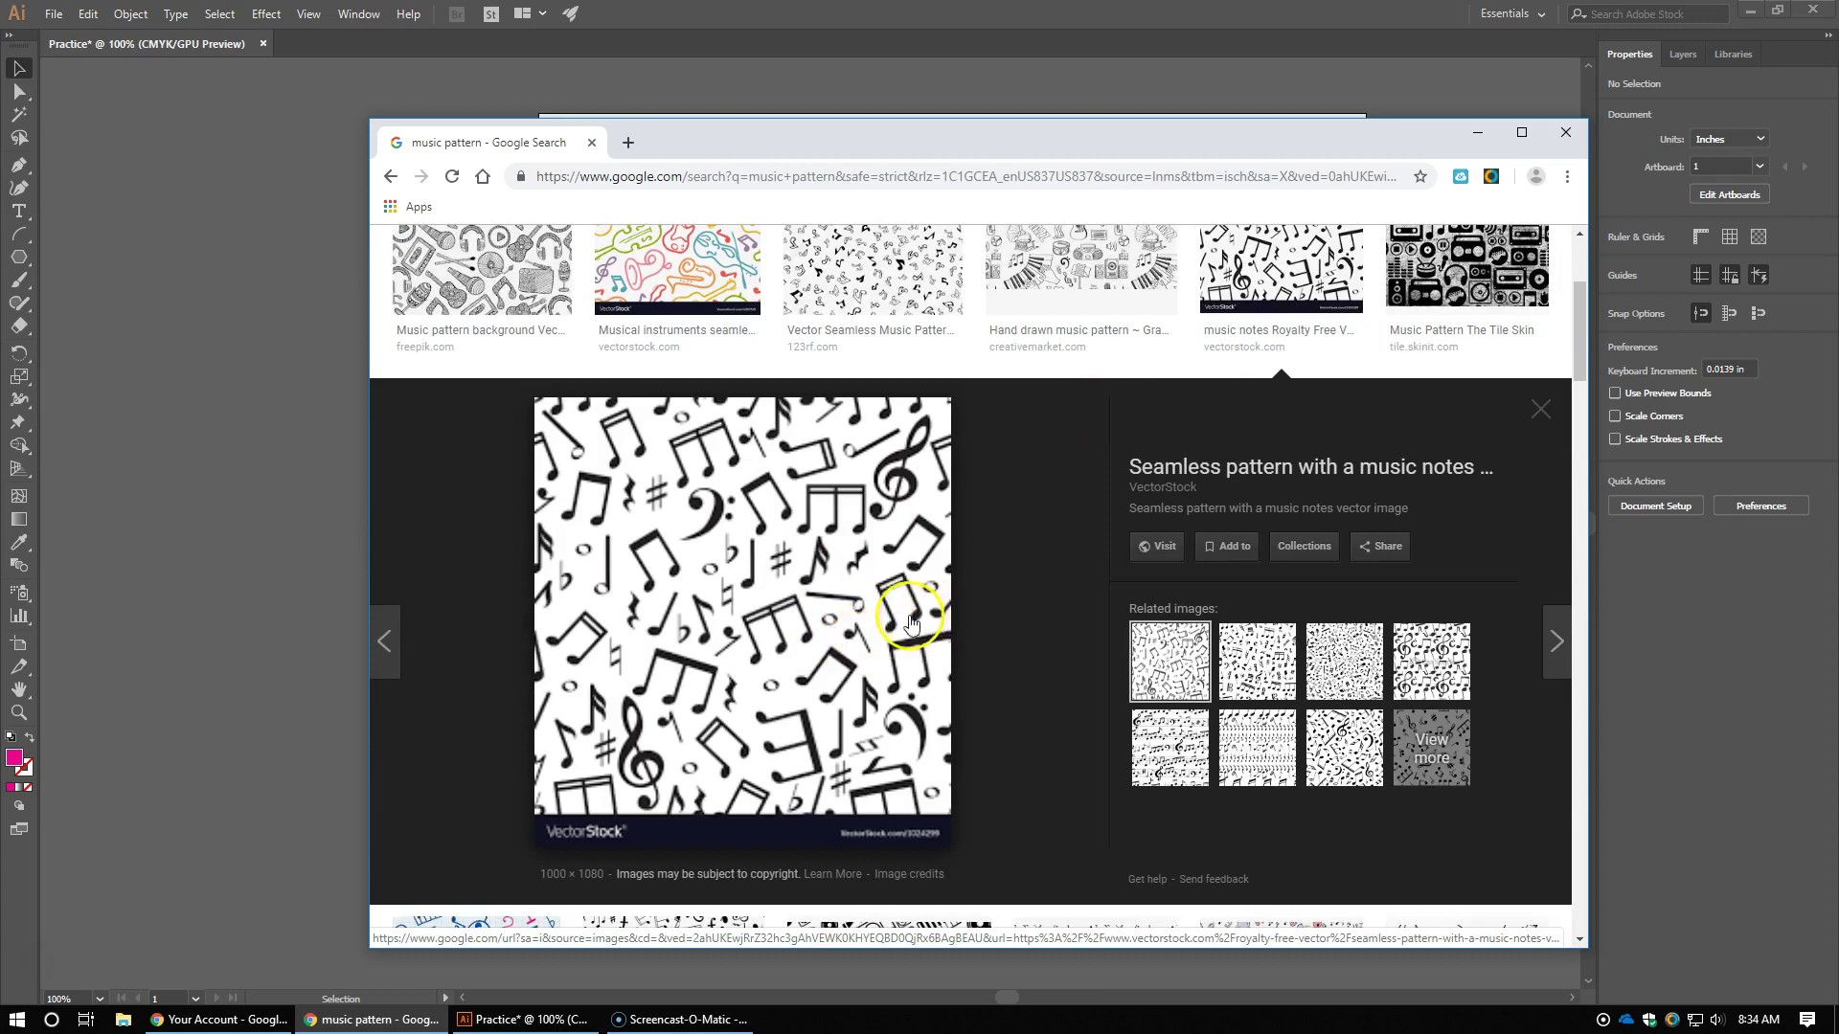
{"action": "scroll", "coordinate": [1284, 320], "scroll_direction": "up", "scroll_amount": 3}
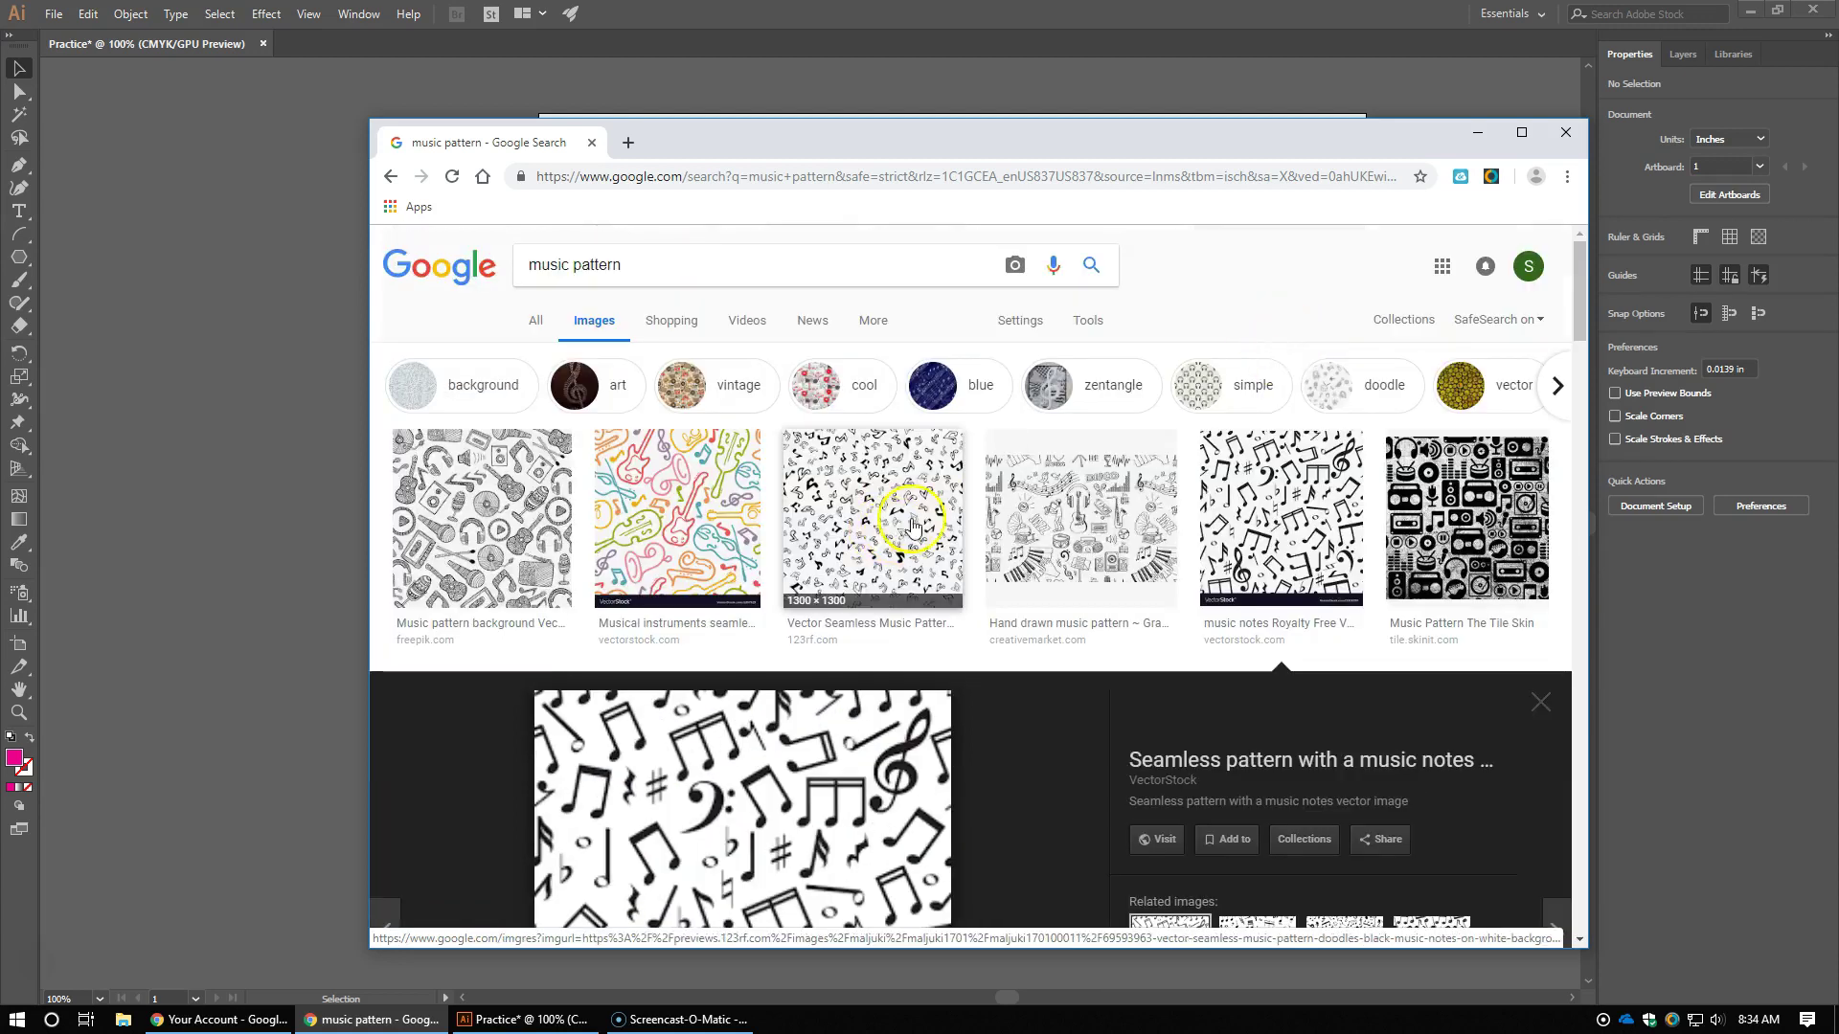
{"action": "left_click", "coordinate": [851, 505]}
{"action": "right_click", "coordinate": [767, 574]}
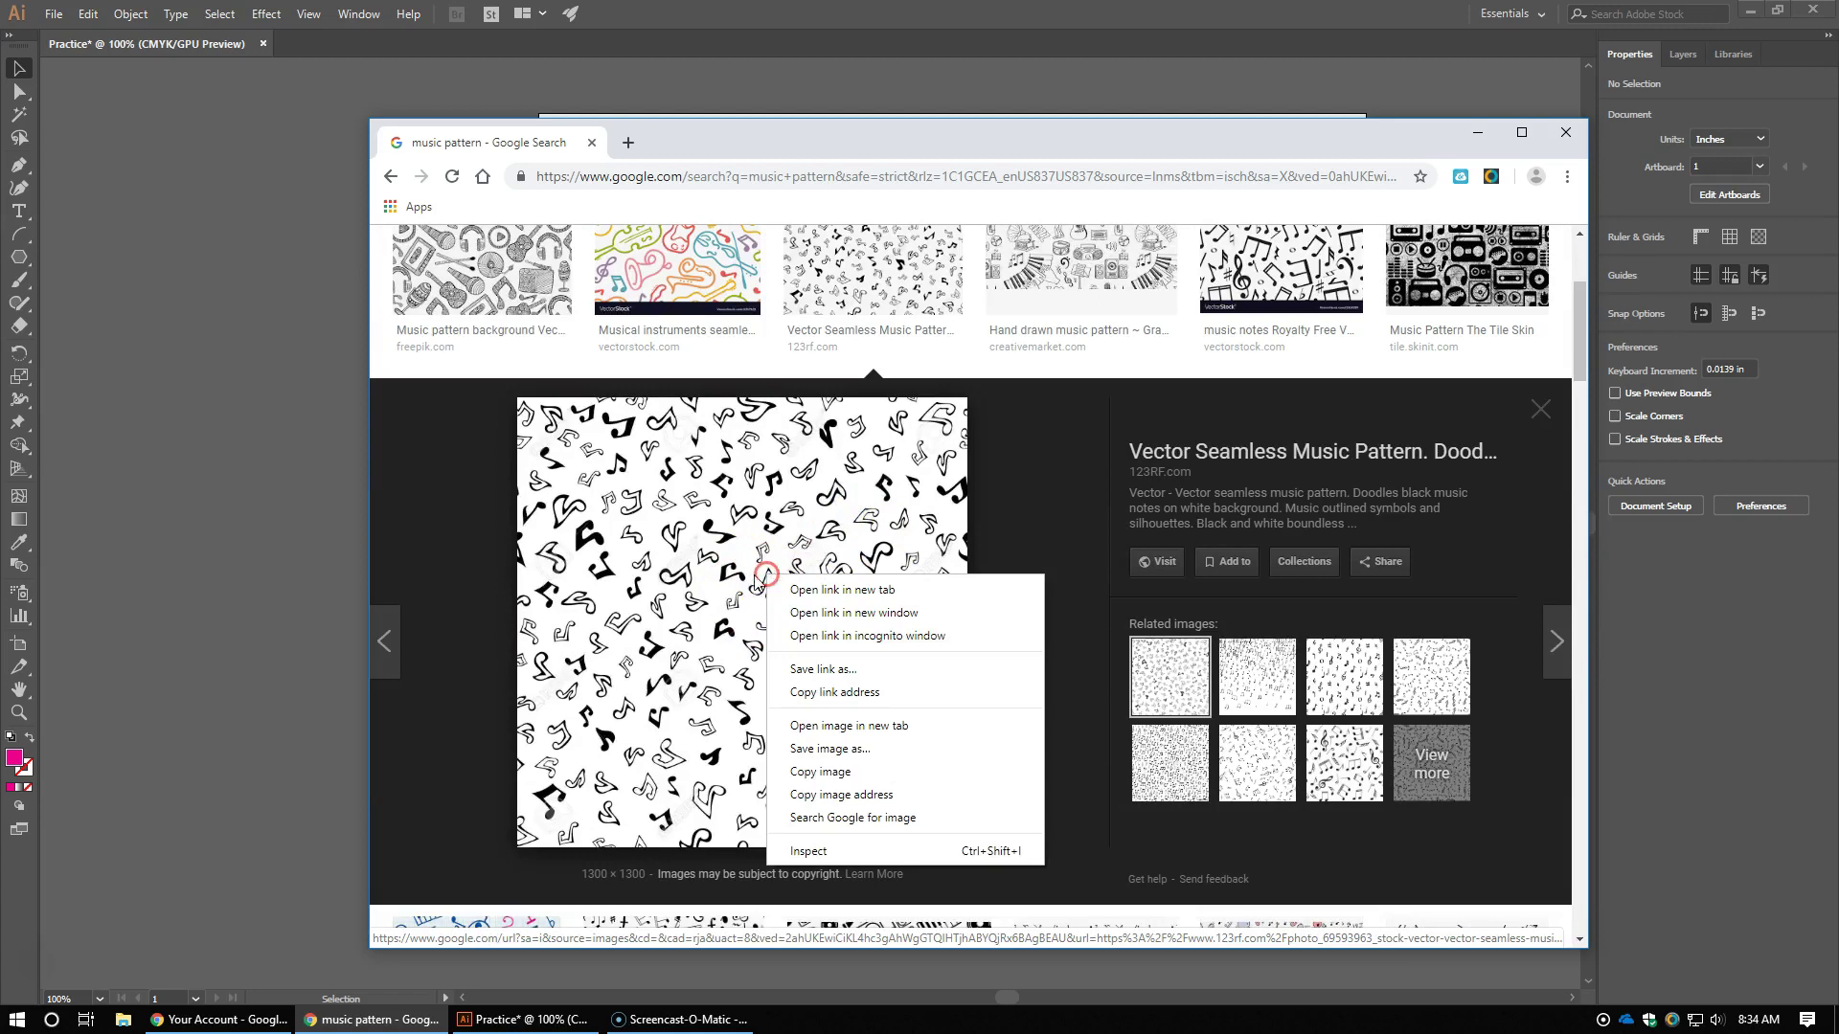
{"action": "left_click", "coordinate": [821, 771]}
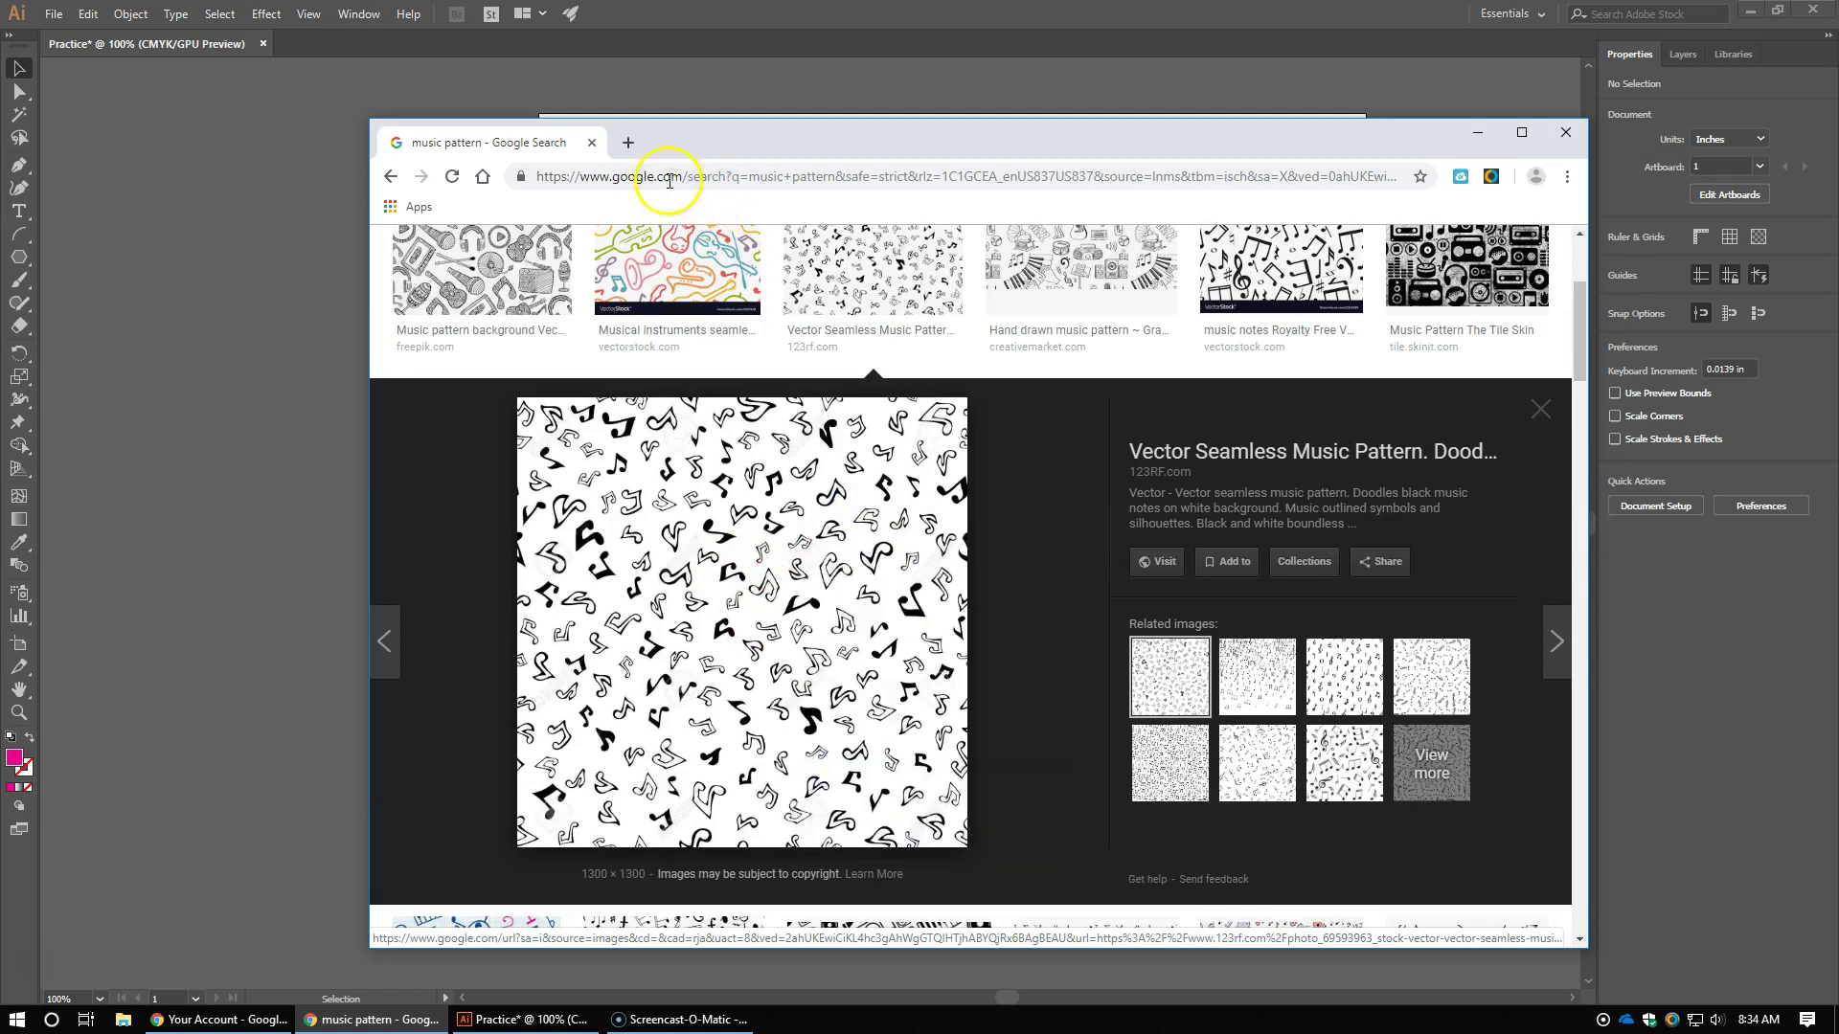
Step: Paste the copied music-note pattern into the Illustrator document and drag it over the artboard
{"action": "left_click", "coordinate": [123, 295]}
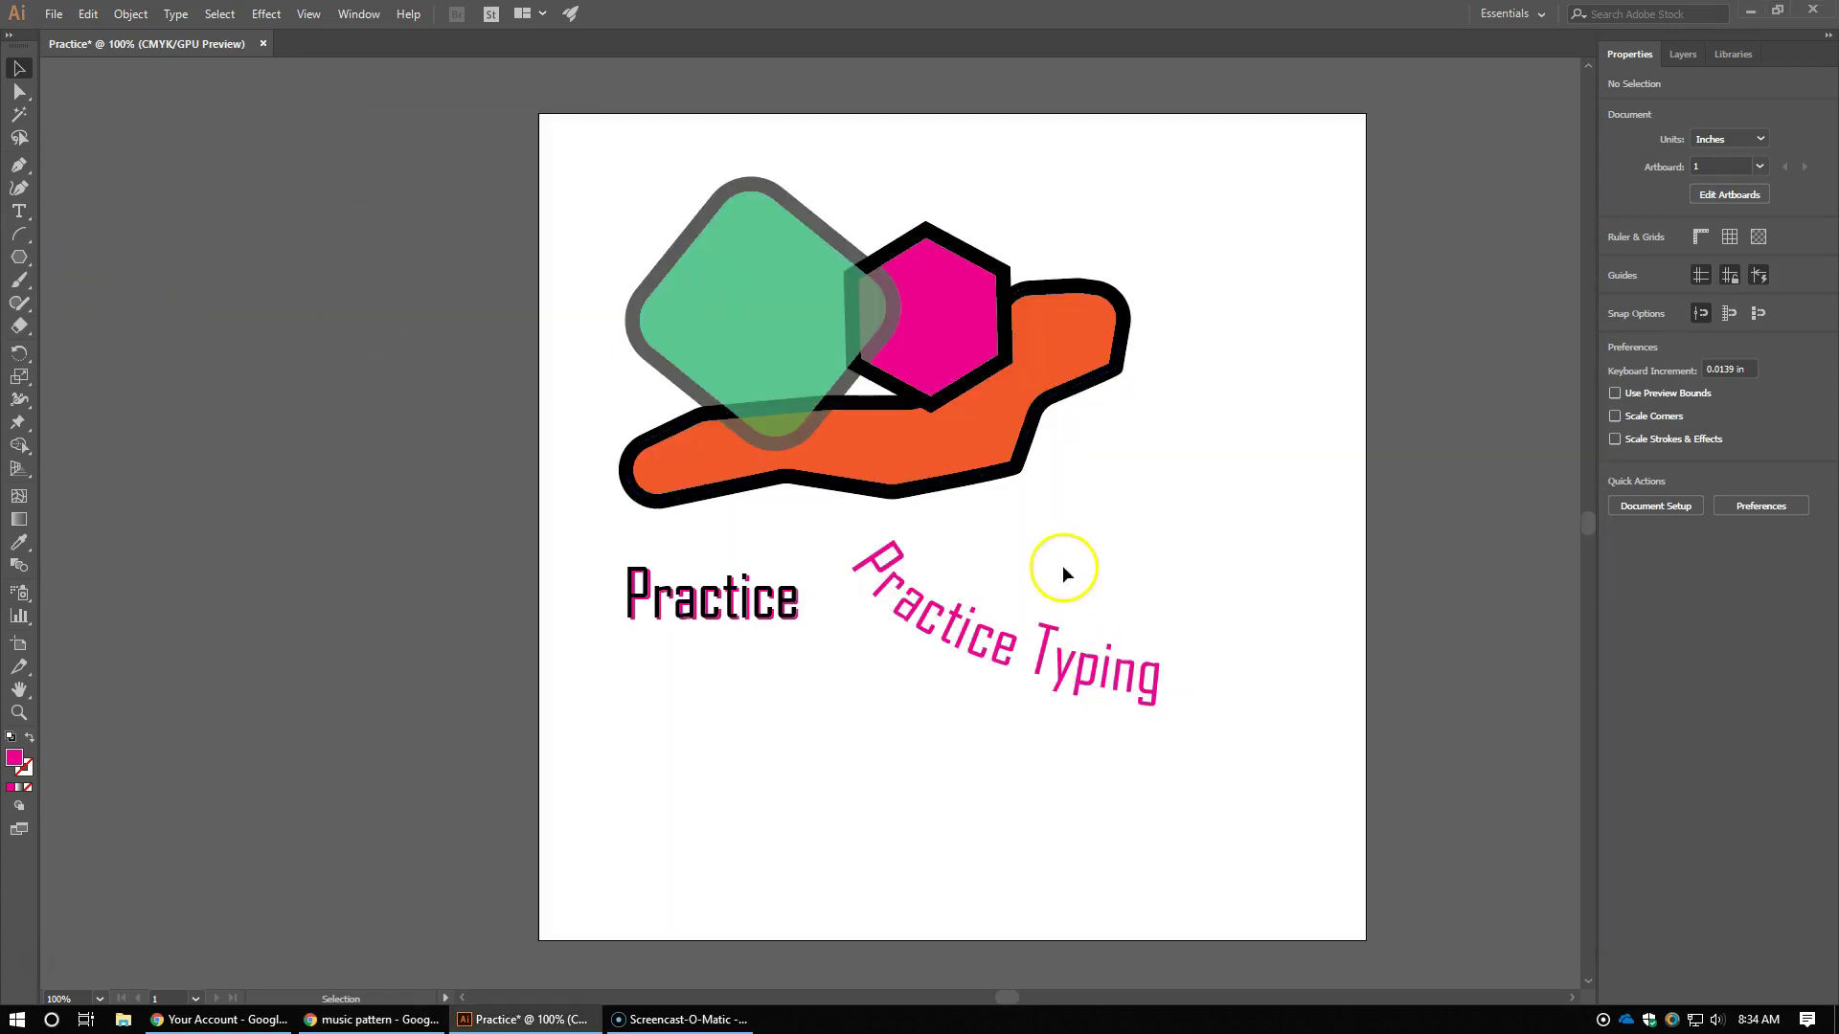
{"action": "key", "text": "ctrl+v"}
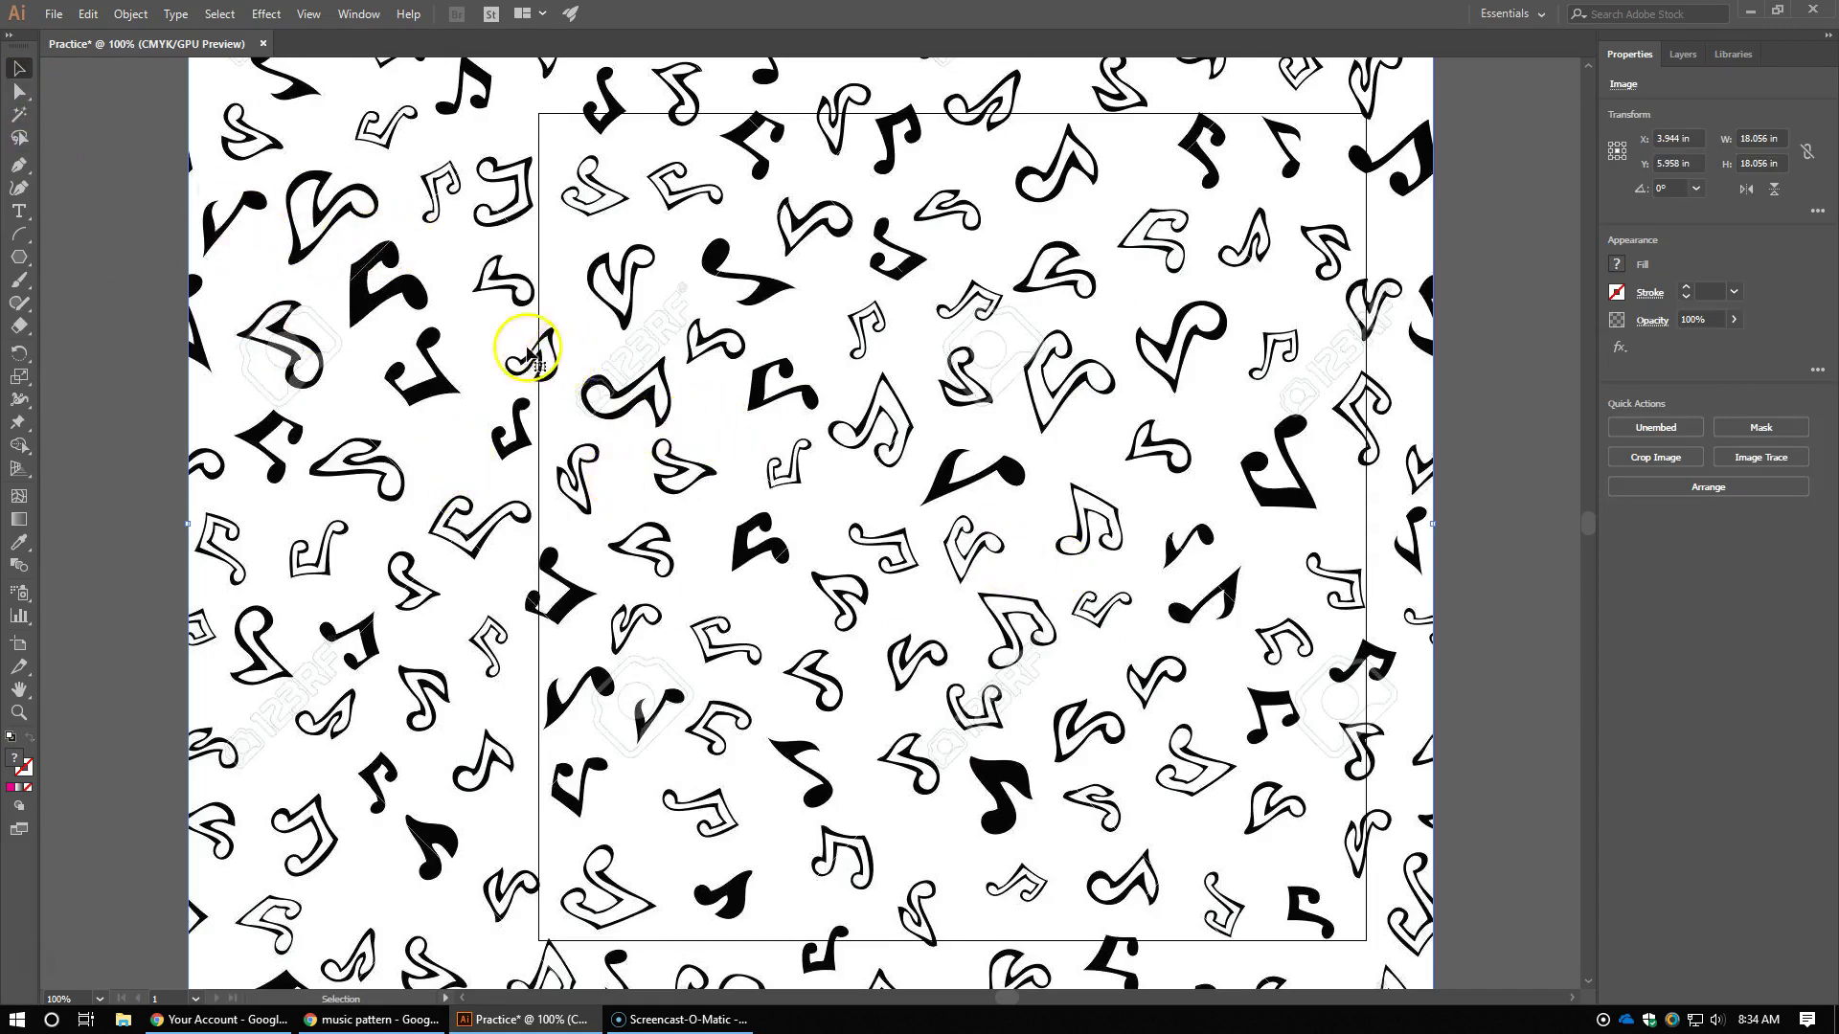
{"action": "right_click", "coordinate": [420, 327]}
{"action": "left_click", "coordinate": [374, 318]}
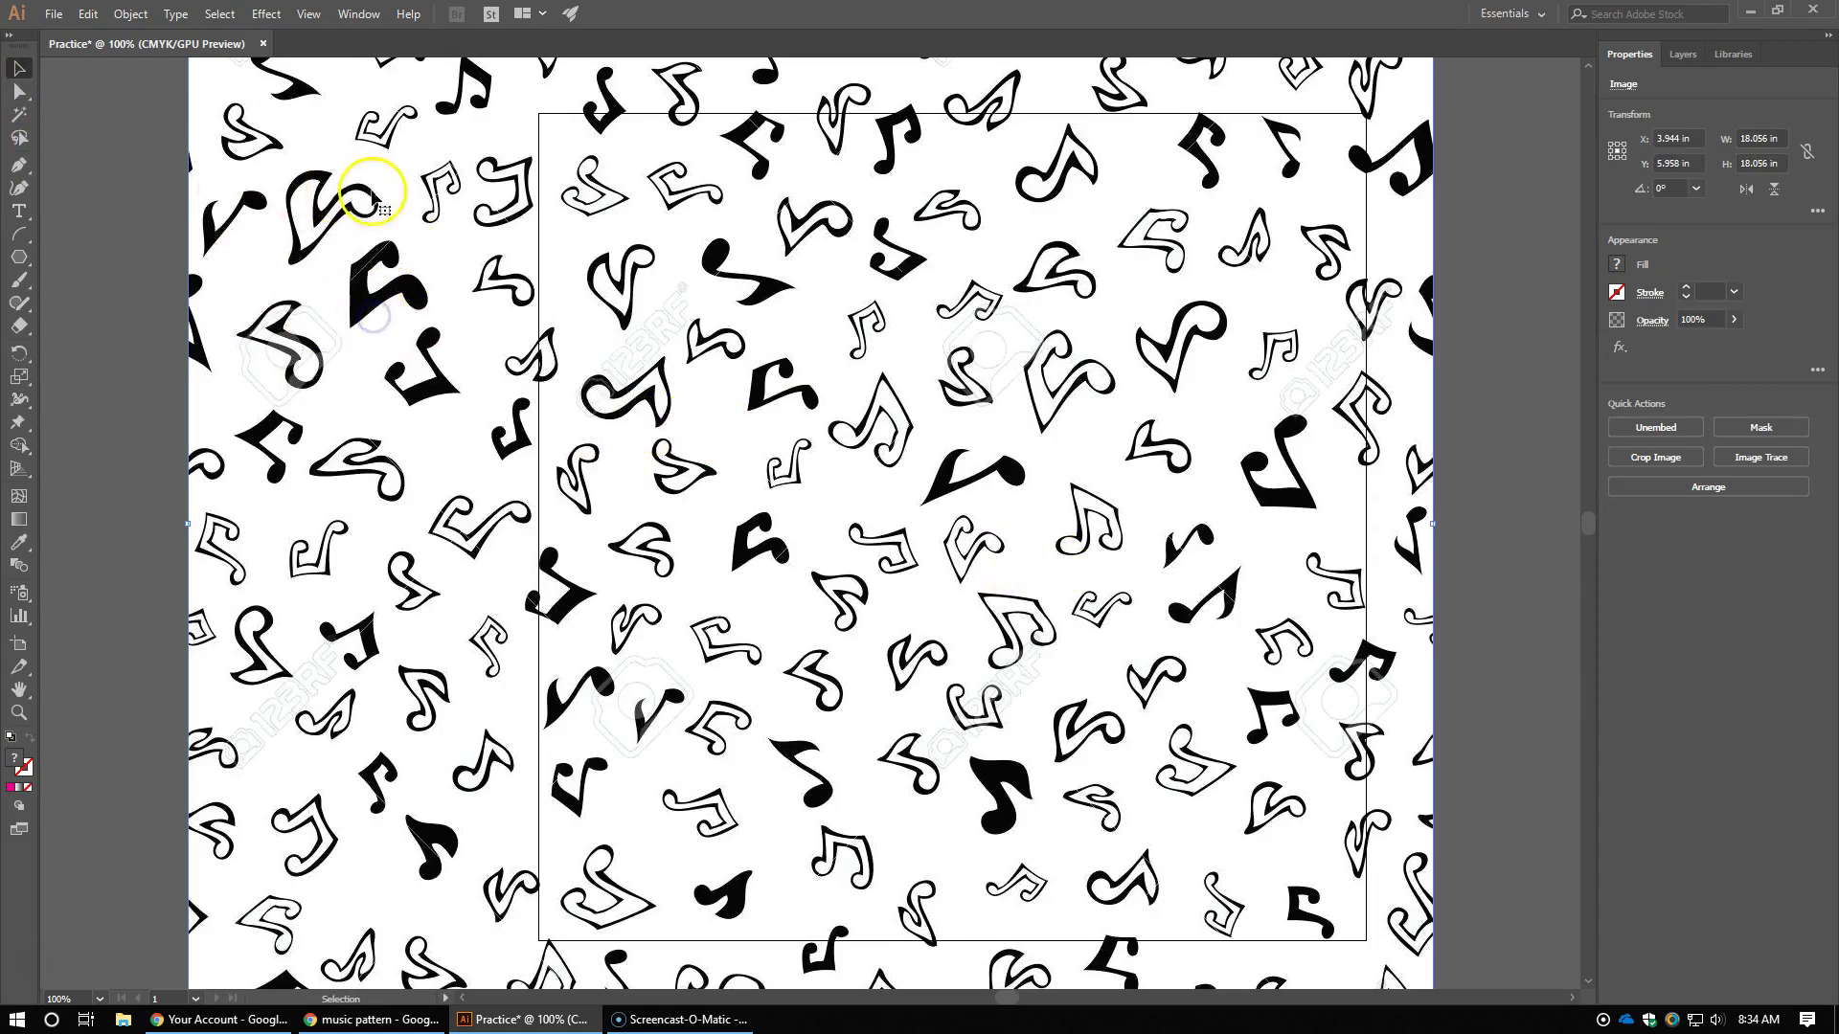
{"action": "left_click_drag", "start_coordinate": [373, 197], "coordinate": [402, 328]}
Step: Send the pattern behind all the artwork and nudge it to cover the artboard
{"action": "right_click", "coordinate": [427, 383]}
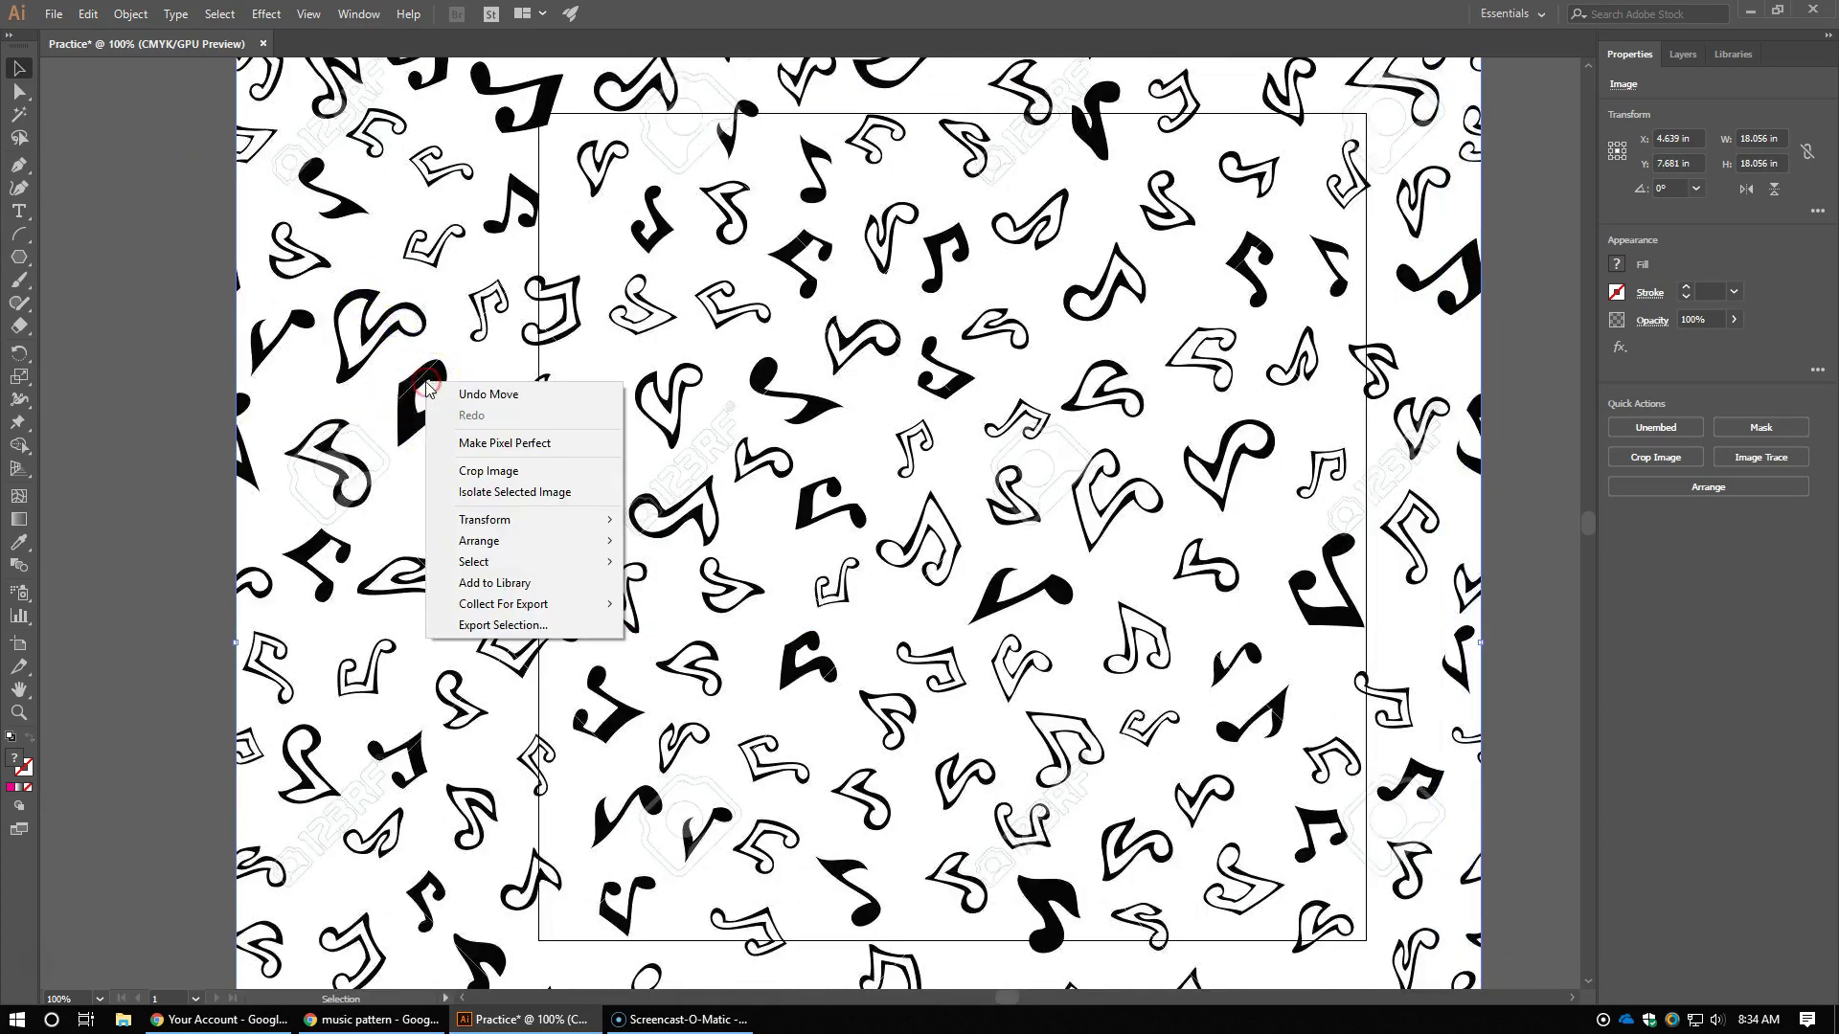
{"action": "mouse_move", "coordinate": [595, 547]}
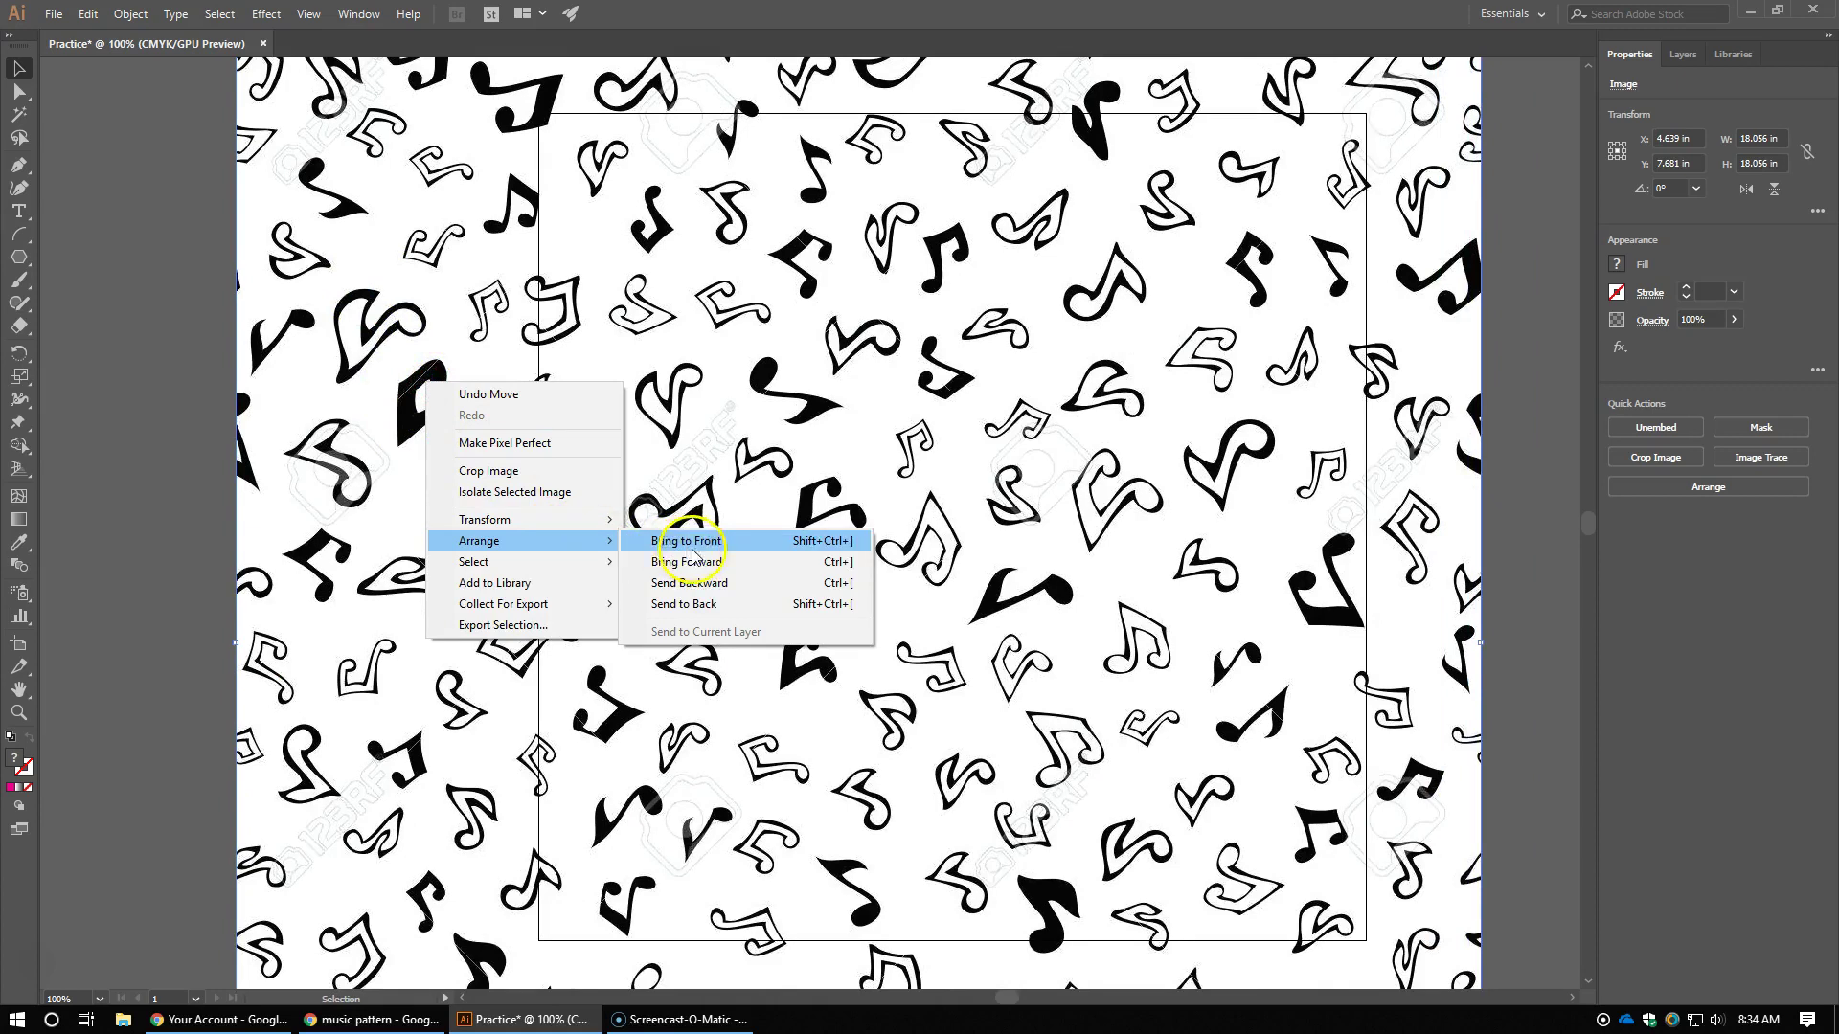
{"action": "left_click", "coordinate": [709, 604]}
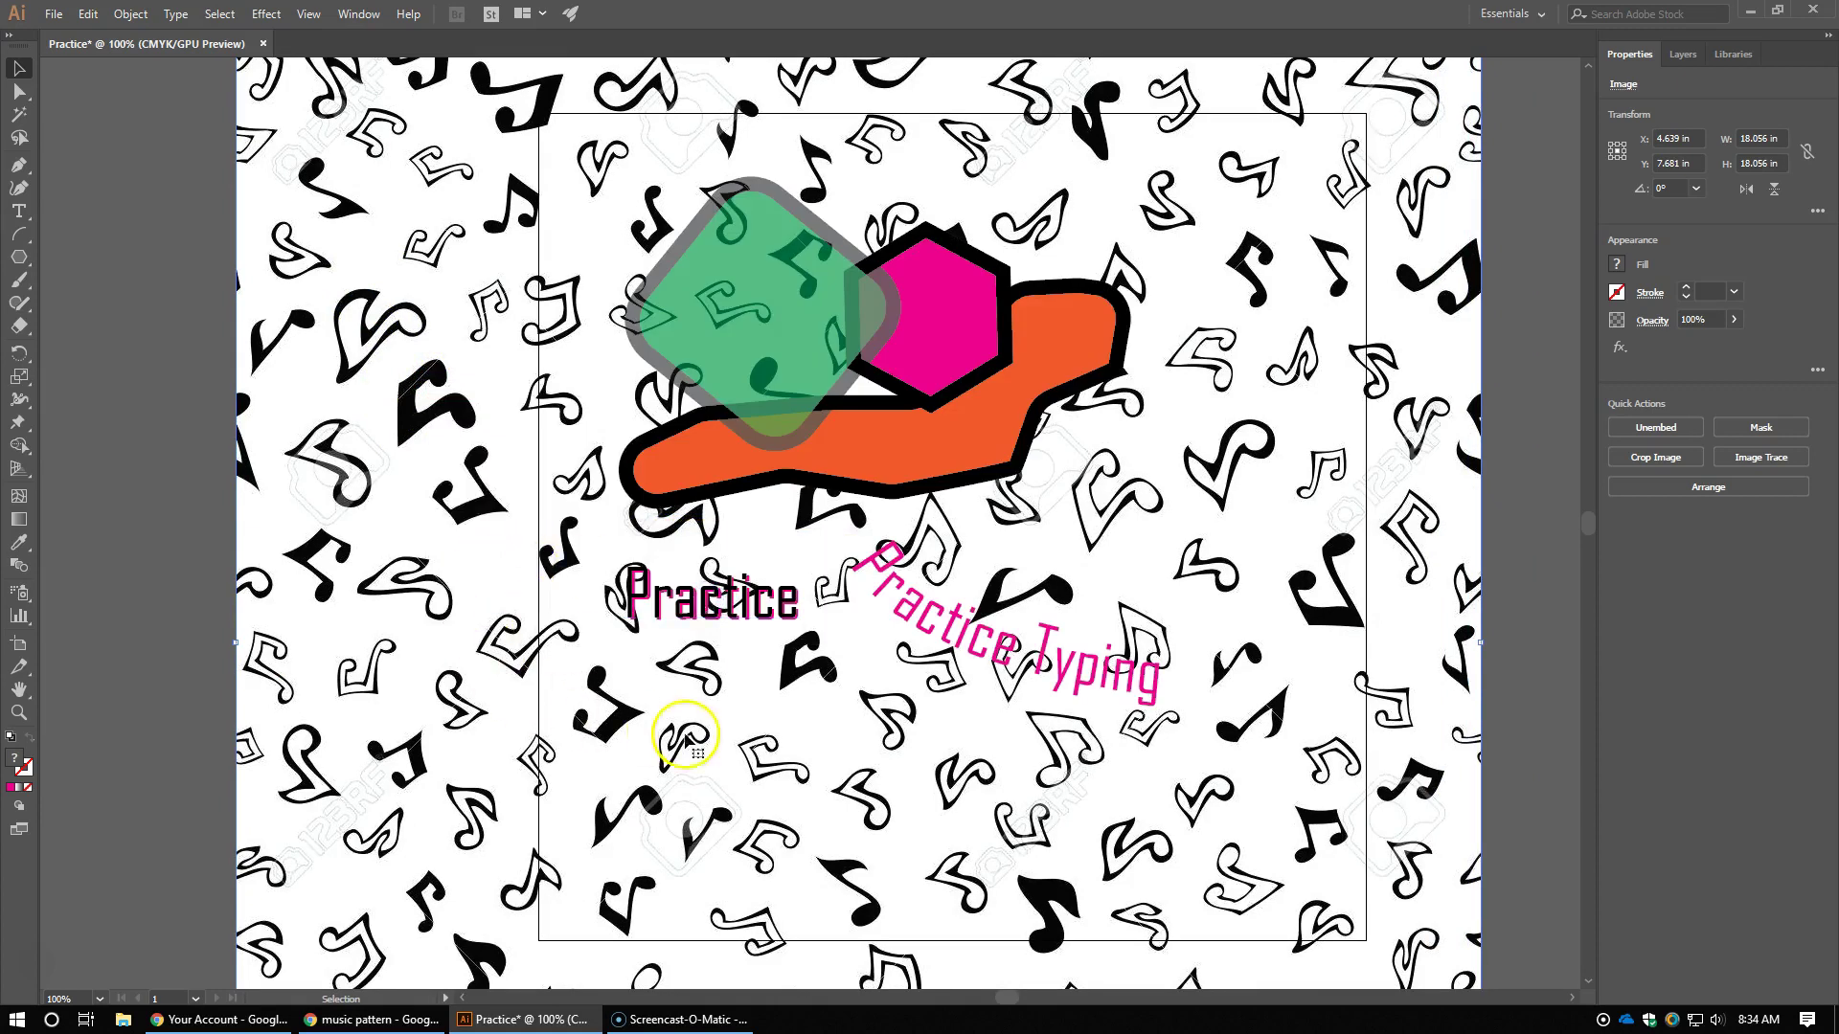
{"action": "left_click_drag", "start_coordinate": [763, 739], "coordinate": [863, 760]}
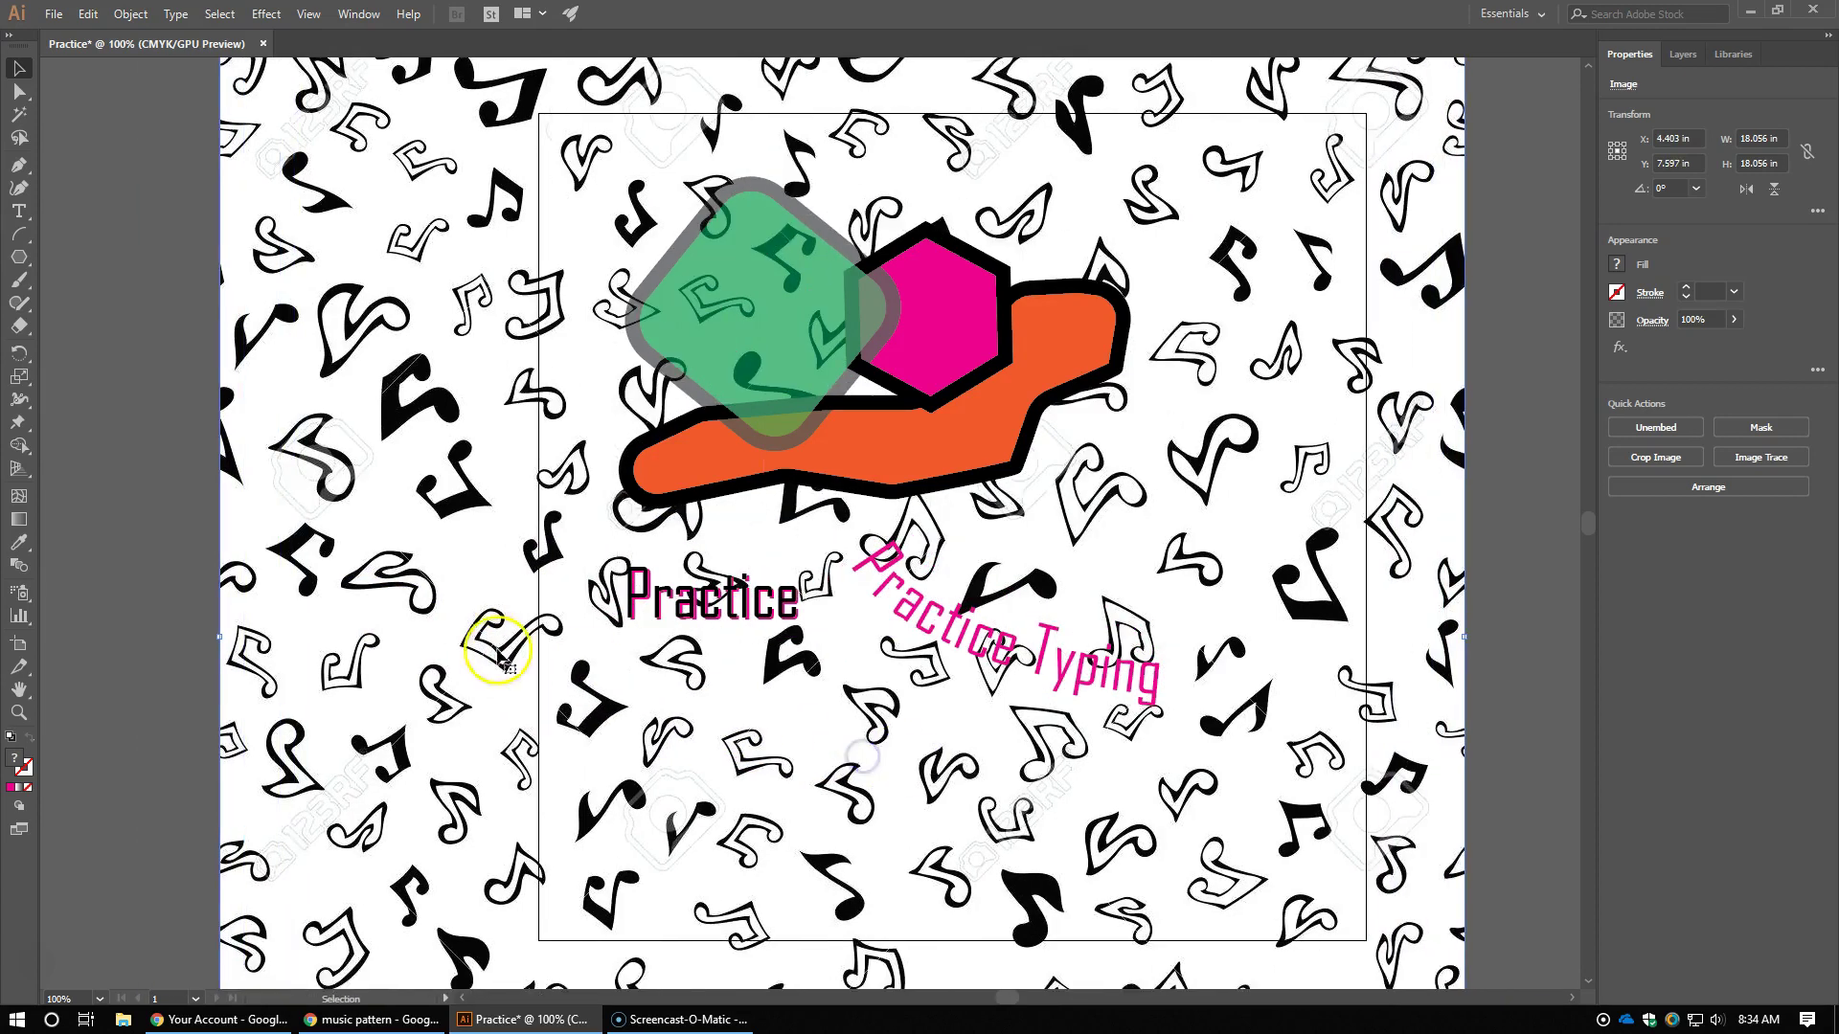